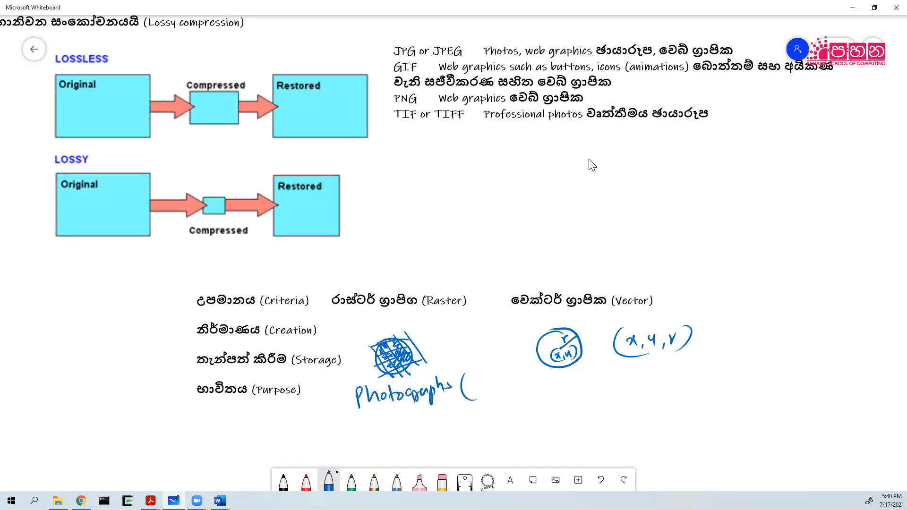
Handwrite a bracketed Sinhala gloss after 'Photographs' and write 'Logos' under the vector circle sketch.
mouse_move(487, 386)
left_mouse_down()
mouse_move(511, 383)
mouse_move(517, 365)
mouse_move(506, 403)
left_mouse_up()
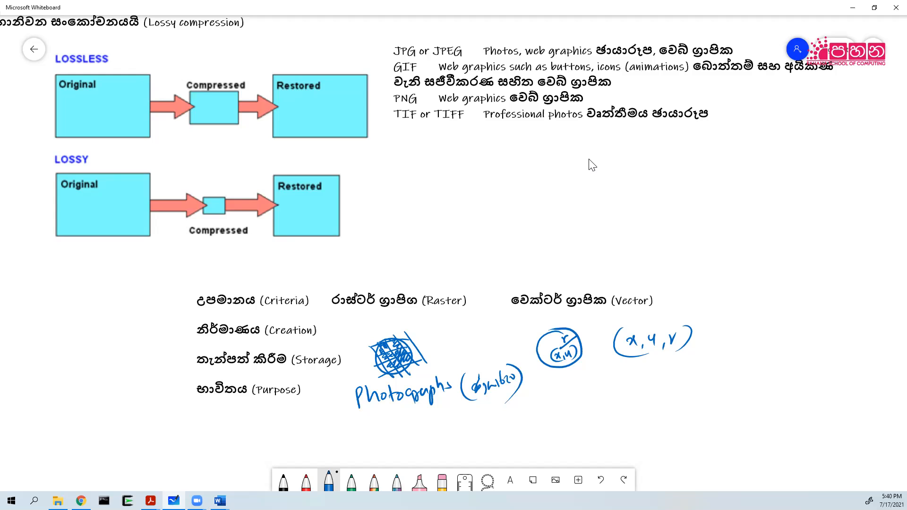
mouse_move(558, 371)
left_mouse_down()
mouse_move(564, 391)
mouse_move(573, 384)
mouse_move(584, 393)
mouse_move(662, 364)
mouse_move(648, 398)
left_mouse_up()
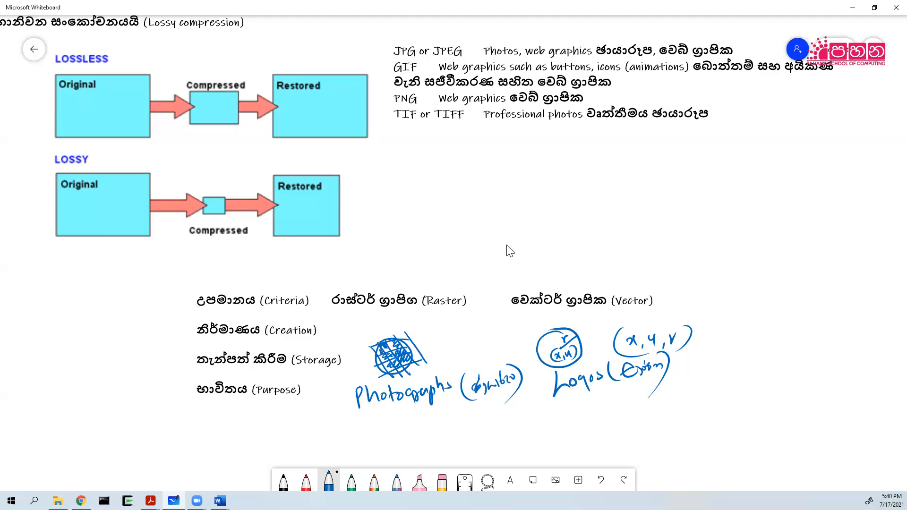
Add a new line below 'Purpose' in the criteria text and type 'ප්‍රමාණය (size)'.
left_click(302, 391)
left_click(302, 391)
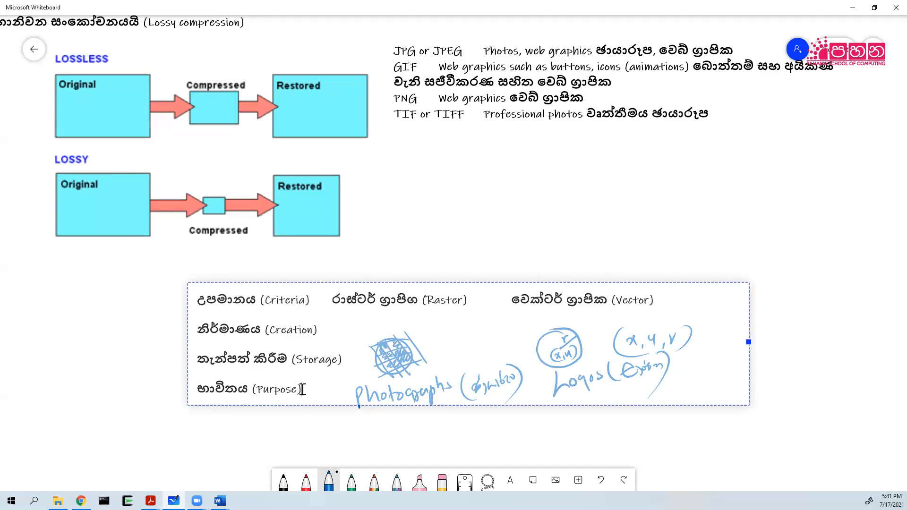
key("Return")
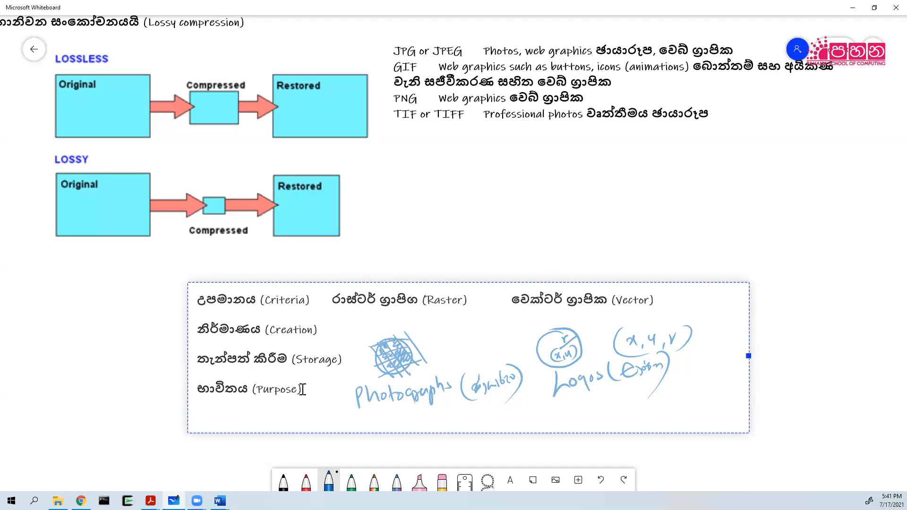
type("m")
key("BackSpace")
type("m")
key("BackSpace")
type("ප්‍රමා")
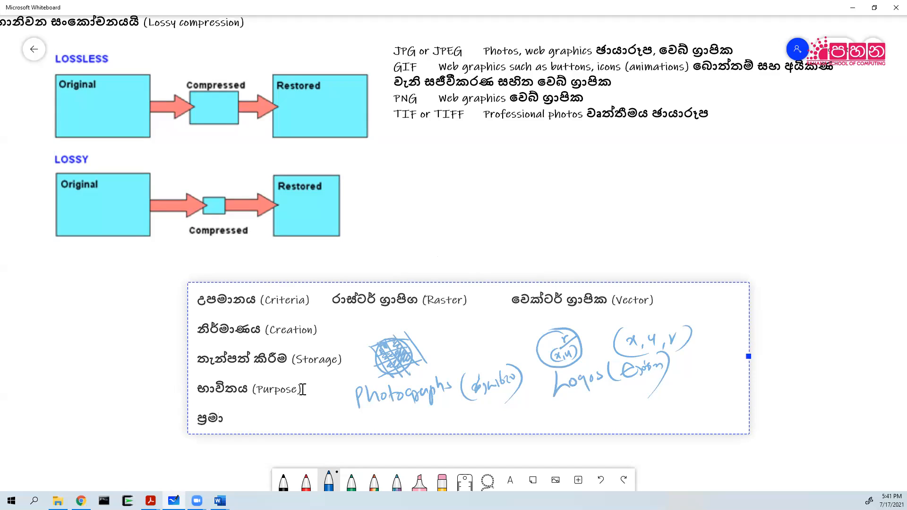
type("ණය (")
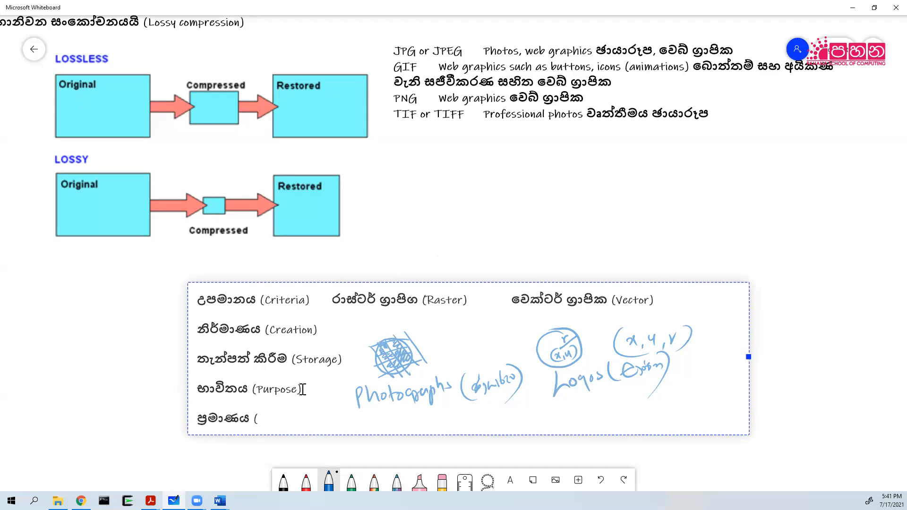
type("size)")
Write pixel entries x1,y1,c1 to x3,y3,c3 beside the raster sketch and add 'c' after (x,y,r).
left_click(144, 419)
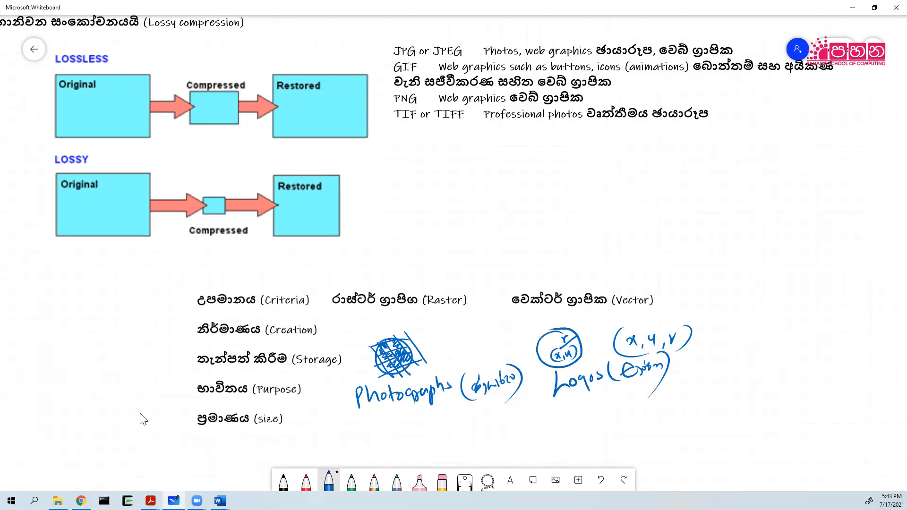
mouse_move(426, 332)
left_mouse_down()
mouse_move(468, 325)
mouse_move(434, 347)
mouse_move(458, 345)
left_mouse_up()
mouse_move(461, 338)
left_mouse_down()
mouse_move(482, 336)
mouse_move(449, 364)
left_mouse_up()
mouse_move(454, 355)
left_mouse_down()
mouse_move(449, 361)
mouse_move(483, 348)
left_mouse_up()
left_click_drag(487, 343, 489, 348)
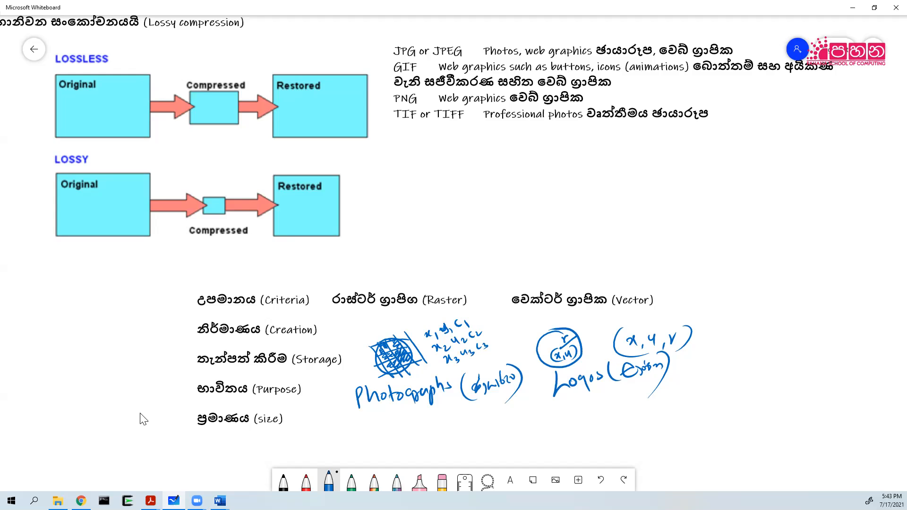
left_click_drag(707, 335, 707, 343)
Write 'large' with a gloss under Photographs and 'small' with a gloss under Logos.
mouse_move(382, 409)
left_mouse_down()
mouse_move(378, 424)
mouse_move(413, 425)
left_mouse_up()
mouse_move(427, 419)
left_mouse_down()
mouse_move(431, 409)
mouse_move(431, 430)
left_mouse_up()
mouse_move(440, 410)
left_mouse_down()
mouse_move(433, 424)
mouse_move(452, 411)
mouse_move(481, 420)
mouse_move(479, 434)
left_mouse_up()
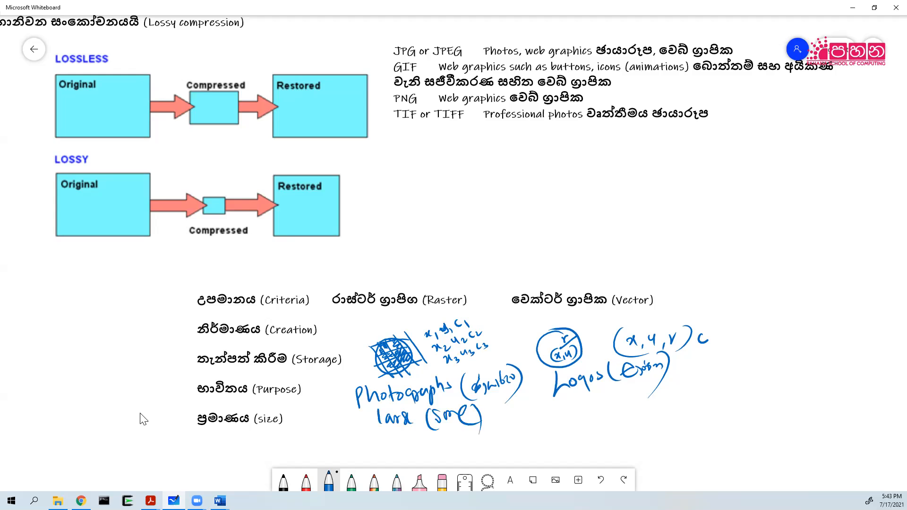
mouse_move(560, 409)
left_mouse_down()
mouse_move(554, 418)
mouse_move(572, 412)
left_mouse_up()
left_click_drag(573, 411, 584, 414)
mouse_move(587, 401)
left_mouse_down()
mouse_move(589, 413)
mouse_move(617, 418)
mouse_move(646, 403)
mouse_move(642, 417)
left_mouse_up()
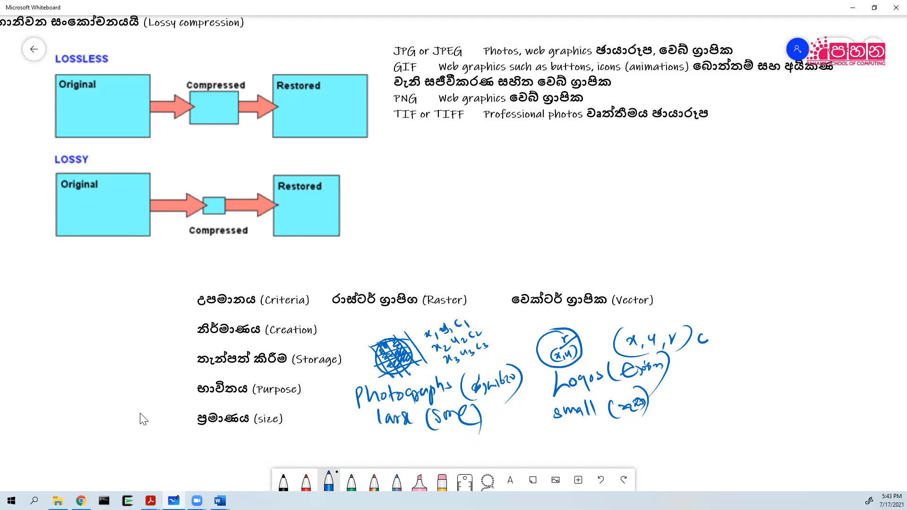
Zoom out and pan the board to reveal empty space below the notes.
scroll(316, 394, "down", 1, "ctrl")
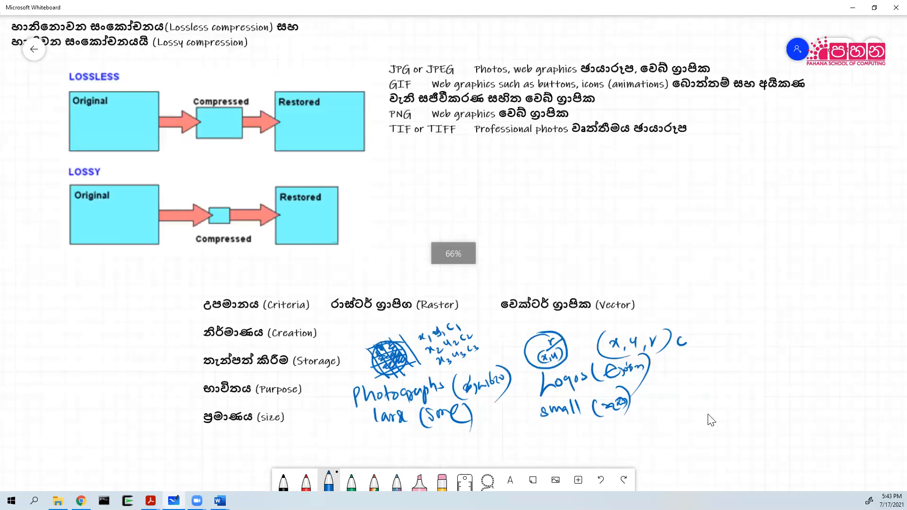
left_click_drag(708, 413, 713, 336)
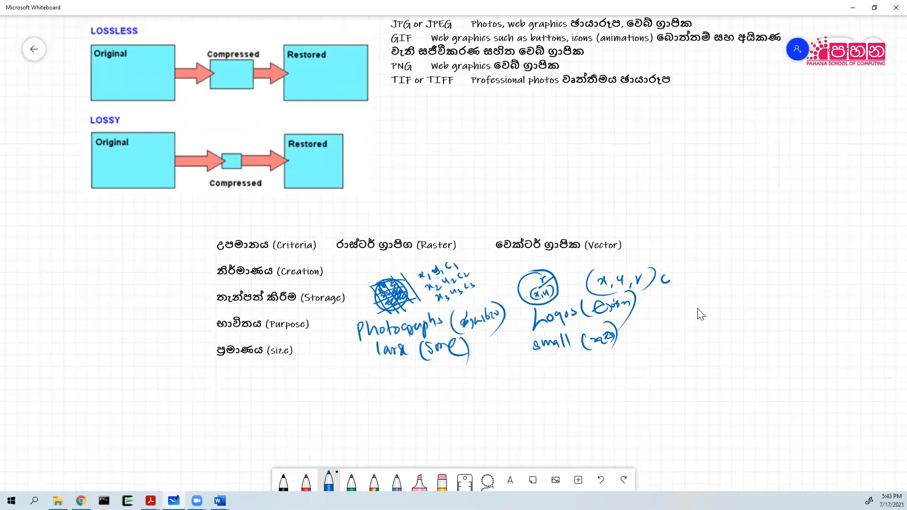
scroll(701, 314, "down", 2)
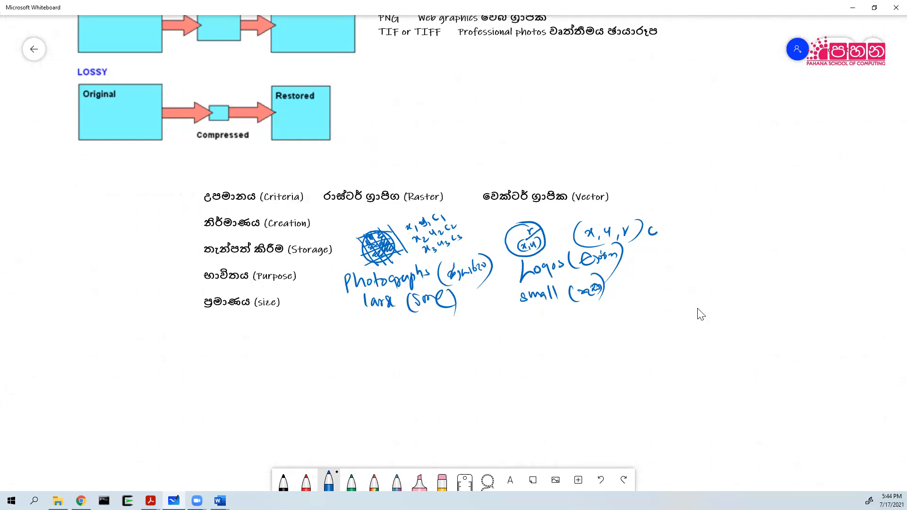
Handwrite a two-line Sinhala note and 'Quality when the size changes' below the size row.
left_click_drag(204, 349, 209, 348)
mouse_move(213, 351)
left_mouse_down()
mouse_move(211, 363)
mouse_move(222, 343)
mouse_move(240, 337)
mouse_move(310, 333)
mouse_move(303, 318)
mouse_move(321, 327)
mouse_move(327, 316)
mouse_move(348, 334)
mouse_move(333, 310)
left_mouse_up()
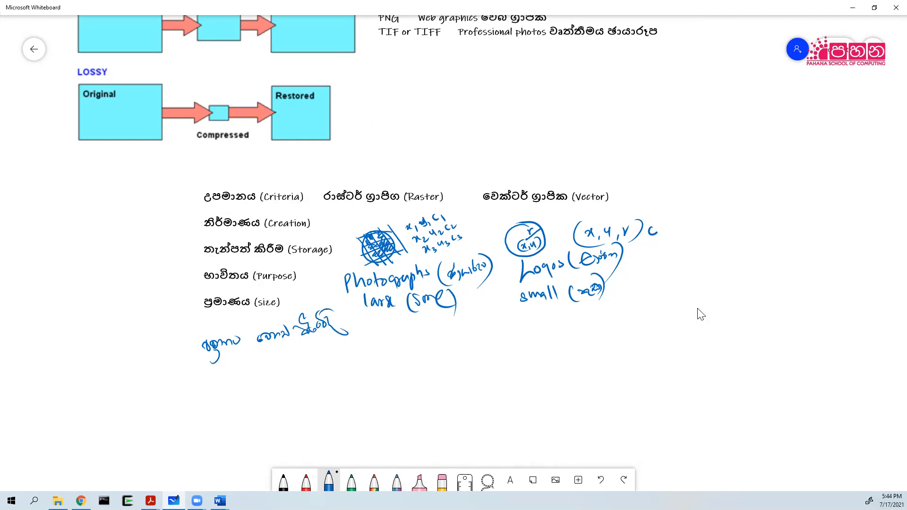
mouse_move(210, 368)
left_mouse_down()
mouse_move(224, 377)
mouse_move(314, 341)
left_mouse_up()
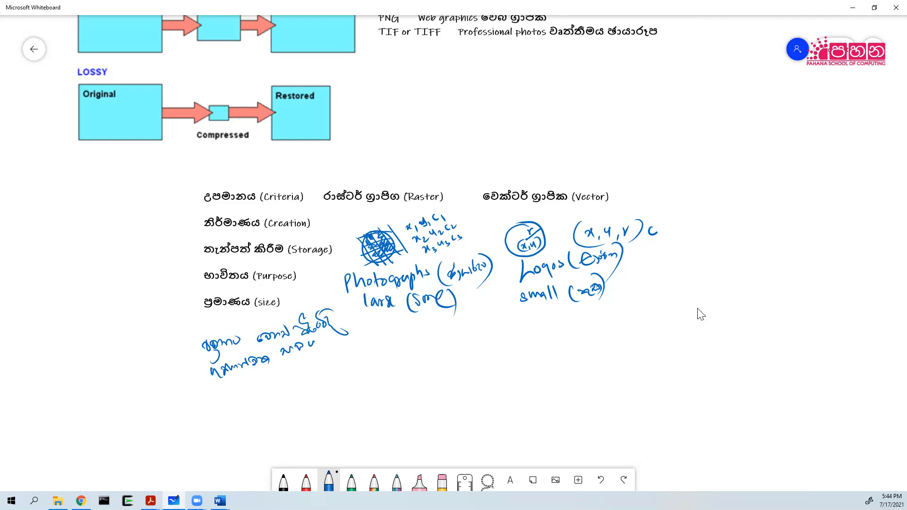
mouse_move(216, 390)
left_mouse_down()
mouse_move(225, 399)
mouse_move(259, 388)
left_mouse_up()
mouse_move(259, 384)
left_mouse_down()
mouse_move(265, 393)
mouse_move(334, 354)
left_mouse_up()
left_click_drag(241, 413, 272, 408)
mouse_move(288, 398)
left_mouse_down()
mouse_move(283, 406)
mouse_move(291, 403)
left_mouse_up()
mouse_move(298, 397)
left_mouse_down()
mouse_move(302, 405)
mouse_move(310, 393)
mouse_move(312, 402)
left_mouse_up()
left_click_drag(313, 393, 324, 390)
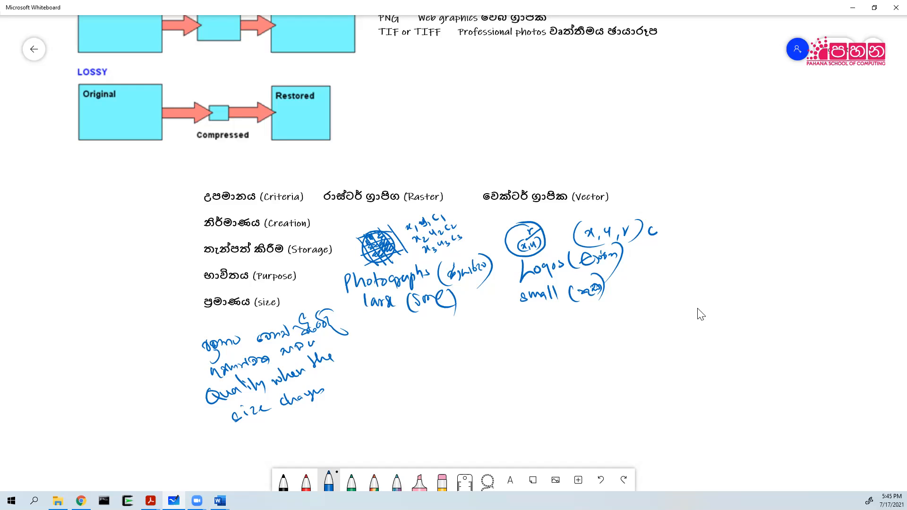
Handwrite the 'Software' row label below the quality note, followed by a dash.
mouse_move(220, 438)
left_mouse_down()
mouse_move(224, 454)
mouse_move(211, 457)
left_mouse_up()
left_click_drag(227, 448, 250, 455)
left_click_drag(242, 450, 280, 445)
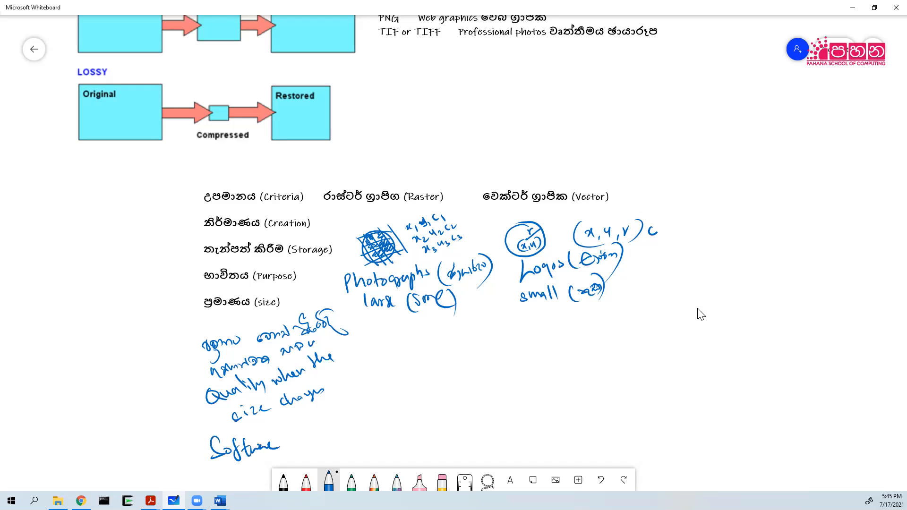
left_click_drag(401, 429, 420, 426)
Write 'GIMP' and 'Adobe Photoshop' as raster software examples.
mouse_move(375, 412)
left_mouse_down()
mouse_move(371, 424)
mouse_move(388, 431)
left_mouse_up()
left_click_drag(393, 412, 410, 425)
mouse_move(414, 409)
left_mouse_down()
mouse_move(417, 422)
mouse_move(419, 414)
left_mouse_up()
mouse_move(426, 423)
left_mouse_down()
mouse_move(425, 432)
mouse_move(449, 406)
mouse_move(458, 417)
mouse_move(472, 410)
left_mouse_up()
mouse_move(438, 440)
left_mouse_down()
mouse_move(441, 457)
mouse_move(441, 434)
left_mouse_up()
mouse_move(443, 435)
left_mouse_down()
mouse_move(448, 446)
mouse_move(457, 442)
left_mouse_up()
left_click_drag(454, 435, 496, 423)
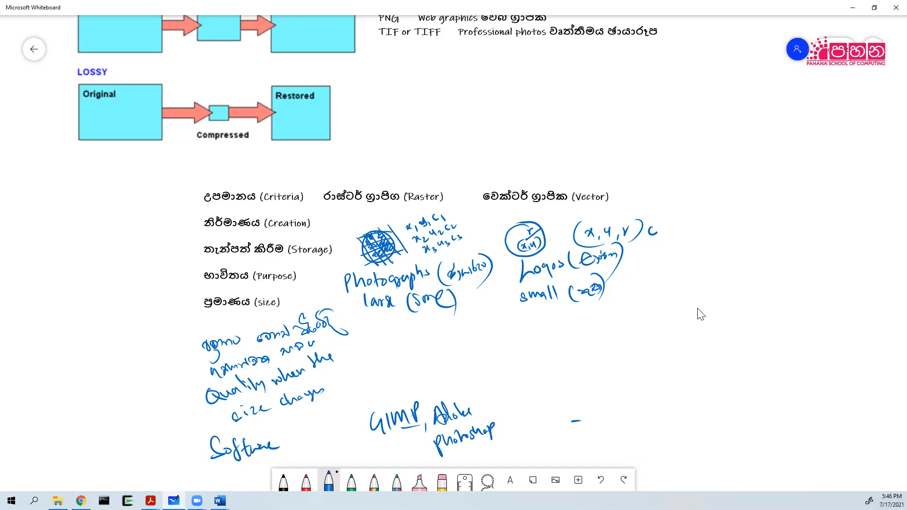
Write 'Inkscape' and 'Adobe Illustrator' as vector software examples.
mouse_move(558, 401)
left_mouse_down()
mouse_move(562, 419)
mouse_move(553, 408)
mouse_move(588, 417)
left_mouse_up()
mouse_move(596, 404)
left_mouse_down()
mouse_move(588, 413)
mouse_move(606, 409)
left_mouse_up()
mouse_move(614, 400)
left_mouse_down()
mouse_move(616, 419)
mouse_move(628, 407)
mouse_move(634, 418)
left_mouse_up()
left_click_drag(654, 389, 647, 409)
mouse_move(651, 399)
left_mouse_down()
mouse_move(661, 405)
mouse_move(677, 383)
mouse_move(696, 407)
mouse_move(700, 383)
mouse_move(702, 403)
left_mouse_up()
mouse_move(709, 381)
left_mouse_down()
mouse_move(707, 401)
mouse_move(718, 397)
left_mouse_up()
mouse_move(726, 379)
left_mouse_down()
mouse_move(725, 395)
mouse_move(731, 388)
left_mouse_up()
left_click_drag(731, 394, 747, 391)
Write 'Coral Draw' below Inkscape and draw an arrow pointing at the Raster heading.
left_click_drag(583, 430, 581, 446)
left_click_drag(585, 436, 591, 445)
left_click_drag(596, 436, 598, 445)
left_click_drag(597, 441, 612, 441)
left_click_drag(622, 426, 620, 444)
mouse_move(632, 428)
left_mouse_down()
mouse_move(634, 444)
mouse_move(666, 437)
left_mouse_up()
left_click_drag(658, 433, 673, 427)
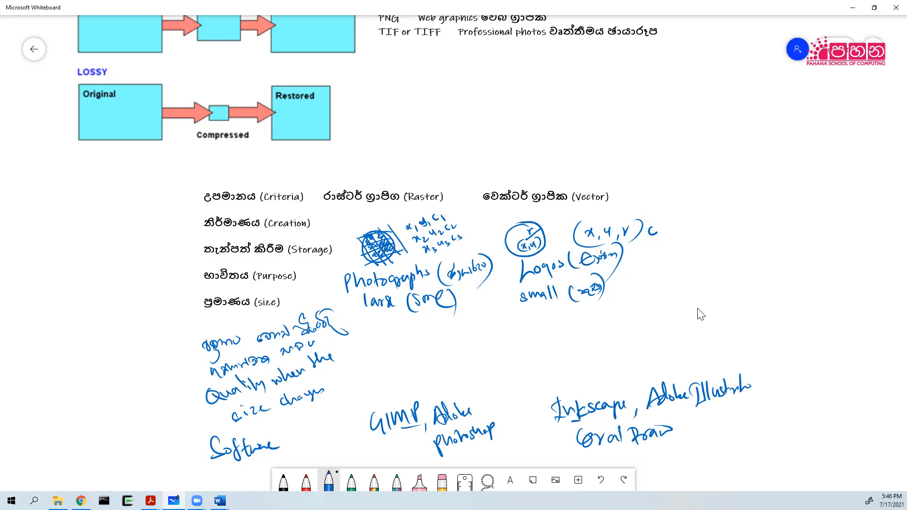
mouse_move(349, 161)
left_mouse_down()
mouse_move(349, 189)
mouse_move(357, 178)
left_mouse_up()
Draw an ellipse around the handwritten word 'GIMP'.
mouse_move(423, 377)
left_mouse_down()
mouse_move(355, 405)
mouse_move(385, 447)
mouse_move(432, 391)
mouse_move(410, 376)
left_mouse_up()
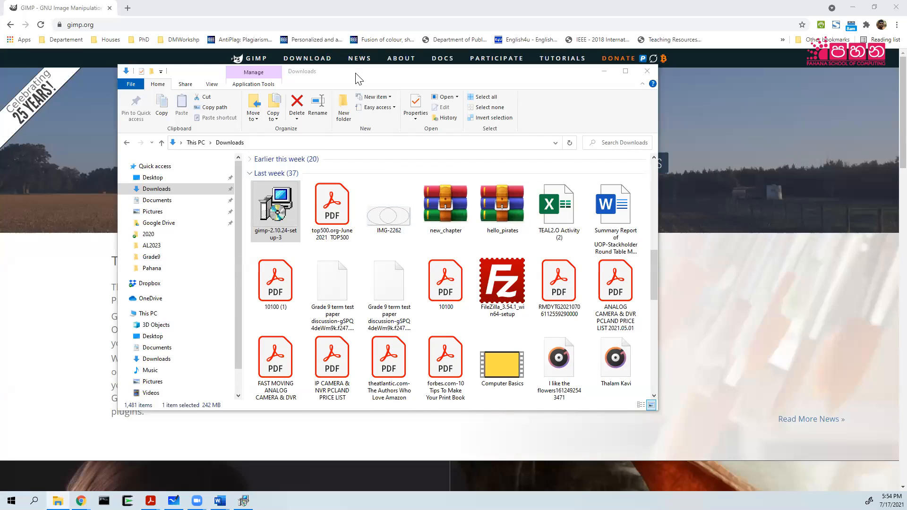
Reposition the Downloads window and run the gimp-2.10.24-setup-3 installer.
left_click_drag(358, 79, 515, 211)
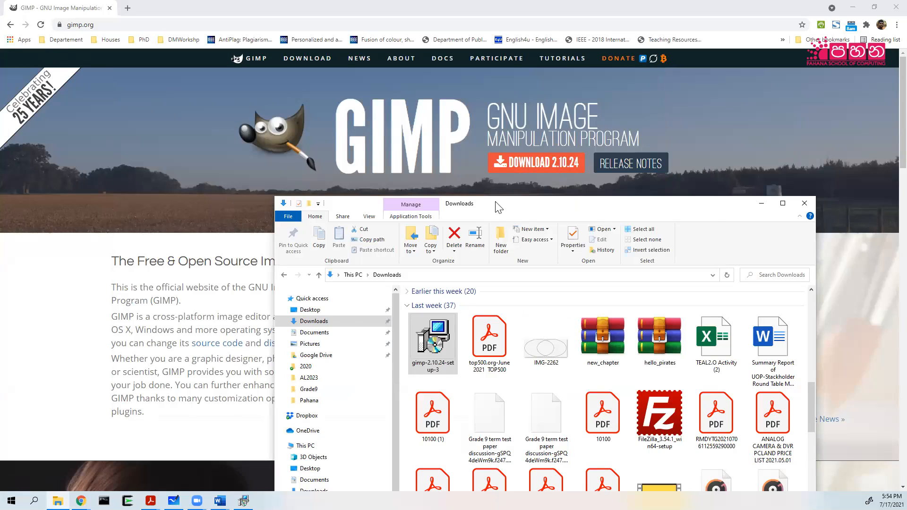
left_click_drag(496, 202, 456, 106)
left_click(393, 248)
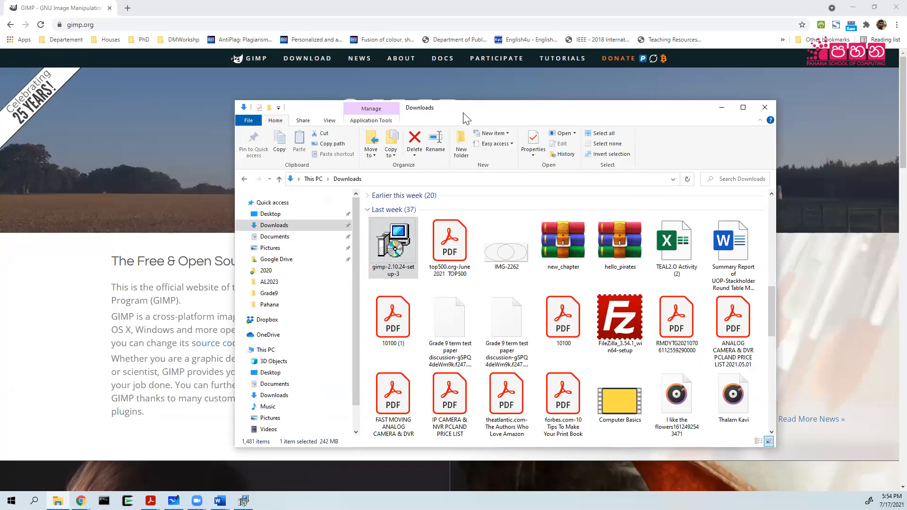
left_click_drag(464, 117, 450, 98)
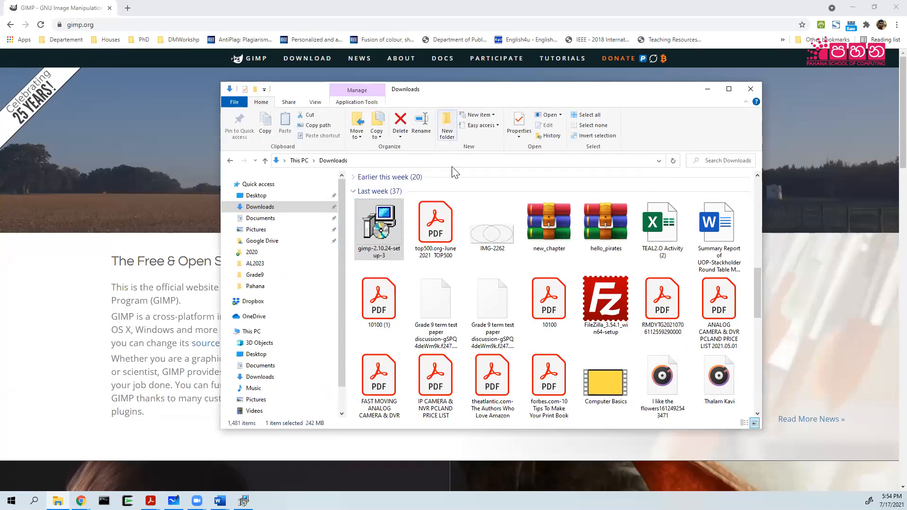
double_click(382, 231)
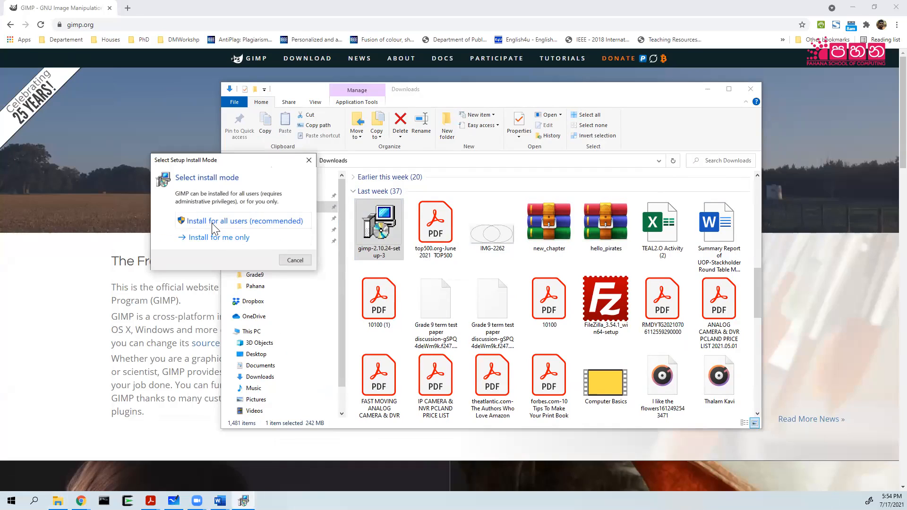
Choose the install mode, keep English as setup language, and install with default settings.
left_click(211, 222)
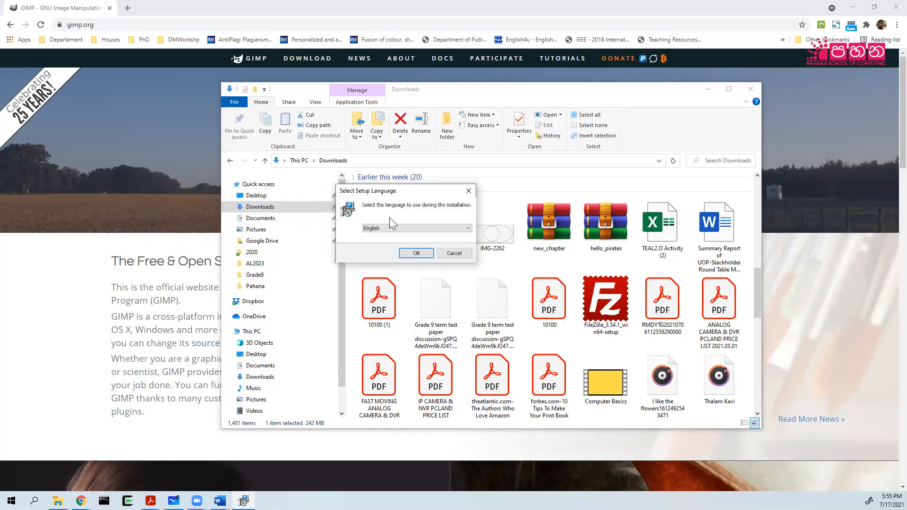
left_click(415, 254)
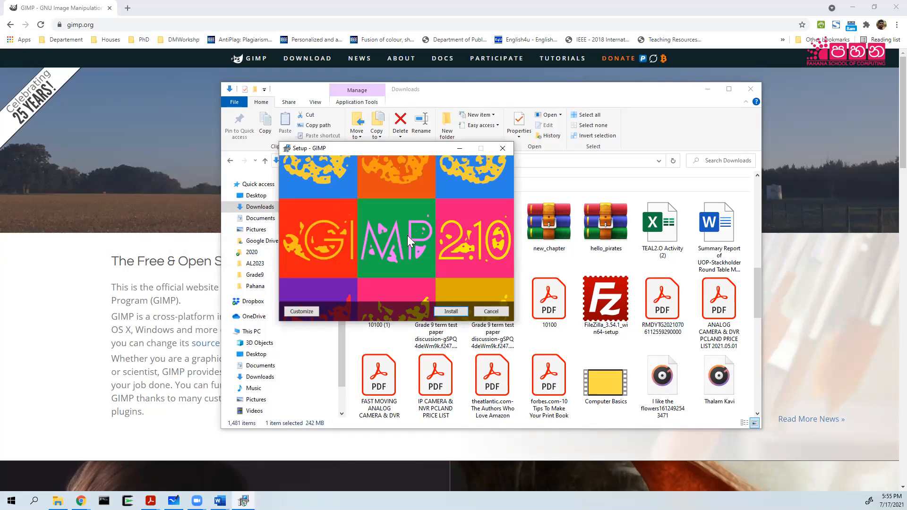
left_click(457, 313)
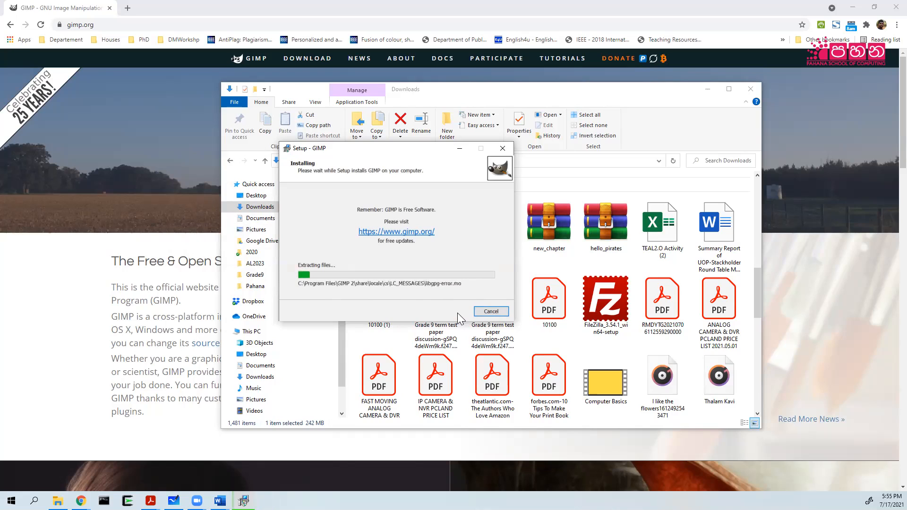
Move the Downloads window aside, check setup progress, and show the Word GIMP notes maximized.
left_click(709, 89)
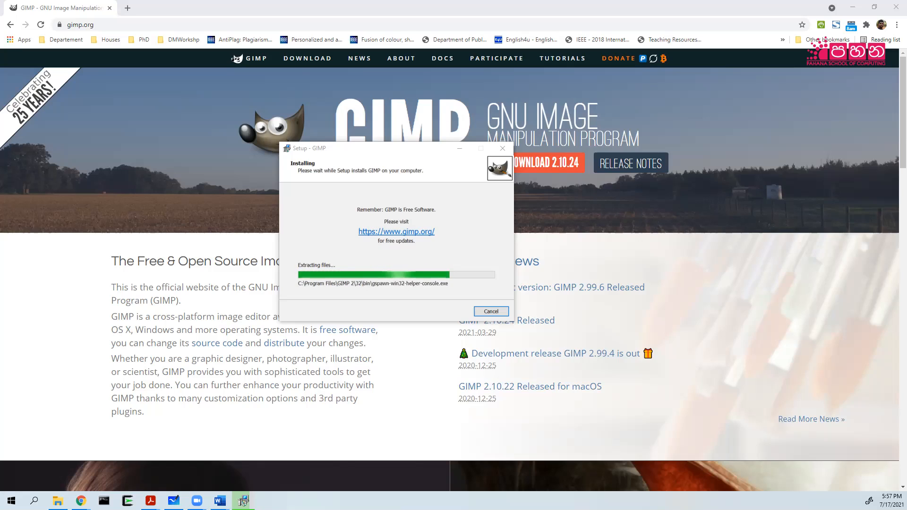
left_click(242, 500)
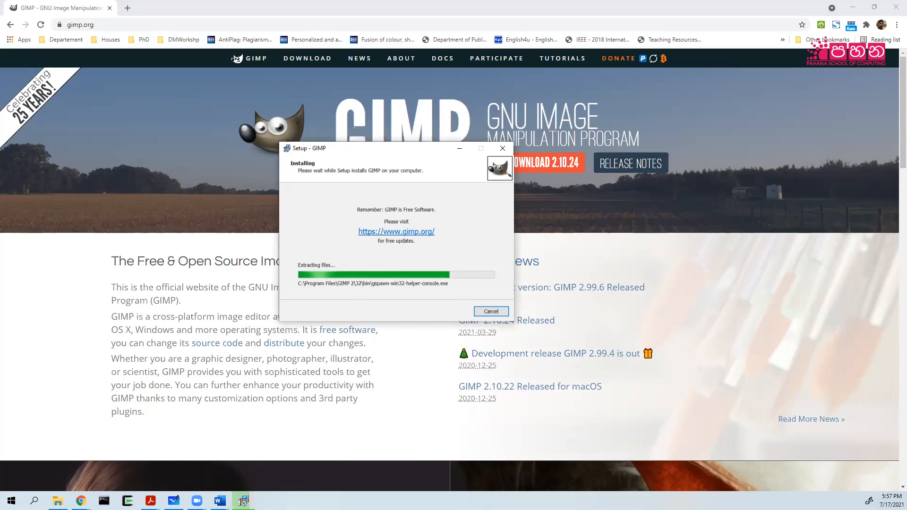
left_click(219, 501)
left_click(615, 75)
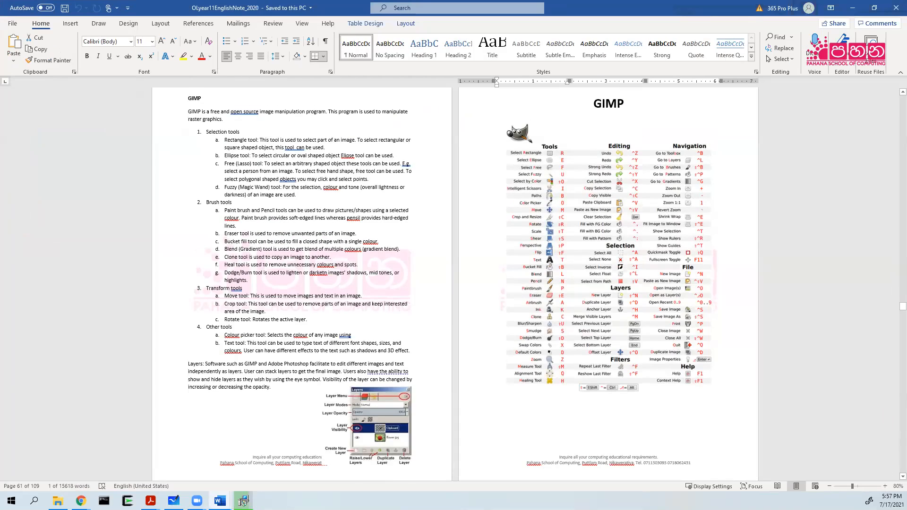
Zoom in on the Word notes and scroll through the pages.
left_click(886, 486)
left_click(885, 486)
left_click(885, 486)
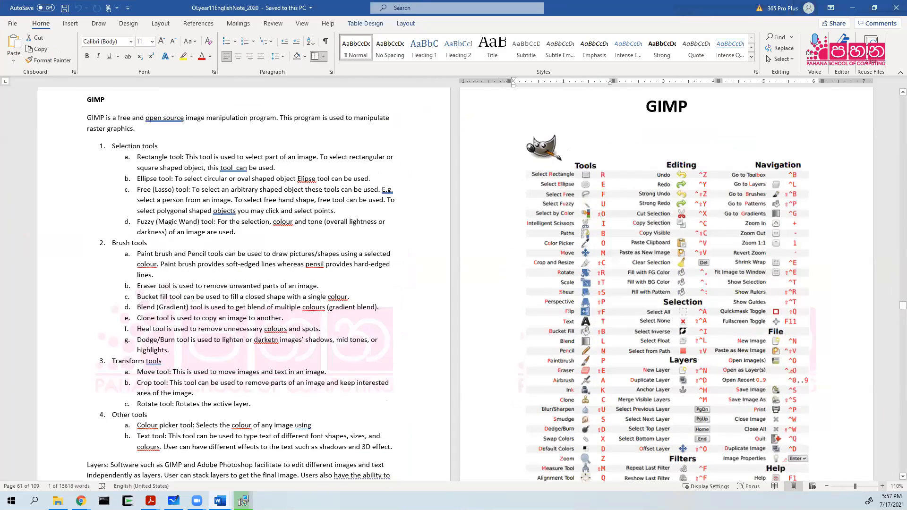
left_click(886, 486)
left_click(882, 486)
scroll(580, 306, "down", 12)
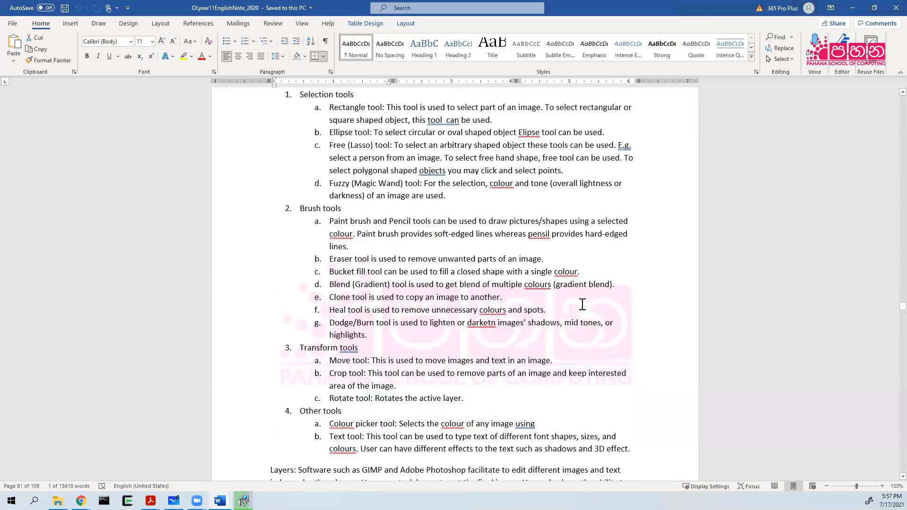
scroll(579, 307, "down", 8)
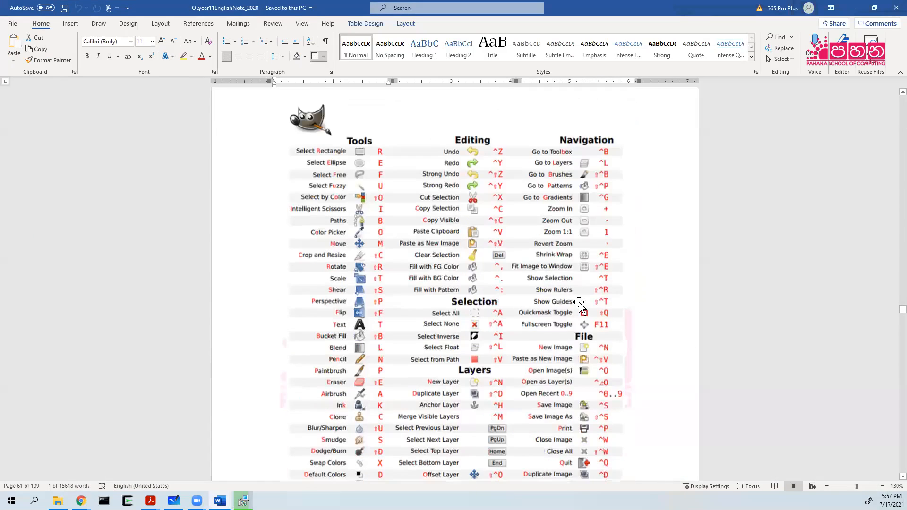
scroll(580, 306, "up", 3)
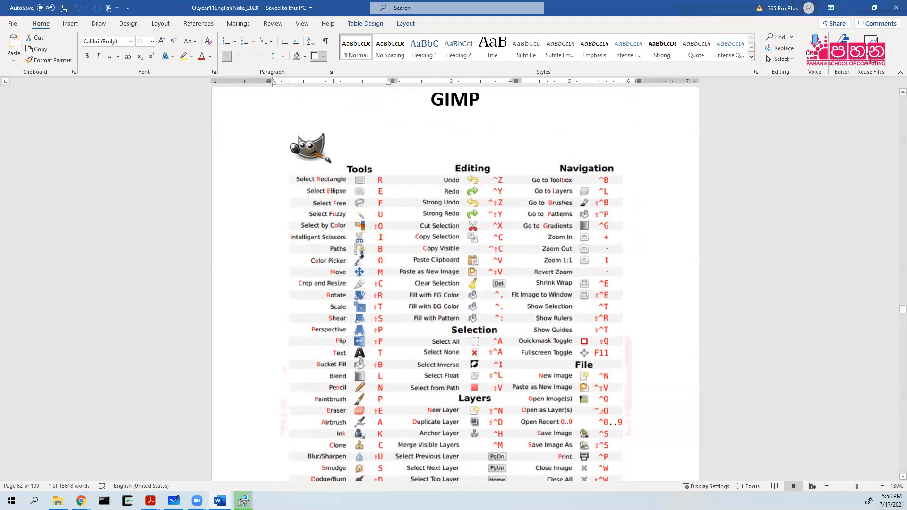
Enlarge the GIMP shortcut chart to 170% so its Tools, Editing and Navigation keys are readable.
left_click(882, 486)
left_click(882, 486)
left_click(882, 487)
left_click(882, 486)
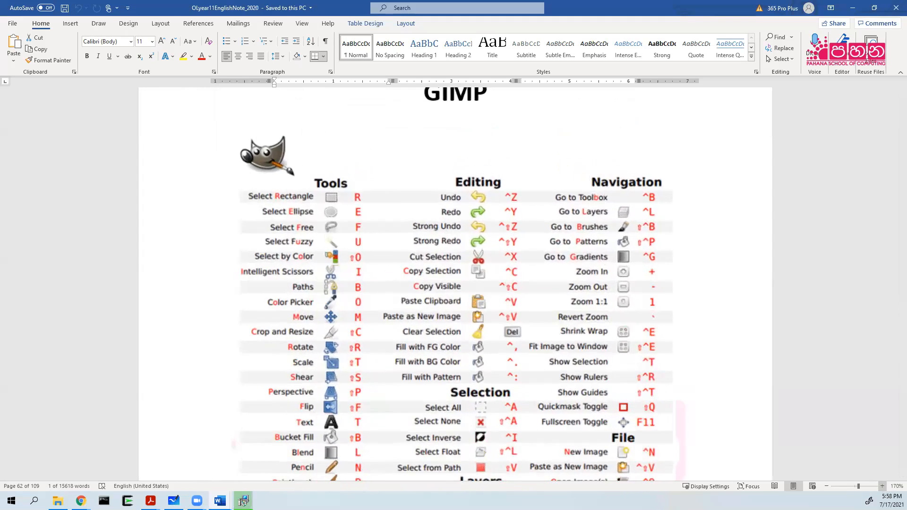
scroll(528, 350, "down", 5)
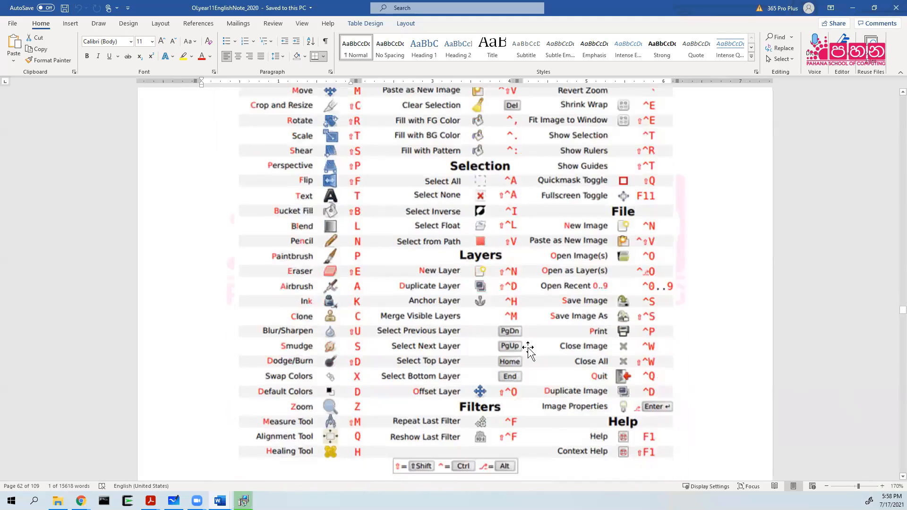
scroll(529, 350, "up", 7)
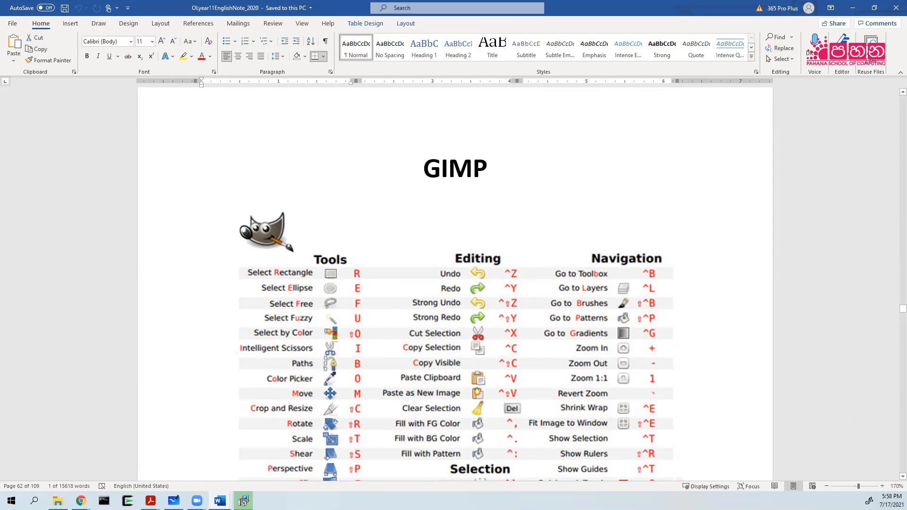
Monitor the GIMP installer's progress, then click Finish once setup completes.
left_click(243, 501)
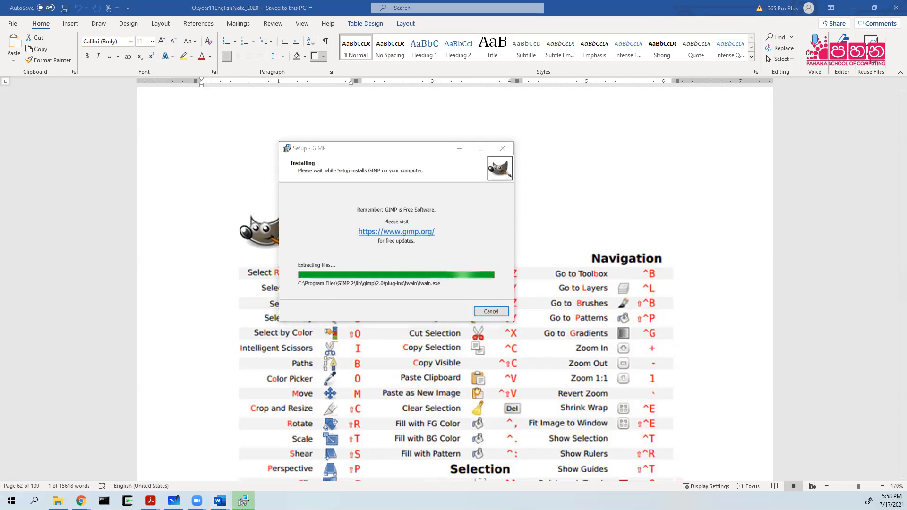
left_click(243, 501)
scroll(220, 370, "down", 15)
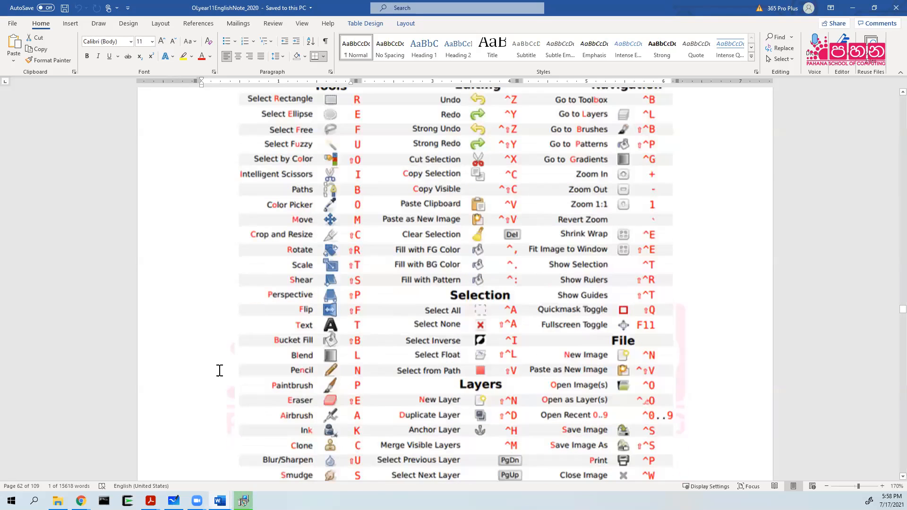
scroll(220, 368, "up", 14)
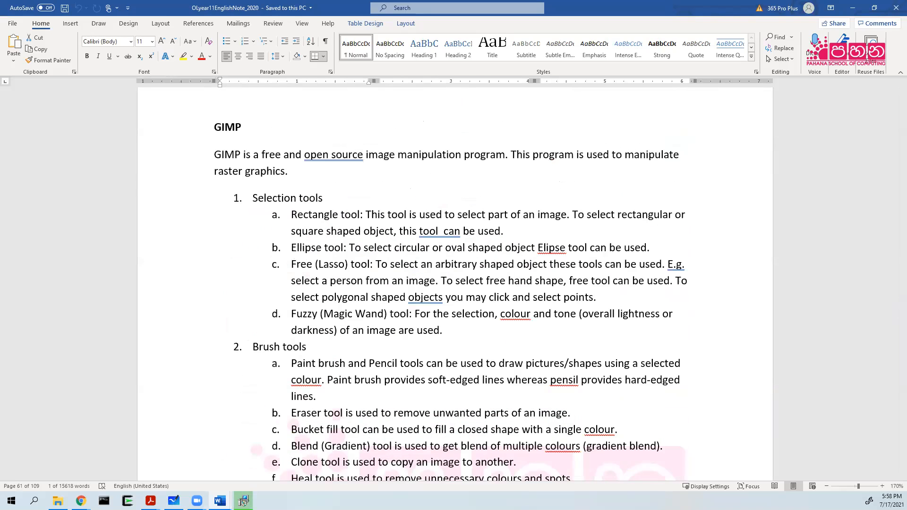
left_click(243, 502)
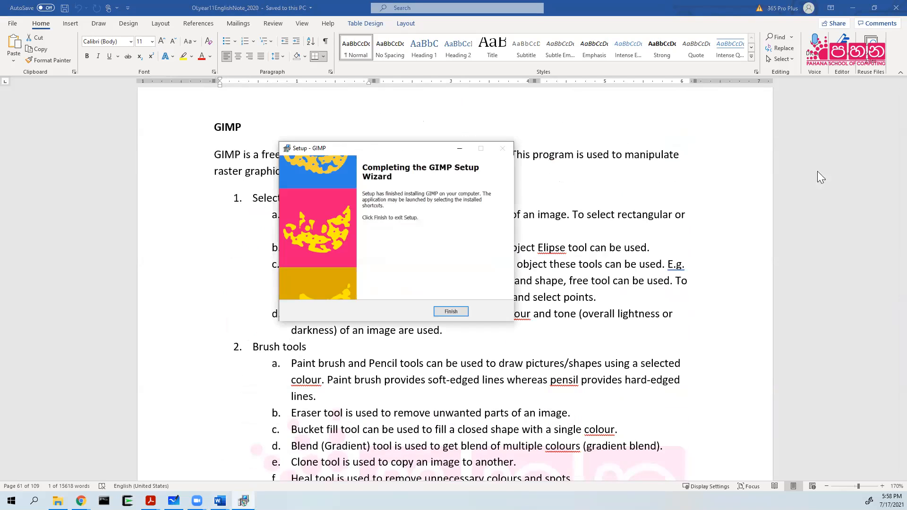
left_click(451, 313)
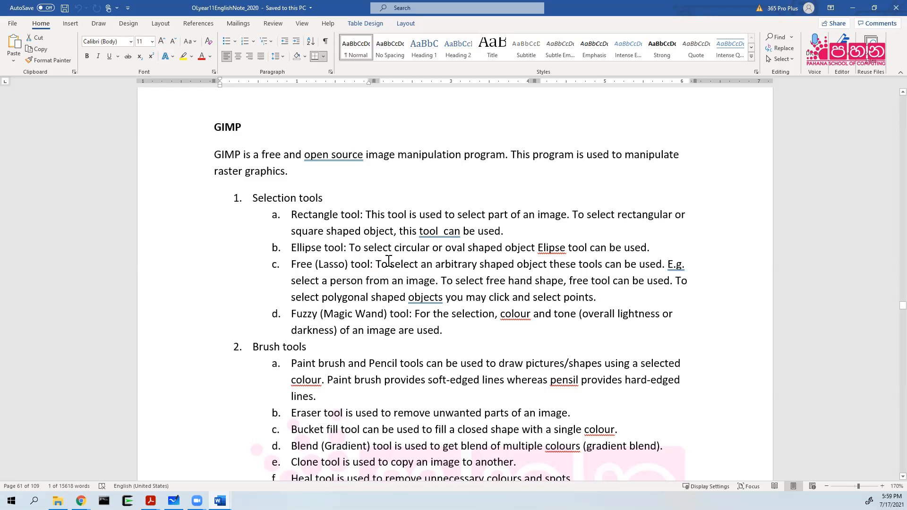
Scroll the Word notes back to the GIMP heading and minimize Word.
scroll(350, 256, "down", 1)
scroll(348, 256, "down", 5)
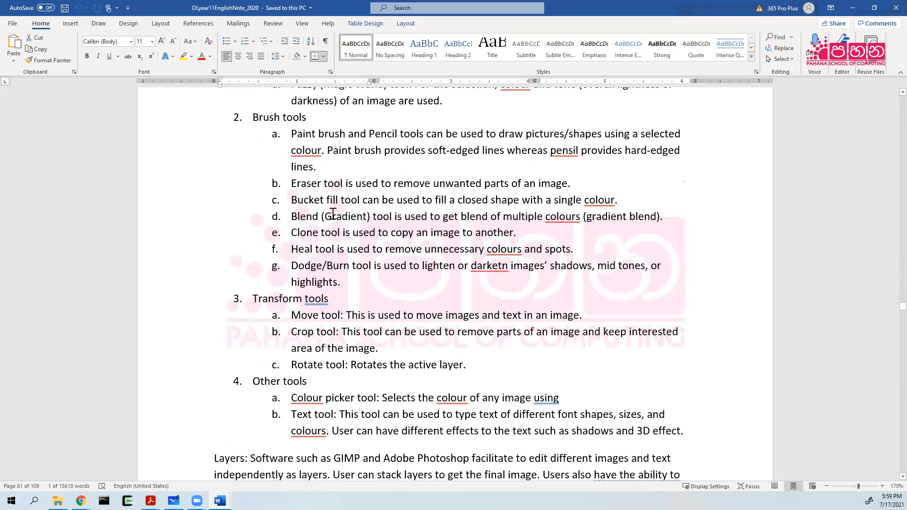
scroll(331, 207, "down", 2)
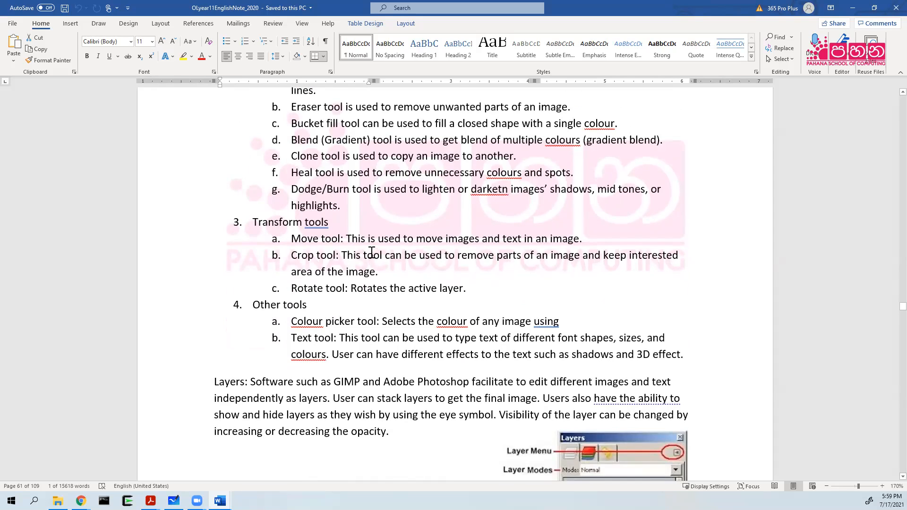
scroll(372, 253, "down", 4)
scroll(364, 250, "up", 2)
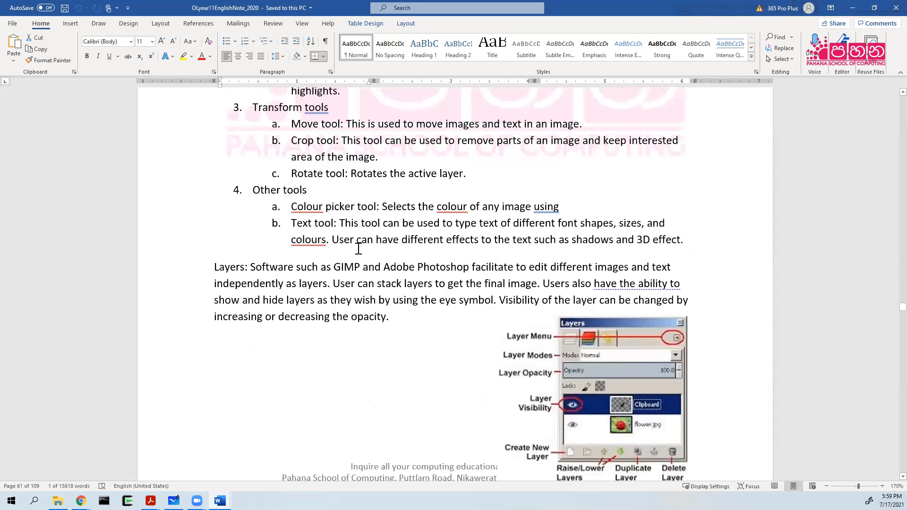
scroll(340, 247, "up", 2)
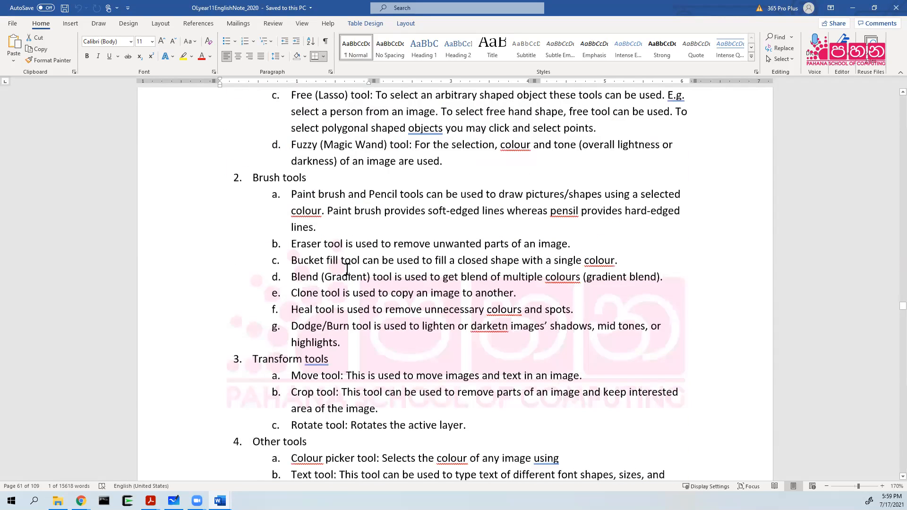
scroll(348, 269, "up", 3)
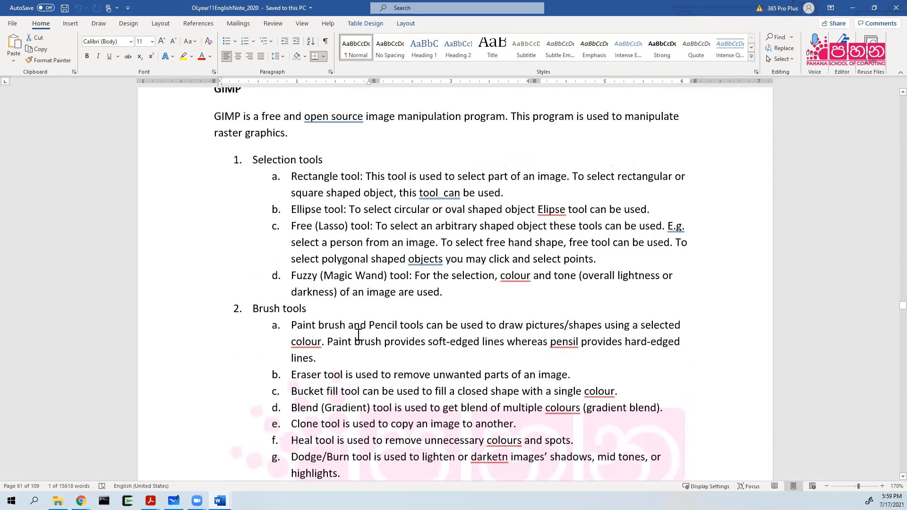
left_click(849, 6)
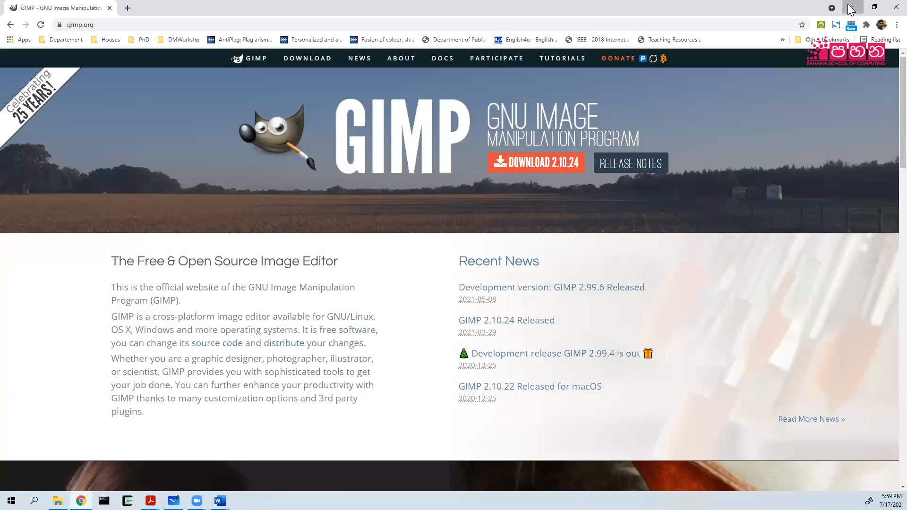
Minimize the browser, forms and whiteboard windows to clear the desktop.
left_click(851, 8)
left_click(851, 8)
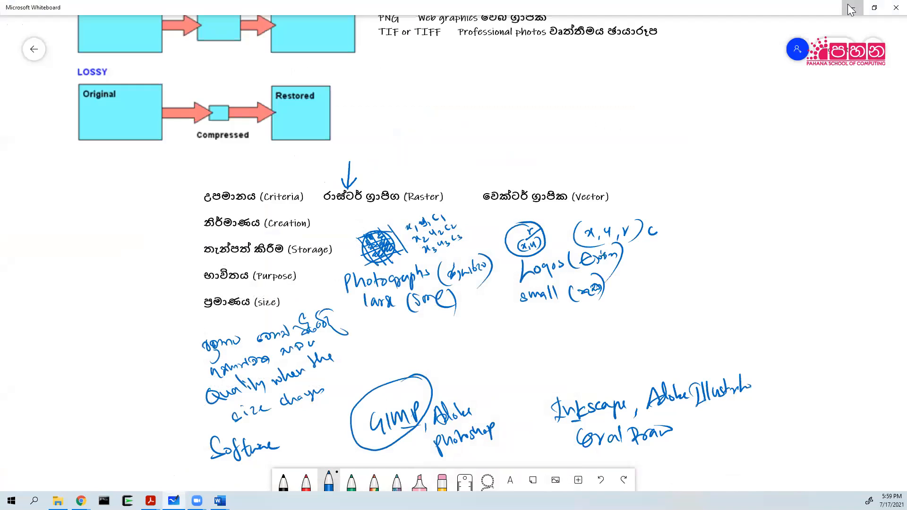
left_click(851, 9)
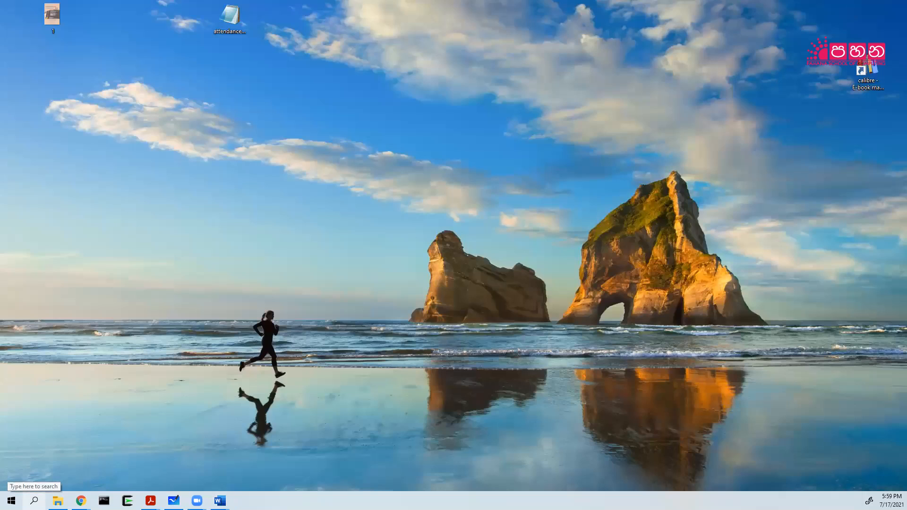
Search 'gi' in Windows search and launch GIMP 2.10.24.
left_click(34, 501)
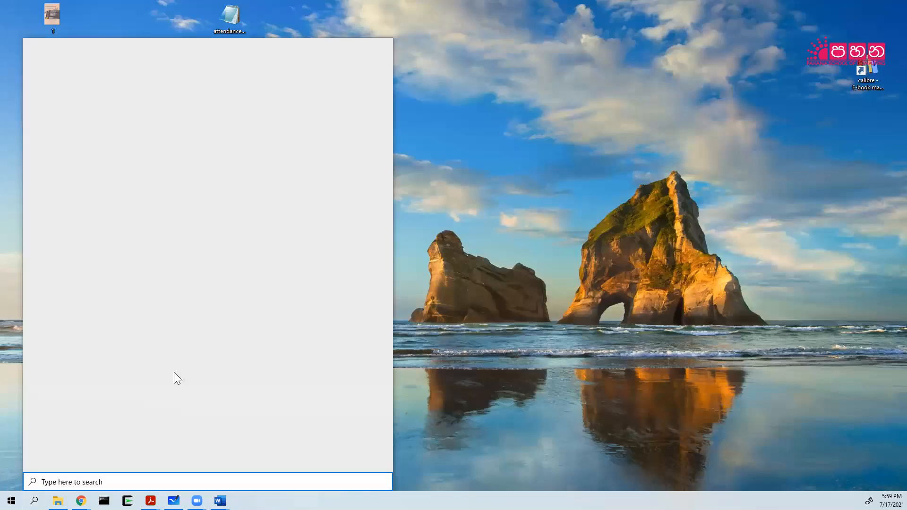
type("gi")
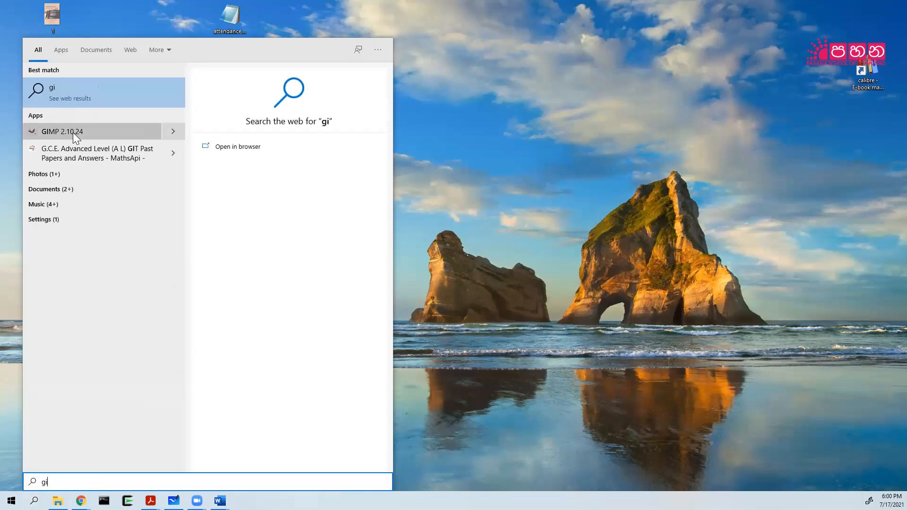
left_click(76, 135)
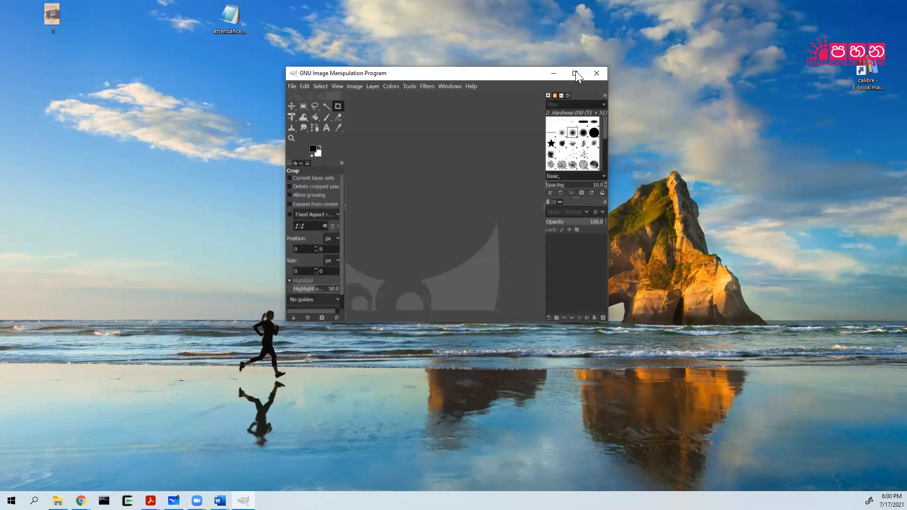
Maximize the GIMP window and open Edit > Preferences.
left_click(575, 72)
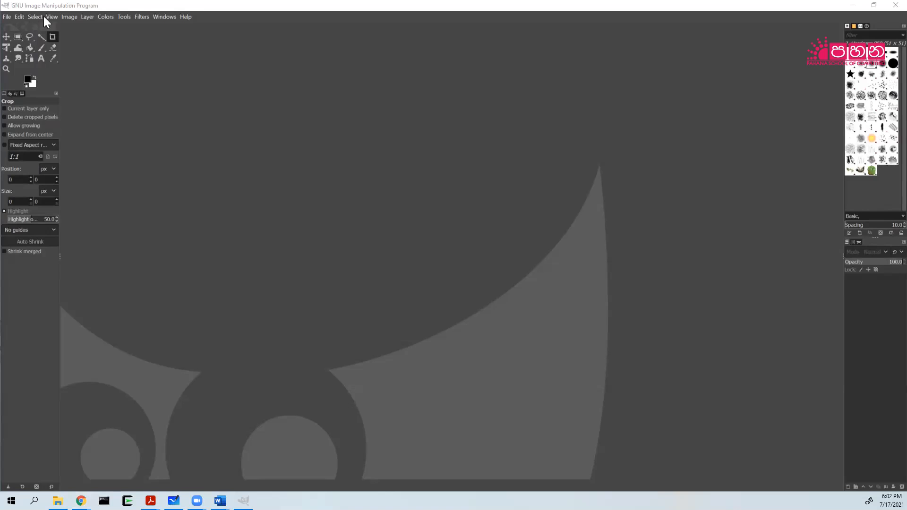
left_click(19, 18)
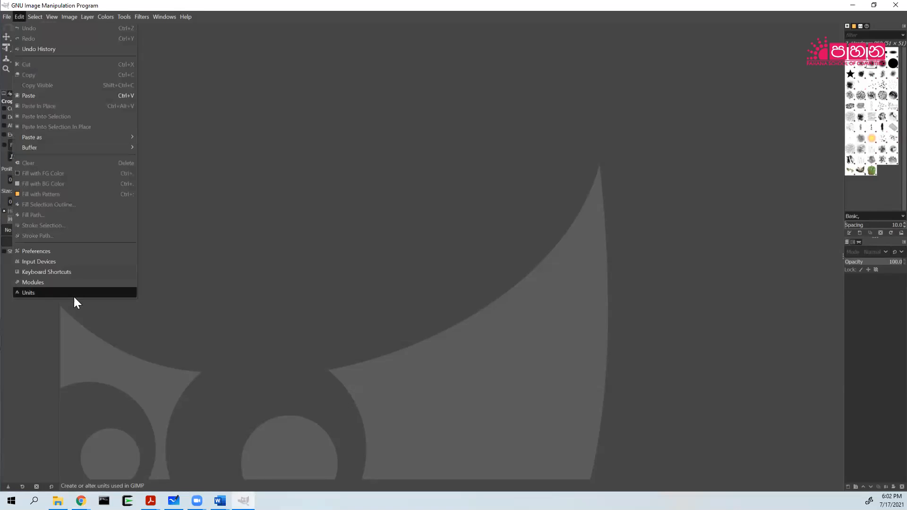
left_click(61, 252)
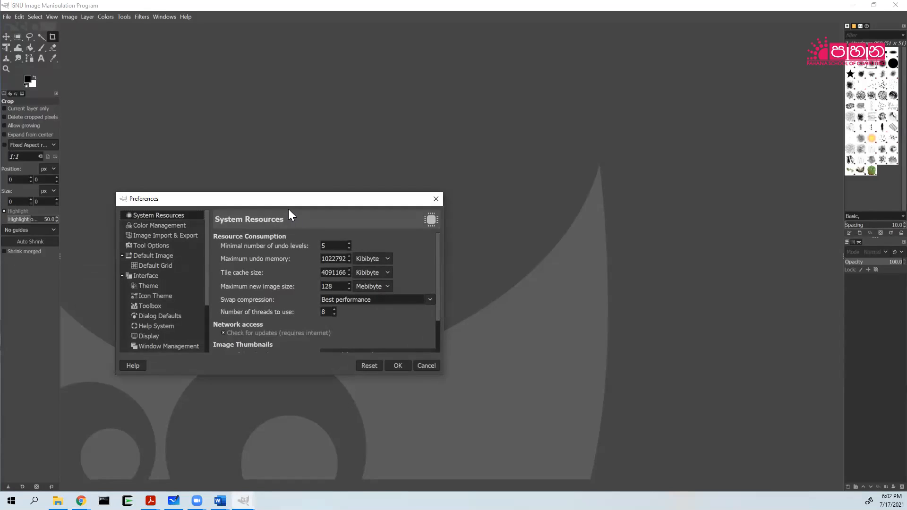
In Icon Theme preferences, choose Custom icon size and raise it to Huge.
left_click(151, 298)
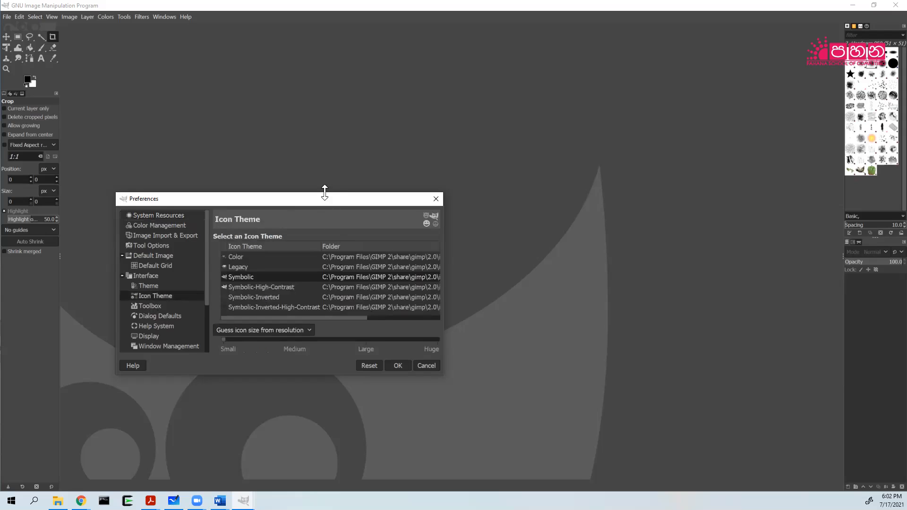
left_click_drag(325, 193, 325, 83)
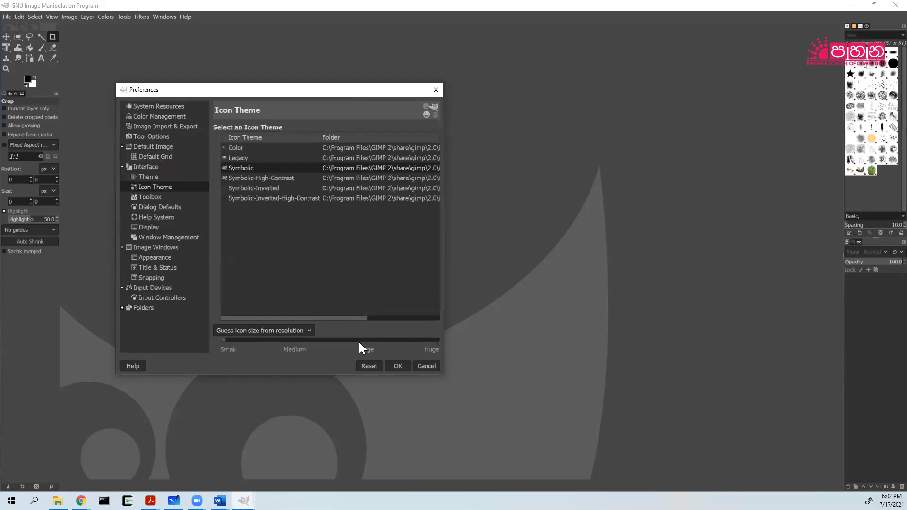
left_click(303, 333)
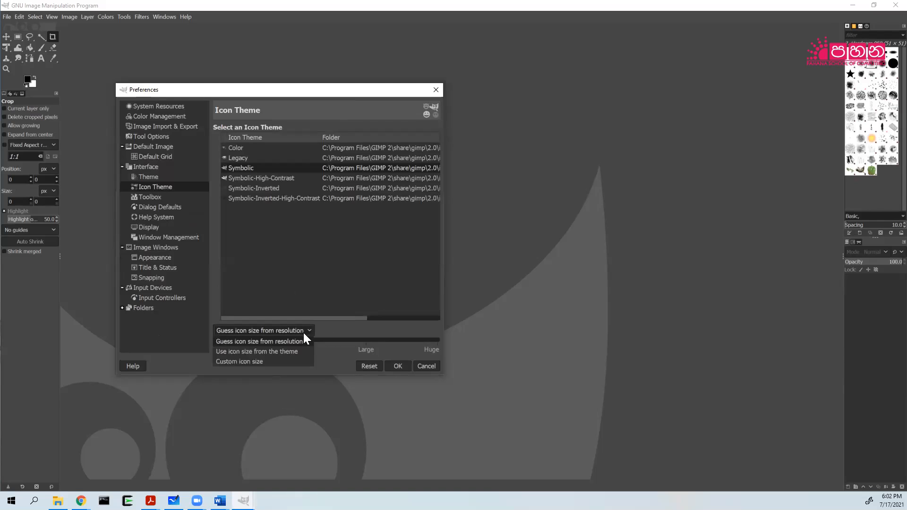
left_click(264, 362)
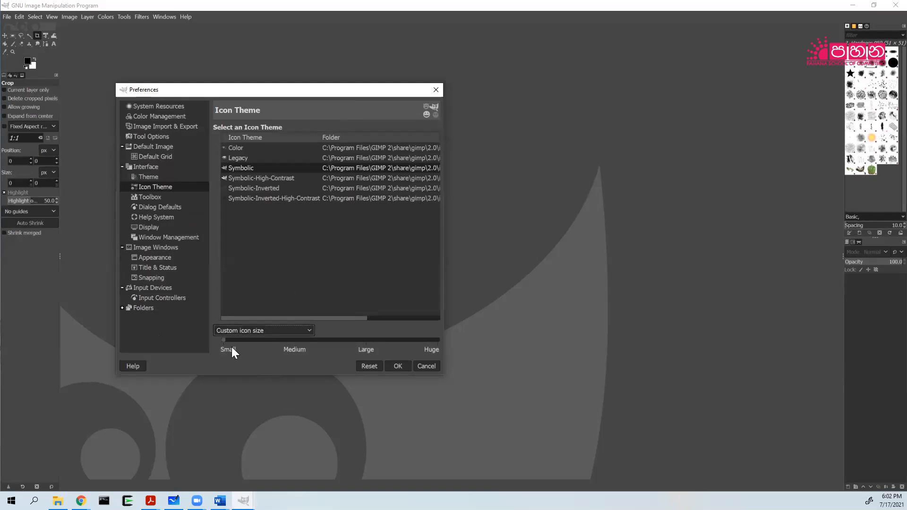
left_click(290, 340)
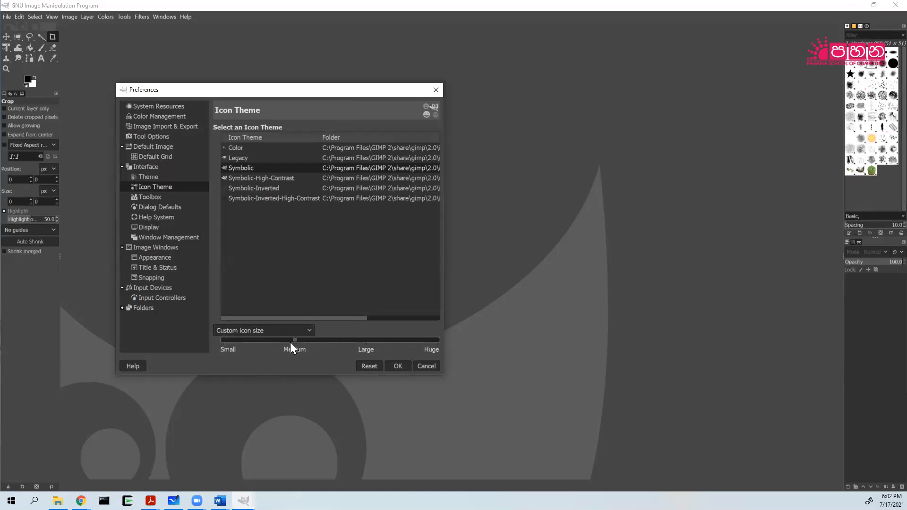
left_click(364, 341)
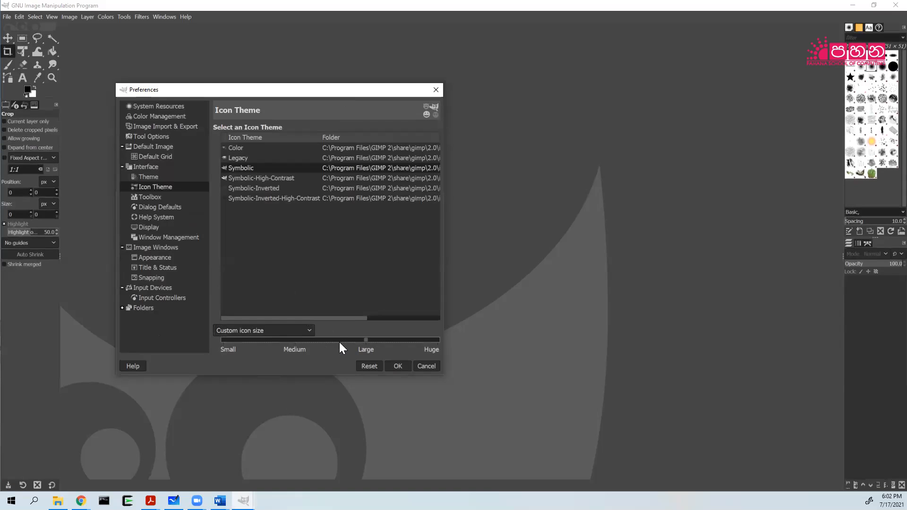
left_click(437, 340)
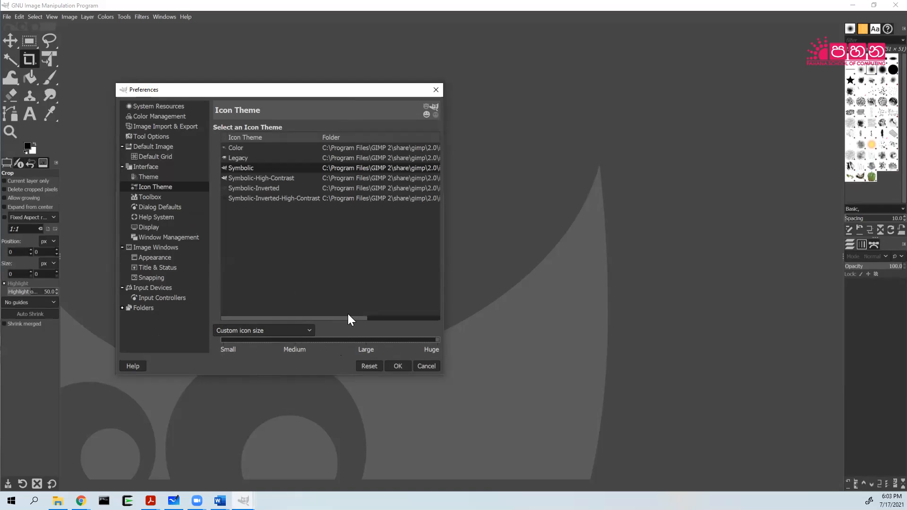
Preview the Gray and Light themes, return to Dark, then open File Explorer at Downloads.
left_click(152, 179)
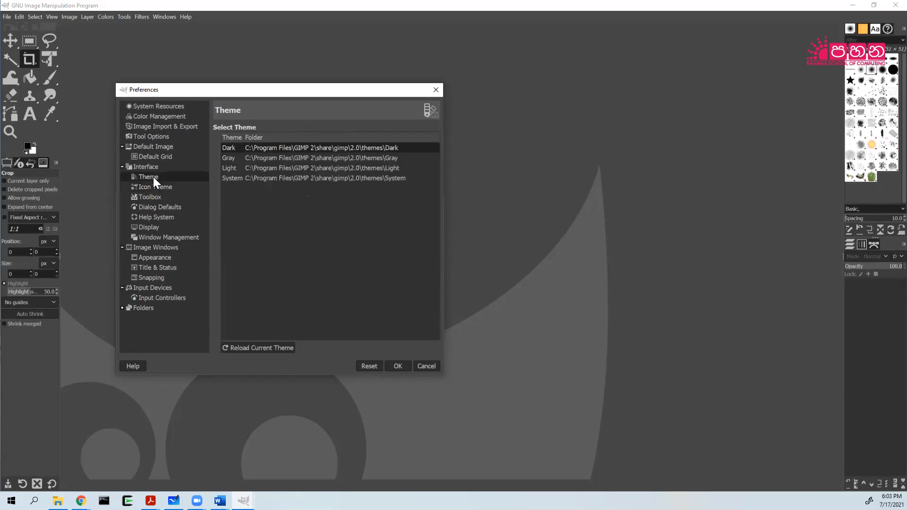
left_click(320, 157)
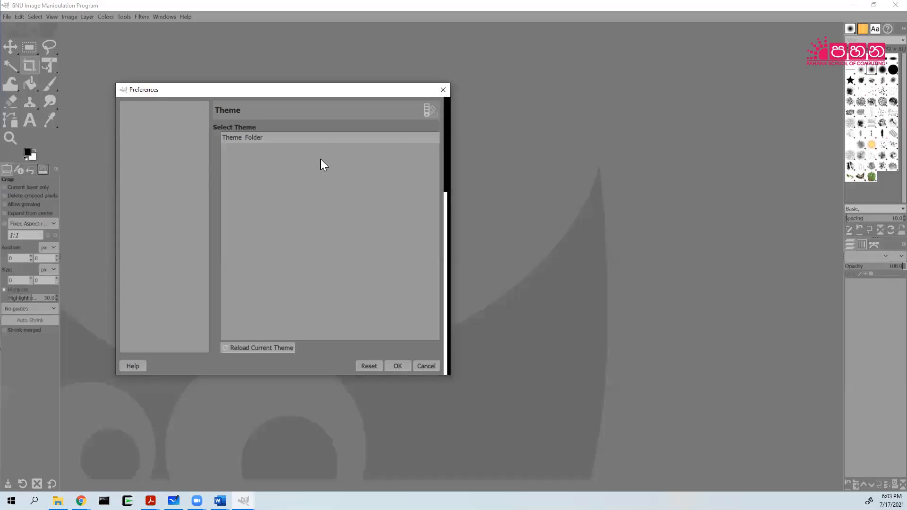
left_click(316, 168)
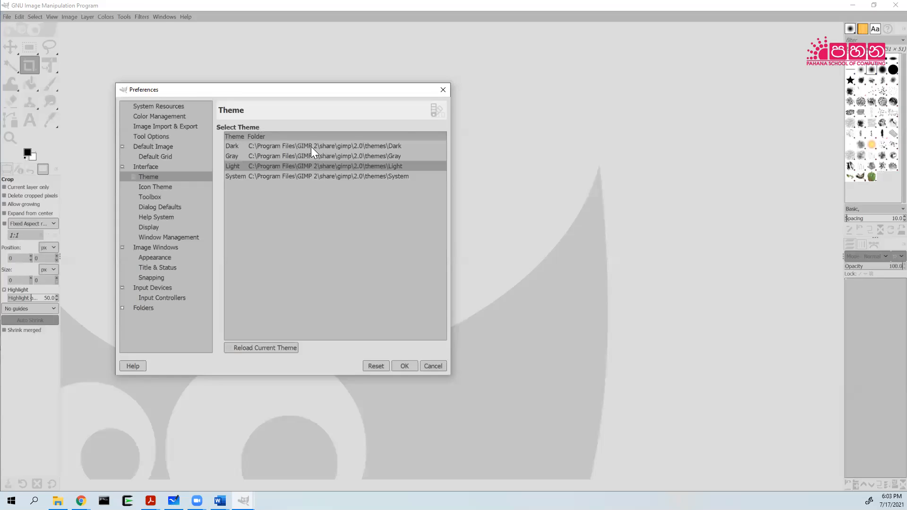
left_click(311, 146)
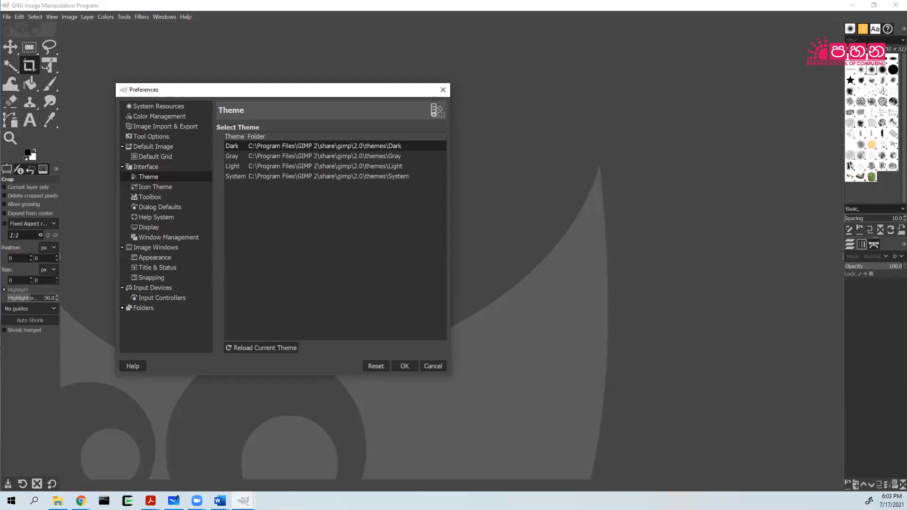
key("alt+Tab")
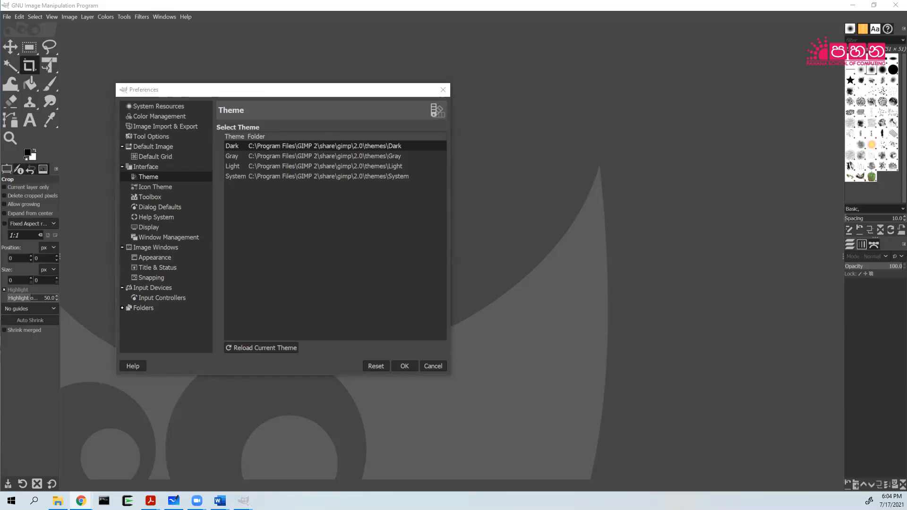
left_click(57, 500)
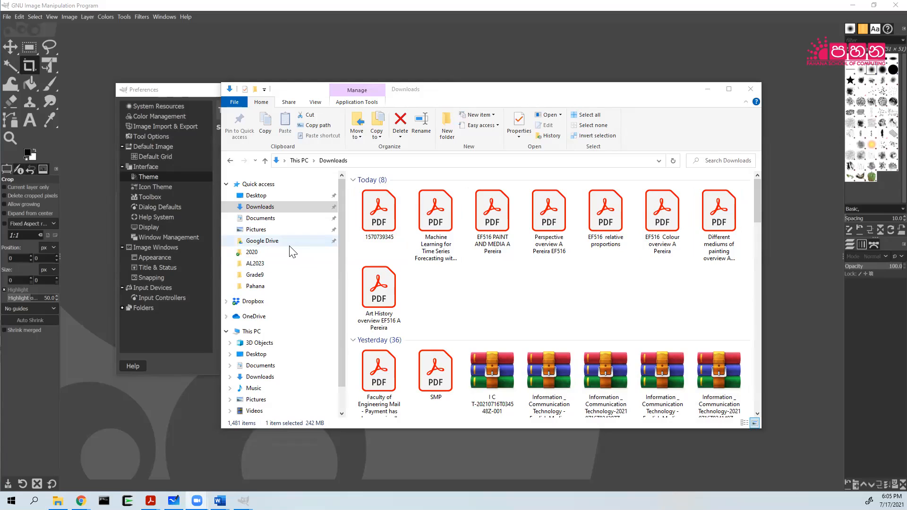
Open OS (C:) from the navigation pane and scroll its 29 top-level folders.
scroll(246, 356, "down", 1)
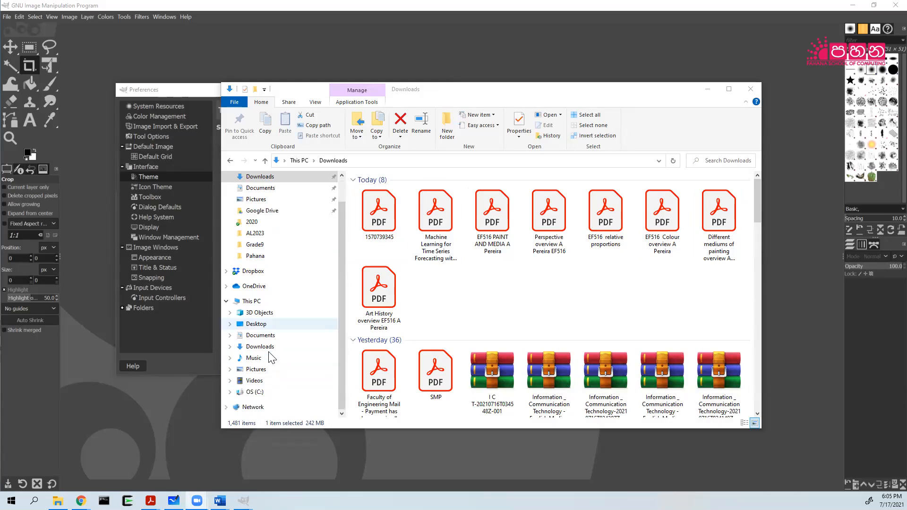
left_click(255, 392)
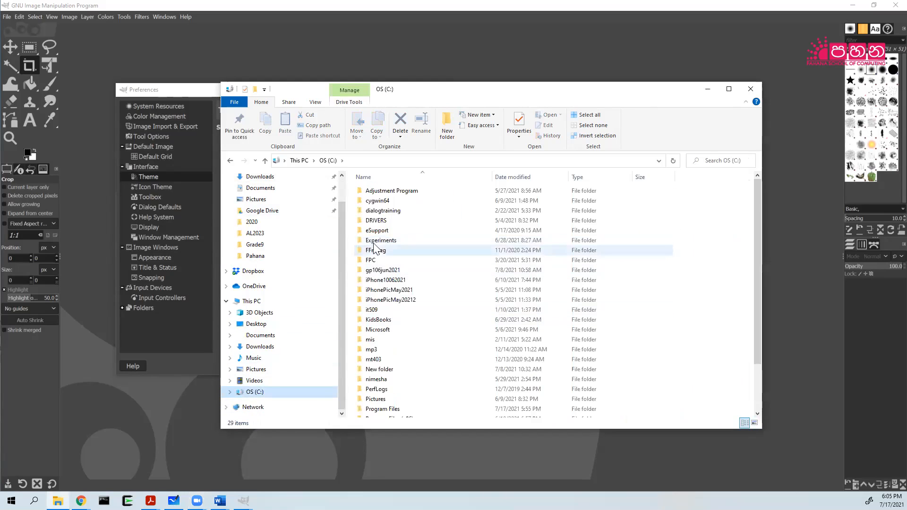
scroll(388, 373, "down", 2)
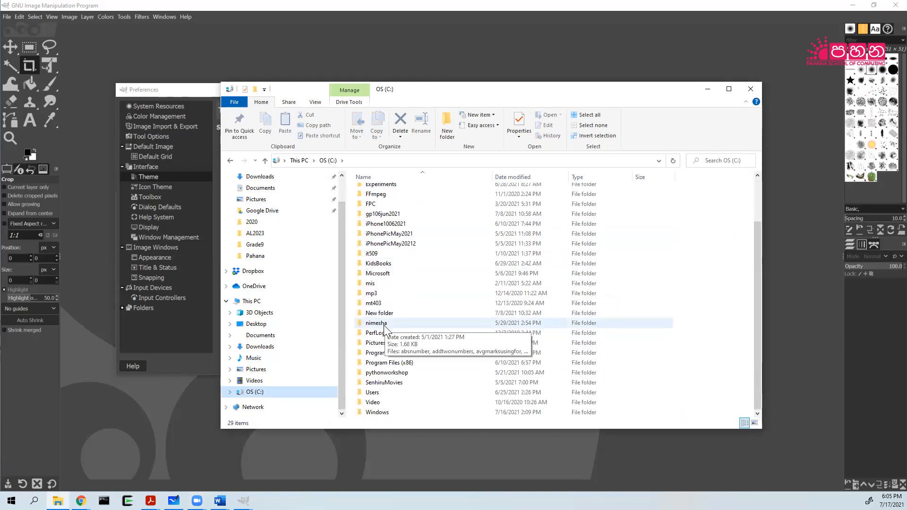
Navigate to Program Files\GIMP 2\share\gimp\2.0\themes\Dark.
double_click(395, 356)
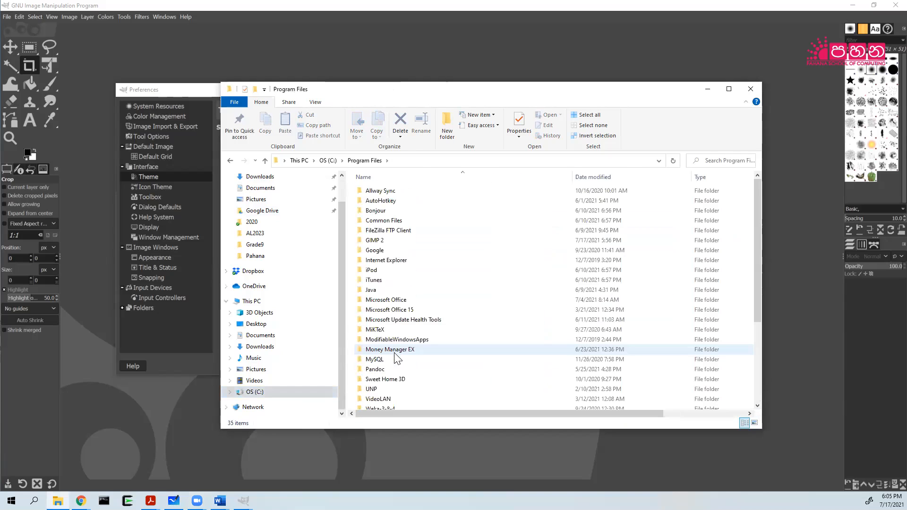
double_click(375, 240)
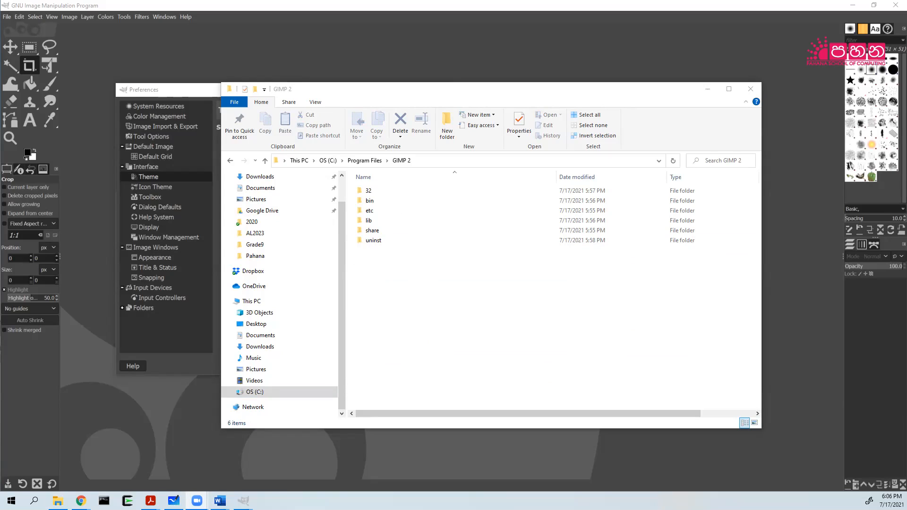
double_click(372, 230)
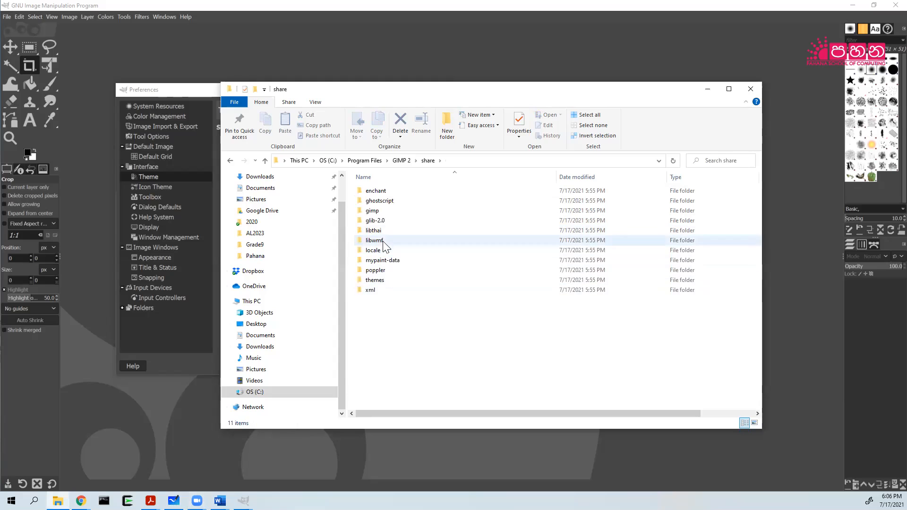
double_click(381, 210)
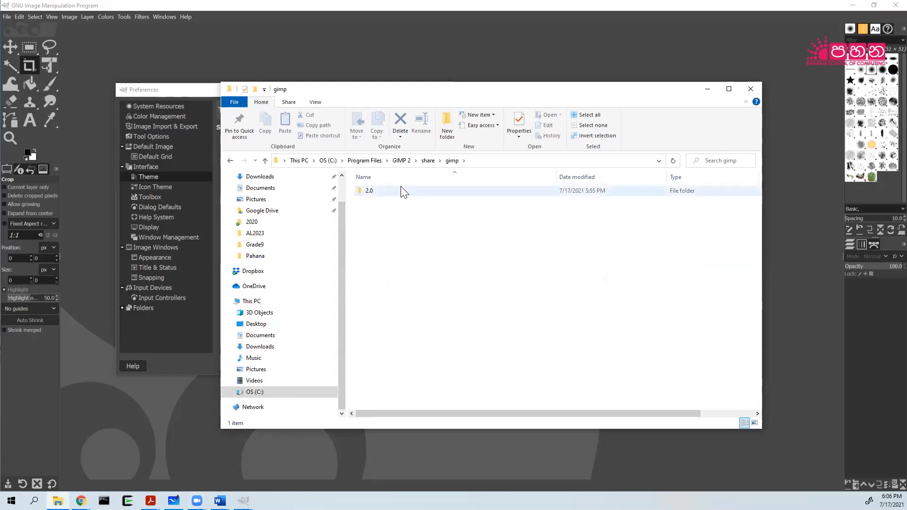
double_click(380, 191)
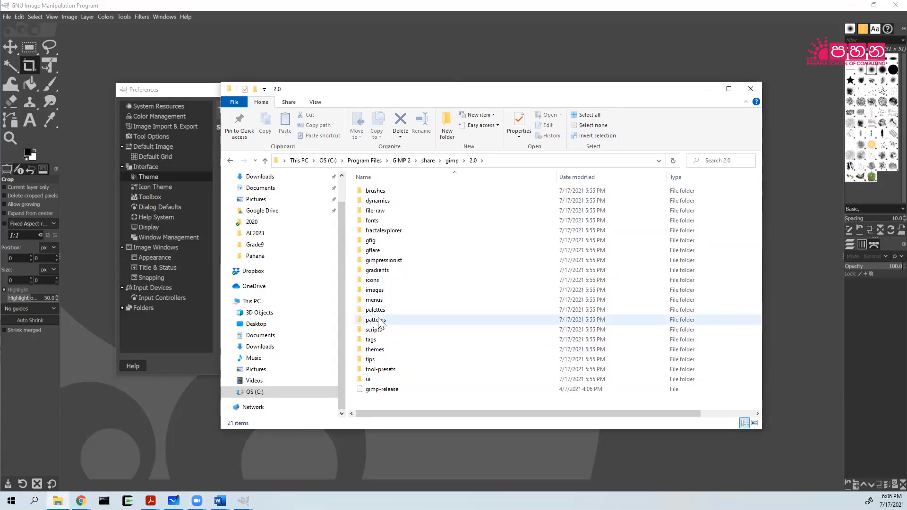
double_click(378, 350)
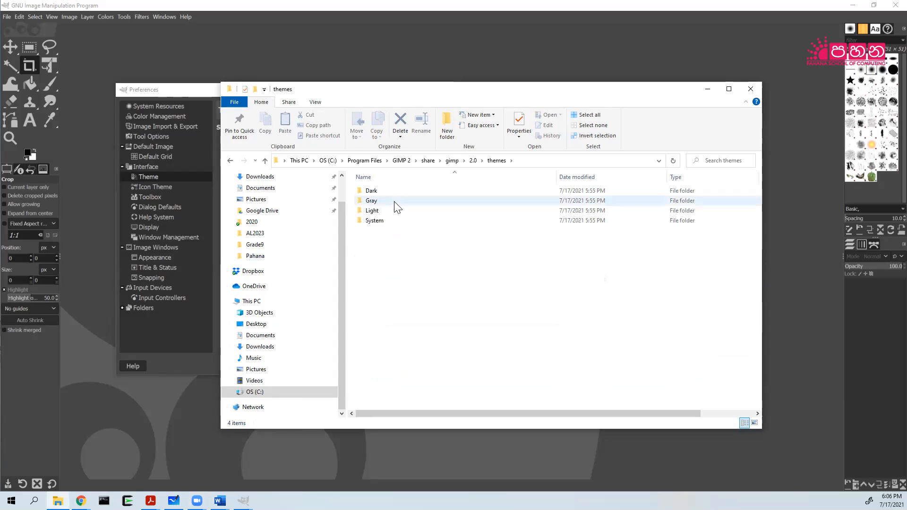
double_click(372, 191)
Open the gtkrc file with Edit with PSPad.
left_click(371, 203)
right_click(371, 203)
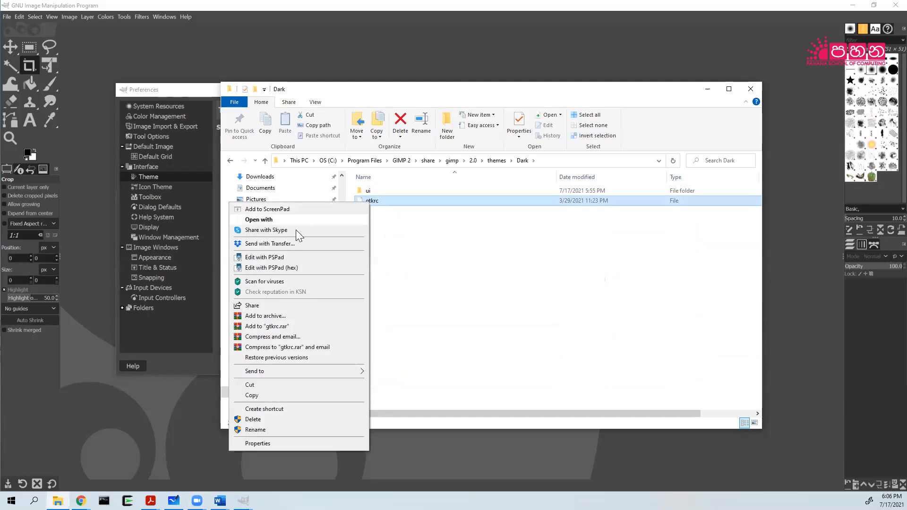
left_click(290, 257)
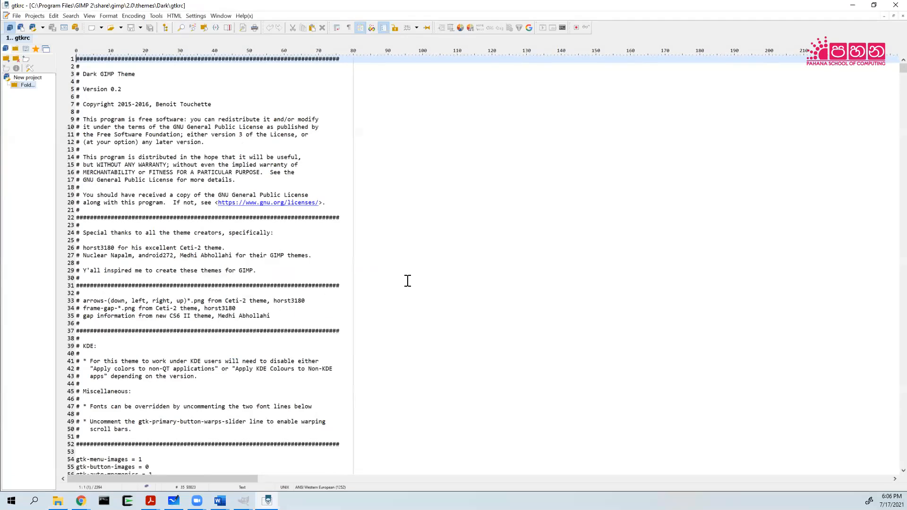
Replace GimpDock::font-scale 0.8333 with 1.6666 on line 113, then close gtkrc choosing to save.
scroll(397, 277, "down", 2)
scroll(396, 277, "down", 11)
scroll(380, 277, "down", 7)
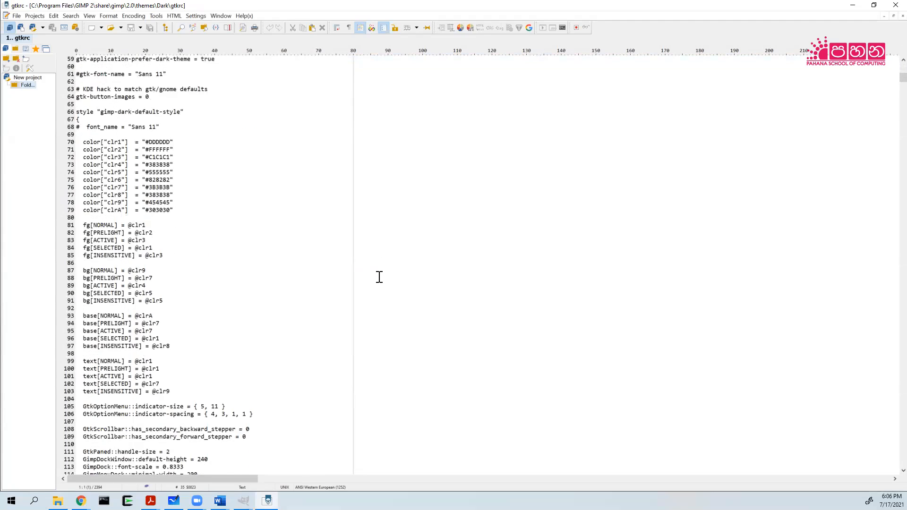
scroll(379, 277, "up", 2)
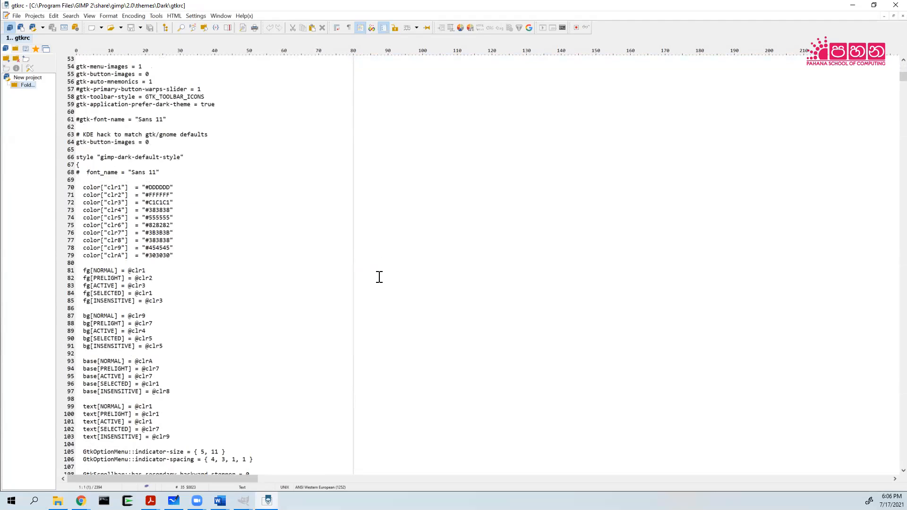
scroll(377, 277, "down", 8)
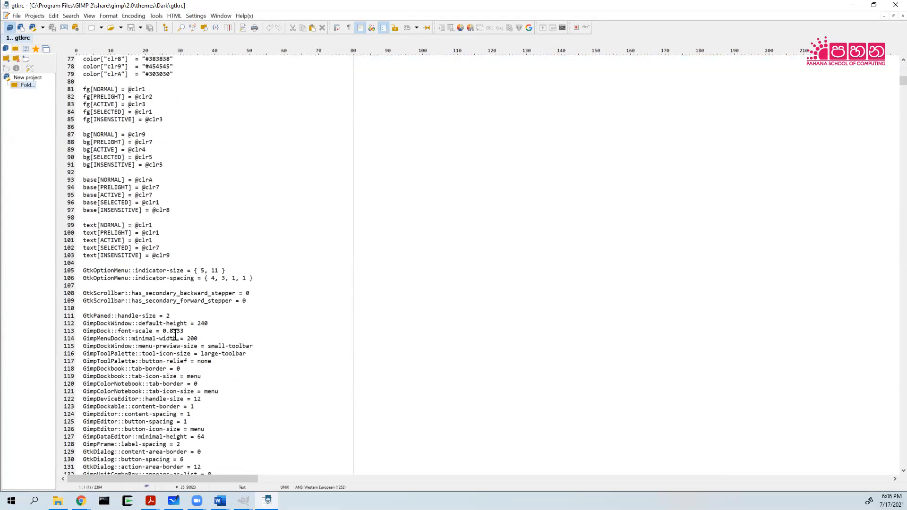
left_click_drag(162, 331, 191, 335)
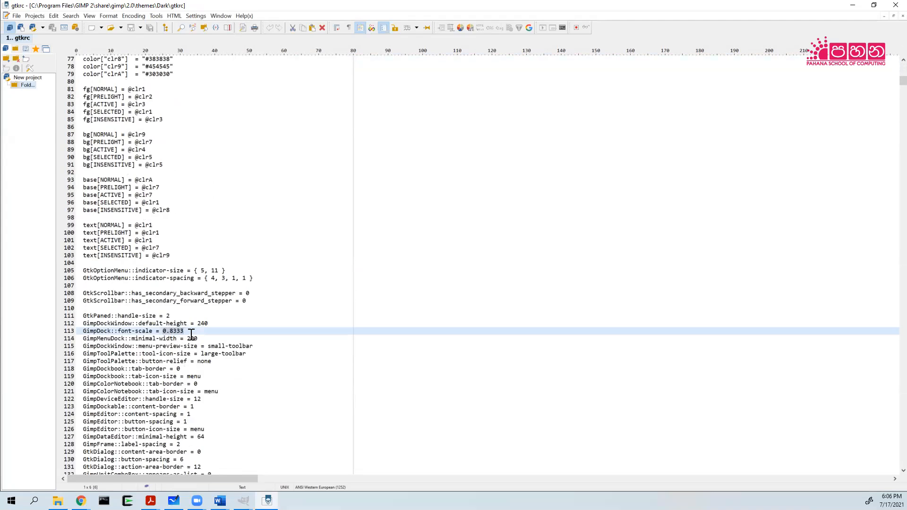
type("1")
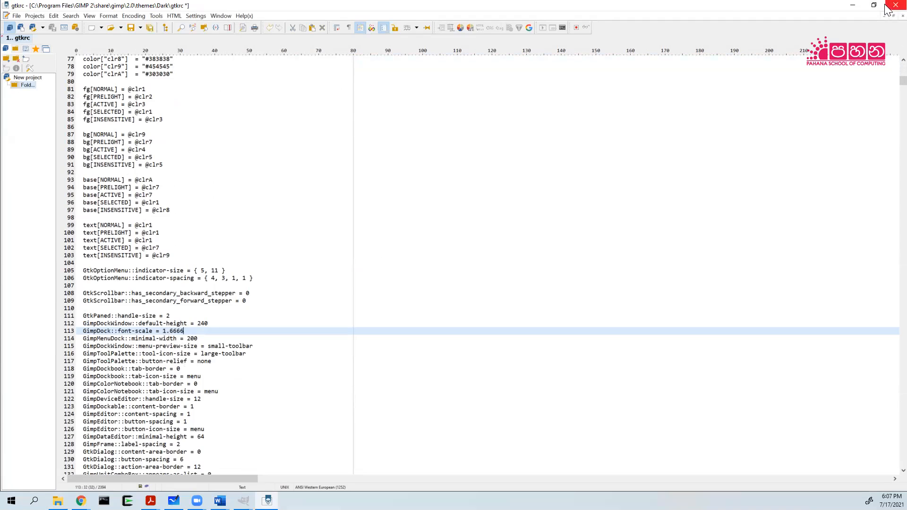
left_click(894, 5)
left_click(381, 271)
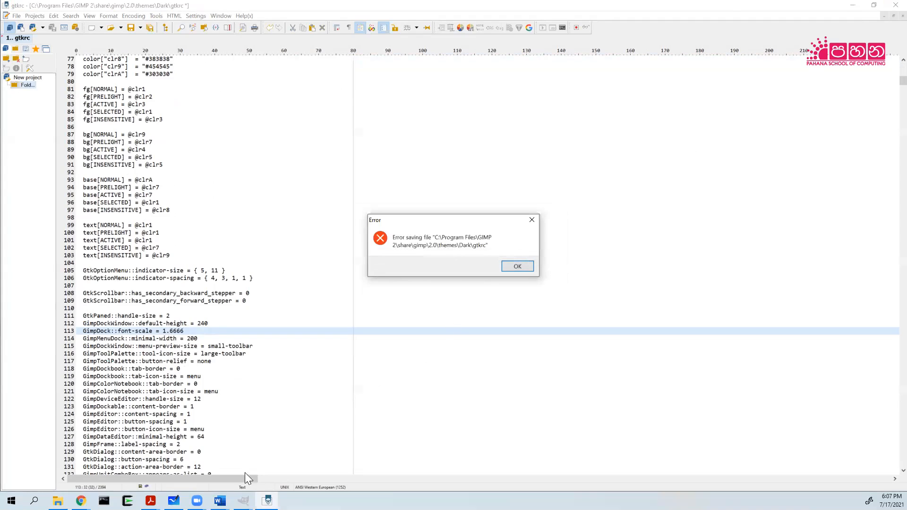
Close the GIMP Preferences and main windows, then dismiss PSPad's save error.
left_click(243, 501)
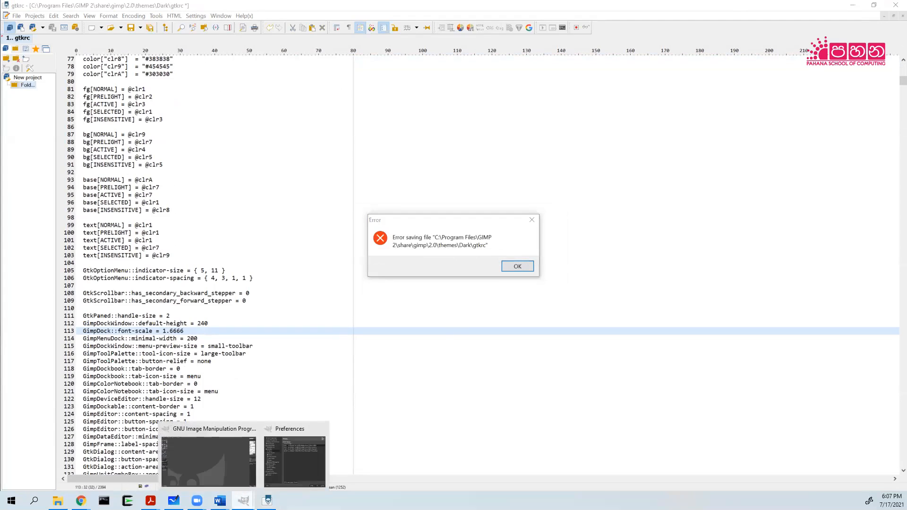
left_click(321, 430)
left_click(286, 428)
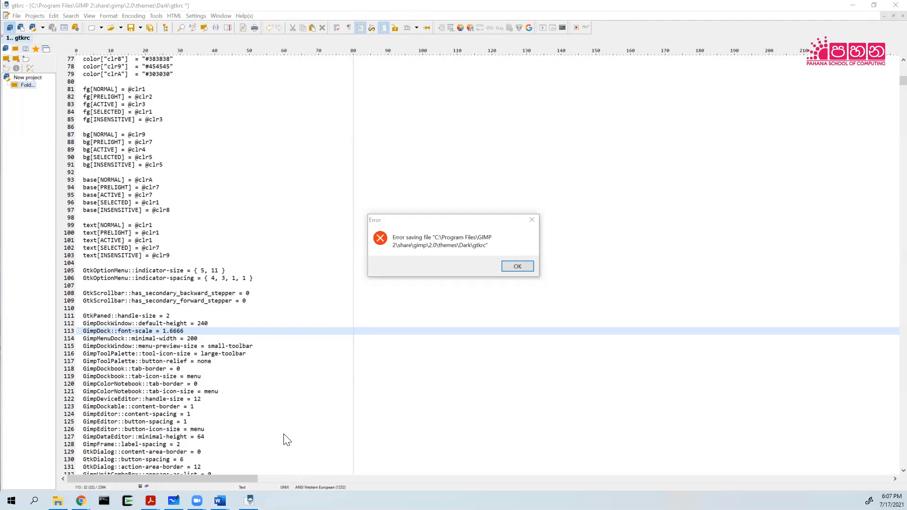
left_click(517, 266)
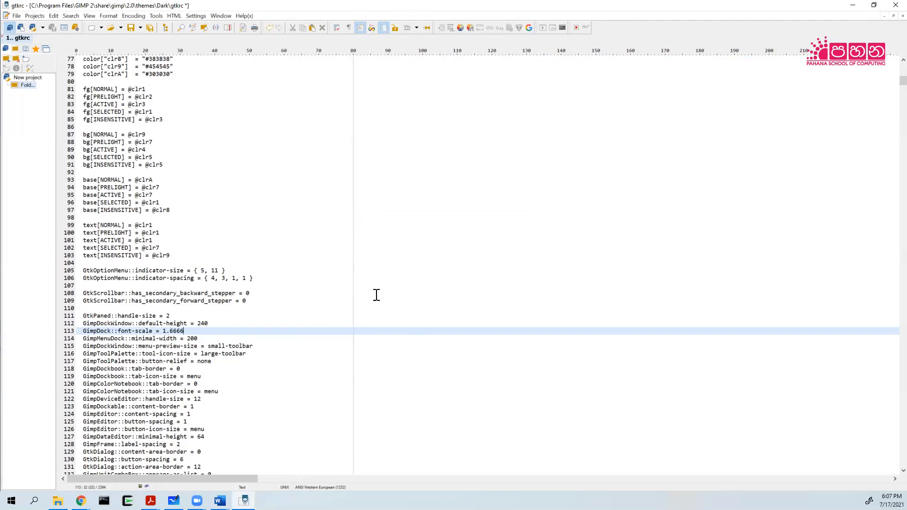
Retry saving gtkrc twice, then close PSPad and discard the changes.
left_click(14, 14)
left_click(41, 139)
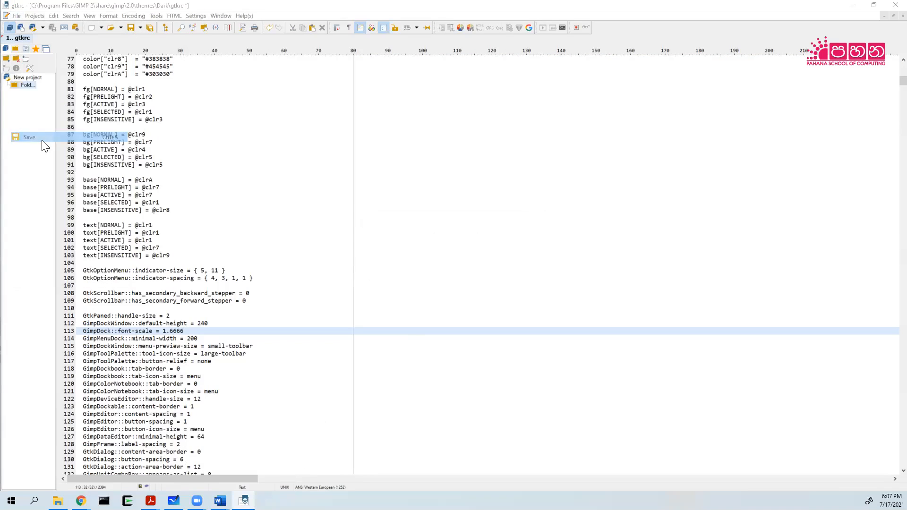
left_click(513, 268)
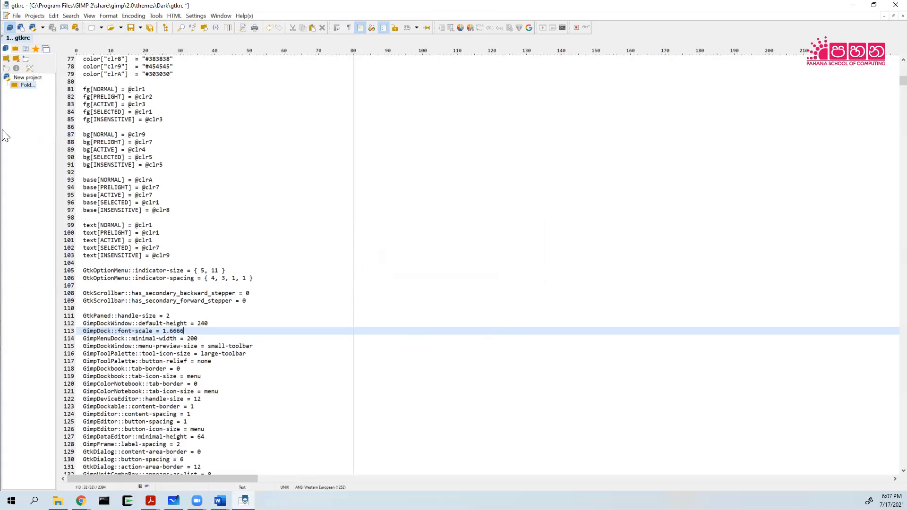
left_click(17, 15)
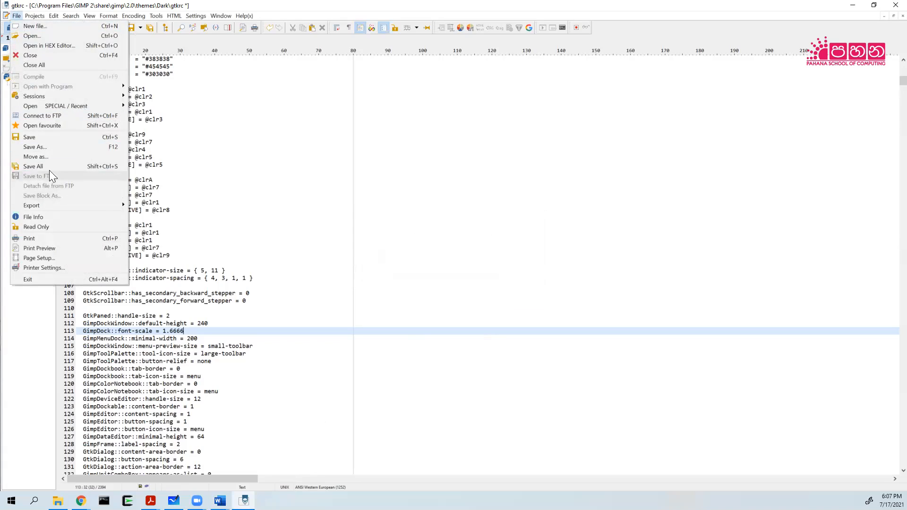
left_click(49, 138)
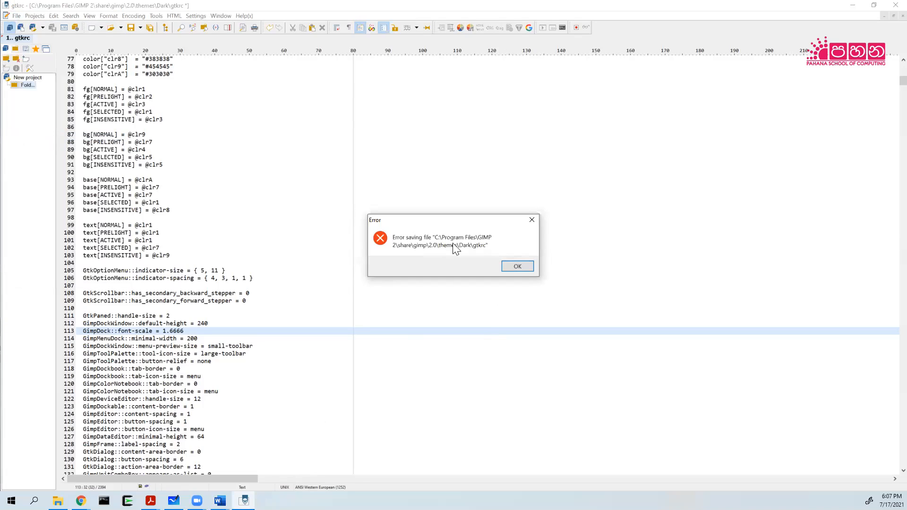
left_click(522, 267)
left_click(888, 7)
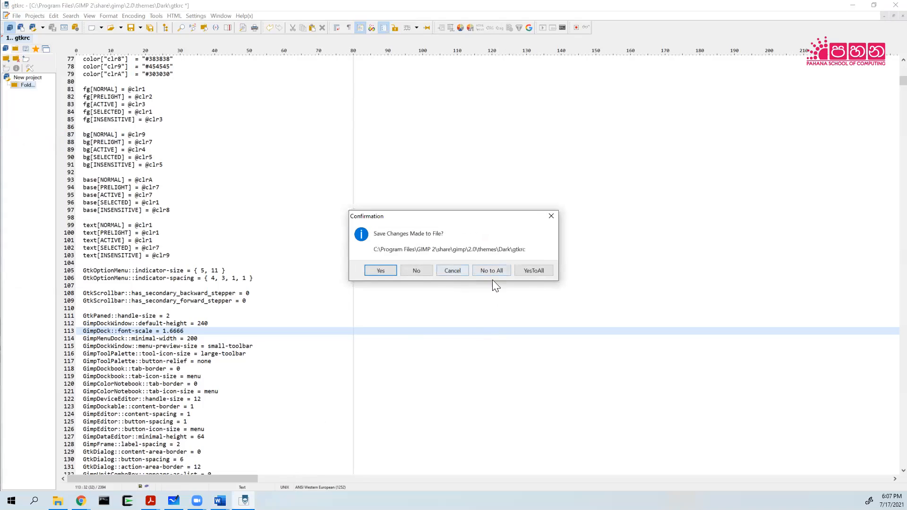
left_click(416, 272)
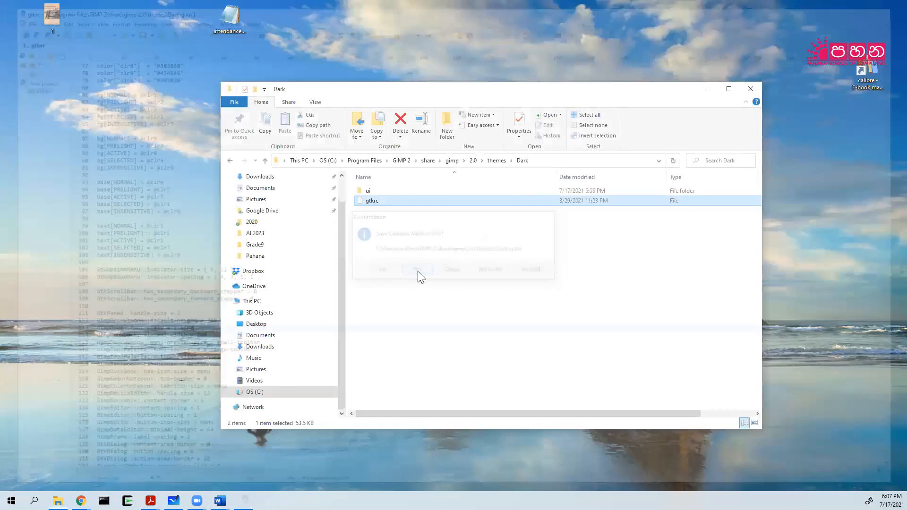
Dismiss gtkrc's context menu and open a Cygwin bash terminal from the taskbar.
right_click(376, 208)
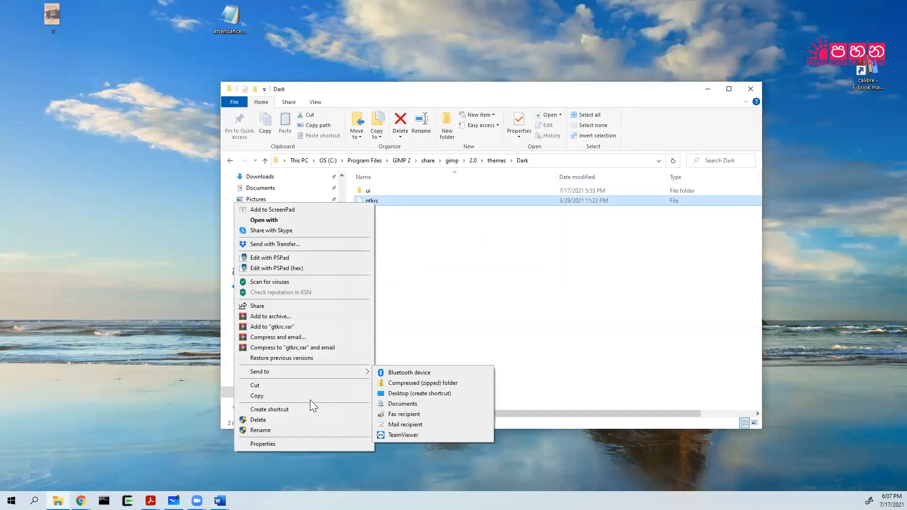
left_click(434, 352)
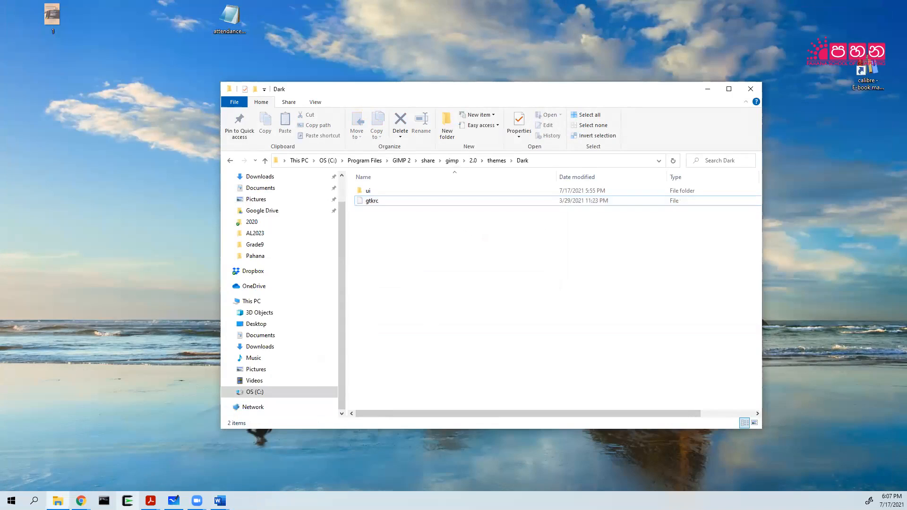
left_click(127, 501)
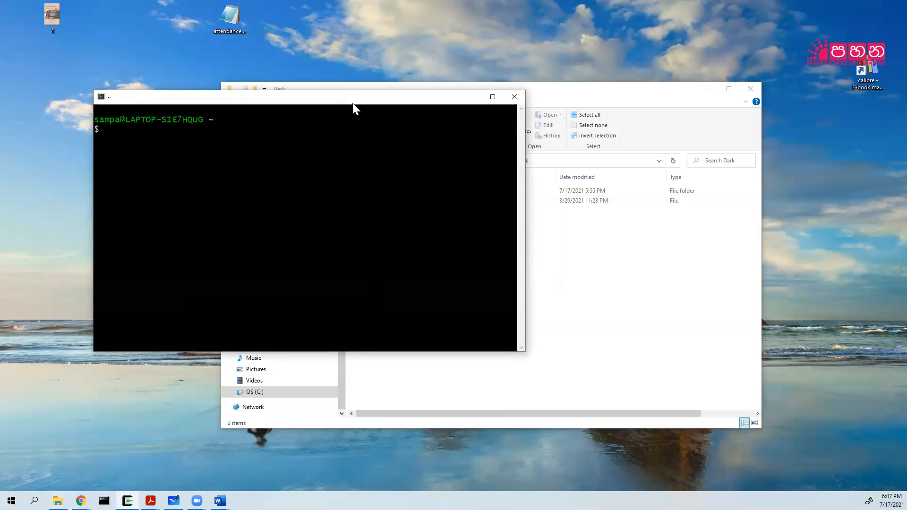
Move the terminal aside and enter cd /cygdrive/c/Program Files/ using Tab completion.
left_click_drag(353, 104, 567, 232)
type("cd /cygdrive/")
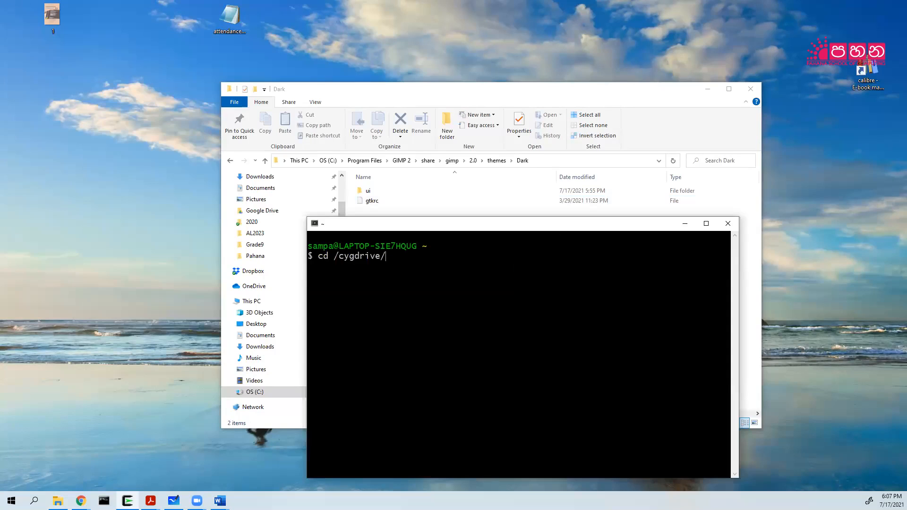
type("c/ProgramFi")
key("BackSpace")
key("BackSpace")
key("Tab")
key("Tab")
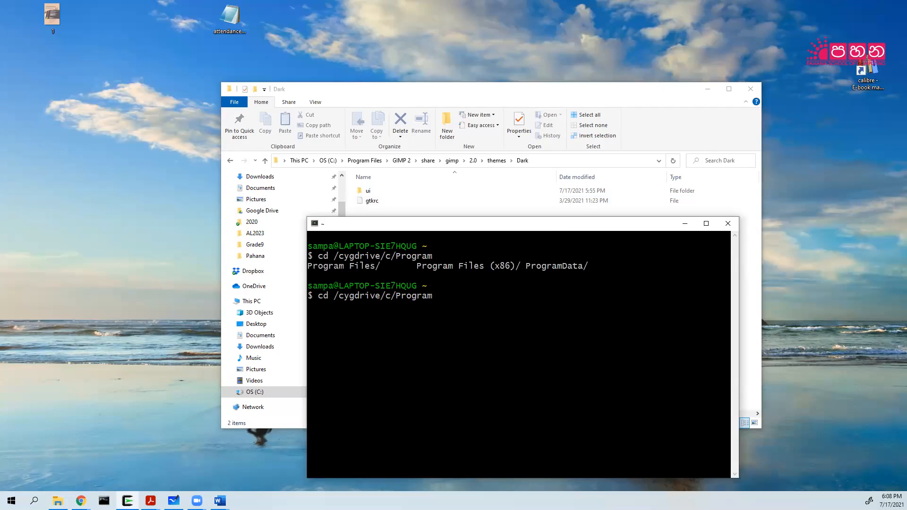
type("File")
key("BackSpace")
key("BackSpace")
key("BackSpace")
key("BackSpace")
key("Tab")
key("Tab")
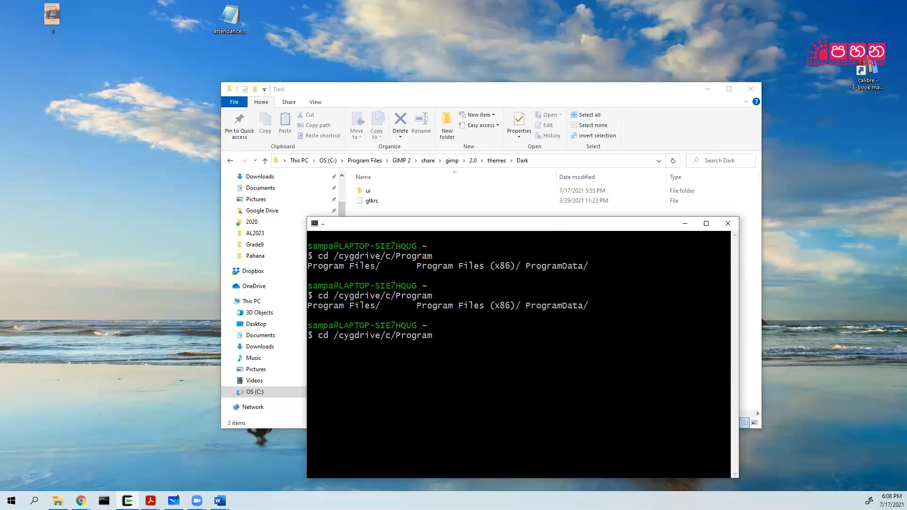
type("\\ Files/")
key("Tab")
key("Tab")
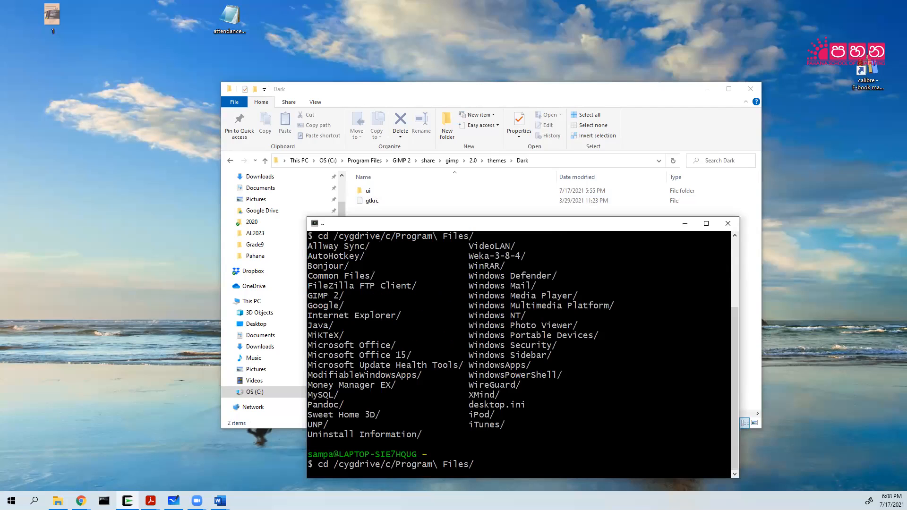
Complete the path to GIMP 2/share/gimp/2.0/themes/Dark and change into it.
type("Gi")
key("BackSpace")
type("I")
key("Tab")
type("share/gimp/2.0/them")
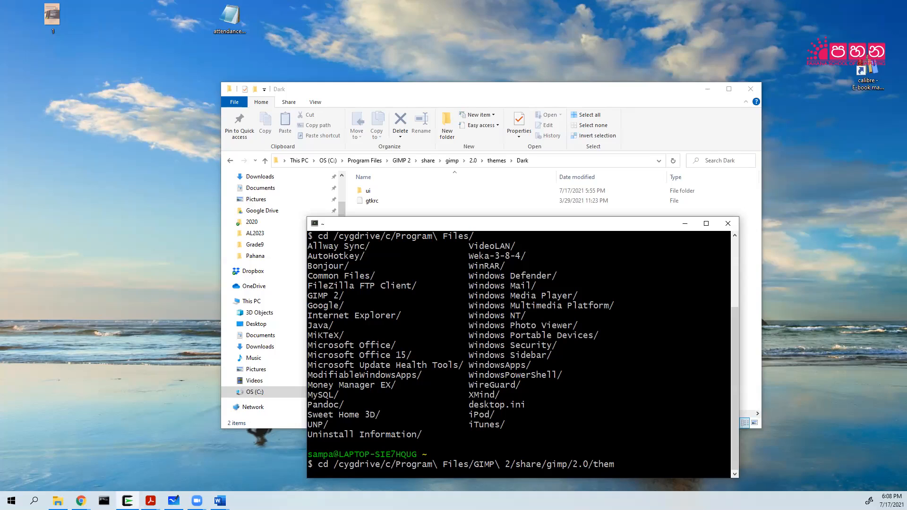
key("Tab")
type("Da")
key("Tab")
key("Return")
List the Dark folder's files and open gtkrc in vi.
type("ls")
key("Return")
type("vi gtk")
key("Tab")
key("Return")
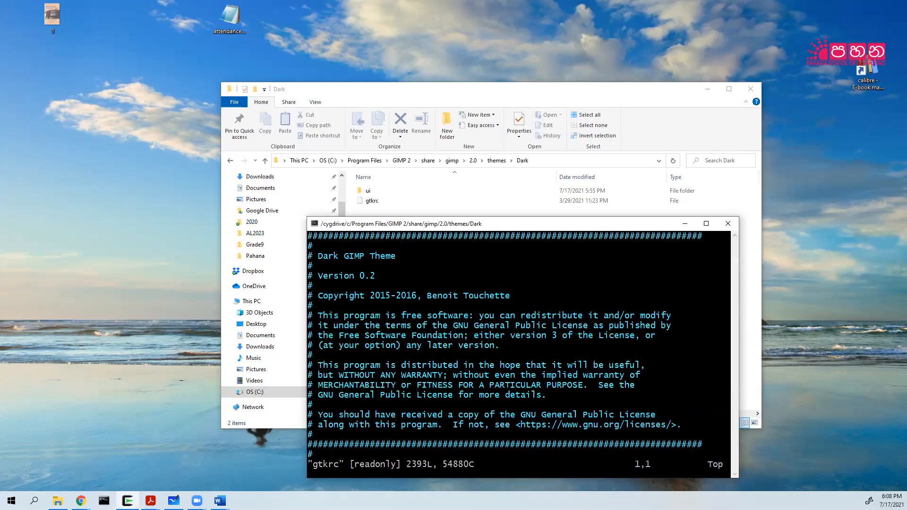
Scroll down through gtkrc past the display and list header style sections.
key("Down")
key("Down")
key("Down")
key("Down")
key("Down")
key("Down")
key("Down")
key("Down")
key("Down")
key("Down")
key("Down")
key("Down")
key("Down")
key("Down")
key("Down")
key("Down")
key("Down")
key("Down")
key("Down")
key("Down")
key("Down")
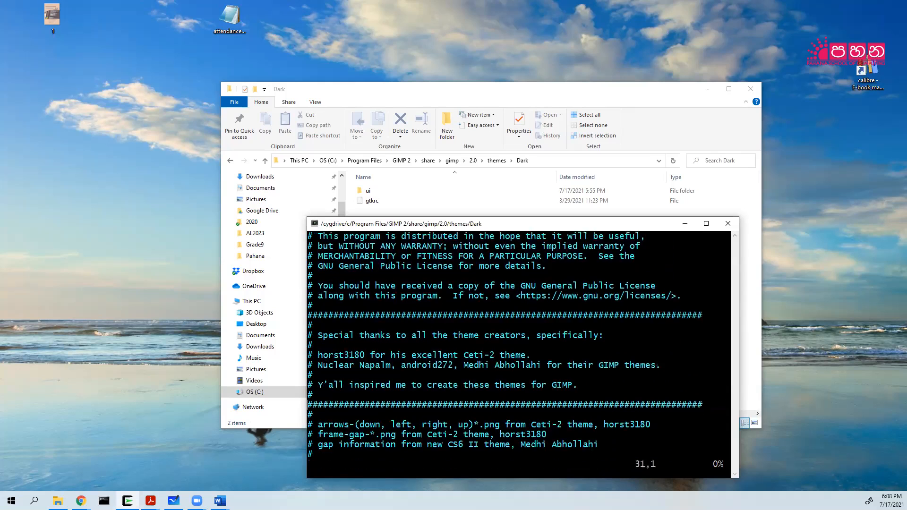
key("Down")
key("Down")
key("Down")
key("Down")
key("Down")
key("Down")
key("Down")
key("Down")
key("Down")
key("Down")
key("Down")
key("Down")
key("Down")
key("Down")
key("Down")
key("Down")
key("Down")
key("Down")
key("Down")
key("Down")
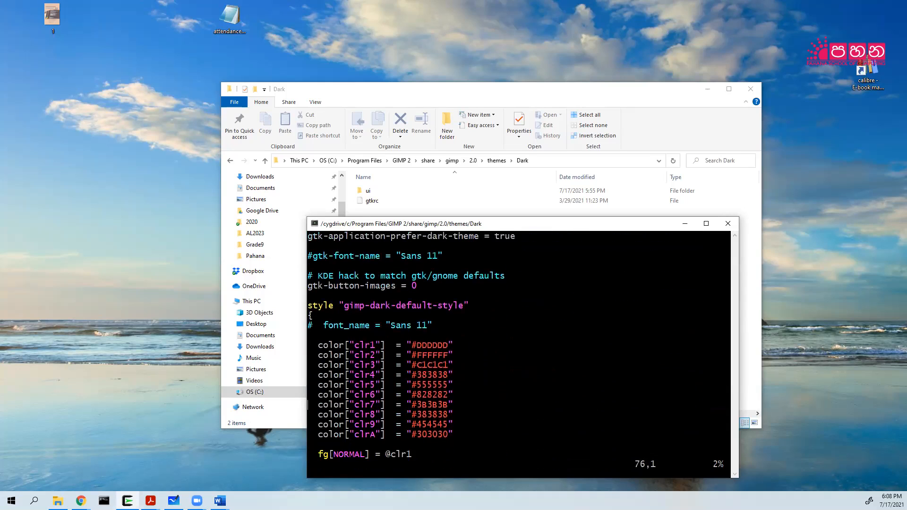
key("Down")
key("Down")
key("Down")
key("Down")
key("Down")
key("Down")
key("Down")
key("Down")
key("Down")
key("Down")
key("Down")
key("Down")
key("Down")
key("Down")
key("Down")
key("Down")
key("Down")
key("Down")
key("Down")
key("Down")
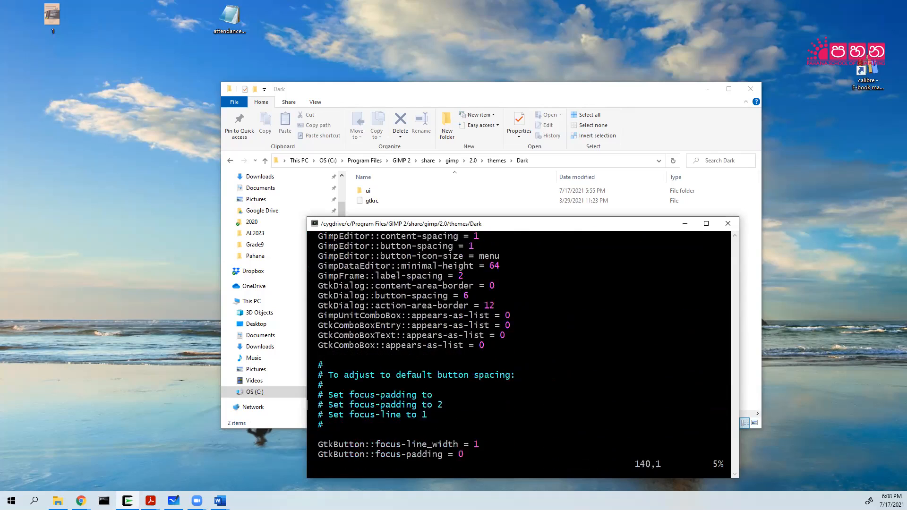
key("Down")
key("Down")
key("Down")
key("Down")
key("Down")
key("Down")
key("Down")
key("Down")
key("Down")
key("Down")
key("Down")
key("Down")
key("Down")
key("Down")
key("Down")
key("Down")
key("Down")
key("Down")
key("Down")
key("Down")
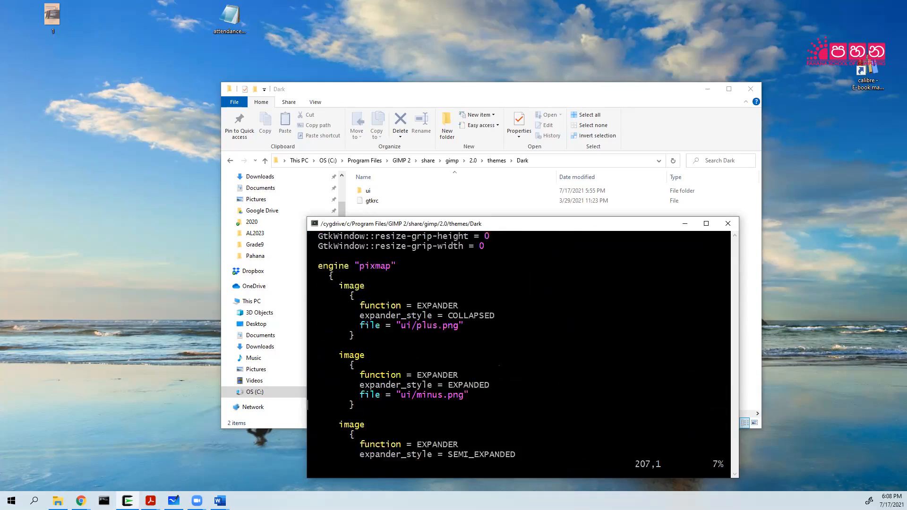
key("Down")
key("Down")
key("Down")
key("Down")
key("Down")
key("Down")
key("Down")
key("Down")
key("Down")
key("Down")
key("Down")
key("Down")
key("Down")
key("Down")
key("Down")
key("Down")
key("Down")
key("Down")
key("Down")
key("Down")
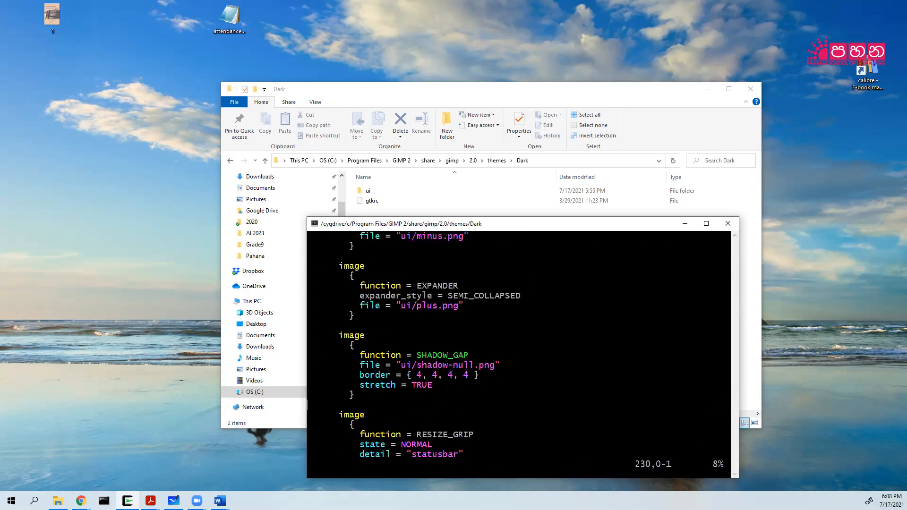
key("Down")
key("Down")
key("Down")
key("Down")
key("Down")
key("Down")
key("Down")
key("Down")
key("Down")
key("Down")
key("Down")
key("Down")
key("Down")
key("Down")
key("Down")
key("Down")
key("Down")
key("Down")
key("Down")
key("Down")
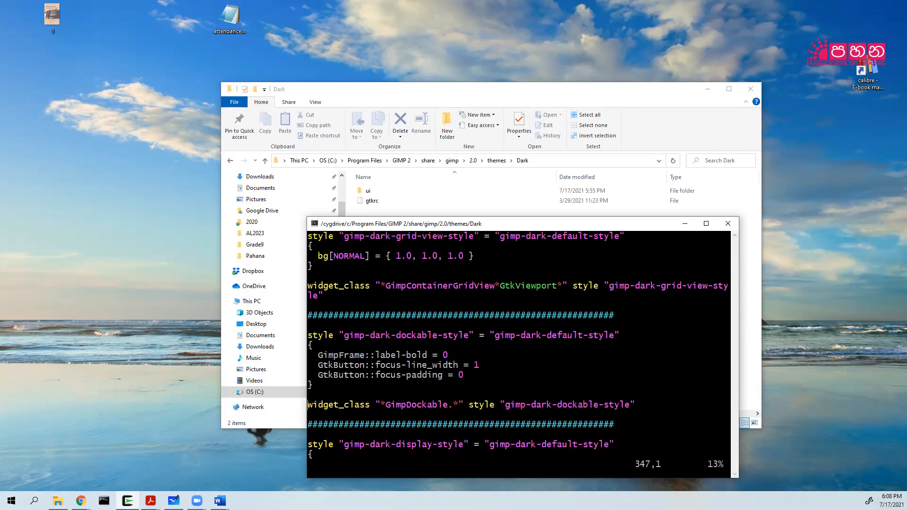
key("Down")
key("Down")
key("Down")
key("Down")
key("Down")
key("Down")
key("Down")
key("Down")
key("Down")
key("Down")
key("Down")
key("Down")
key("Down")
key("Down")
key("Down")
key("Down")
key("Down")
key("Down")
key("Down")
key("Down")
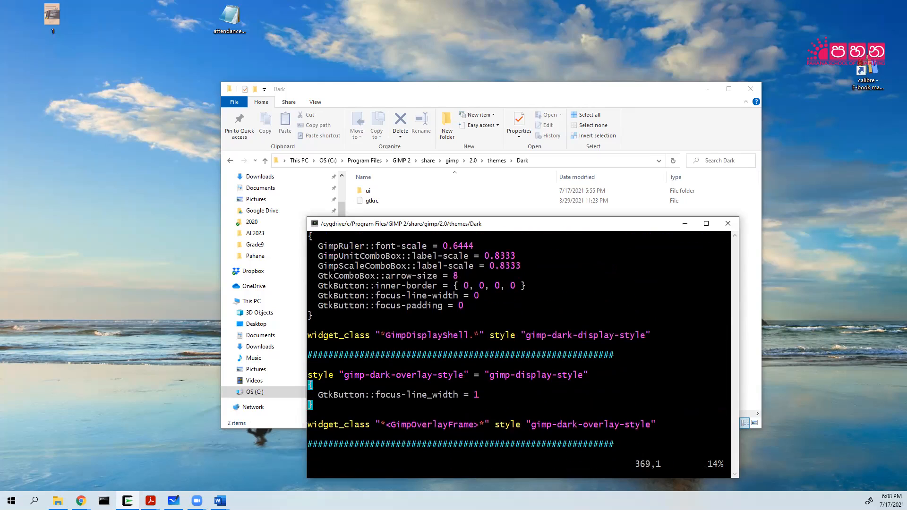
key("Down")
key("Down")
key("Down")
key("Down")
key("Down")
key("Down")
key("Down")
key("Down")
key("Down")
key("Down")
key("Down")
key("Down")
key("Down")
key("Down")
key("Down")
key("Down")
key("Down")
key("Down")
key("Down")
key("Down")
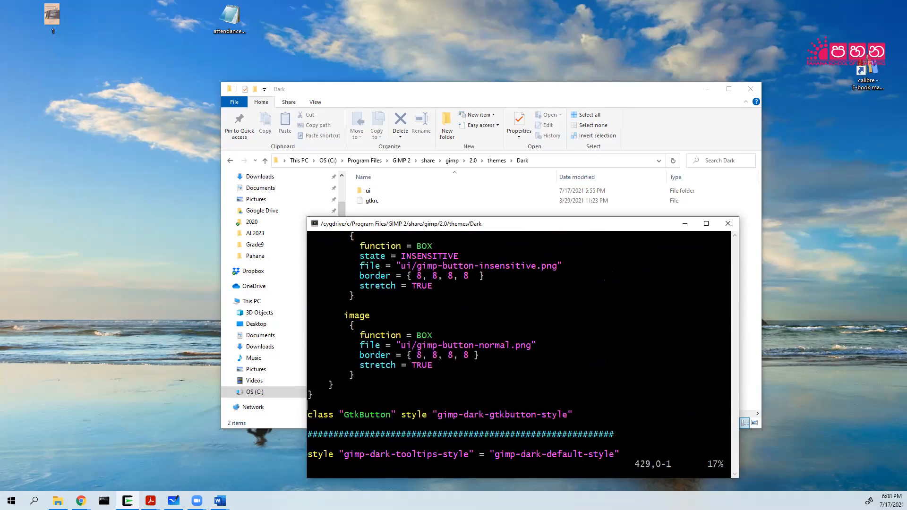
key("Down")
key("Down")
key("Down")
key("Down")
key("Down")
key("Down")
key("Down")
key("Down")
key("Down")
key("Down")
key("Down")
key("Down")
key("Down")
key("Down")
key("Down")
key("Down")
key("Down")
key("Down")
key("Down")
key("Down")
key("Down")
key("Down")
key("Down")
key("Down")
key("Down")
key("Down")
key("Down")
key("Down")
key("Down")
key("Down")
key("Down")
key("Down")
key("Down")
key("Down")
key("Down")
key("Down")
key("Down")
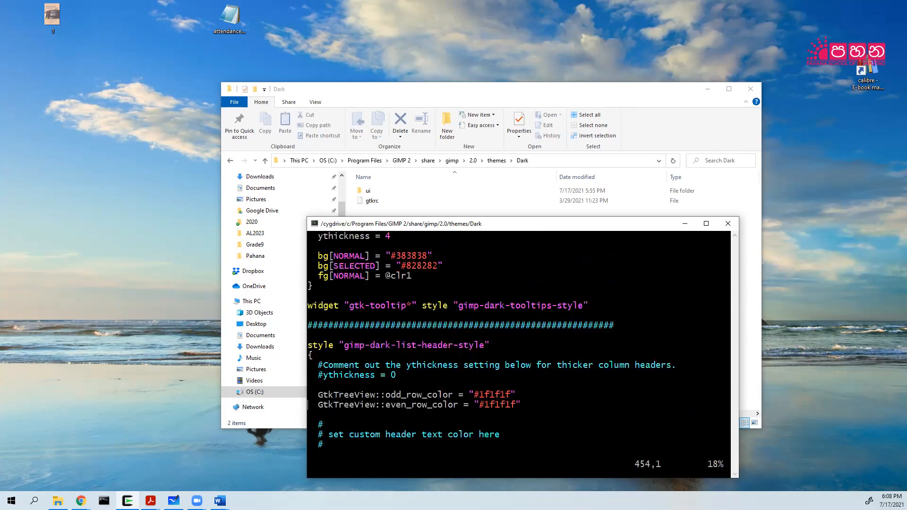
key("Down")
key("Down")
key("Down")
key("Down")
key("Down")
key("Down")
key("Down")
key("Down")
key("Down")
key("Down")
key("Down")
key("Down")
key("Down")
key("Down")
key("Down")
key("Down")
key("Down")
key("Down")
key("Down")
key("Down")
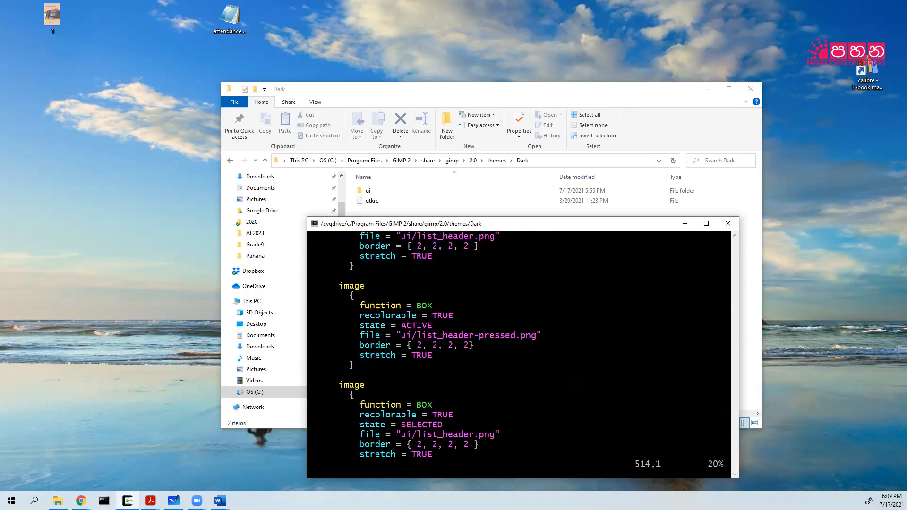
key("Down")
key("Down")
key("Down")
key("Down")
key("Down")
key("Down")
key("Down")
key("Down")
key("Down")
key("Down")
key("Down")
key("Down")
key("Down")
key("Down")
key("Down")
key("Down")
key("Down")
key("Down")
key("Down")
key("Down")
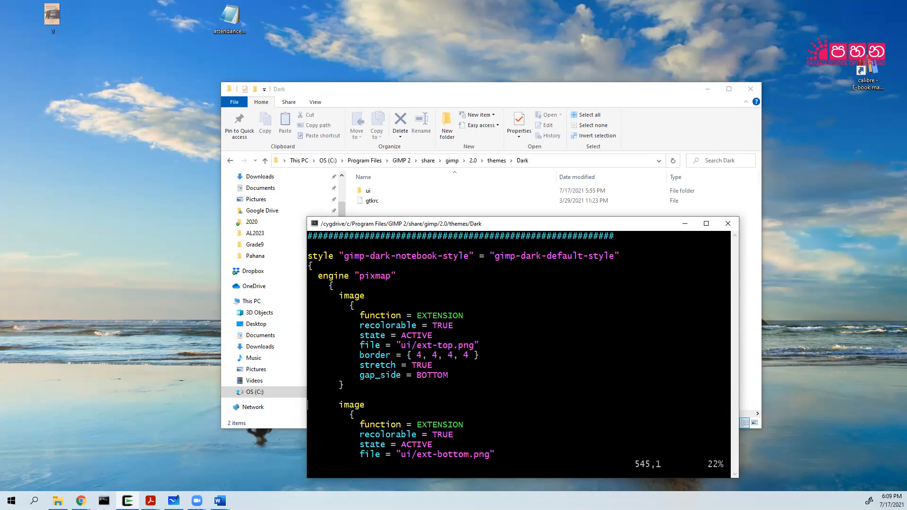
Leave insert mode and run :s/font, which reports the pattern not found.
key("i")
key("Delete")
key("Escape")
type(":s/font")
key("Return")
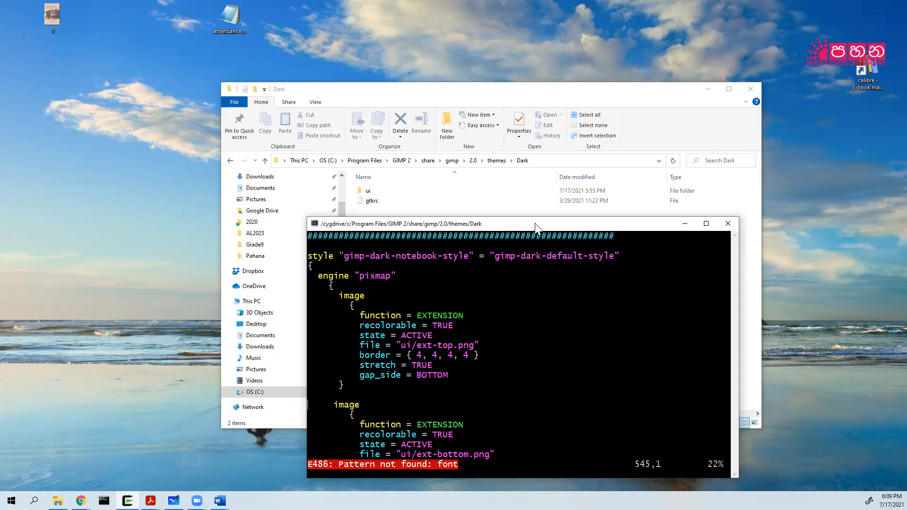
Close the terminal and Dark folder window, then relaunch GIMP 2.10.24 from Windows Search.
left_click(728, 223)
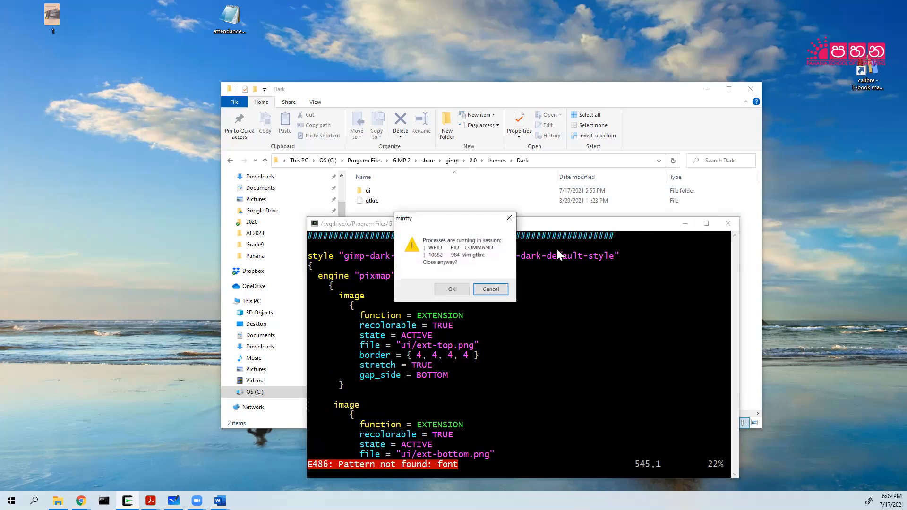
left_click(458, 289)
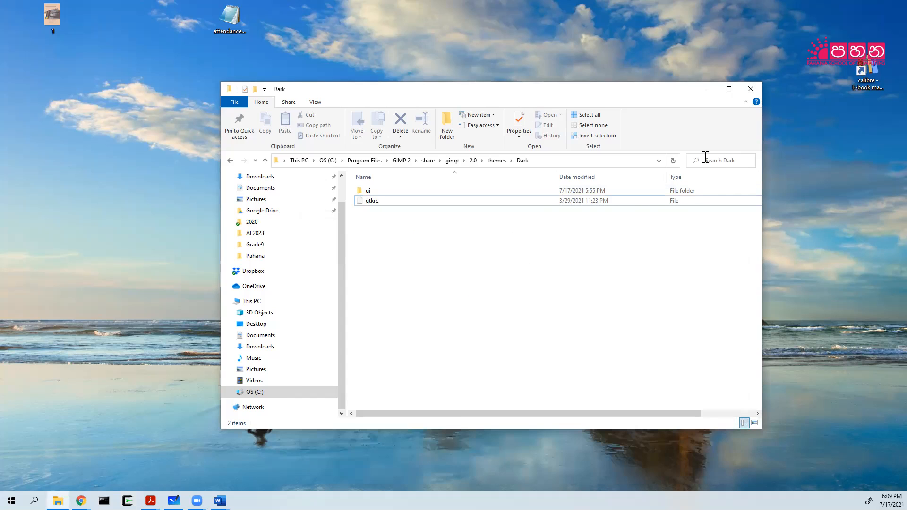
left_click(751, 89)
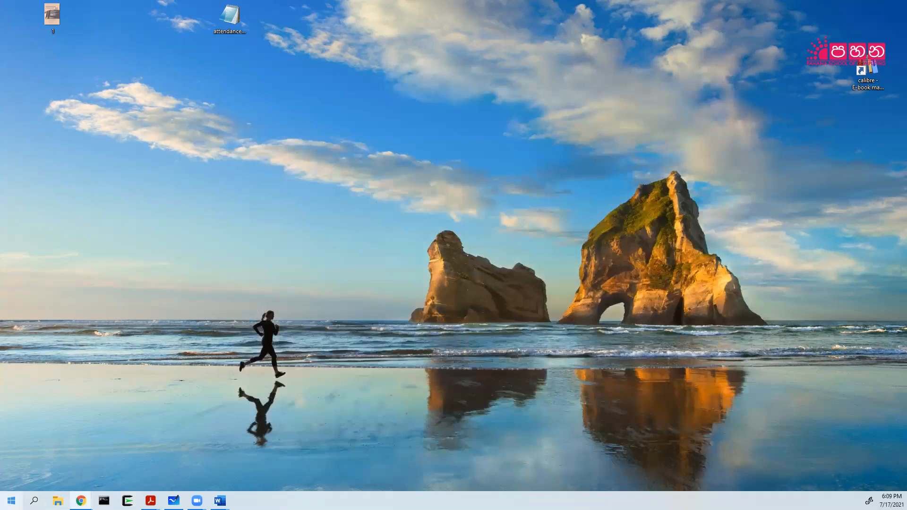
left_click(33, 501)
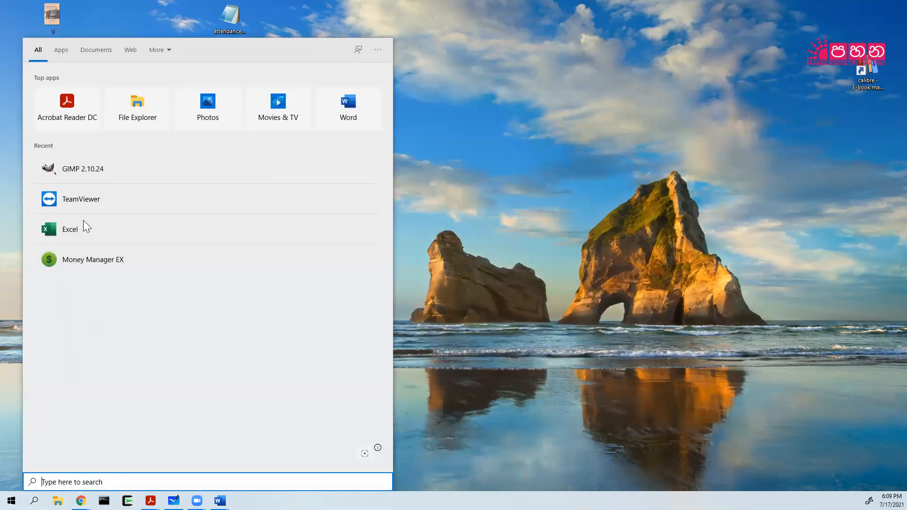
left_click(81, 171)
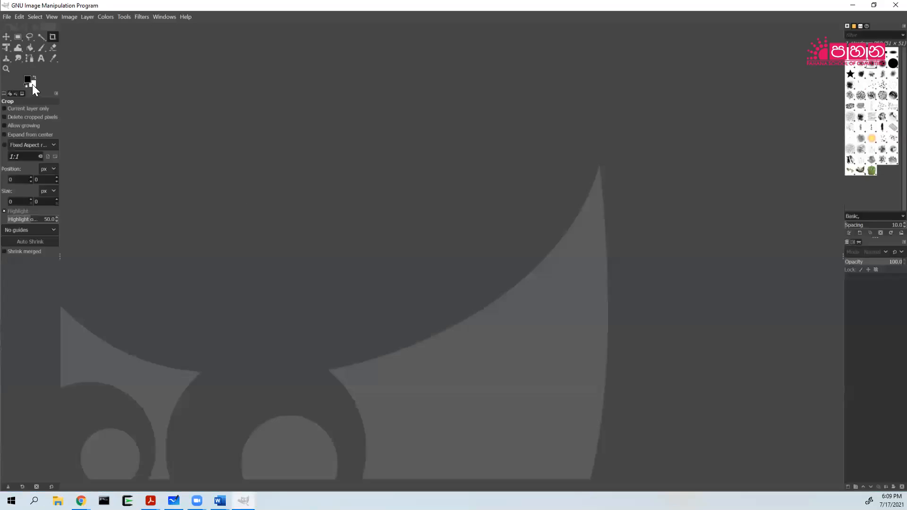
left_click(7, 16)
In Preferences > Icon Theme, choose a custom icon size, slide it to Huge, and confirm.
mouse_move(20, 16)
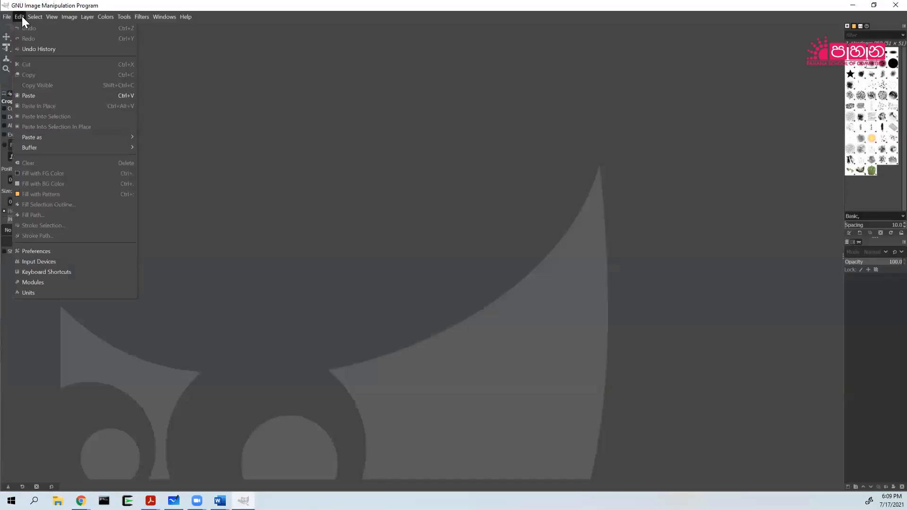
left_click(51, 252)
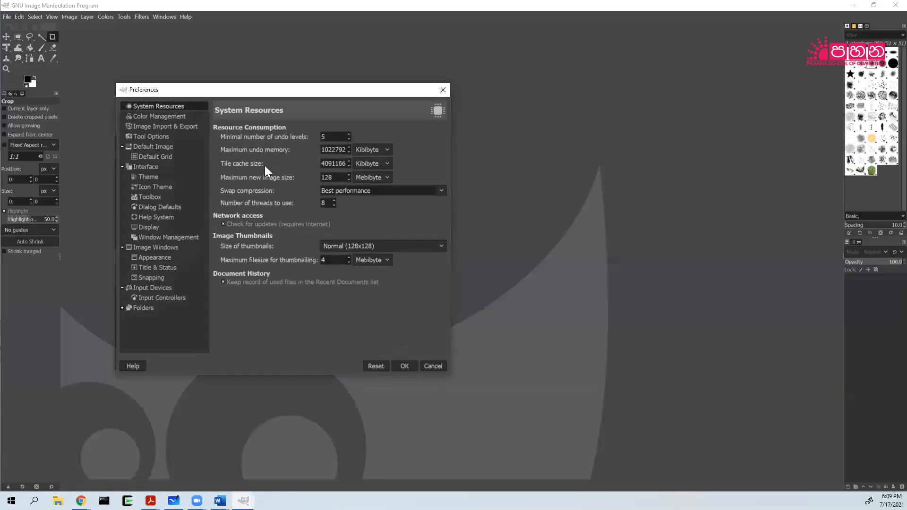
left_click(154, 187)
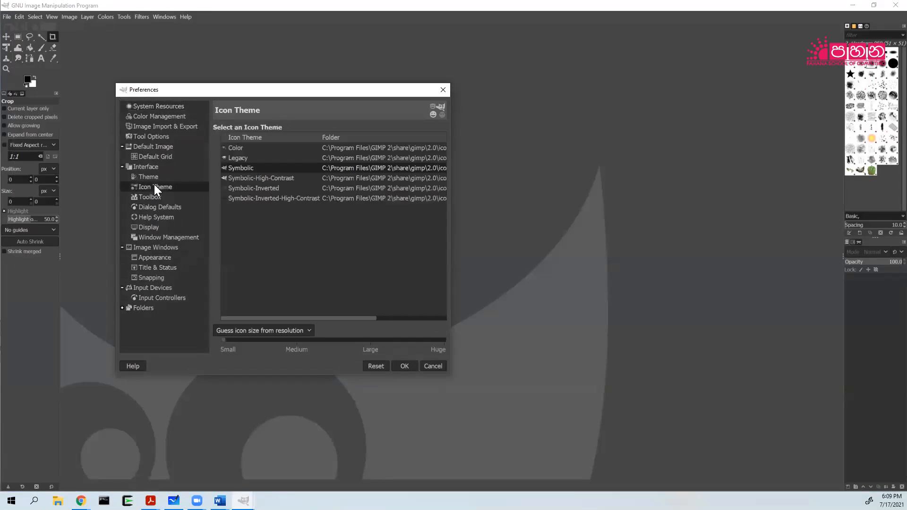
left_click(308, 329)
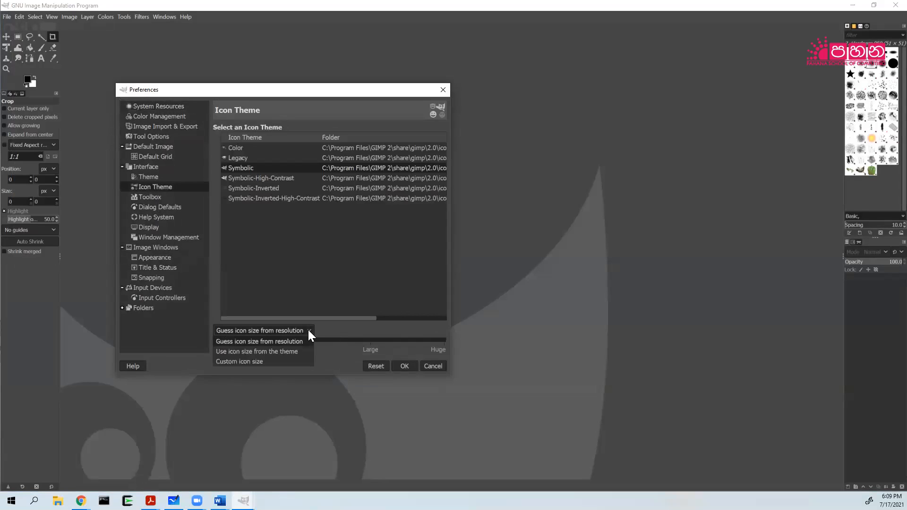
left_click(251, 361)
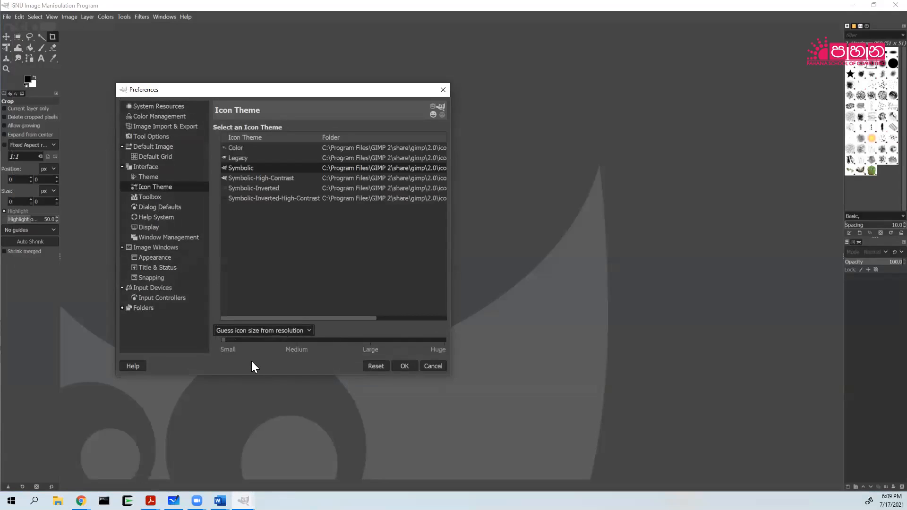
left_click(438, 340)
left_click(427, 340)
left_click(433, 340)
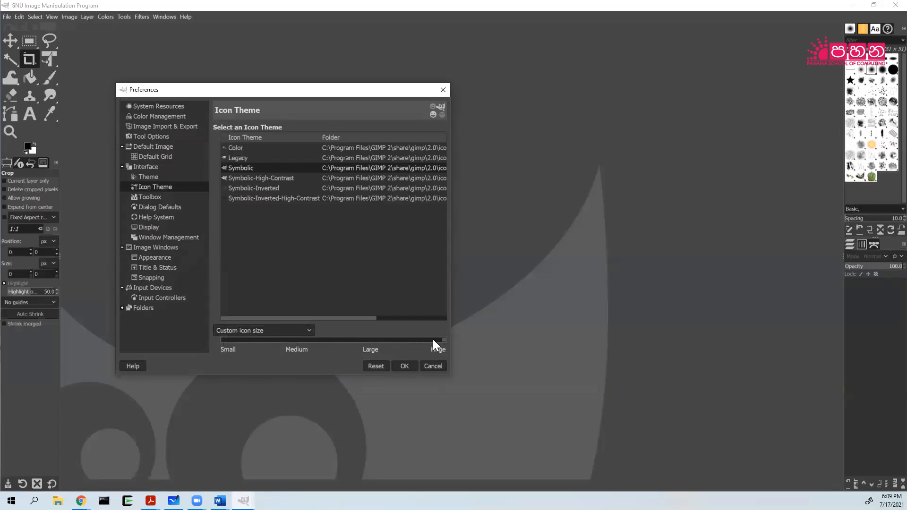
left_click(400, 367)
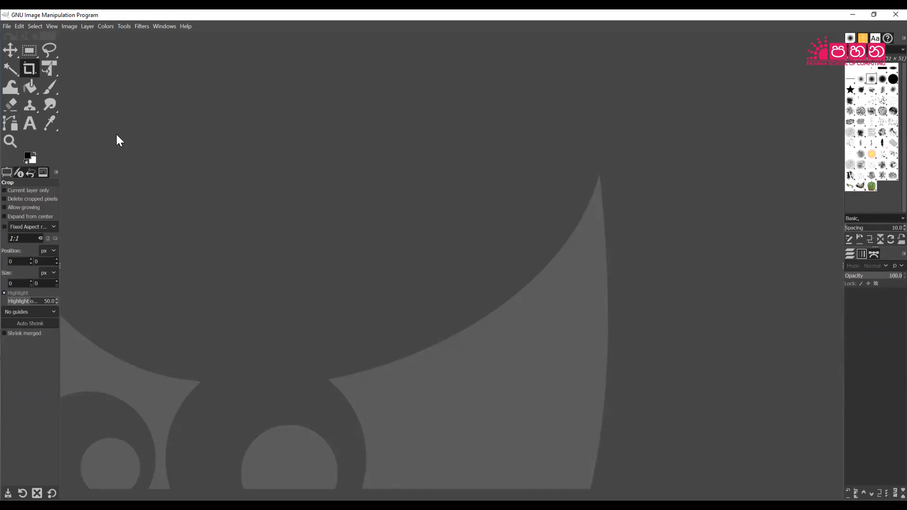
Open the JPG photo from the Pictures folder.
left_click(7, 27)
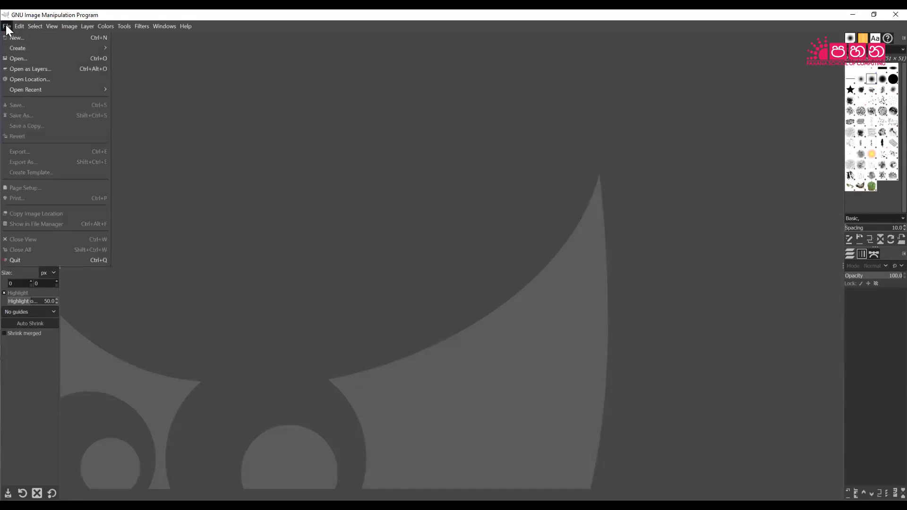
left_click(17, 58)
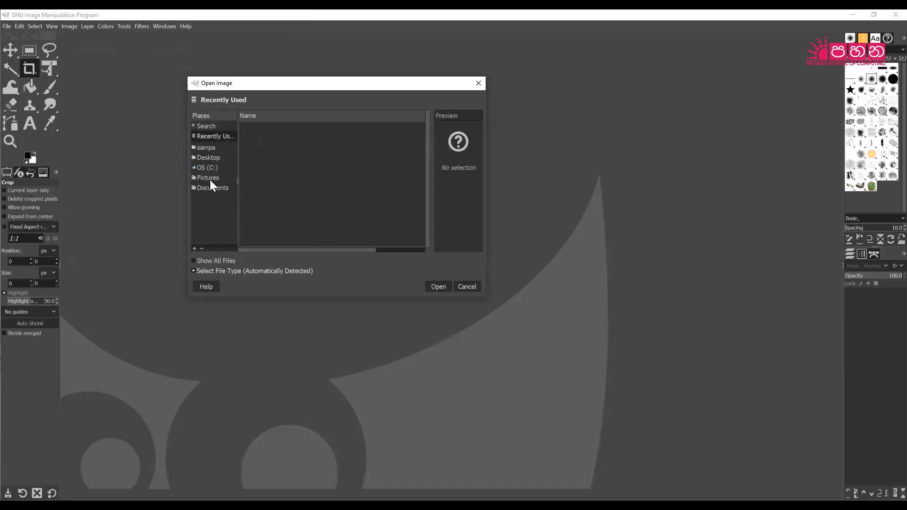
left_click(211, 177)
left_click(266, 208)
left_click(270, 188)
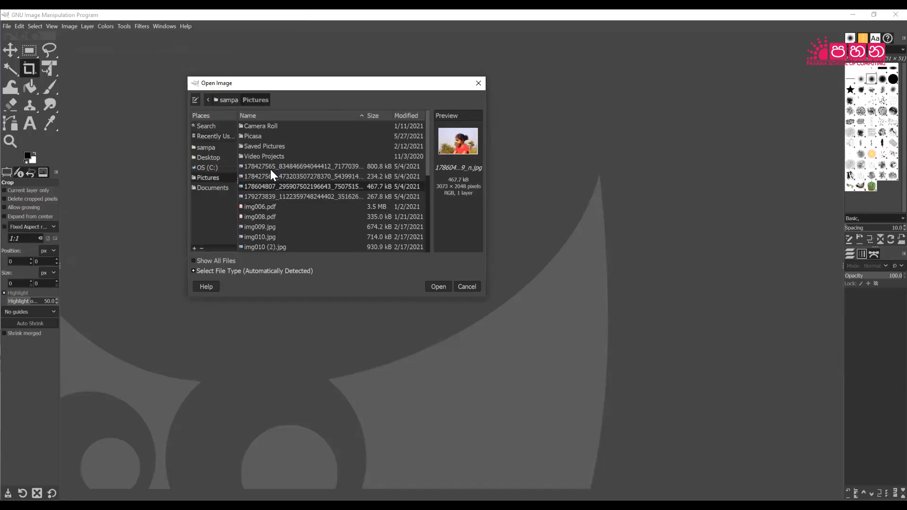
left_click(273, 167)
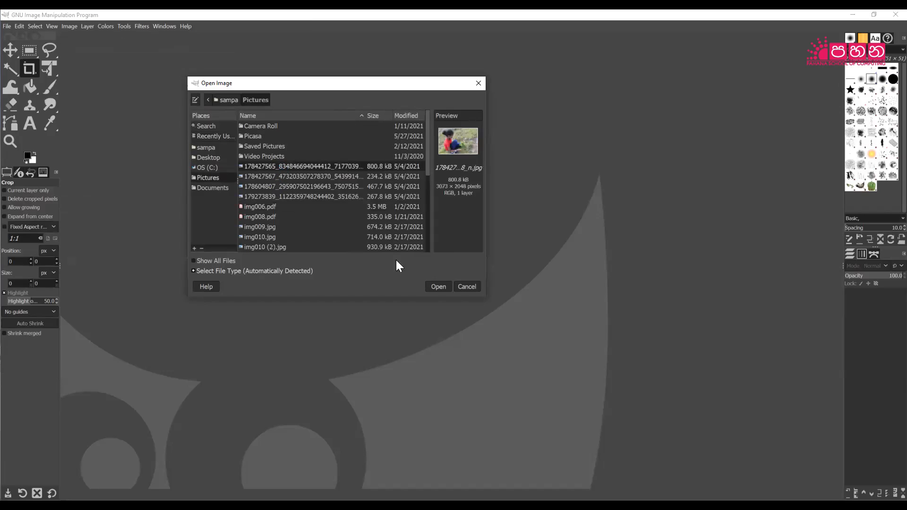
left_click(439, 286)
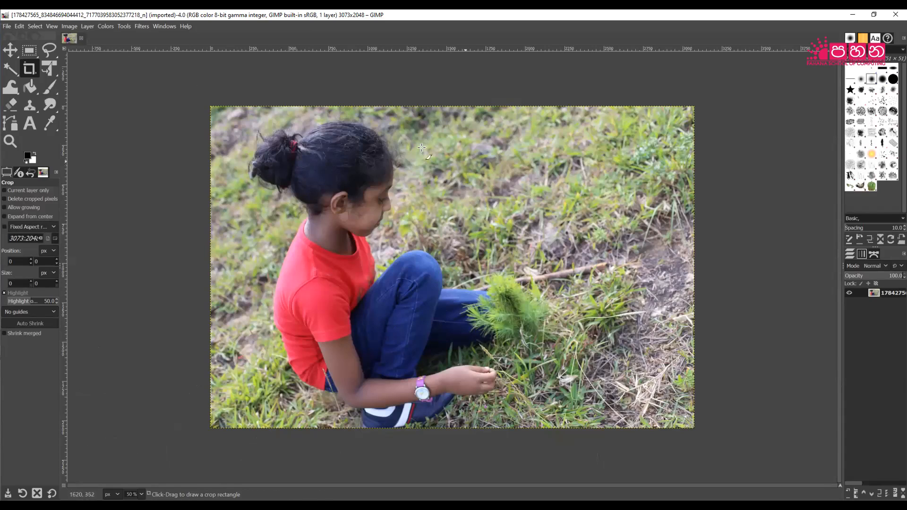
Show the photo's Image Properties (3073 × 2048, 300 ppi) and move the dialog aside.
left_click(69, 26)
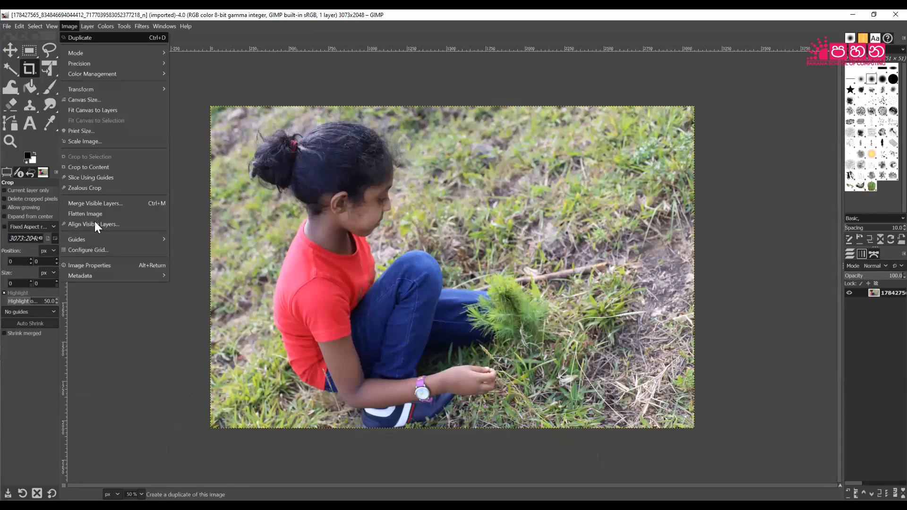
left_click(100, 265)
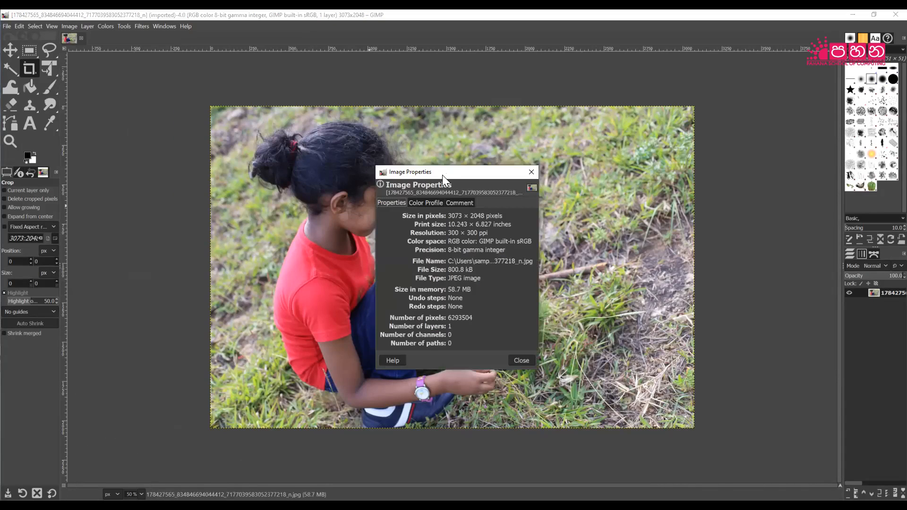
left_click_drag(442, 175, 488, 85)
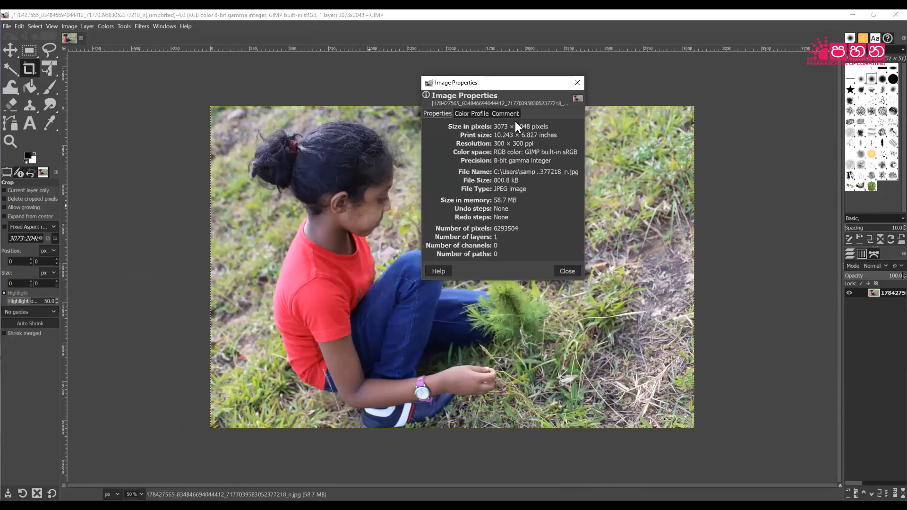
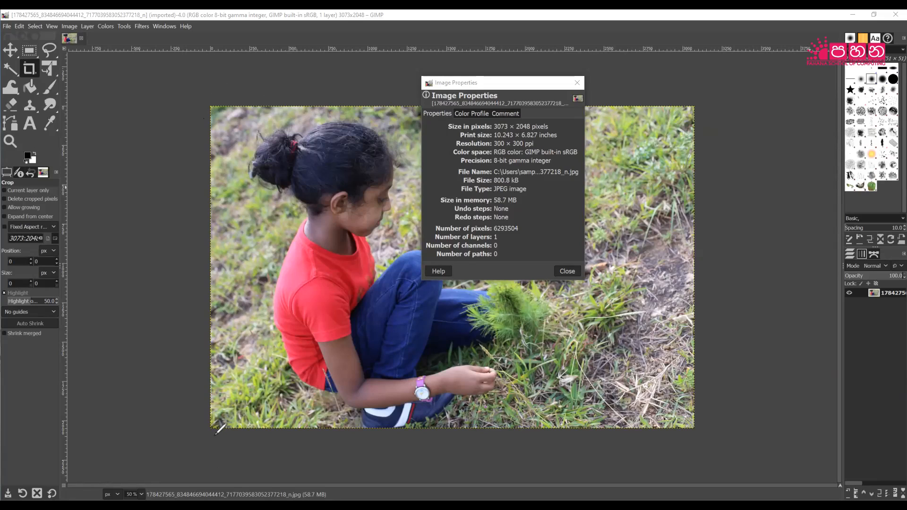
Draw a brace under the photo and label its width 3073 px.
mouse_move(213, 435)
left_mouse_down()
mouse_move(409, 464)
mouse_move(425, 450)
mouse_move(589, 448)
mouse_move(686, 426)
left_mouse_up()
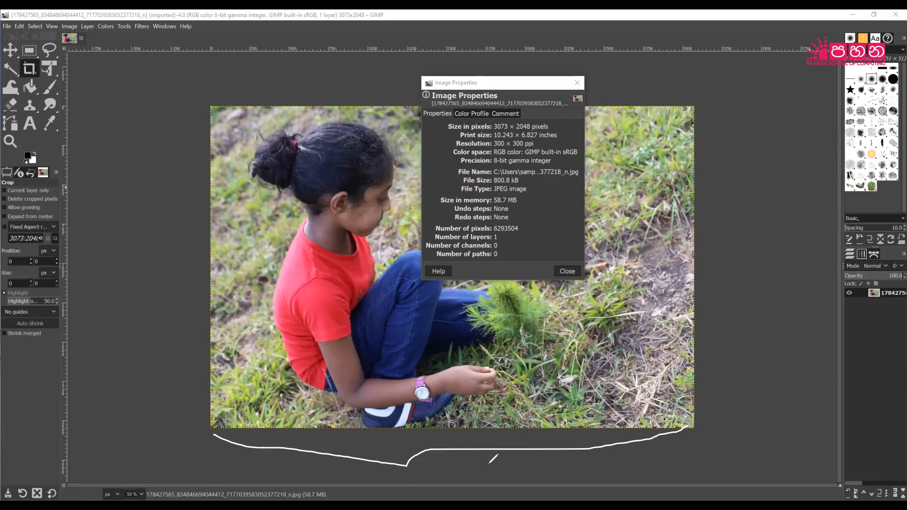
mouse_move(478, 456)
left_mouse_down()
mouse_move(487, 455)
mouse_move(485, 469)
mouse_move(530, 476)
mouse_move(578, 470)
left_mouse_up()
left_click_drag(578, 462, 571, 469)
Draw a brace down the photo's right side and label its height 2048px.
mouse_move(702, 105)
left_mouse_down()
mouse_move(720, 145)
mouse_move(727, 240)
mouse_move(711, 315)
mouse_move(712, 399)
mouse_move(700, 417)
left_mouse_up()
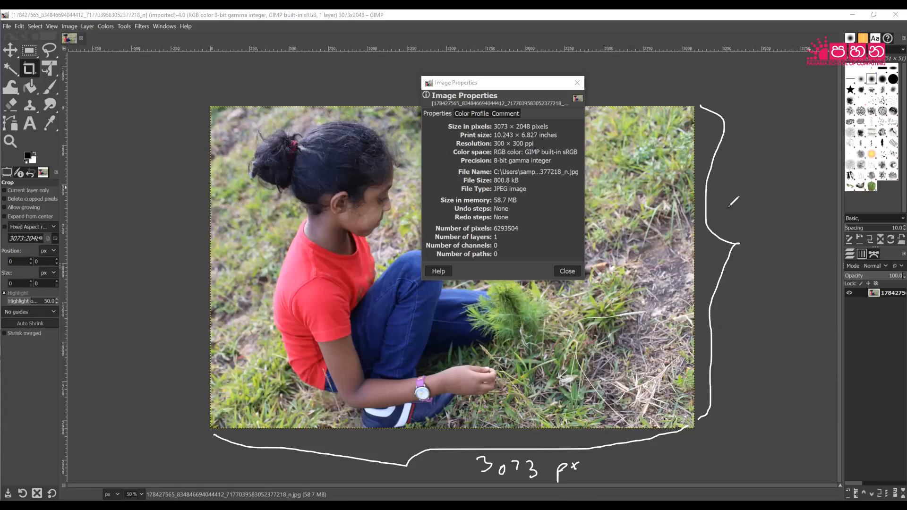
mouse_move(722, 199)
left_mouse_down()
mouse_move(754, 187)
mouse_move(772, 193)
mouse_move(762, 213)
left_mouse_up()
mouse_move(788, 184)
left_mouse_down()
mouse_move(781, 202)
mouse_move(786, 185)
mouse_move(796, 208)
left_mouse_up()
mouse_move(795, 191)
left_mouse_down()
mouse_move(829, 195)
mouse_move(808, 194)
left_mouse_up()
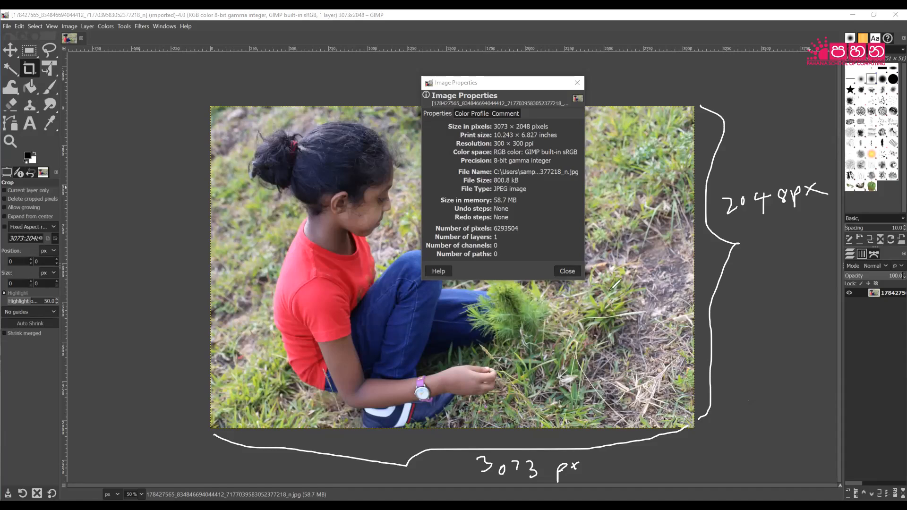
Write 300ppi left of the photo and circle JPEG beside File Type.
mouse_move(102, 222)
left_mouse_down()
mouse_move(113, 231)
mouse_move(102, 248)
mouse_move(148, 228)
mouse_move(156, 258)
mouse_move(166, 231)
mouse_move(177, 229)
mouse_move(170, 236)
left_mouse_up()
left_click_drag(181, 223, 179, 235)
left_click(180, 218)
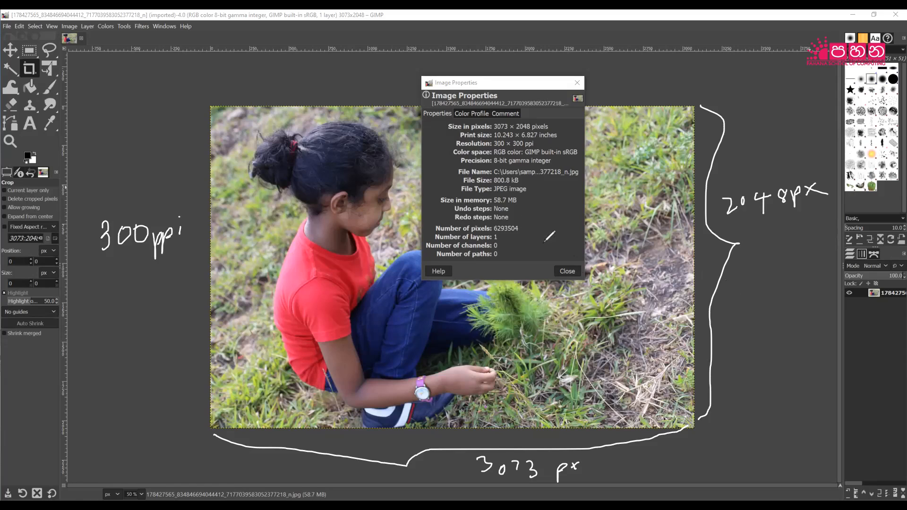
mouse_move(493, 194)
left_mouse_down()
mouse_move(508, 194)
mouse_move(508, 184)
mouse_move(493, 184)
mouse_move(495, 194)
left_mouse_up()
Clear the pen marks, close Image Properties, and browse to the Desktop in File > Open.
key("Escape")
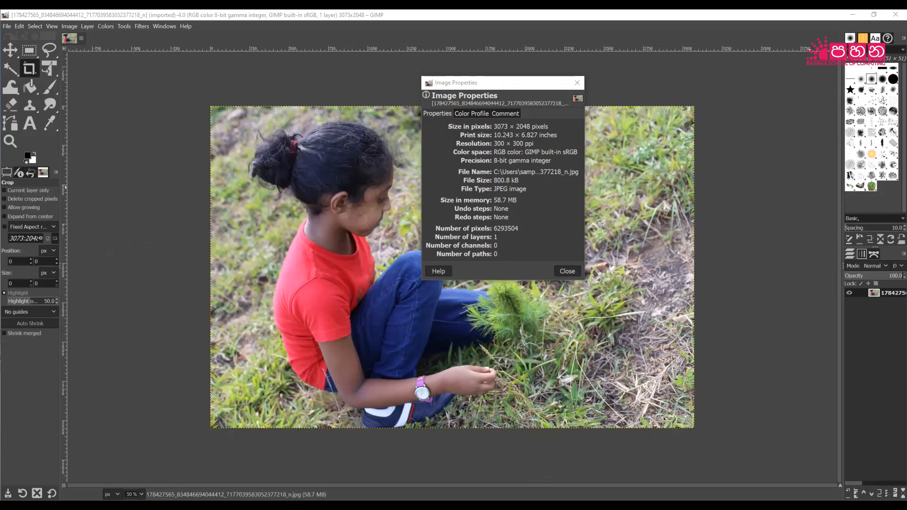
left_click(576, 83)
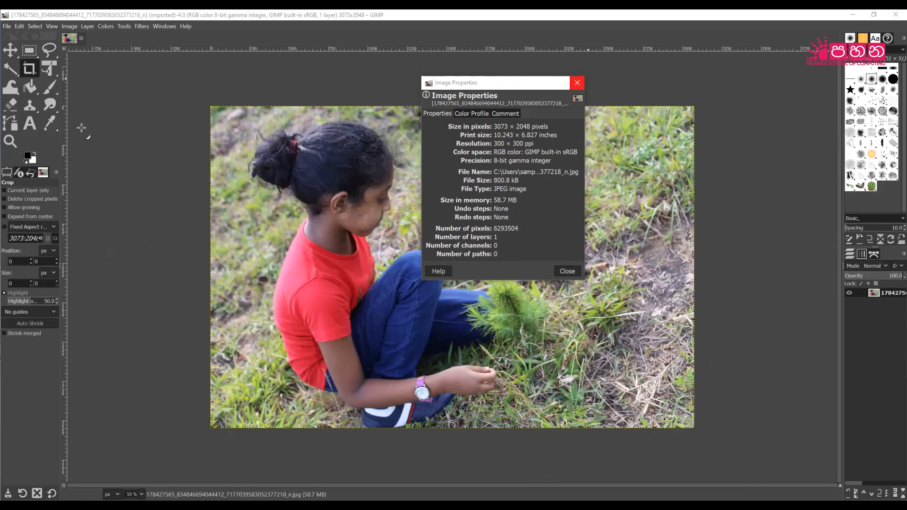
left_click(5, 27)
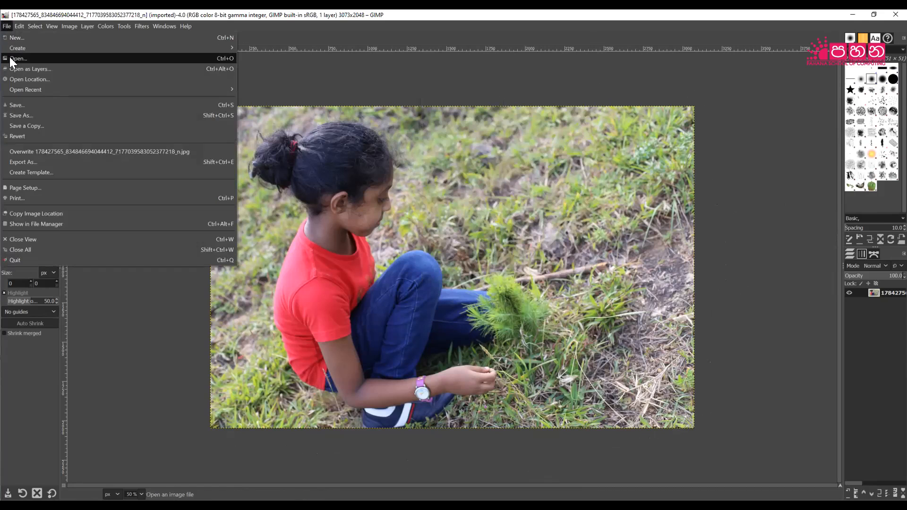
left_click(18, 58)
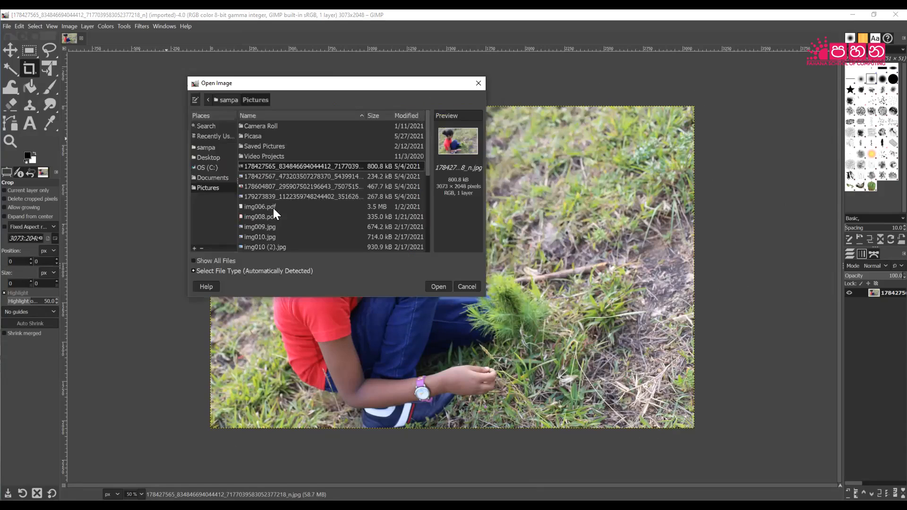
left_click(208, 158)
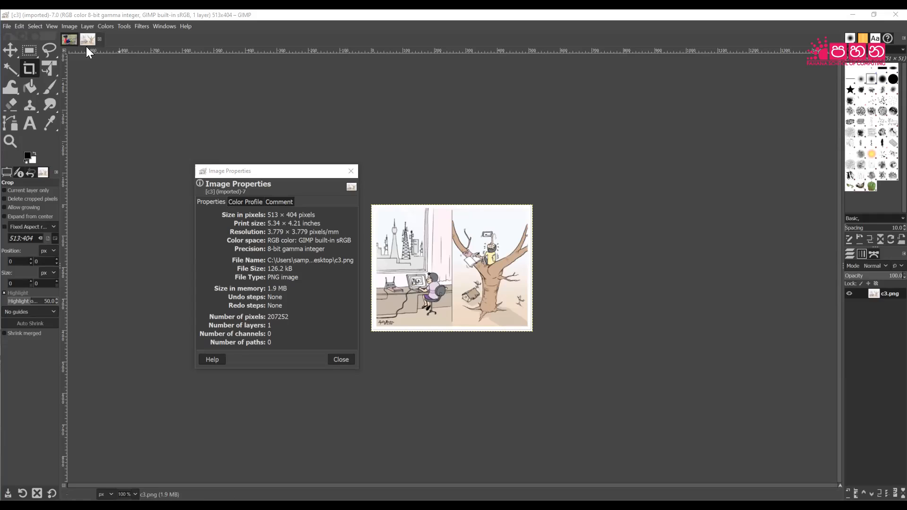
Open the Image menu and dismiss it without choosing a command.
left_click(68, 27)
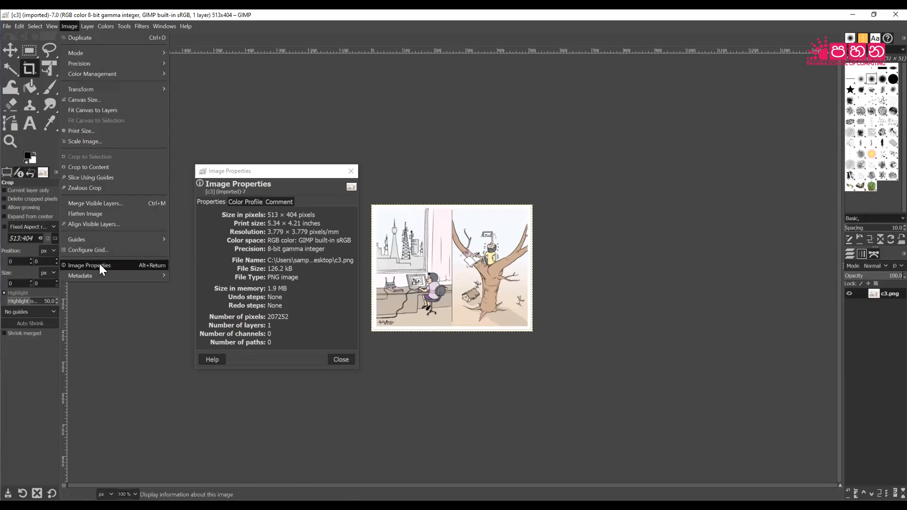
left_click(501, 15)
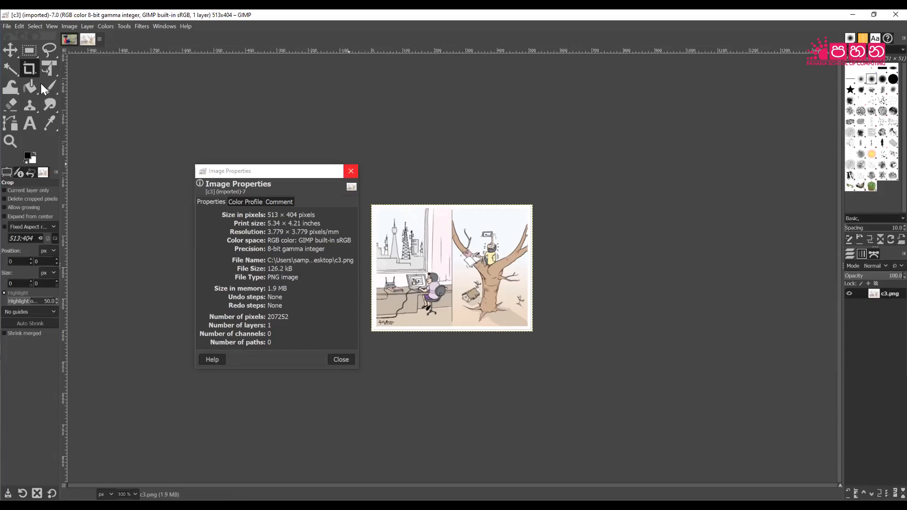
After opening and dismissing the Image menu, select the Zoom tool.
left_click(68, 27)
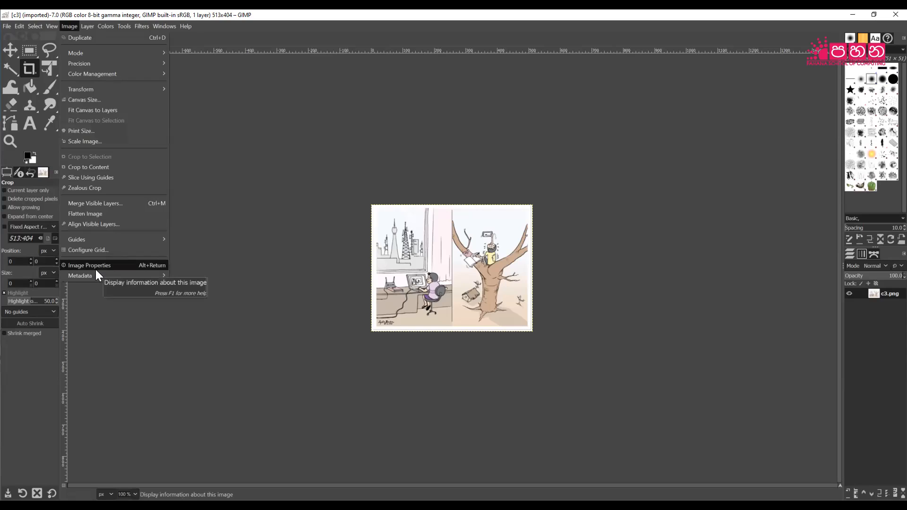
left_click(236, 138)
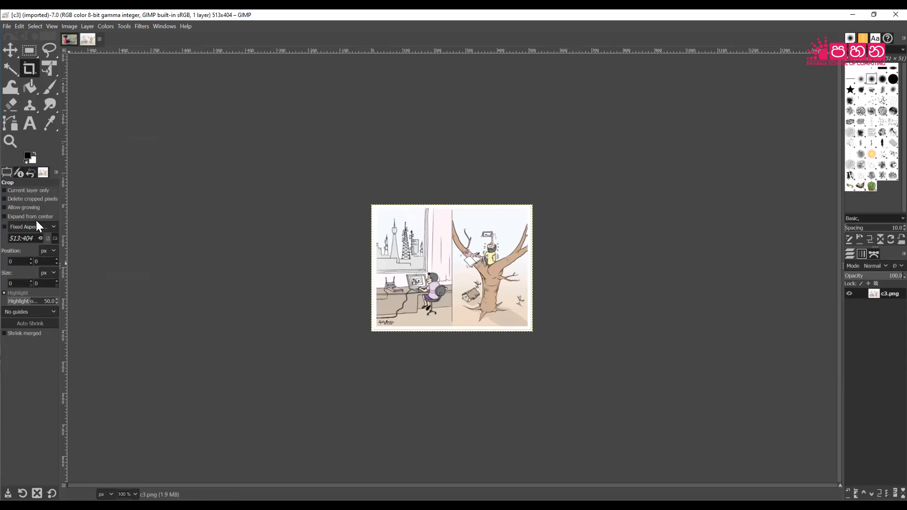
left_click(9, 141)
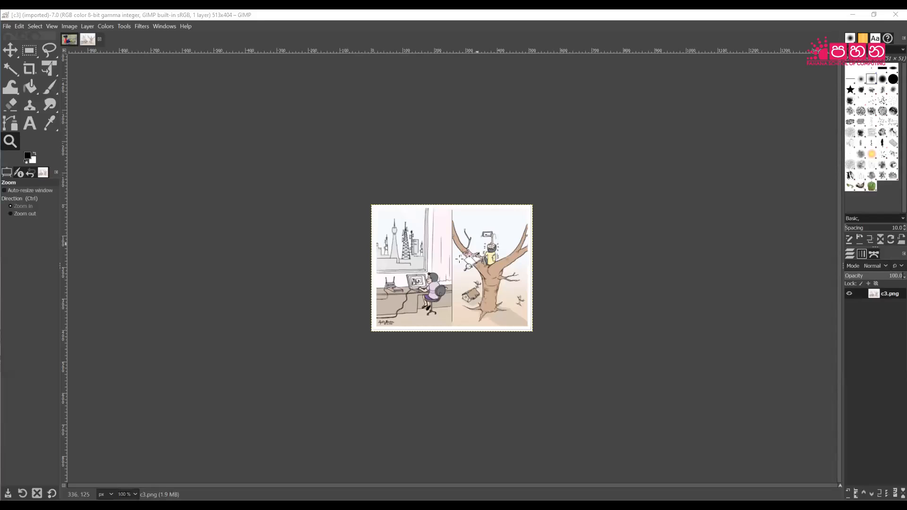
Zoom in repeatedly on the boy's eye until single pixels fill the view at 25600%.
left_click(491, 248)
left_click(493, 246)
left_click(493, 246)
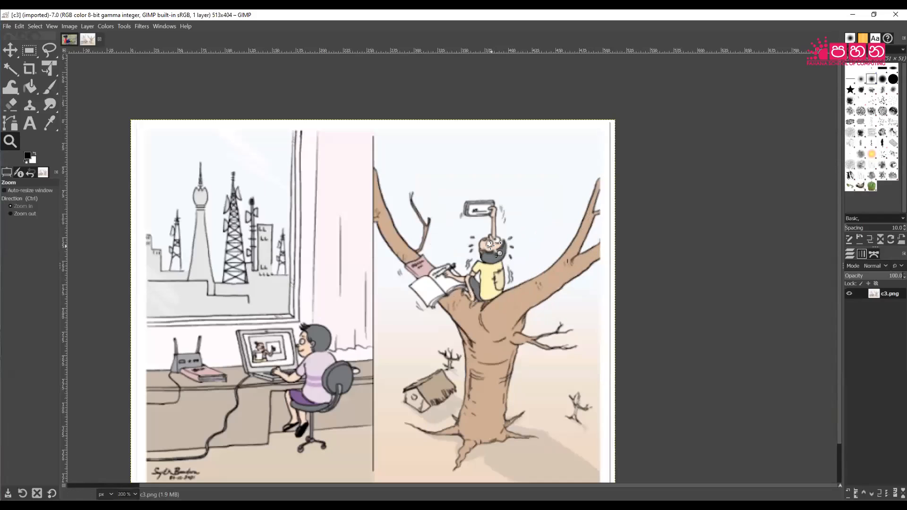
left_click(492, 245)
left_click(491, 244)
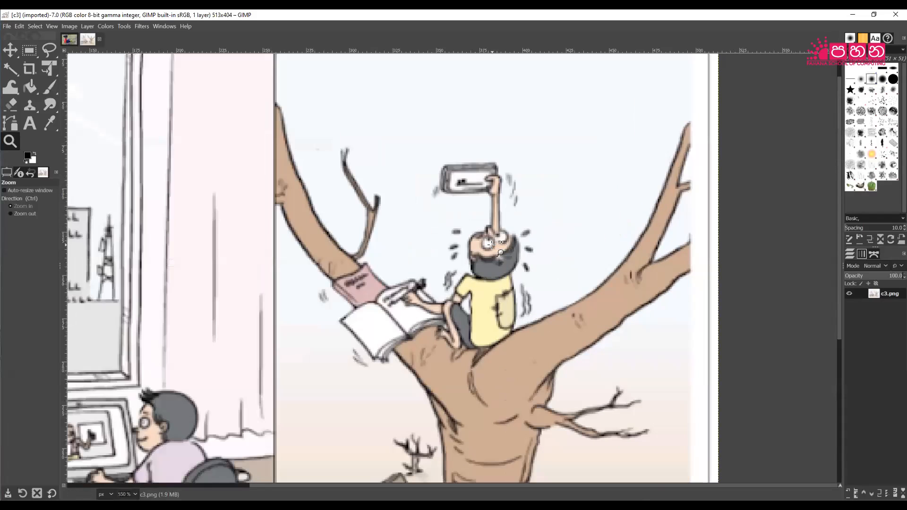
left_click(491, 244)
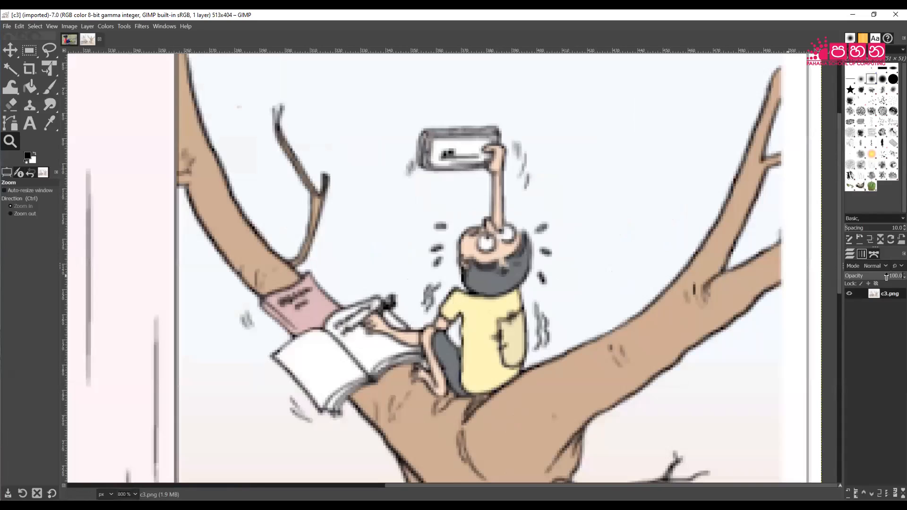
left_click(491, 245)
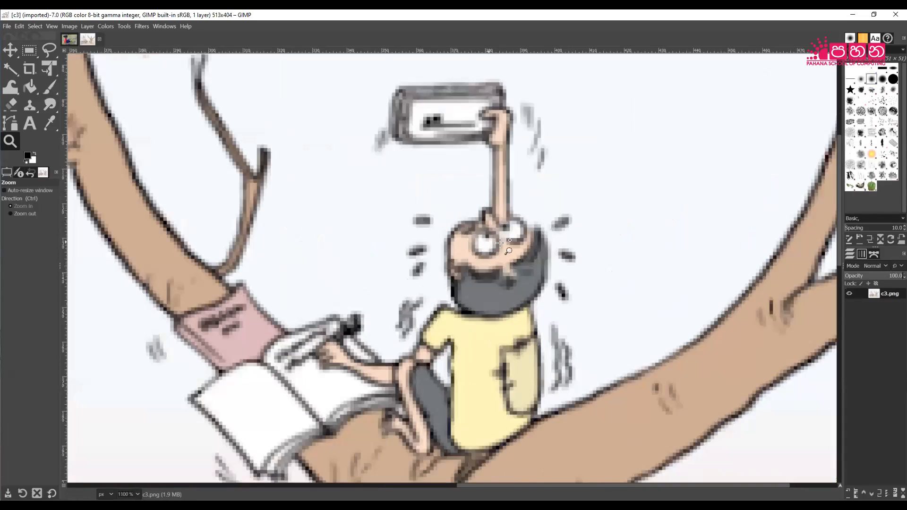
left_click(495, 244)
left_click(499, 249)
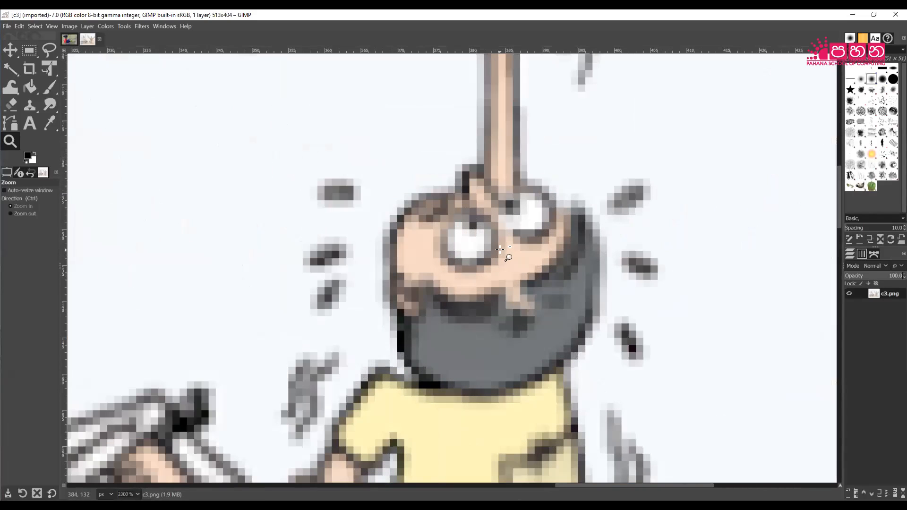
left_click(499, 250)
left_click(499, 254)
left_click(499, 255)
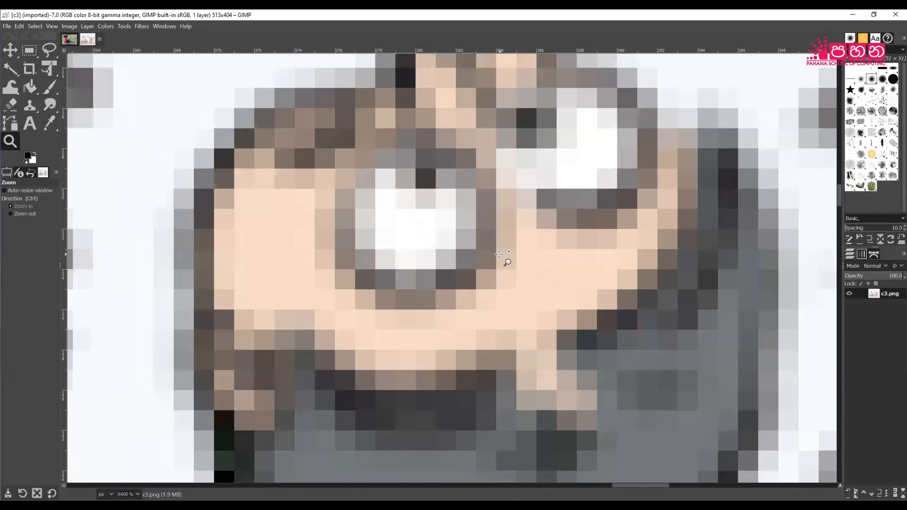
left_click(499, 254)
left_click(499, 254)
left_click(499, 254)
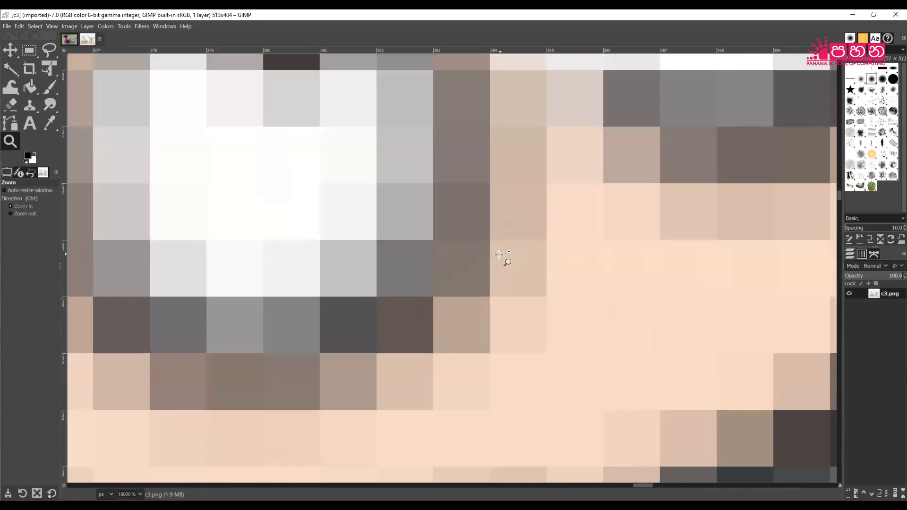
left_click(499, 254)
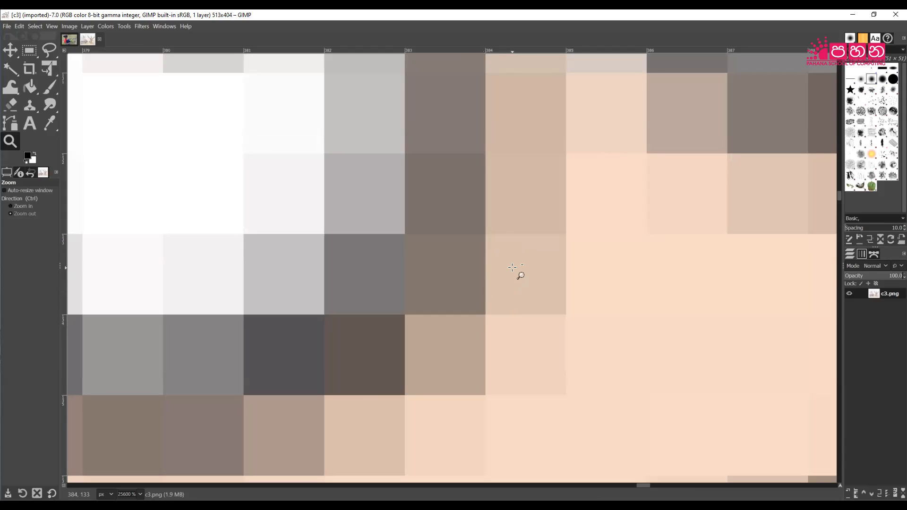
Zoom back out from the pixels until the cartoon is a small 18.2% thumbnail.
left_click(512, 268, "ctrl")
left_click(512, 268, "ctrl")
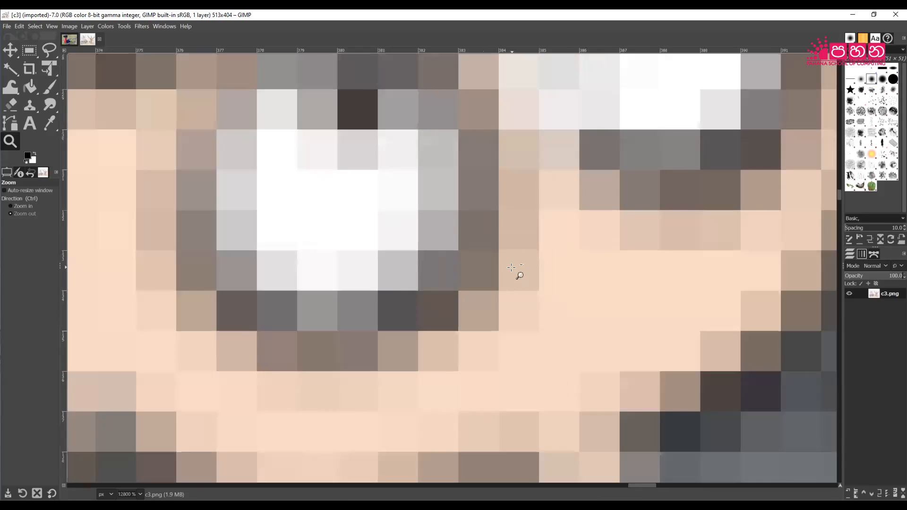
left_click(511, 267, "ctrl")
left_click(511, 267, "ctrl")
left_click(512, 267, "ctrl")
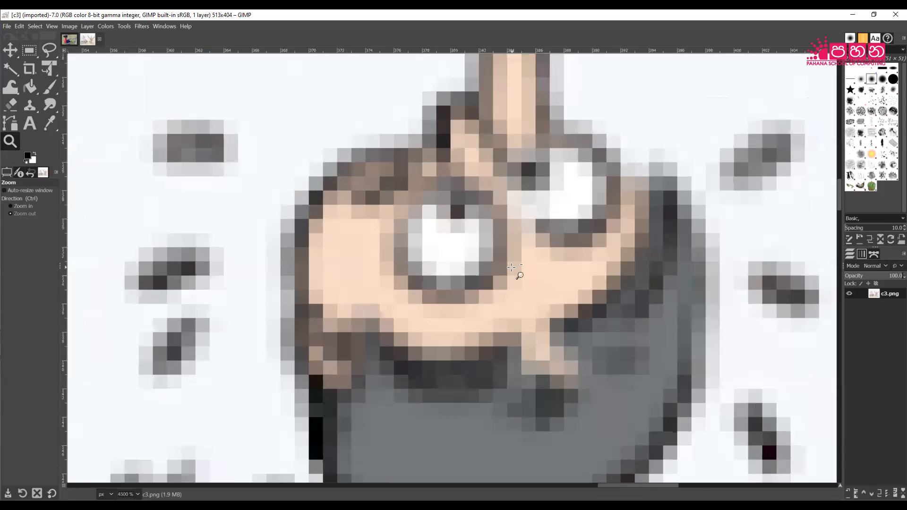
left_click(512, 267, "ctrl")
left_click(512, 268, "ctrl")
left_click(512, 267, "ctrl")
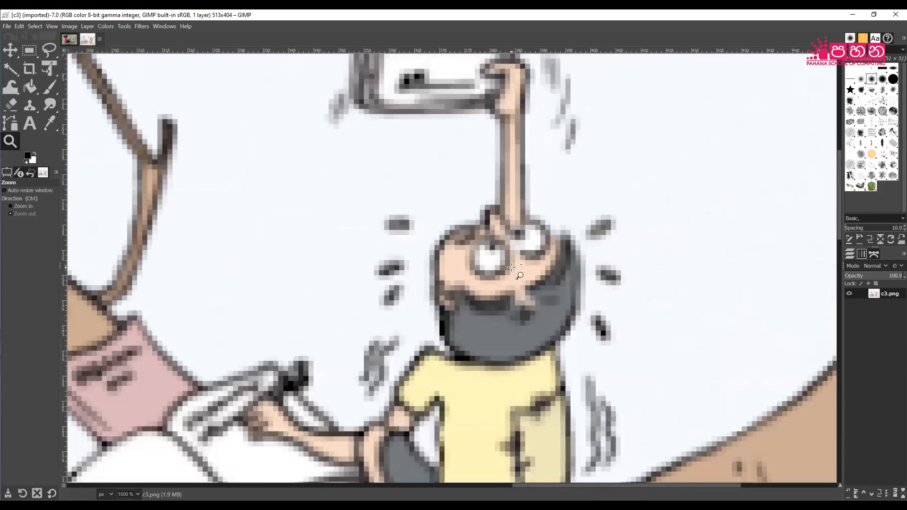
left_click(512, 267, "ctrl")
left_click(511, 268, "ctrl")
left_click(511, 267, "ctrl")
left_click(511, 267, "ctrl")
left_click(512, 267, "ctrl")
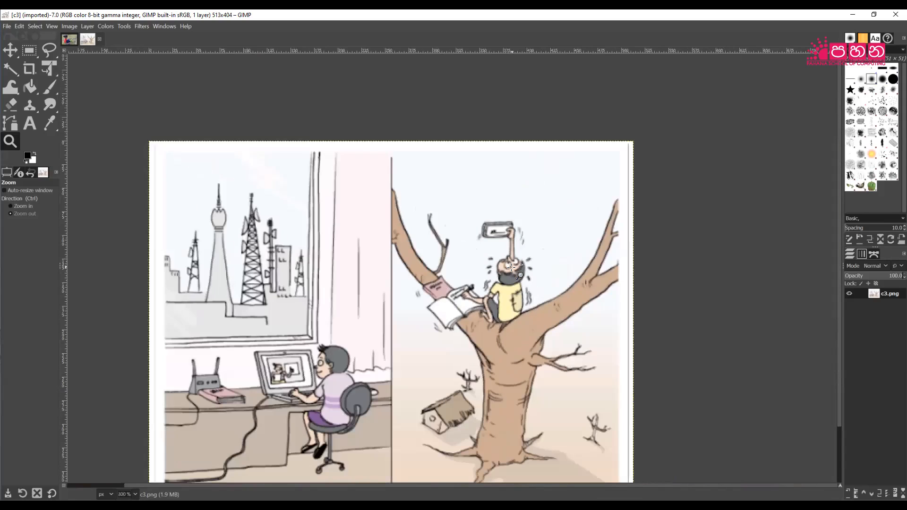
left_click(512, 268, "ctrl")
left_click(512, 268, "ctrl")
left_click(512, 268, "ctrl")
left_click(512, 268, "ctrl")
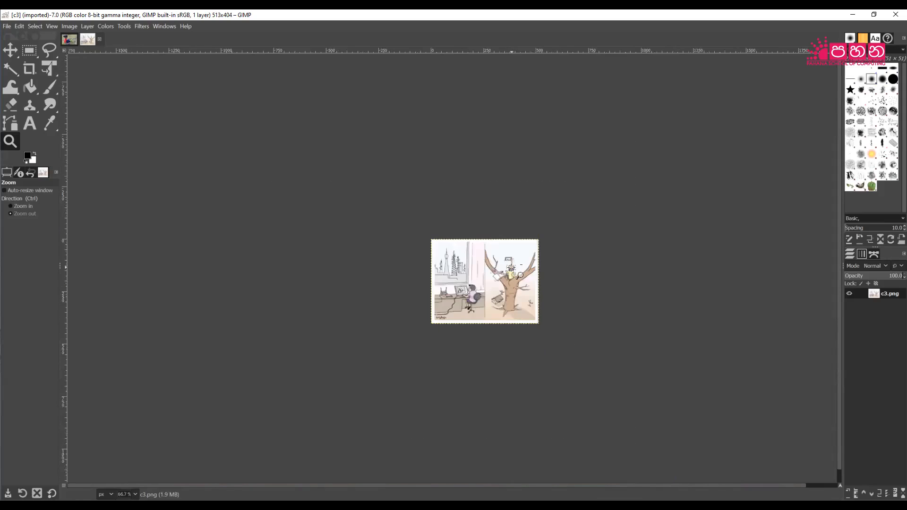
left_click(512, 268, "ctrl")
left_click(512, 268, "ctrl")
left_click(511, 267, "ctrl")
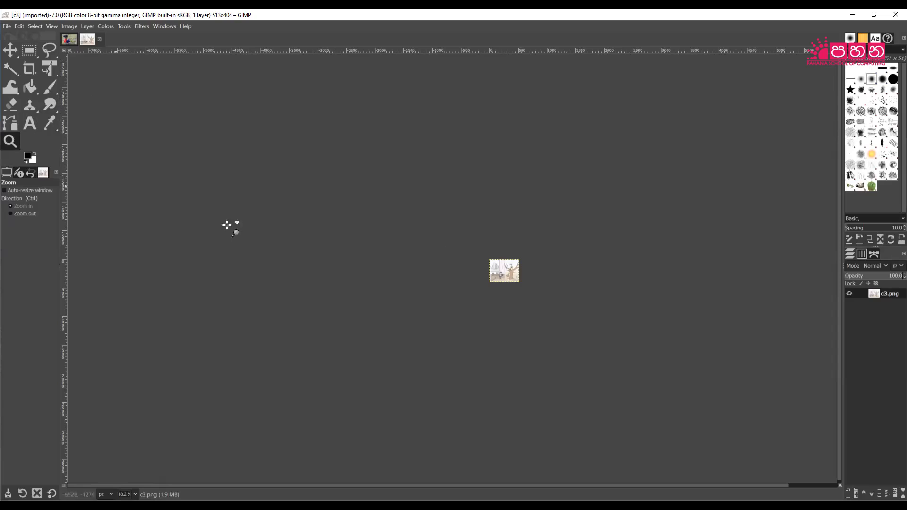
Zoom the cartoon back in through 50% and 66.7% up to 100%.
left_click(501, 267)
left_click(501, 267)
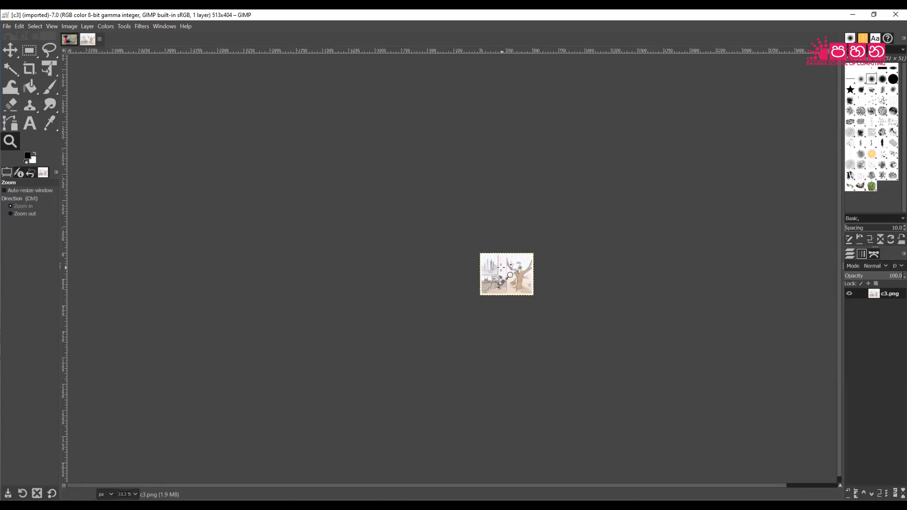
left_click(501, 267)
left_click(500, 267)
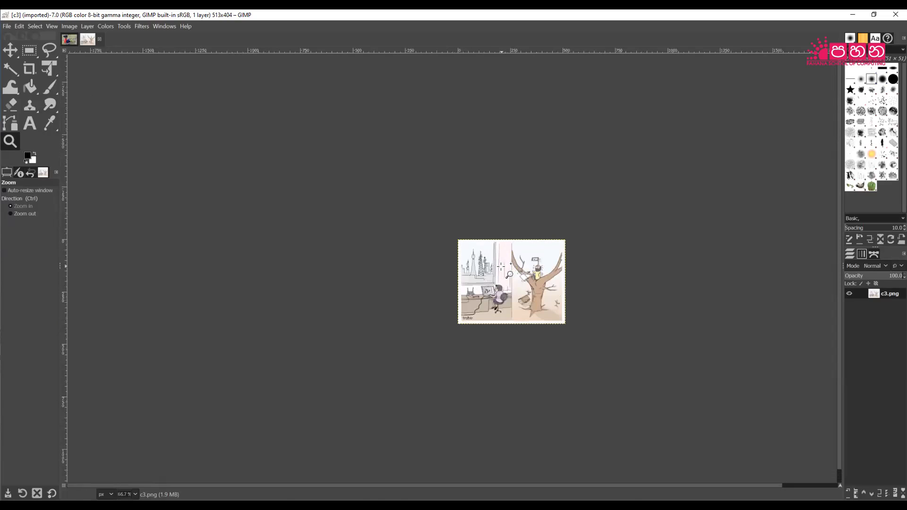
left_click(501, 267)
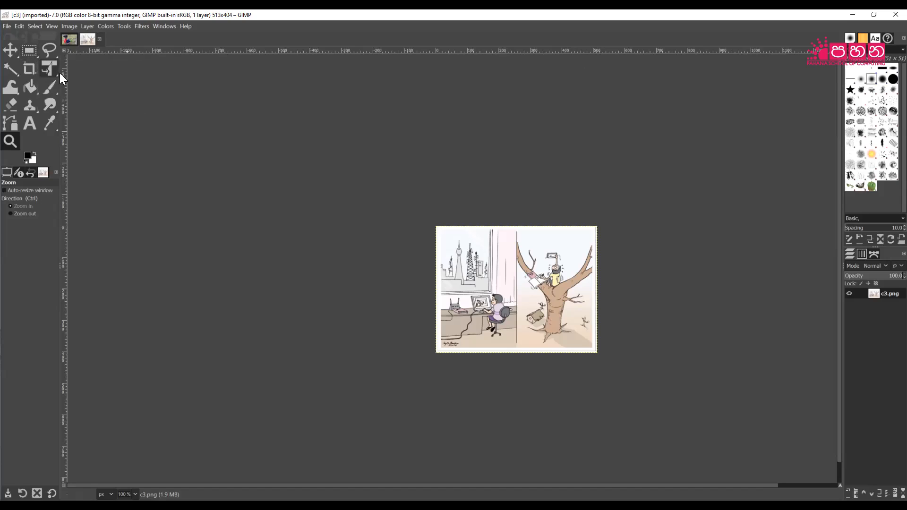
In the grass photo, rectangle-select around the girl's head and copy it.
left_click(68, 40)
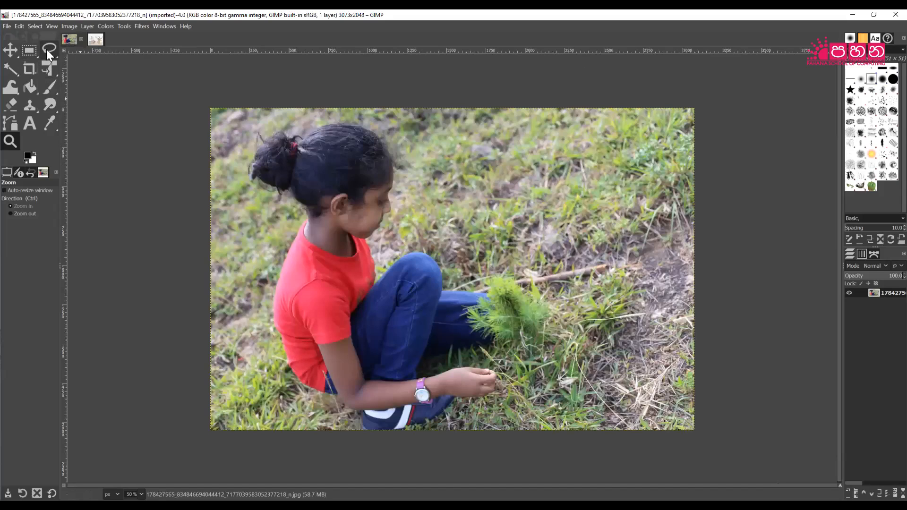
left_click(29, 50)
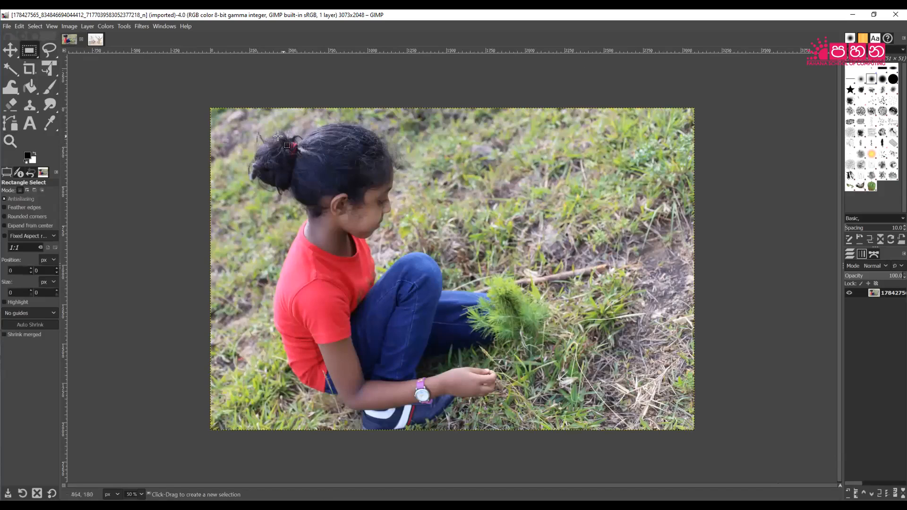
left_click_drag(247, 129, 441, 265)
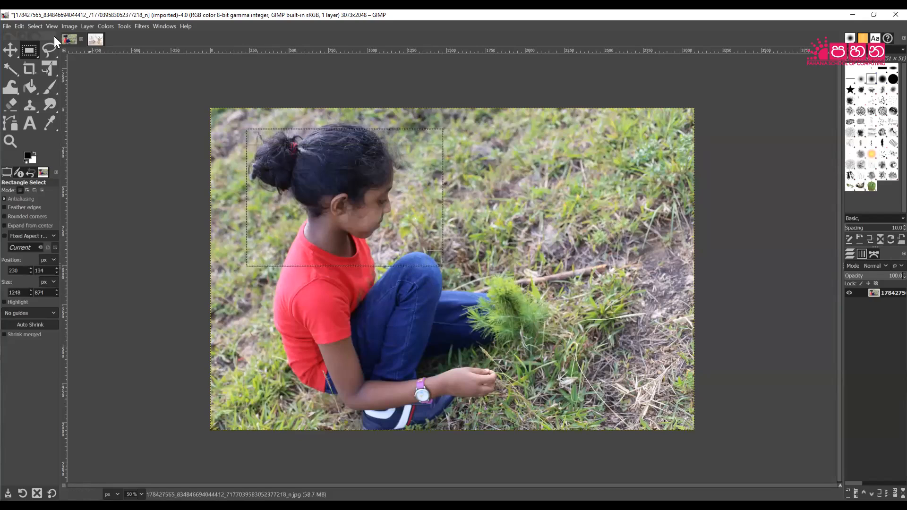
left_click(19, 26)
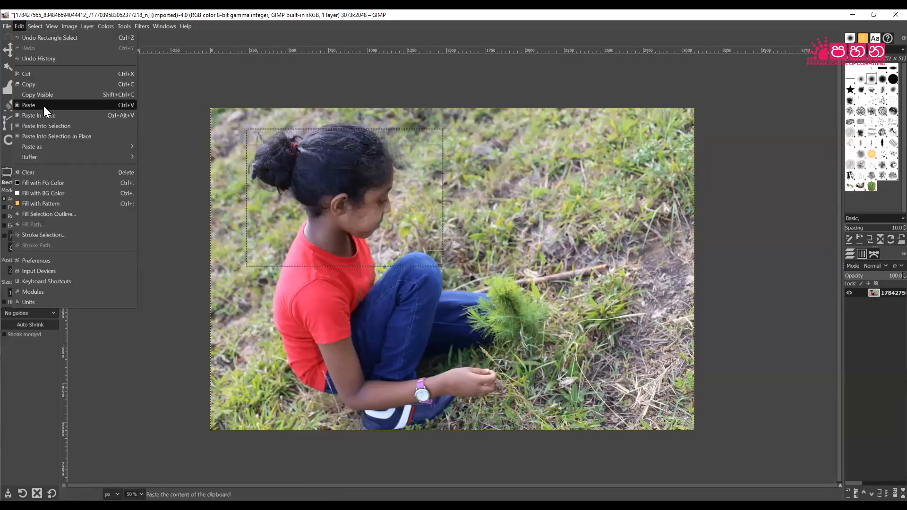
left_click(44, 84)
left_click(8, 27)
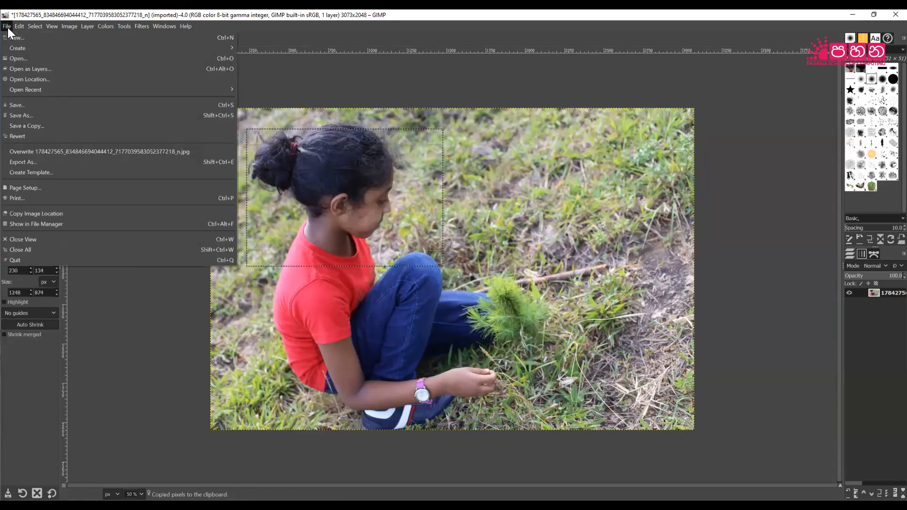
left_click(8, 37)
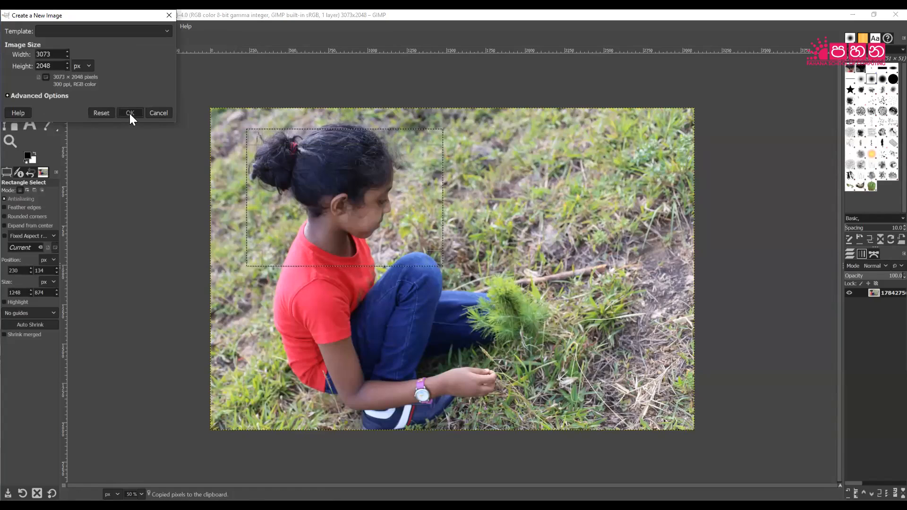
Create the blank 3073×2048 image, paste the head crop into it, and return to the photo.
left_click(130, 113)
left_click(23, 27)
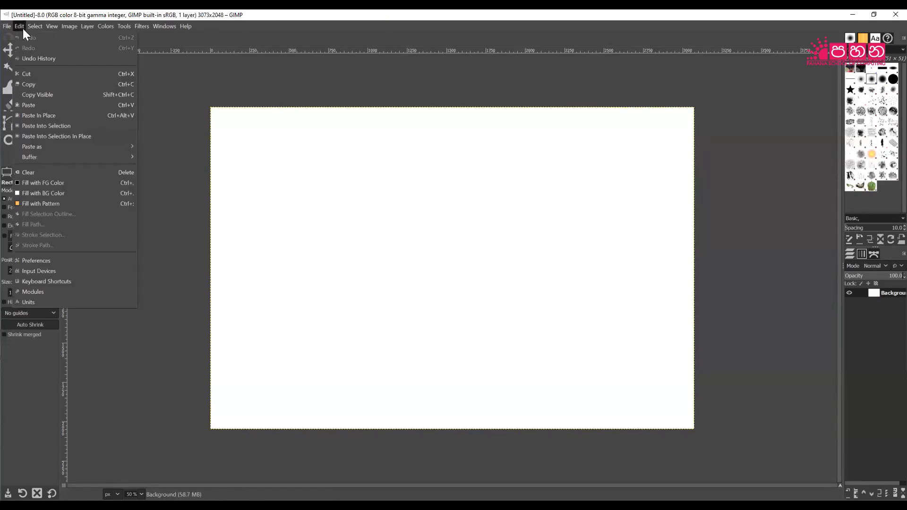
left_click(44, 106)
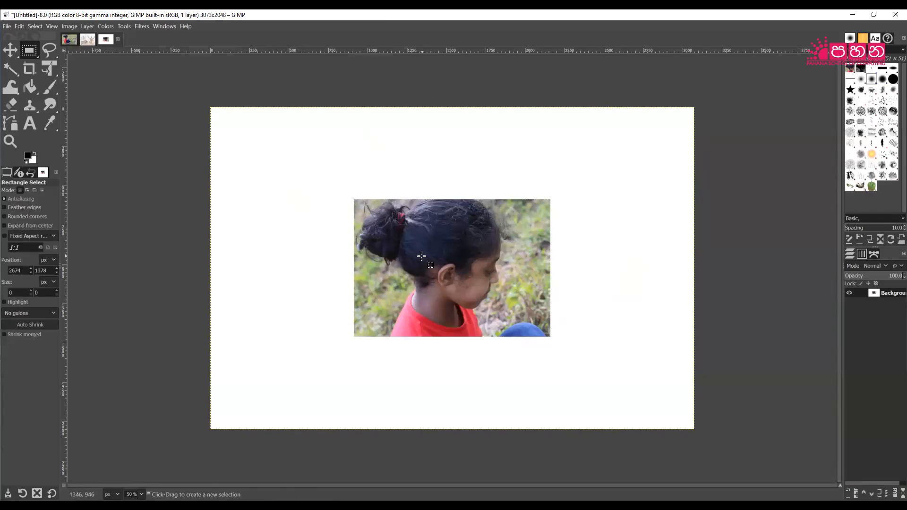
left_click(67, 40)
Clear the photo's selection and practise two rectangle selections on the grass, clearing each.
left_click(513, 200)
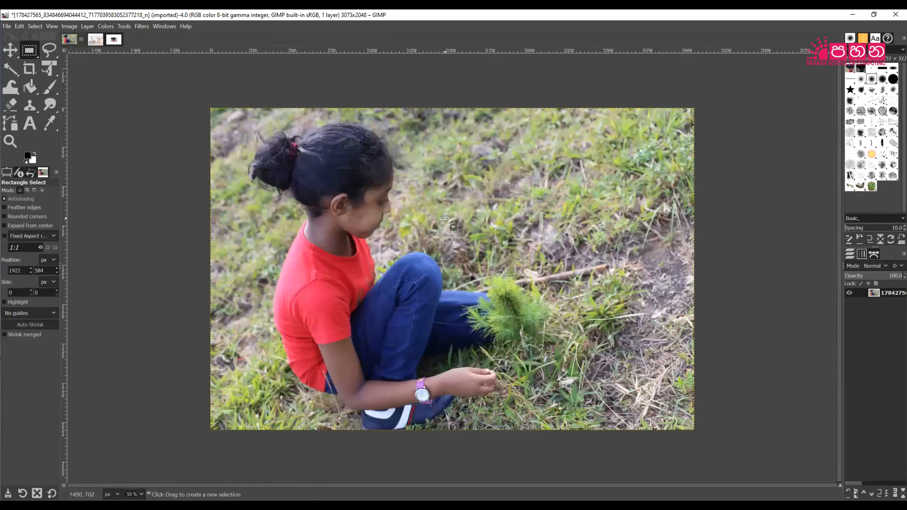
key("ctrl")
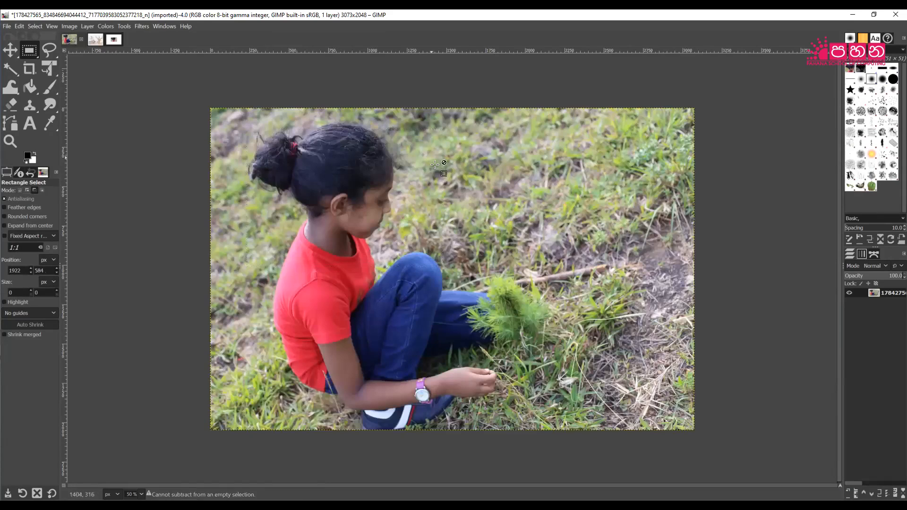
key("alt")
left_click_drag(422, 135, 527, 206)
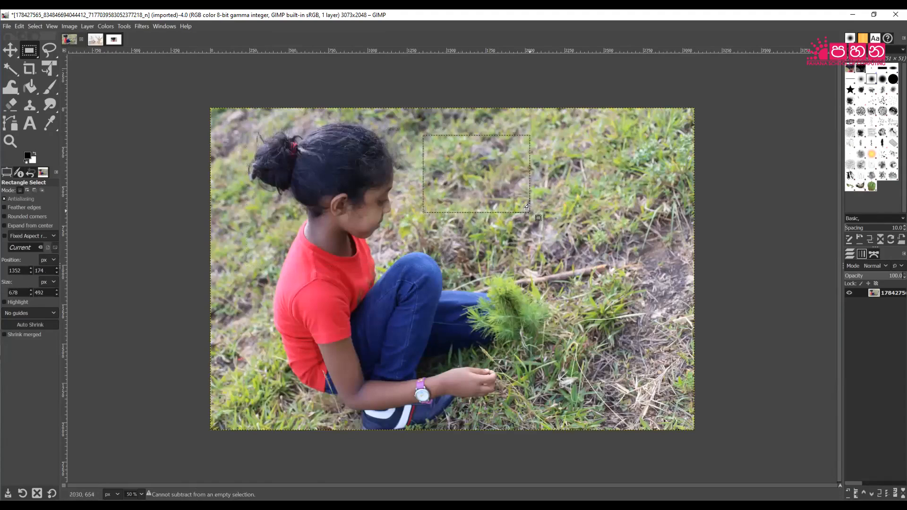
left_click(591, 199)
left_click_drag(520, 166, 599, 230)
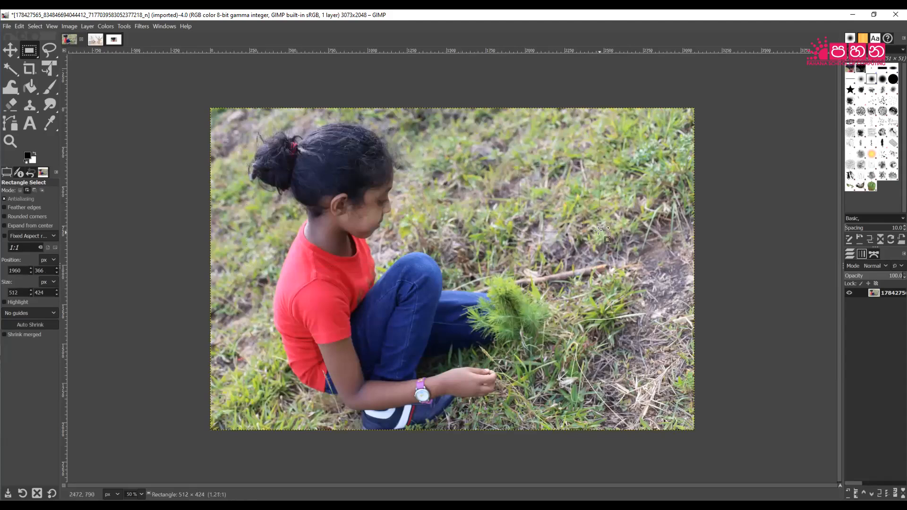
left_click(559, 263)
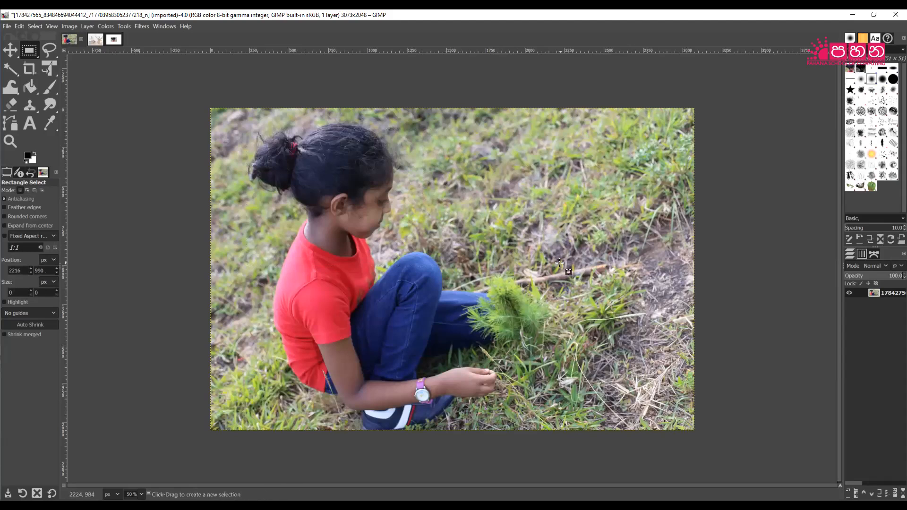
Drag several more practice rectangles on the grass, ending with no selection.
left_click(536, 215, "ctrl")
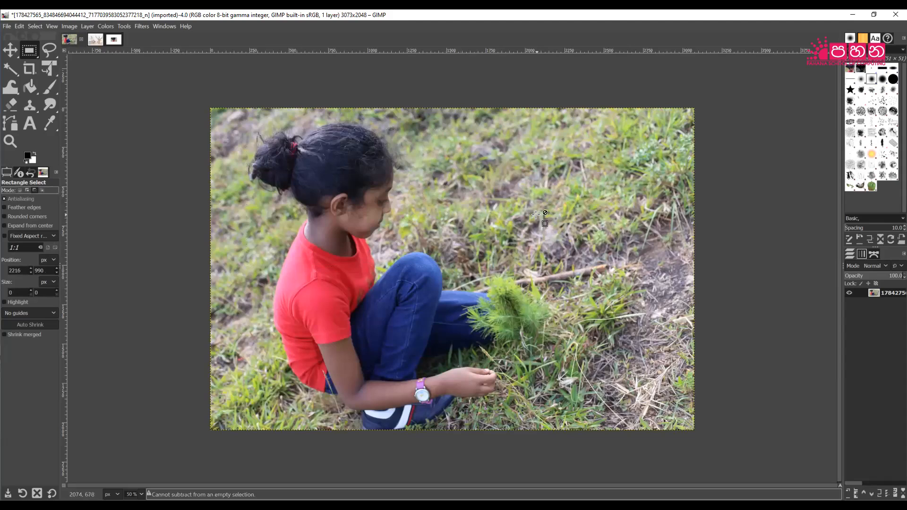
left_click(577, 254, "ctrl")
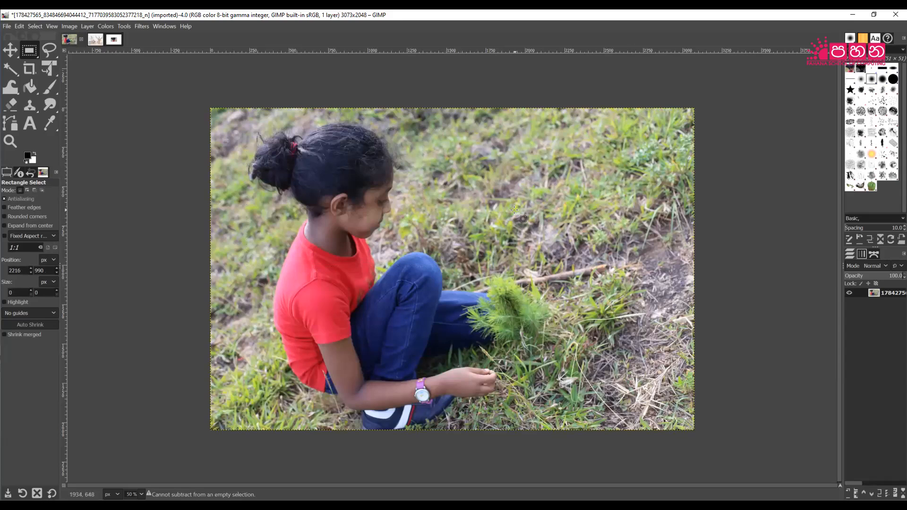
left_click_drag(512, 193, 624, 260)
left_click(624, 264)
left_click_drag(425, 181, 527, 286)
left_click_drag(594, 290, 637, 331)
left_click_drag(556, 346, 581, 389)
left_click(616, 391)
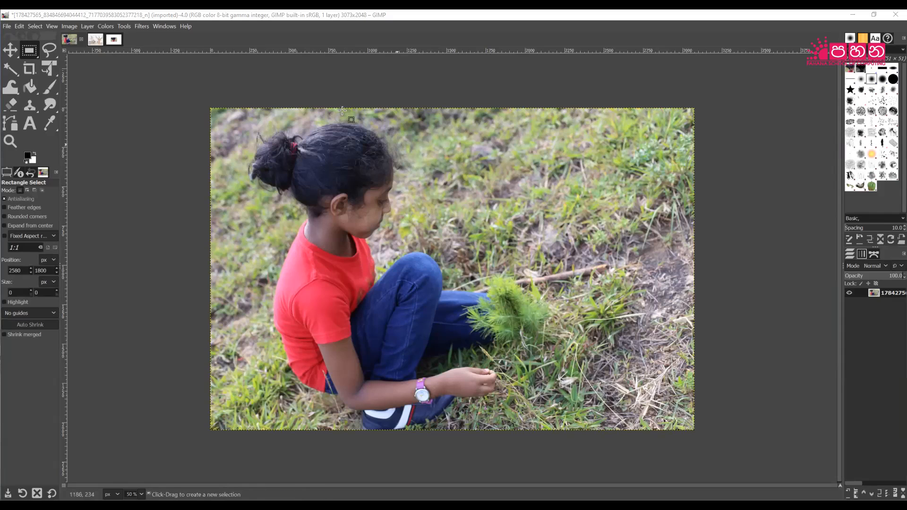
Select a 1118 × 1118 square around the girl's head and shoulders in the photo.
left_click_drag(398, 134, 496, 216)
key("shift")
left_click(236, 124)
left_click_drag(246, 125, 421, 240)
key("shift")
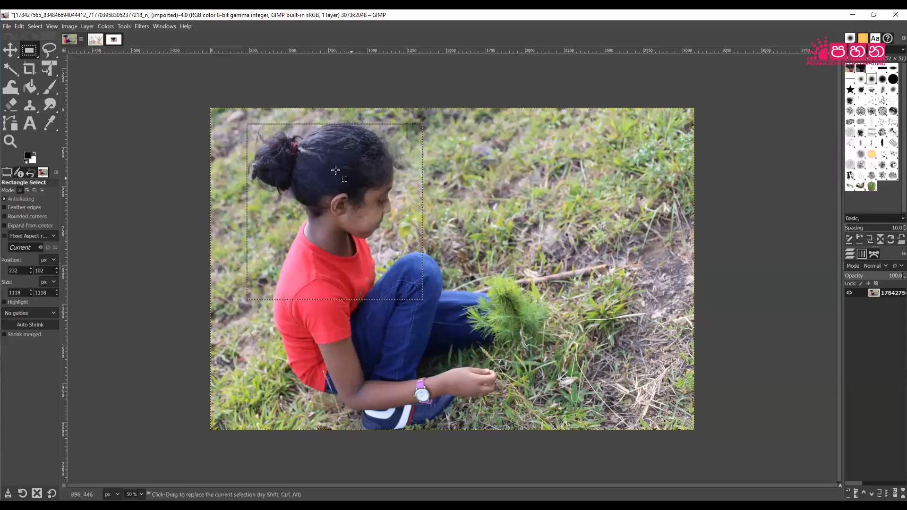
Copy the square selection and return to the untitled white image.
left_click(23, 26)
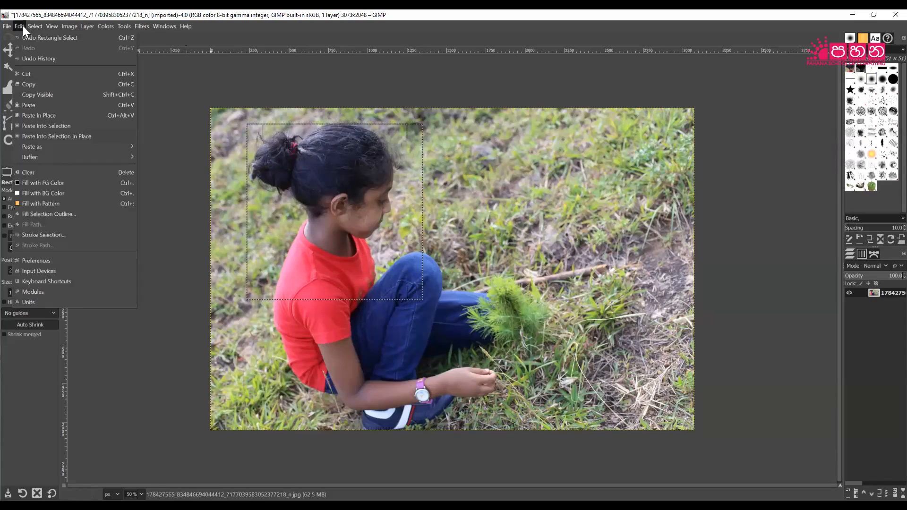
left_click(33, 85)
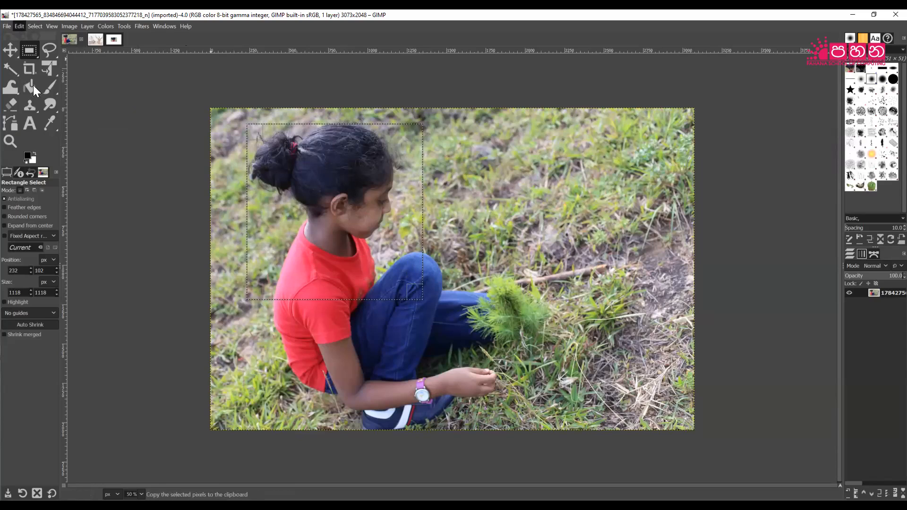
left_click(116, 43)
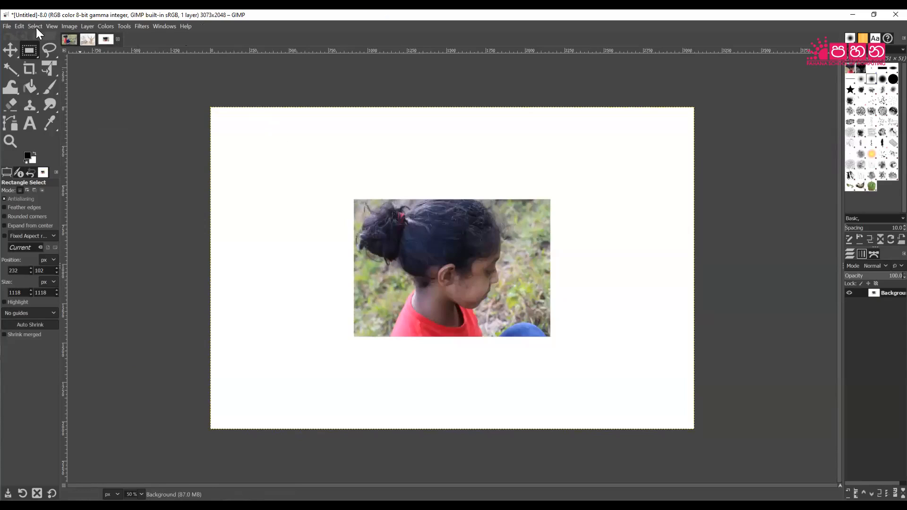
Paste the square head crop onto the white canvas, overlapping the first crop's lower right, and anchor it.
left_click(19, 27)
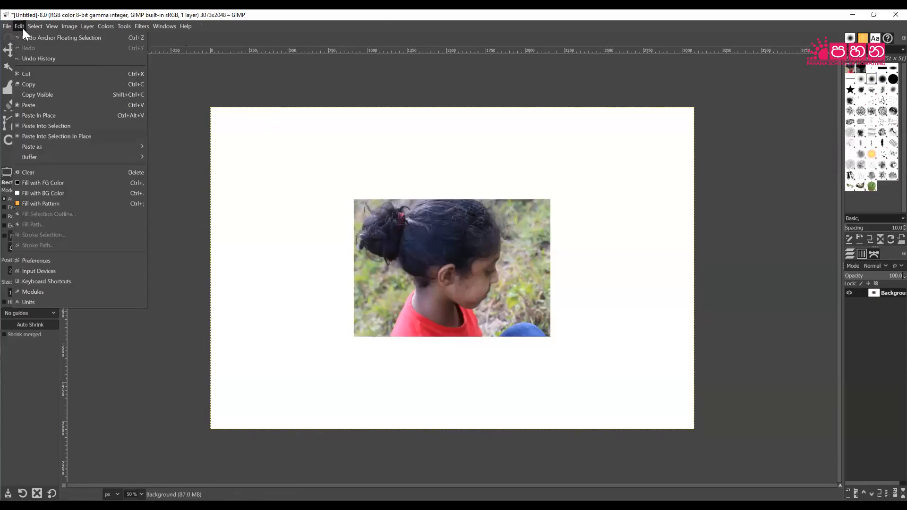
left_click(41, 106)
left_click_drag(454, 256, 330, 241)
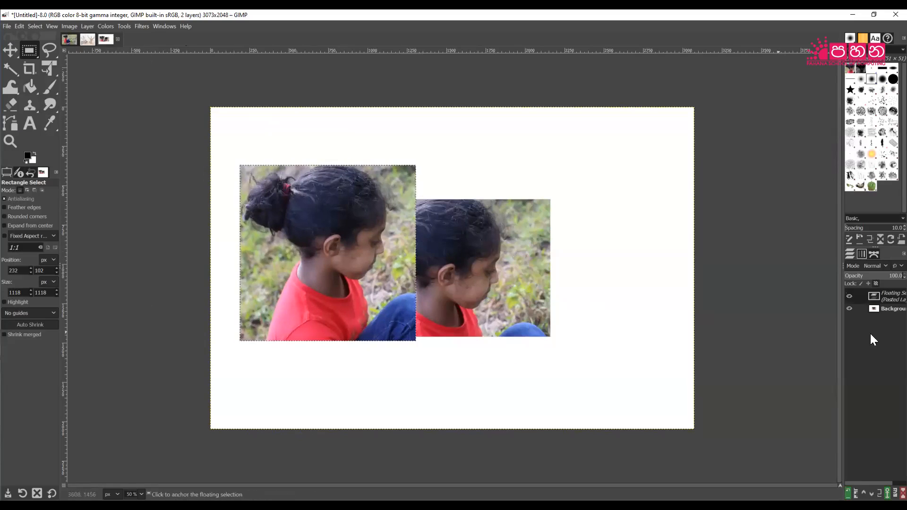
left_click(886, 310)
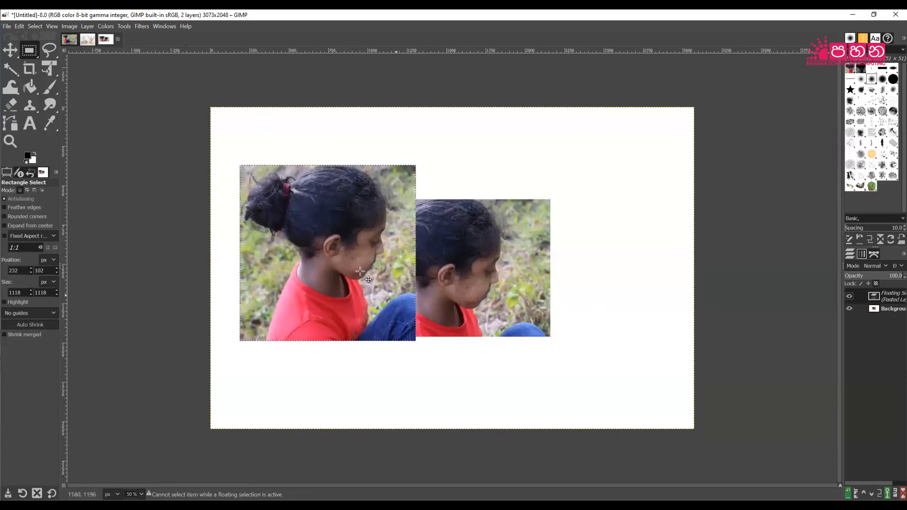
left_click_drag(321, 216, 605, 340)
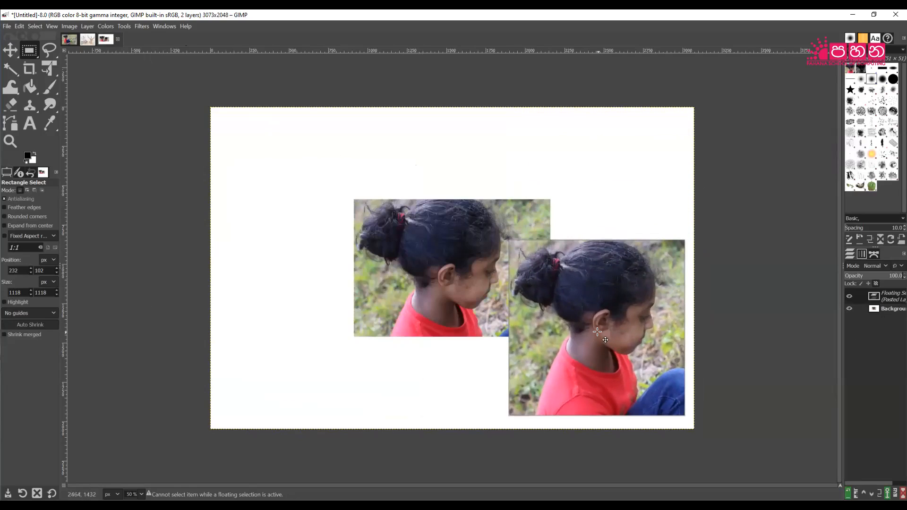
left_click(438, 361)
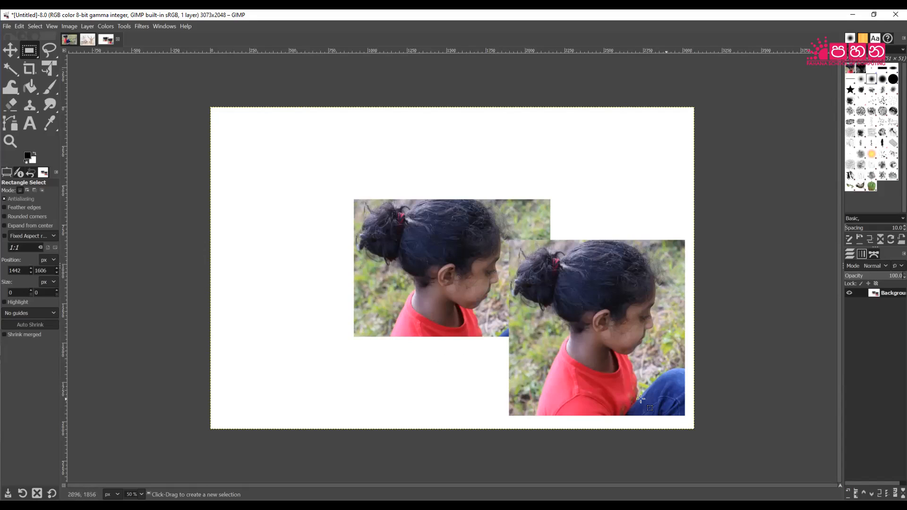
Copy a 1432 × 1432 square of the girl from the photo and start a new 3073 × 2048 image.
left_click(69, 40)
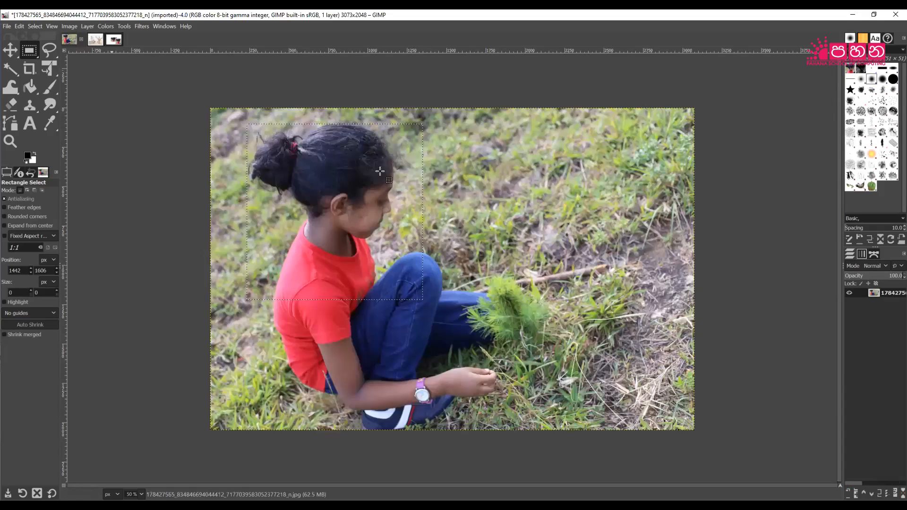
left_click_drag(238, 125, 463, 241)
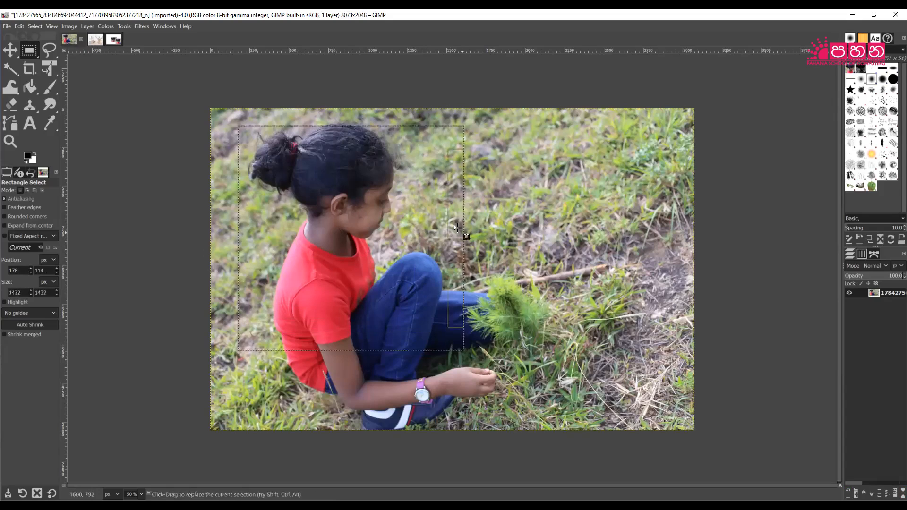
left_click(18, 25)
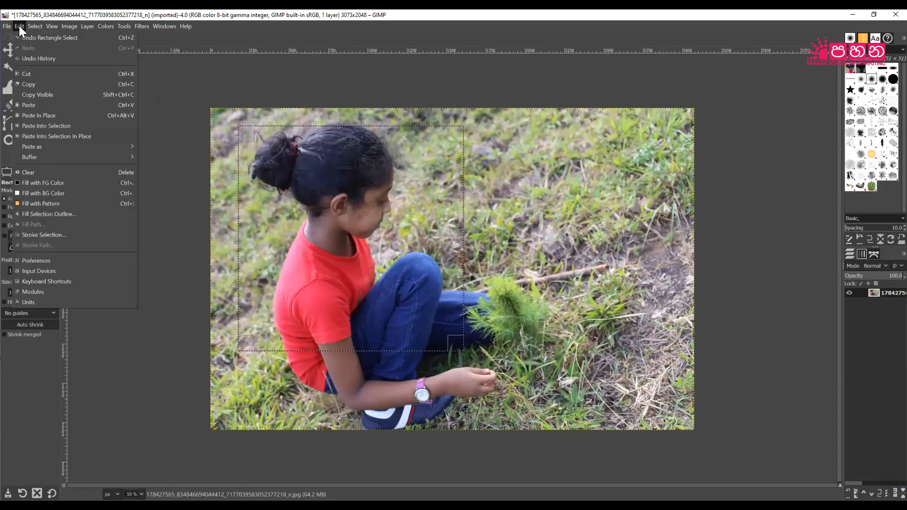
left_click(46, 85)
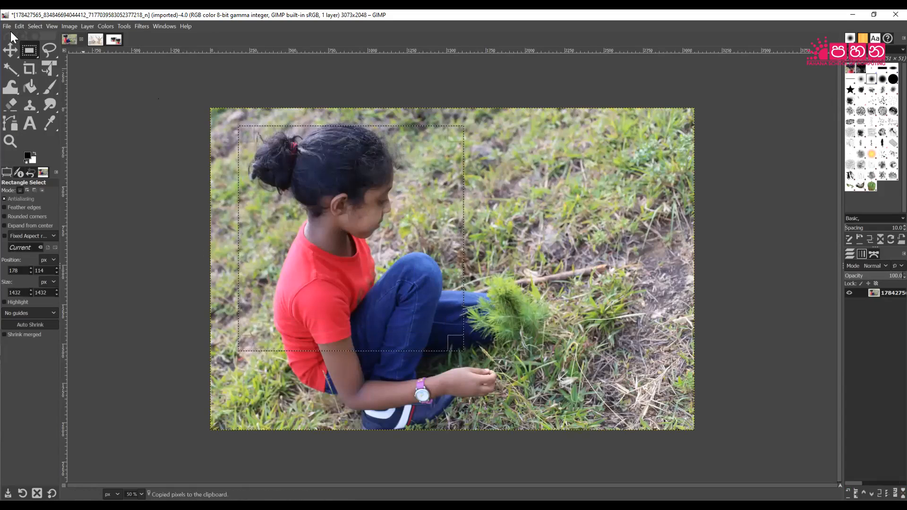
left_click(8, 27)
left_click(13, 37)
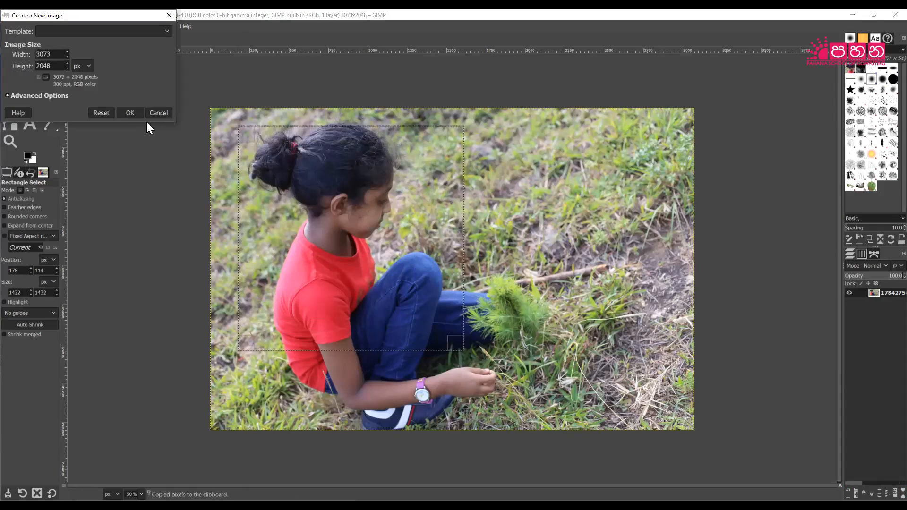
Create the blank 3073 × 2048 image and paste the 1432 × 1432 girl square onto it.
left_click(126, 113)
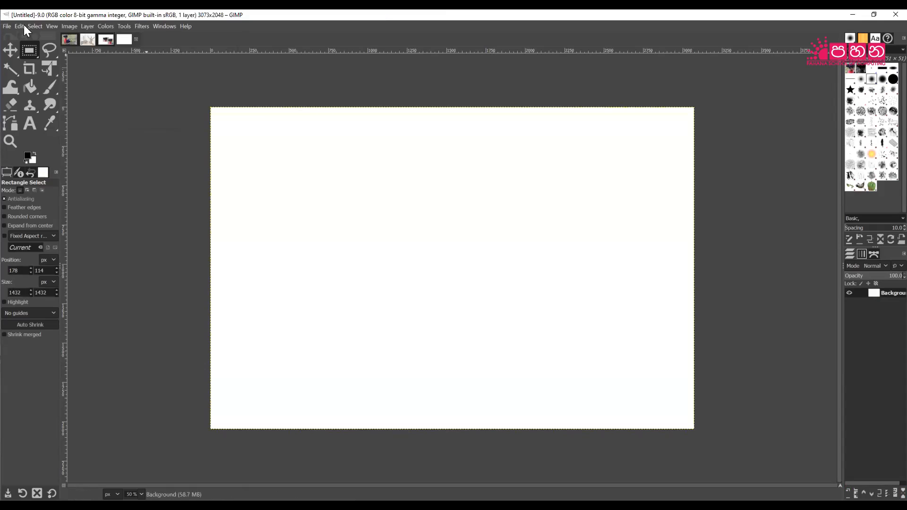
left_click(5, 26)
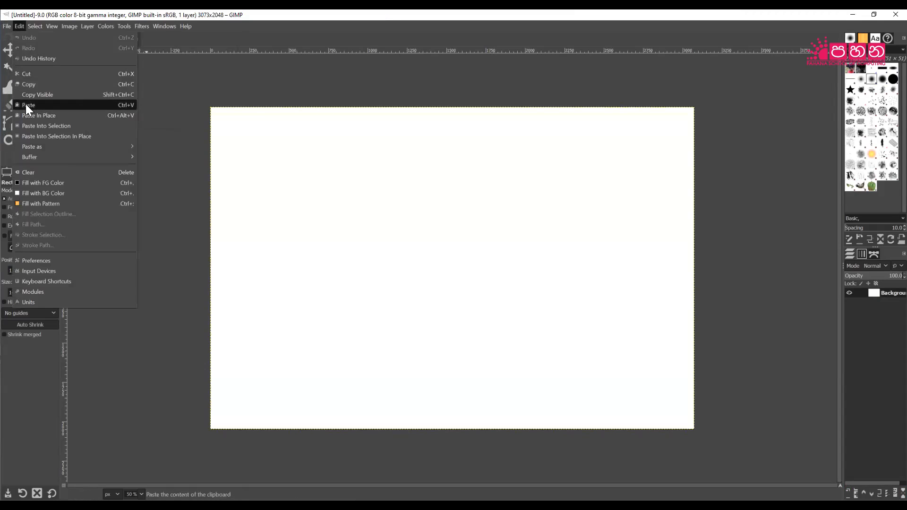
left_click(24, 105)
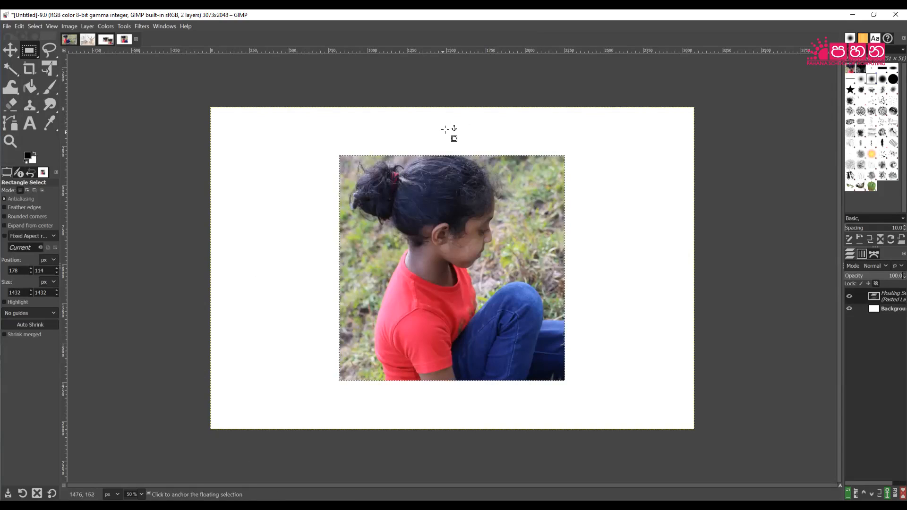
right_click(32, 50)
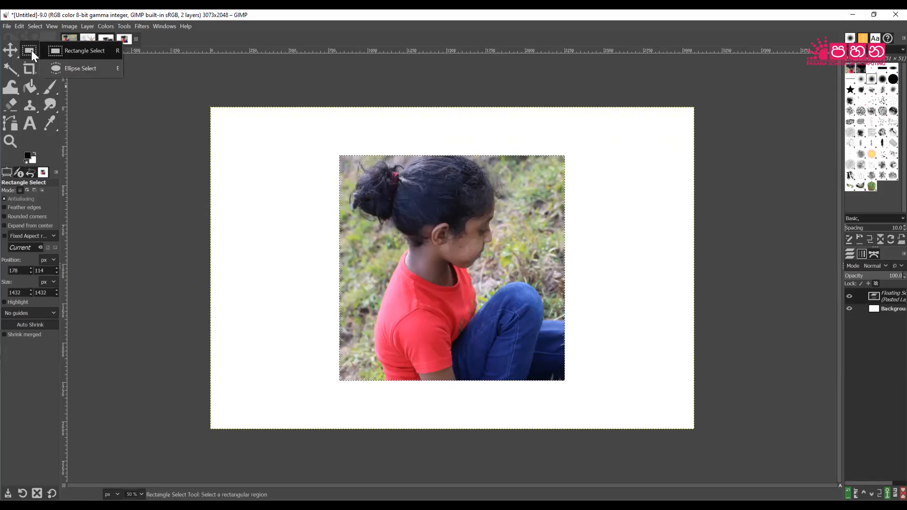
Copy a 772 × 1204 oval around the girl's head and body from the photo.
left_click(90, 69)
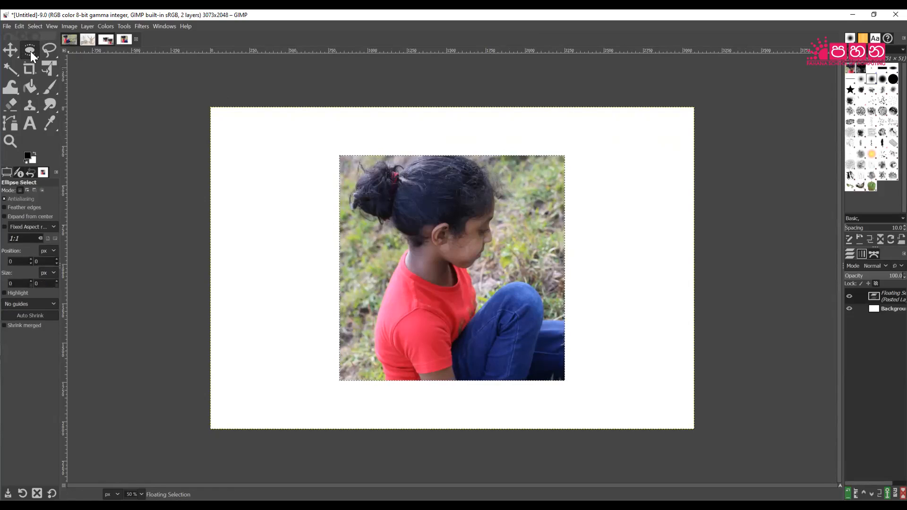
left_click(74, 38)
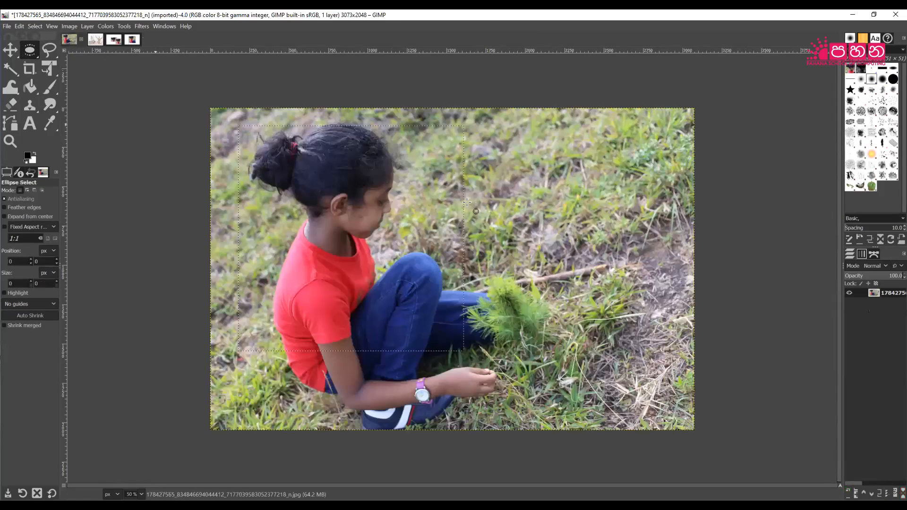
left_click(299, 117)
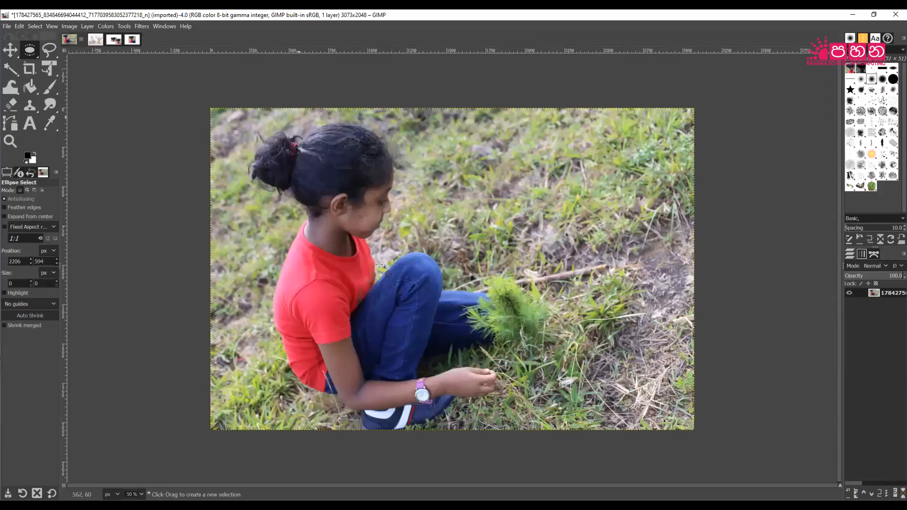
left_click_drag(397, 297, 420, 308)
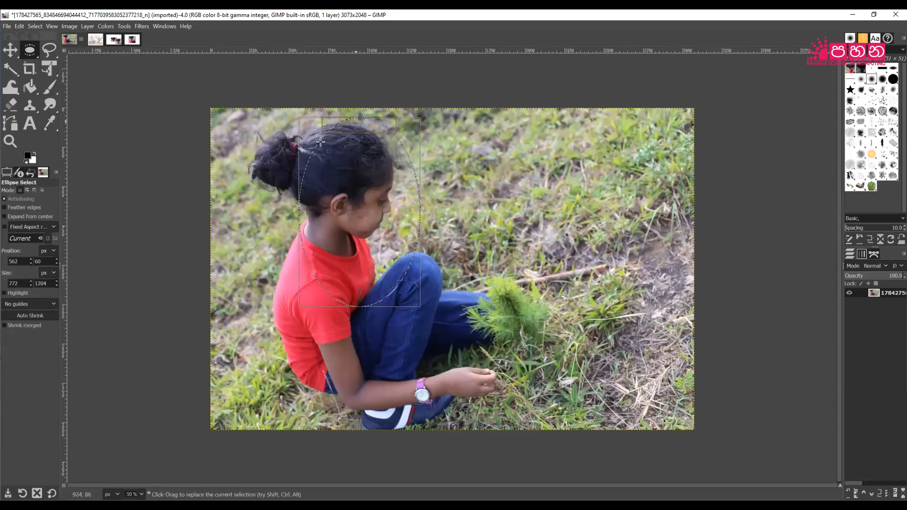
left_click(21, 26)
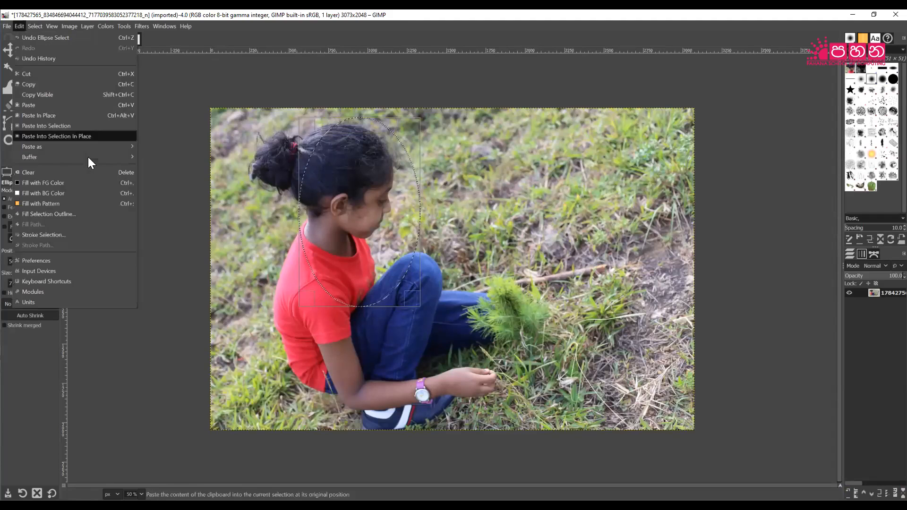
left_click(45, 86)
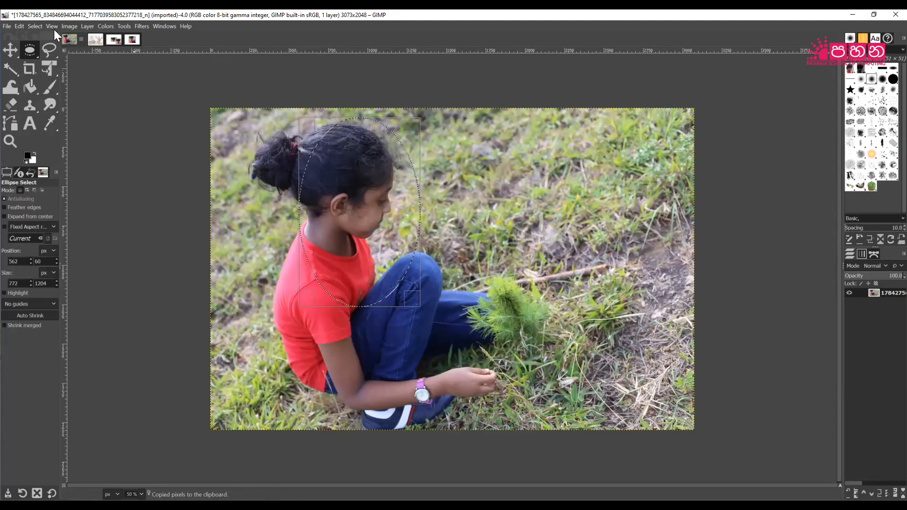
Create a new blank white 3073 × 2048 image.
left_click(7, 27)
left_click(9, 36)
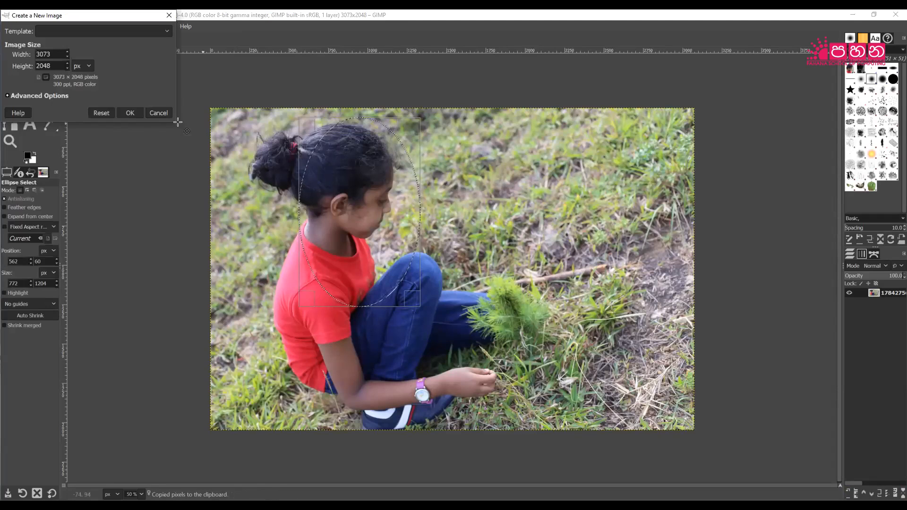
left_click(130, 114)
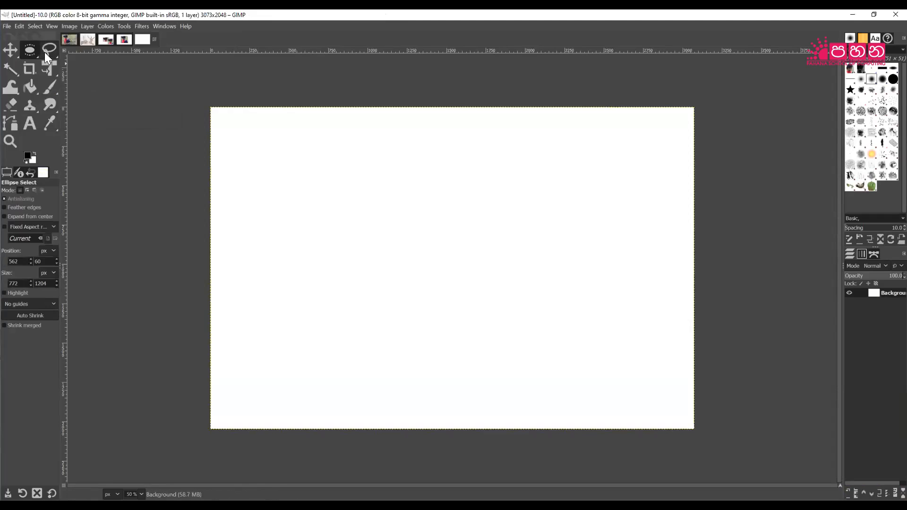
left_click(19, 26)
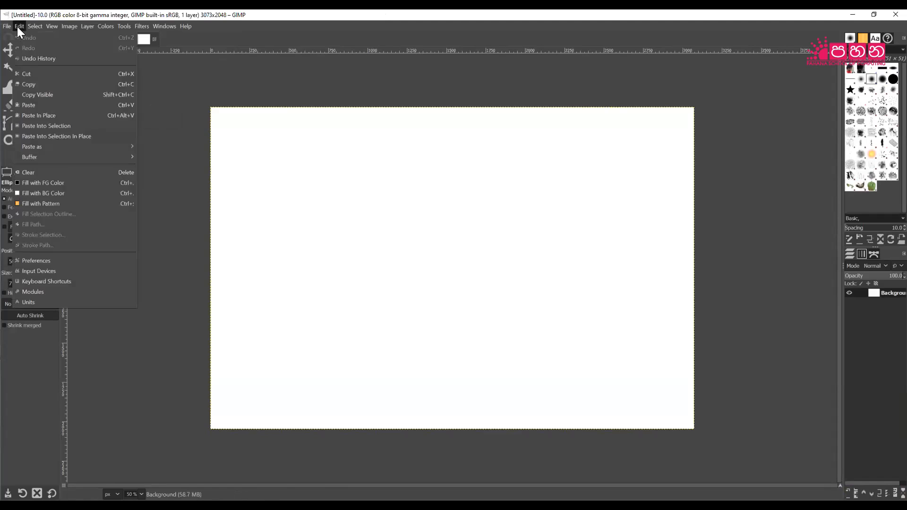
Paste the copied oval crop onto the new 3073 × 2048 canvas.
left_click(40, 108)
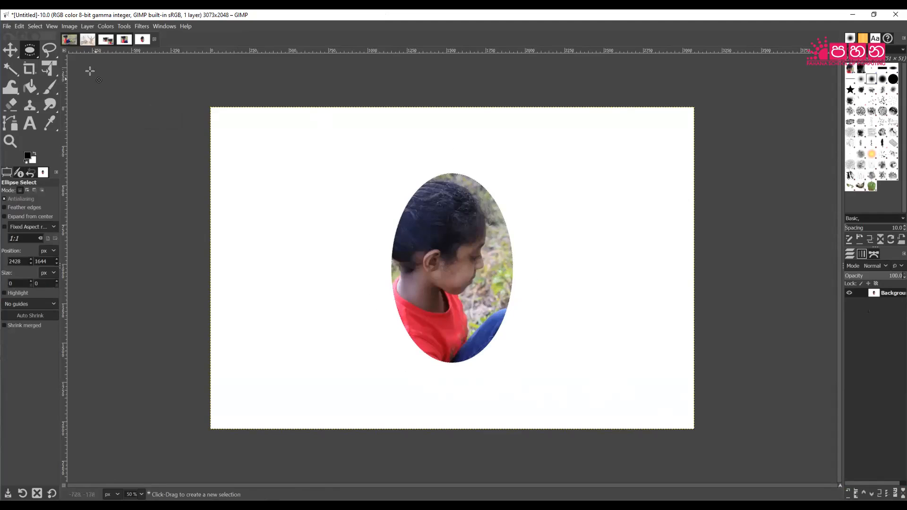
Copy a circular selection around the girl's head from the photo.
left_click(68, 39)
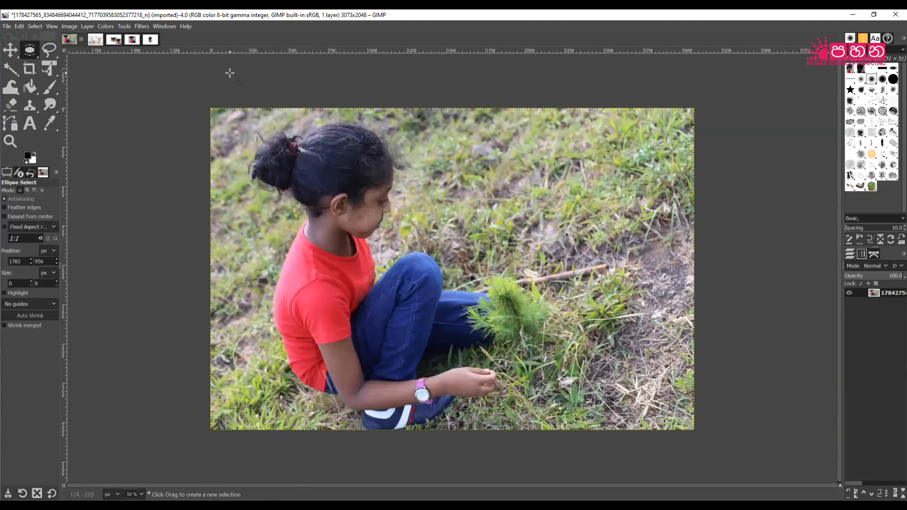
left_click_drag(291, 121, 432, 261)
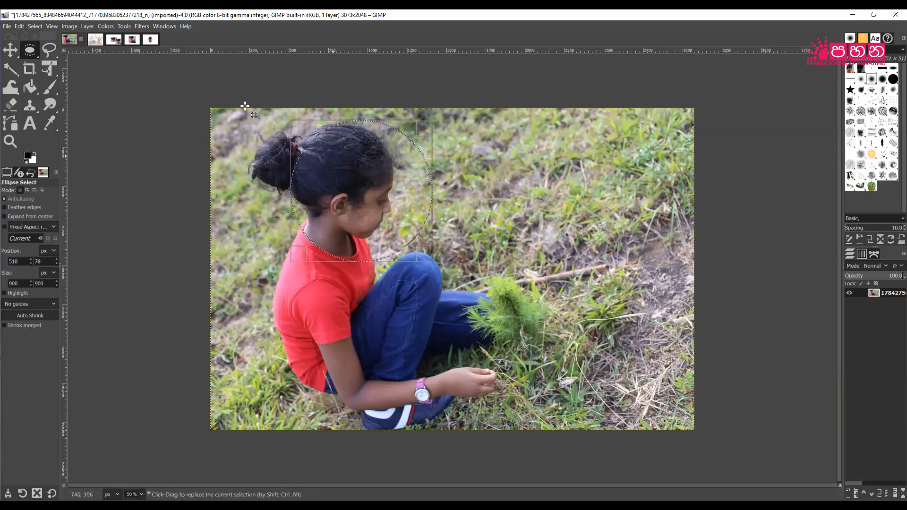
left_click(20, 27)
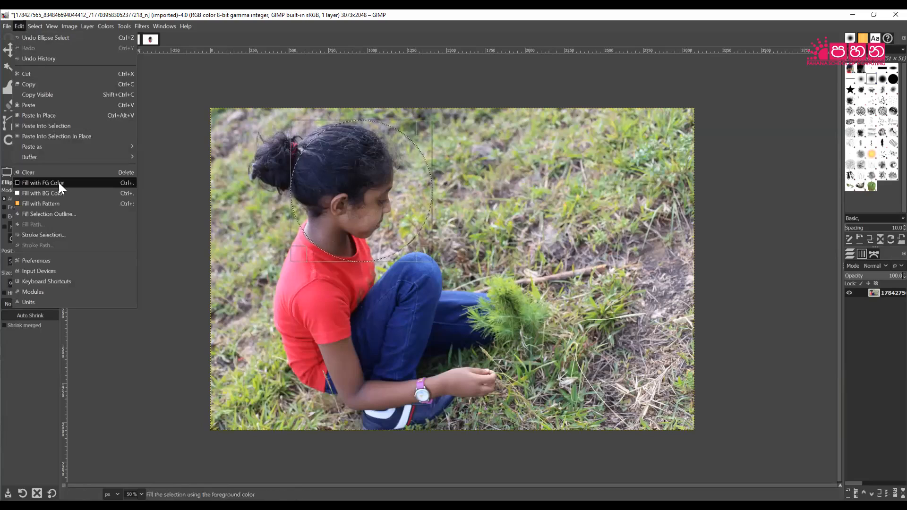
left_click(37, 86)
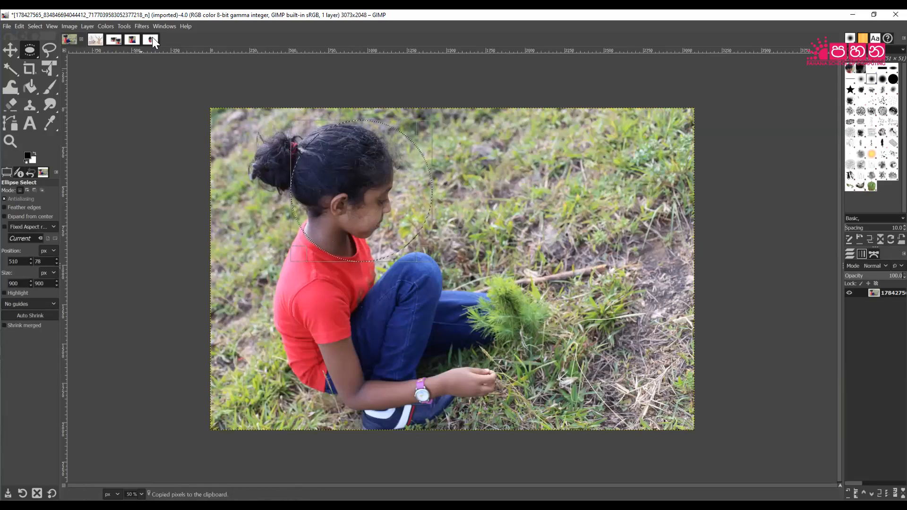
Paste the circle into Untitled-10 and move it up-left of the oval cut-out.
left_click(151, 40)
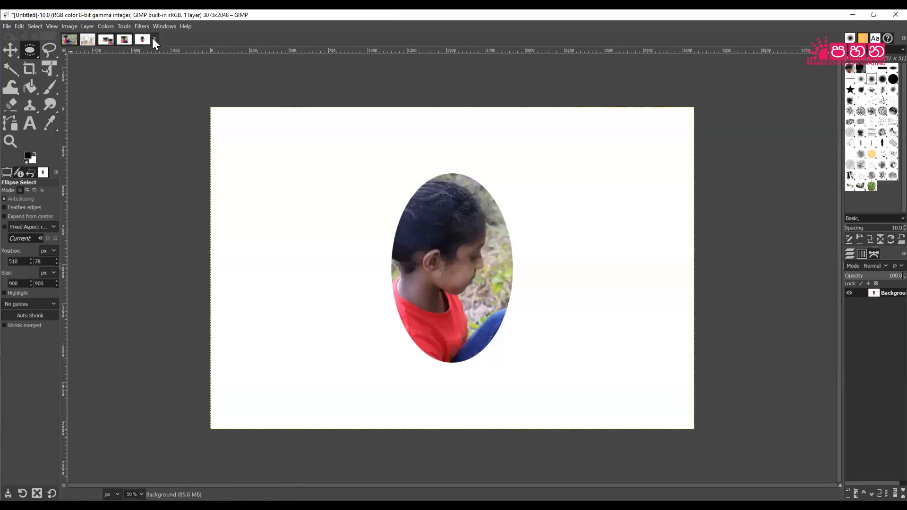
left_click(20, 27)
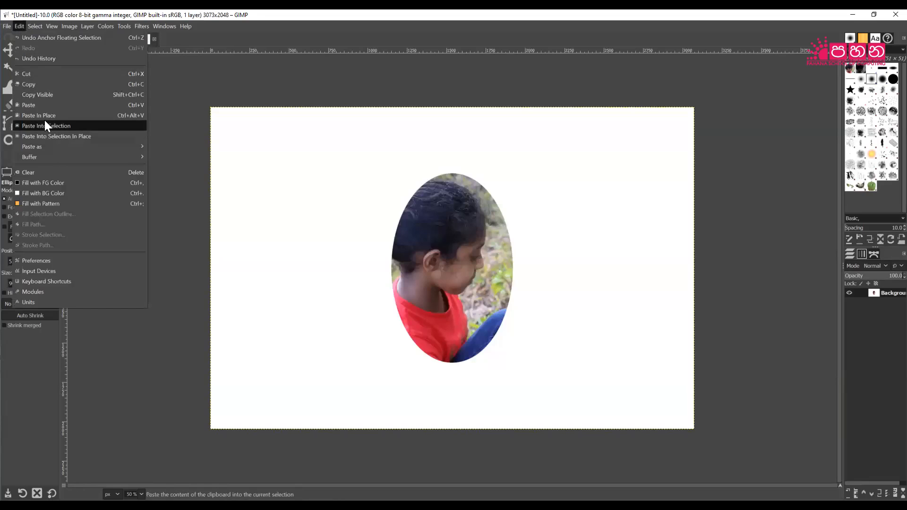
left_click(47, 107)
left_click_drag(429, 267, 286, 204)
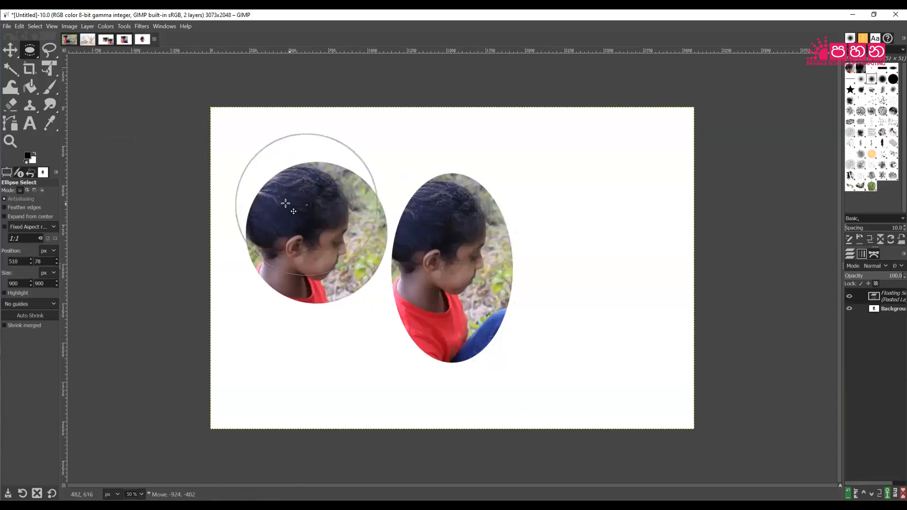
Anchor the circular head crop at the upper left beside the centred oval.
left_click(600, 321)
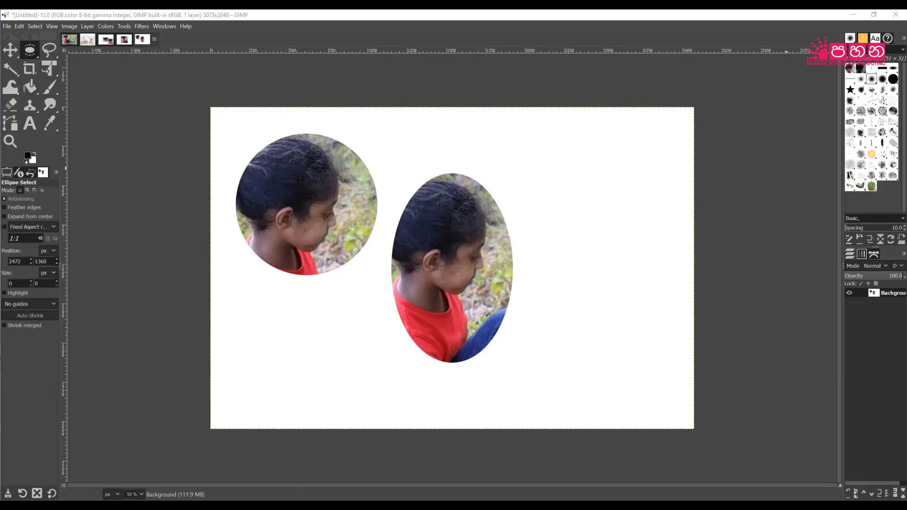
Duplicate the girl photo and clear the circular selection.
left_click(48, 49)
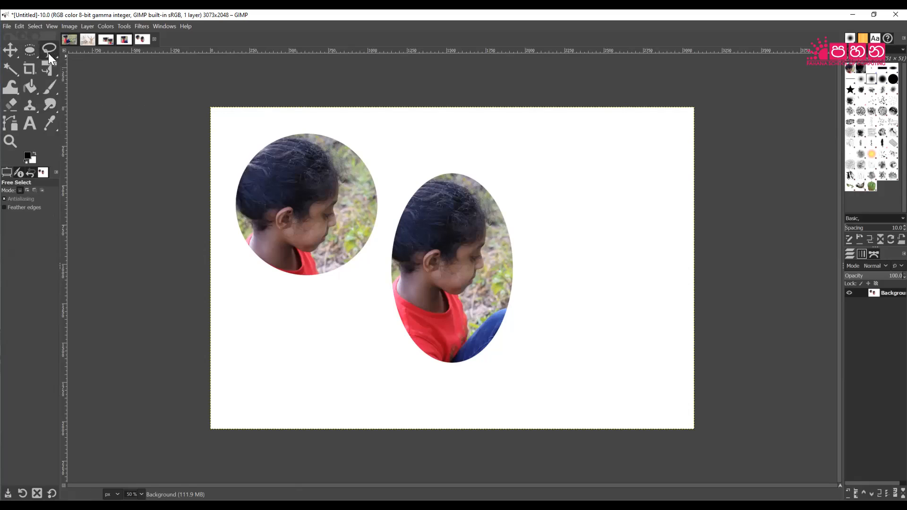
left_click(68, 39)
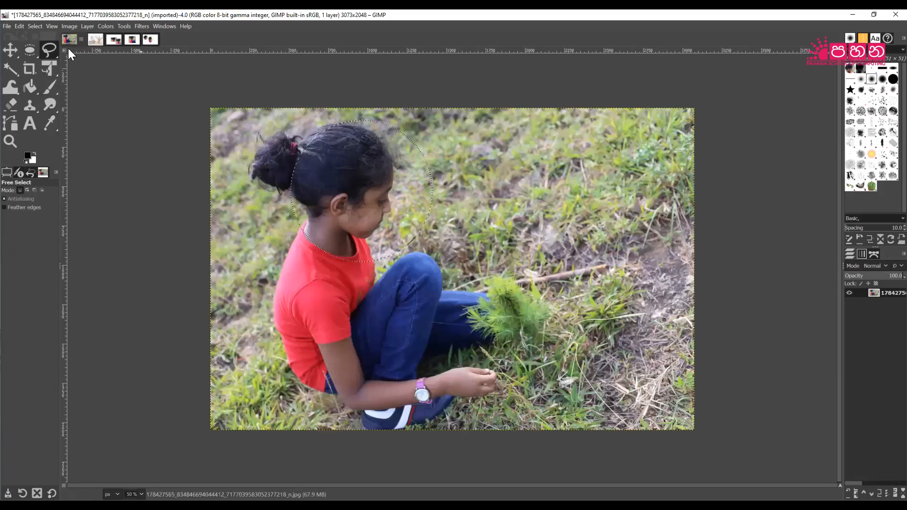
left_click(544, 231)
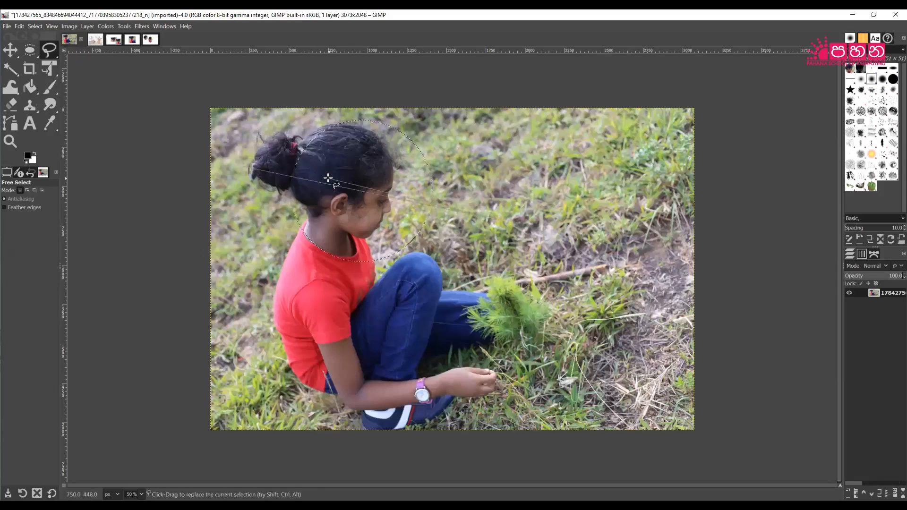
key("Escape")
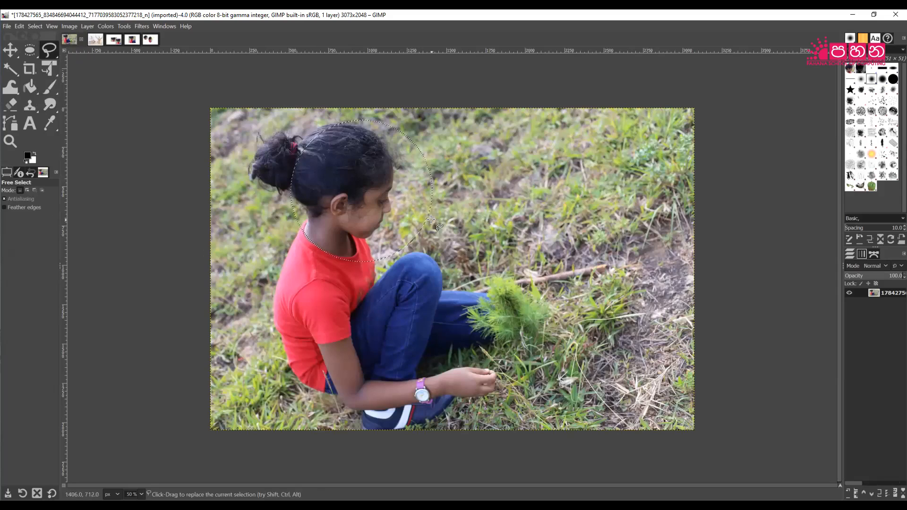
key("ctrl+d")
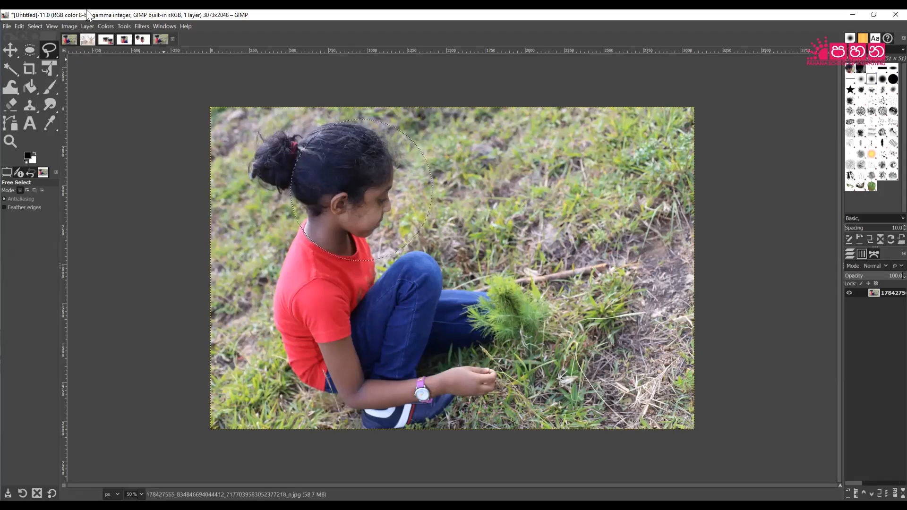
left_click(40, 26)
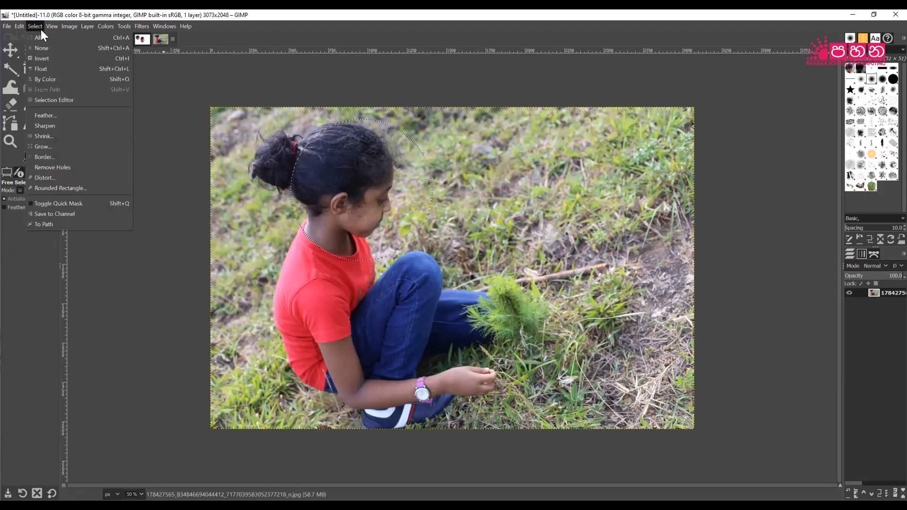
left_click(45, 46)
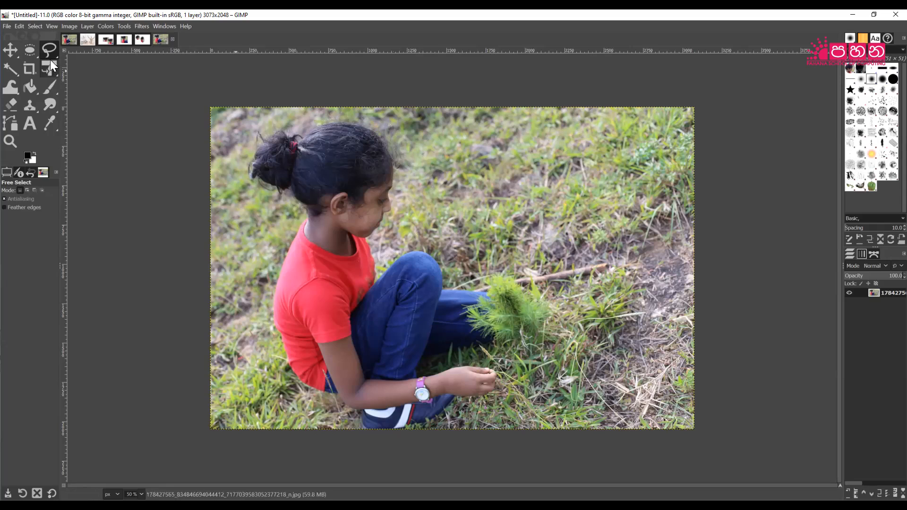
Trace a Free Select outline around the girl's head and upper body down to the knee.
mouse_move(52, 52)
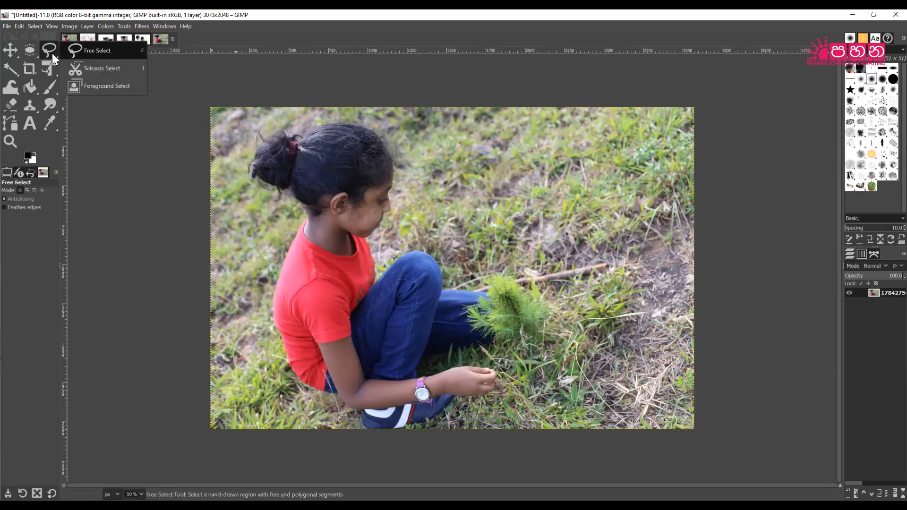
left_click(93, 51)
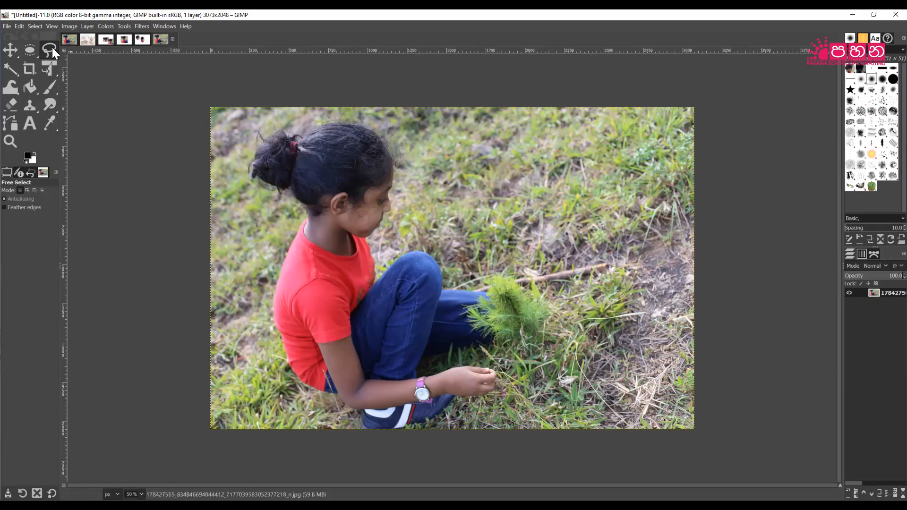
mouse_move(53, 49)
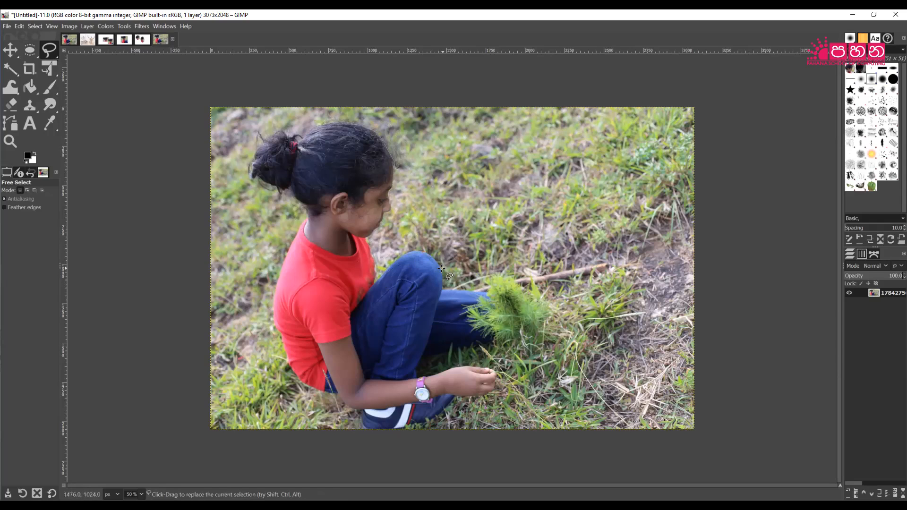
left_click(443, 290)
left_click(252, 176)
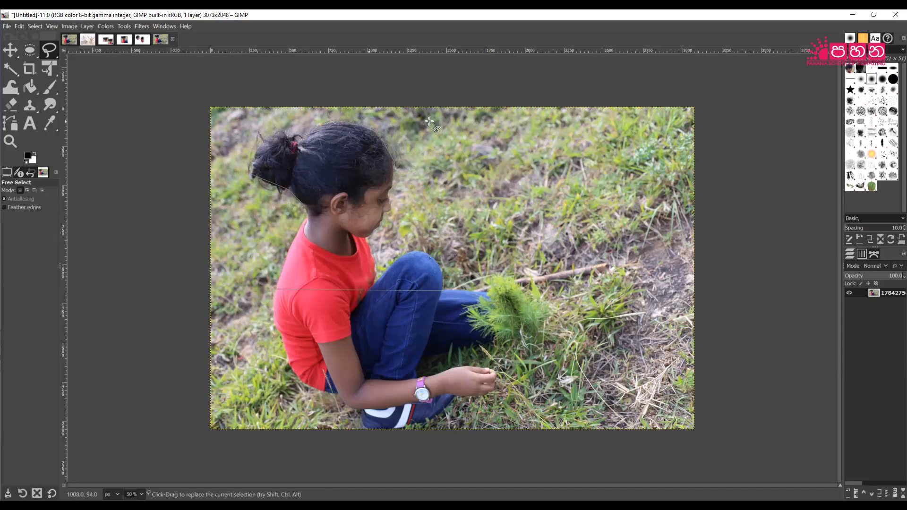
key("Return")
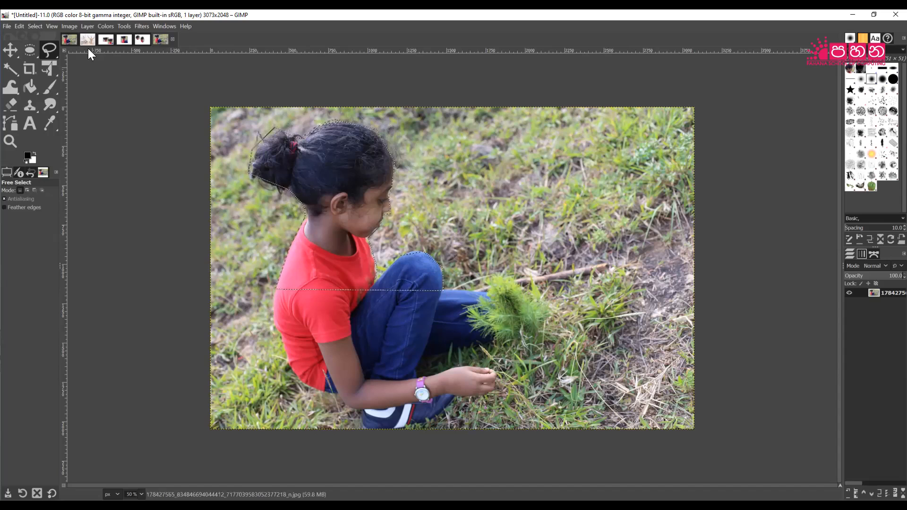
Paste the freehand cut-out at the canvas's top right beside the two ovals and anchor it.
left_click(20, 26)
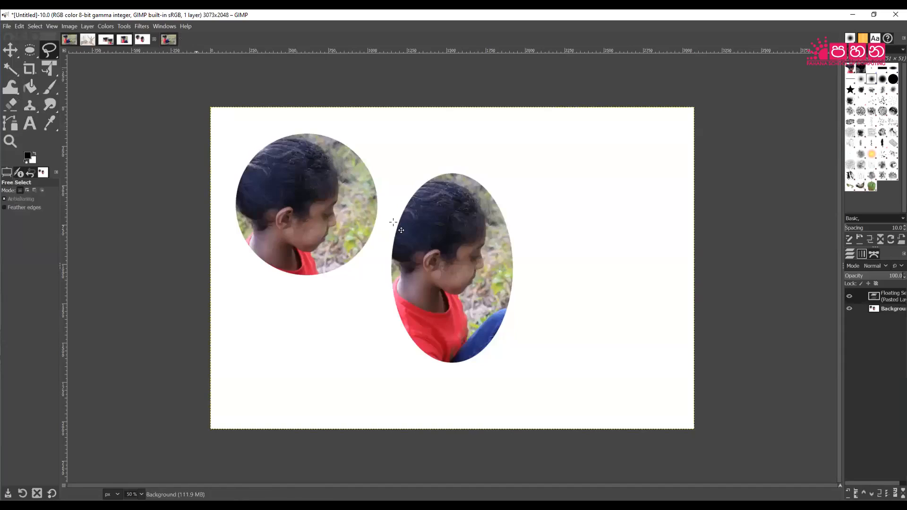
left_click_drag(458, 212, 558, 167)
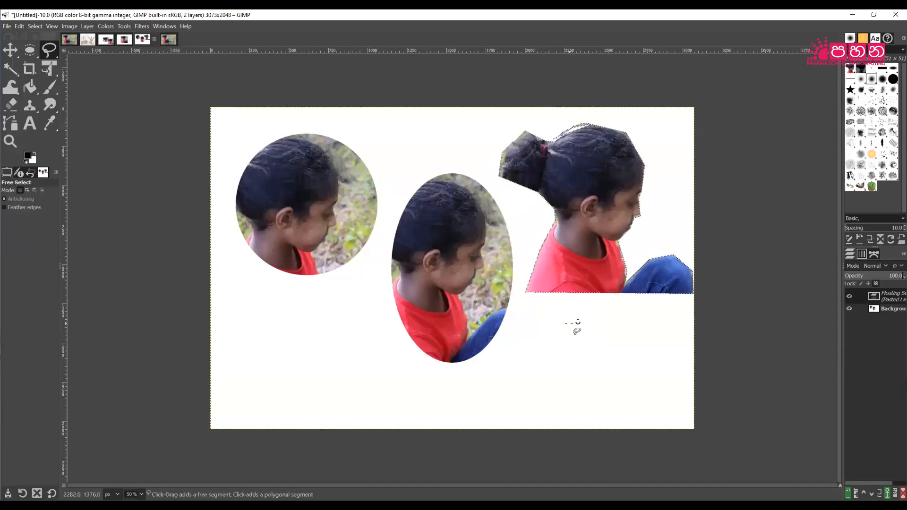
left_click(620, 475)
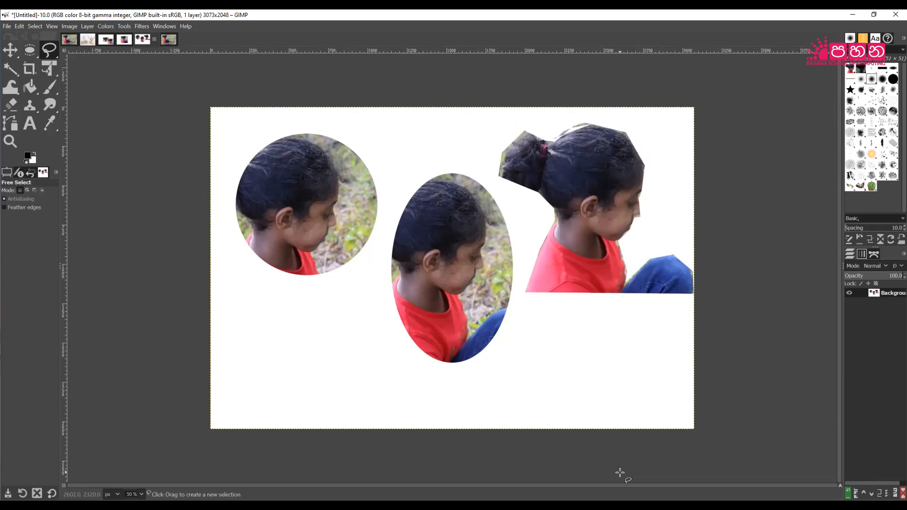
left_click(51, 52)
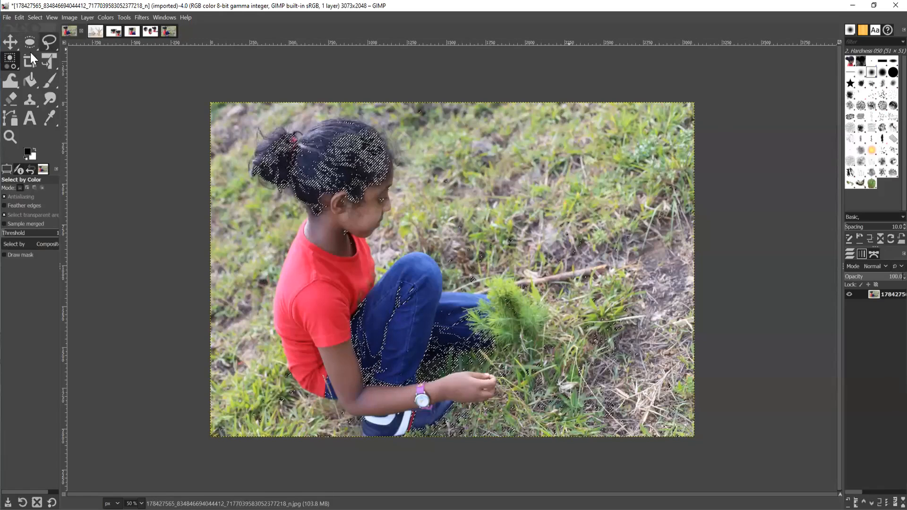
Fuzzy-select the red shirt's back, collar, sleeve and left edge with a lowered threshold.
left_click(9, 61)
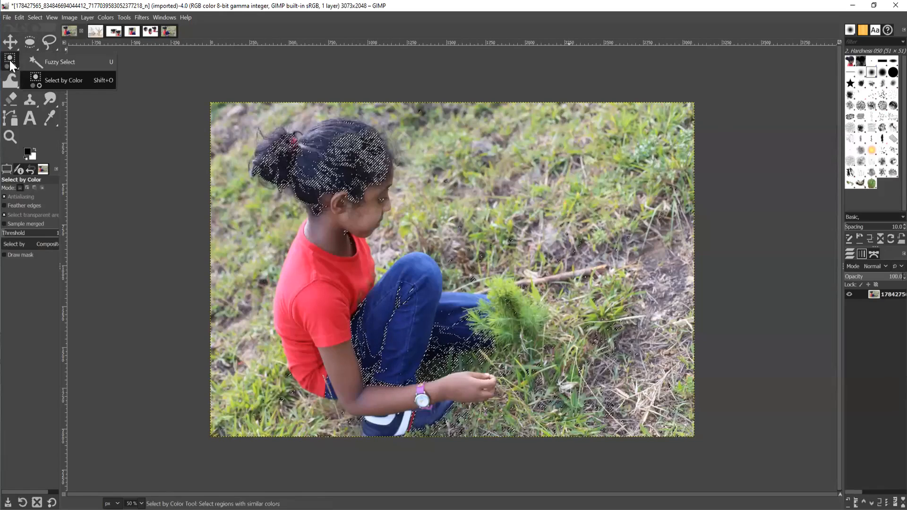
left_click(53, 60)
left_click(292, 276)
left_click_drag(292, 276, 284, 268)
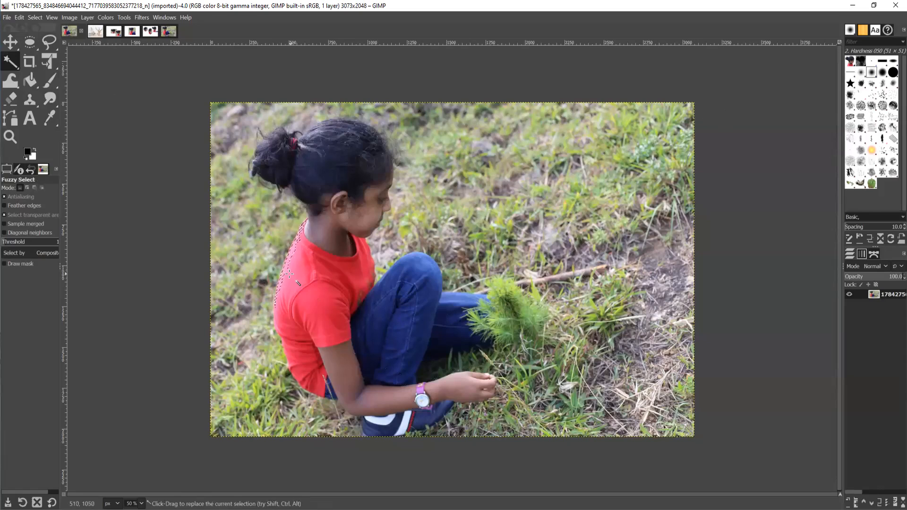
left_click(292, 280)
left_click(329, 264)
left_click_drag(309, 310, 309, 310)
left_click(286, 285)
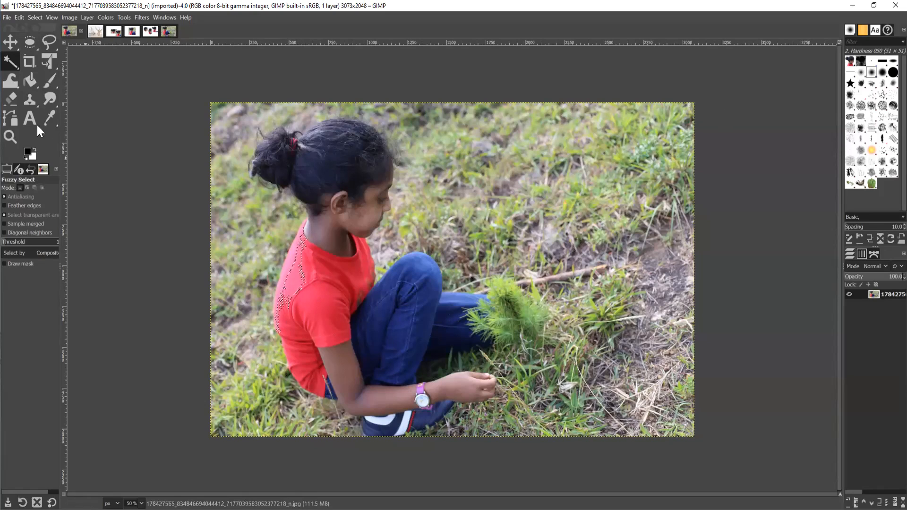
Select by Color, trying grass, skin, shirt and jeans tones before settling on the dark hair.
right_click(13, 64)
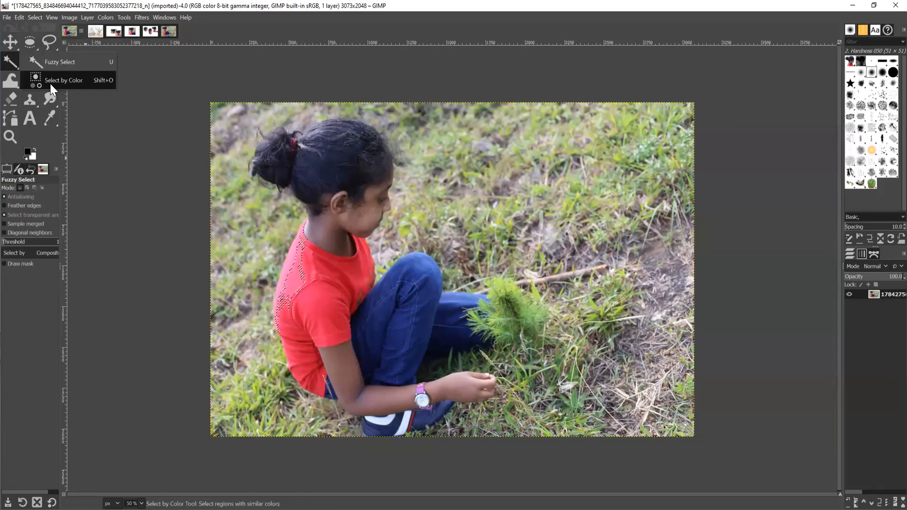
left_click(50, 83)
left_click(341, 268)
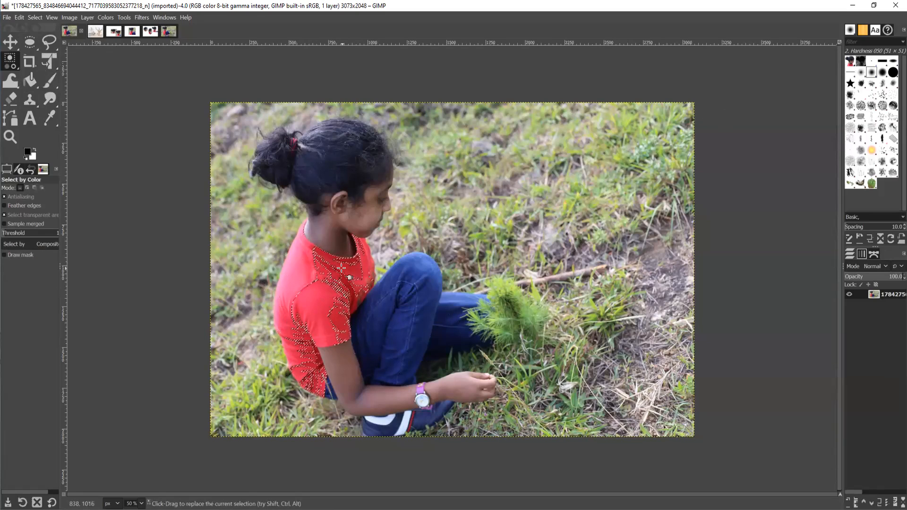
left_click(508, 288)
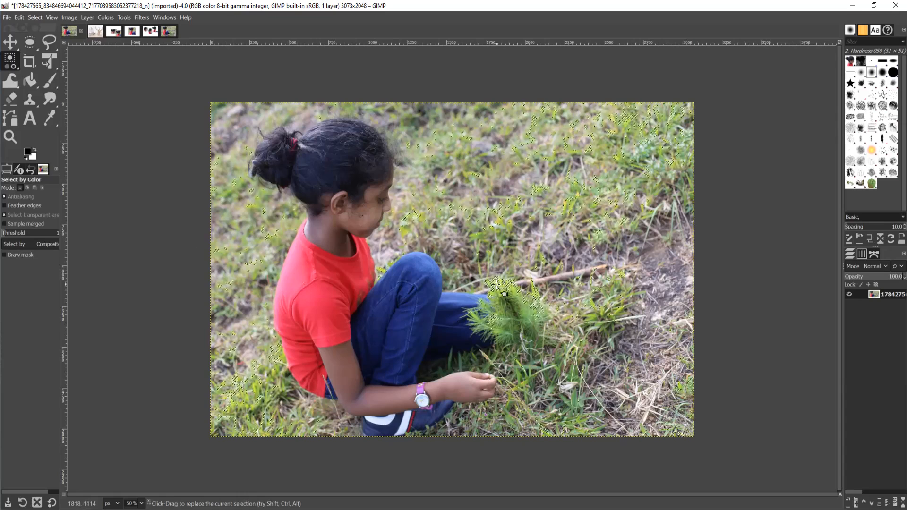
left_click(460, 387)
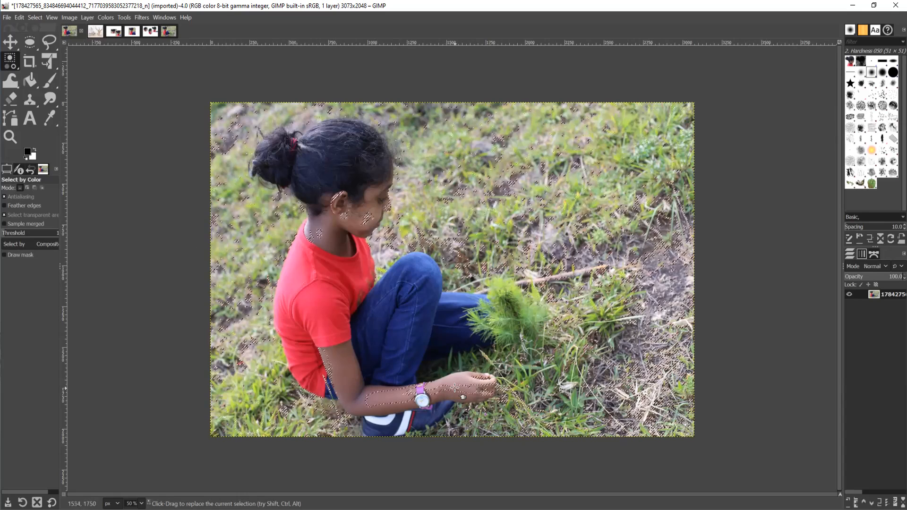
left_click(335, 327)
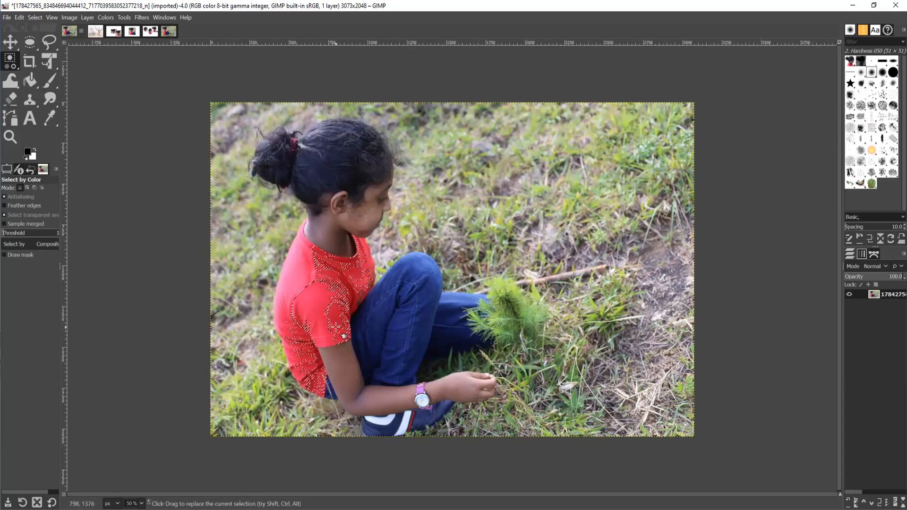
left_click(426, 321)
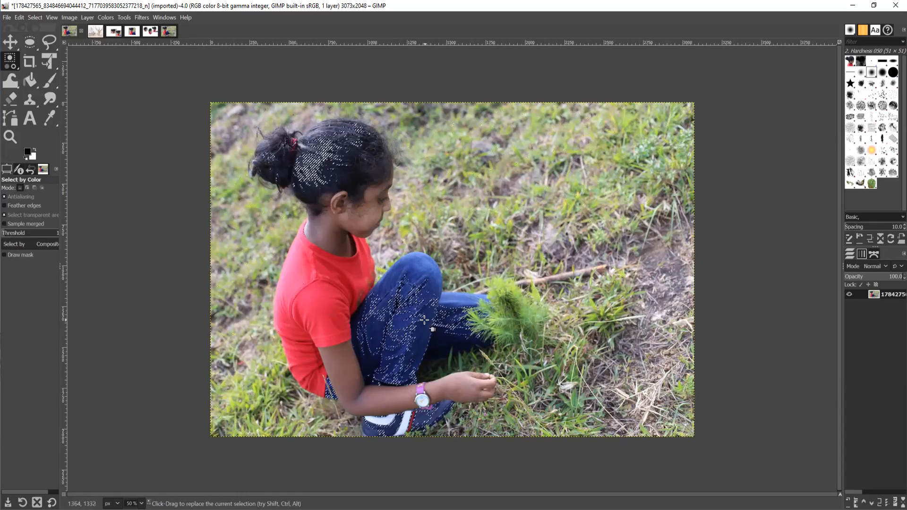
left_click(367, 168)
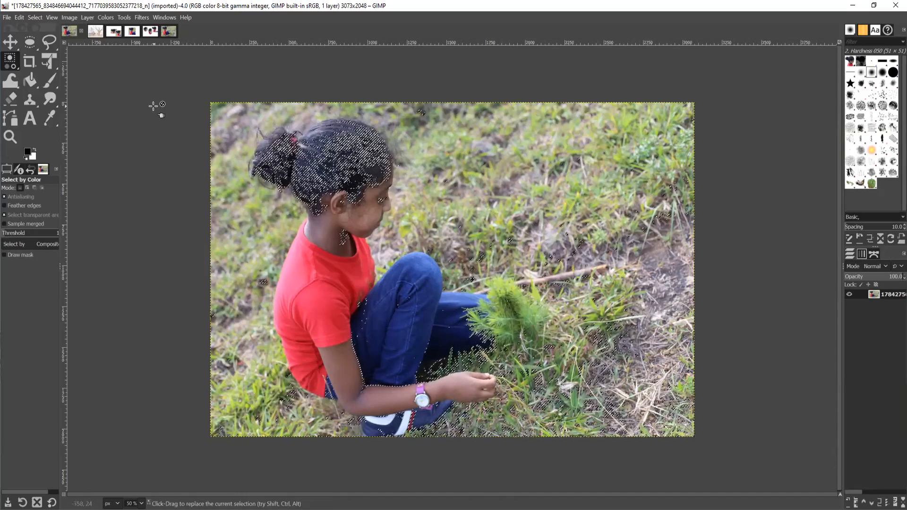
Select the lighter ground by colour, then create a new default blank white image.
left_click(221, 124)
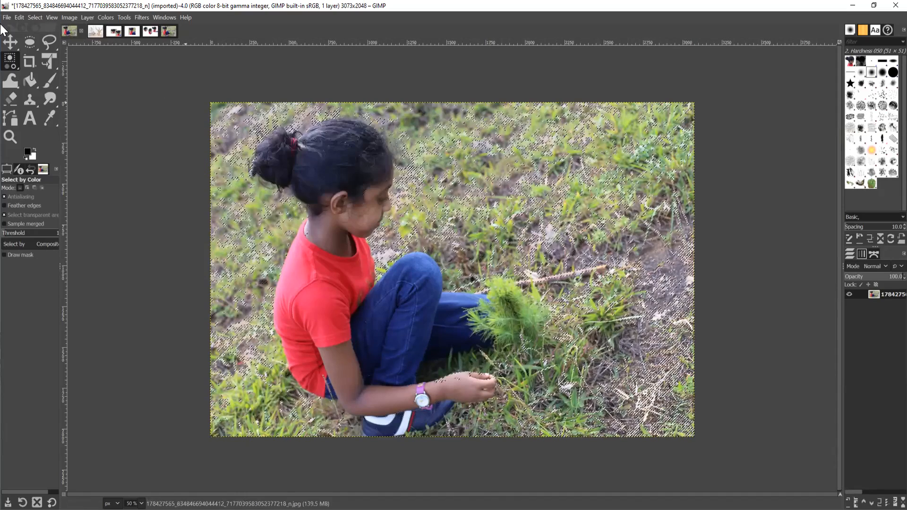
key("alt+f")
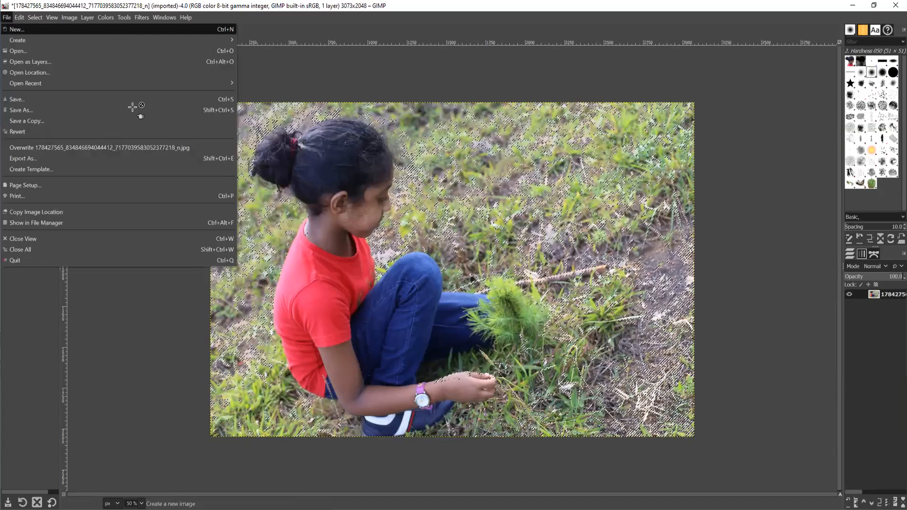
key("Return")
key("Return")
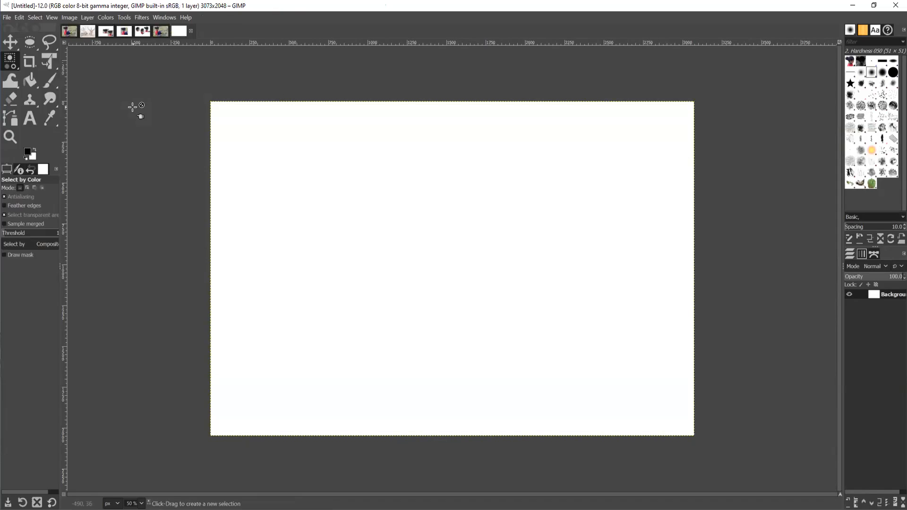
Draw a thick black freehand loop across the top of the canvas with the Pencil.
right_click(54, 86)
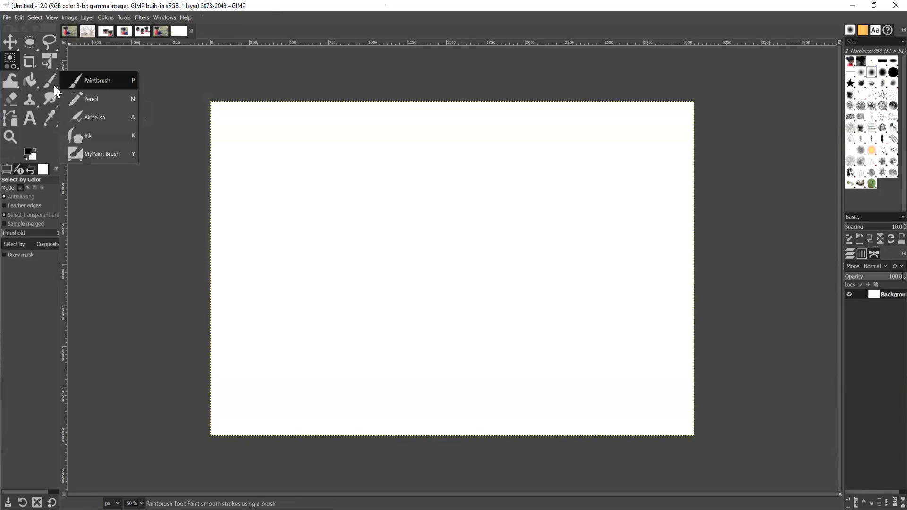
left_click(75, 99)
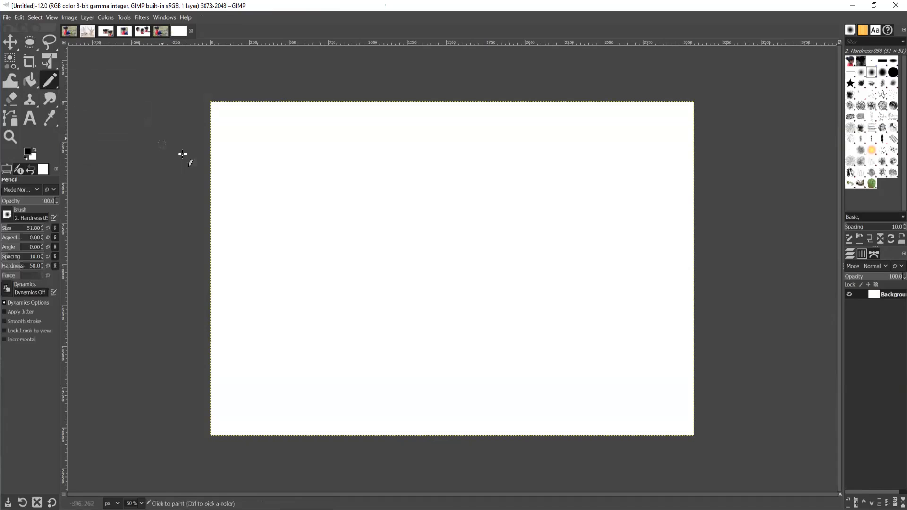
mouse_move(277, 161)
left_mouse_down()
mouse_move(436, 153)
mouse_move(449, 185)
mouse_move(293, 191)
mouse_move(293, 206)
mouse_move(372, 217)
mouse_move(461, 210)
mouse_move(517, 144)
mouse_move(626, 151)
left_mouse_up()
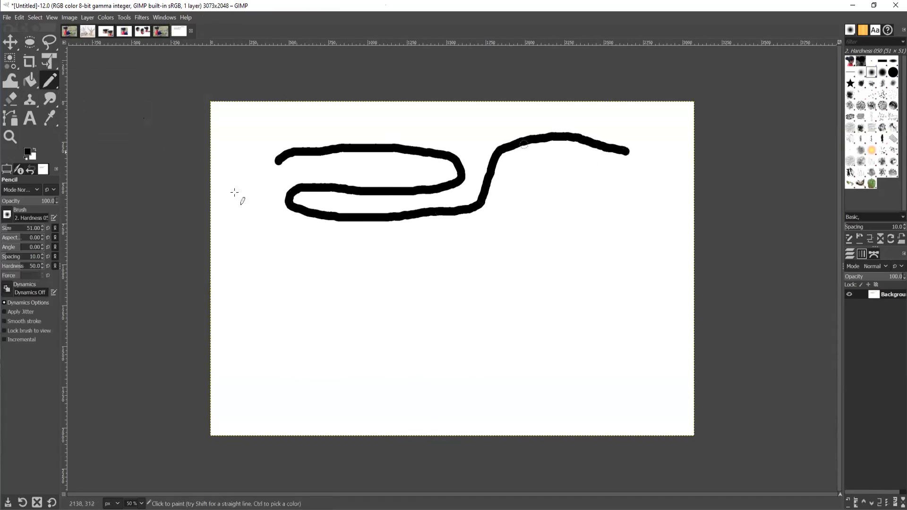
left_click(27, 152)
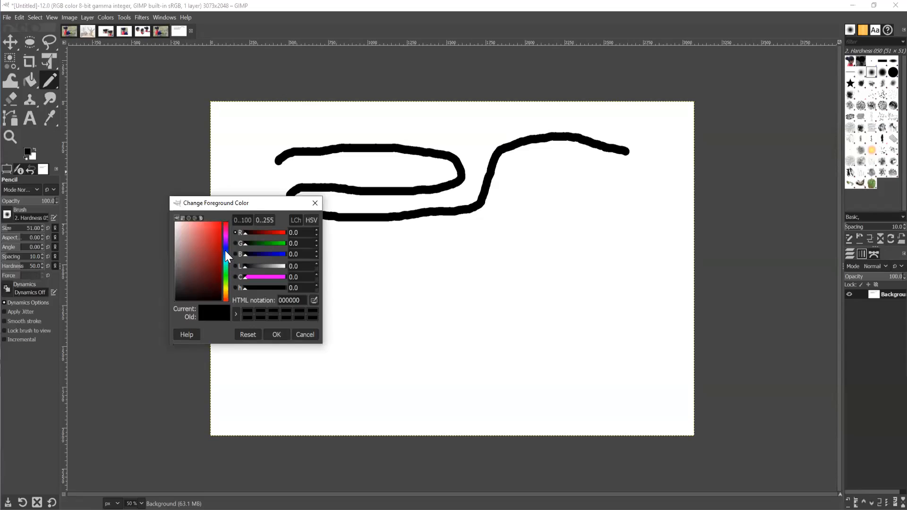
Set the foreground colour to the bright pink d73488.
left_click(225, 250)
left_click(217, 230)
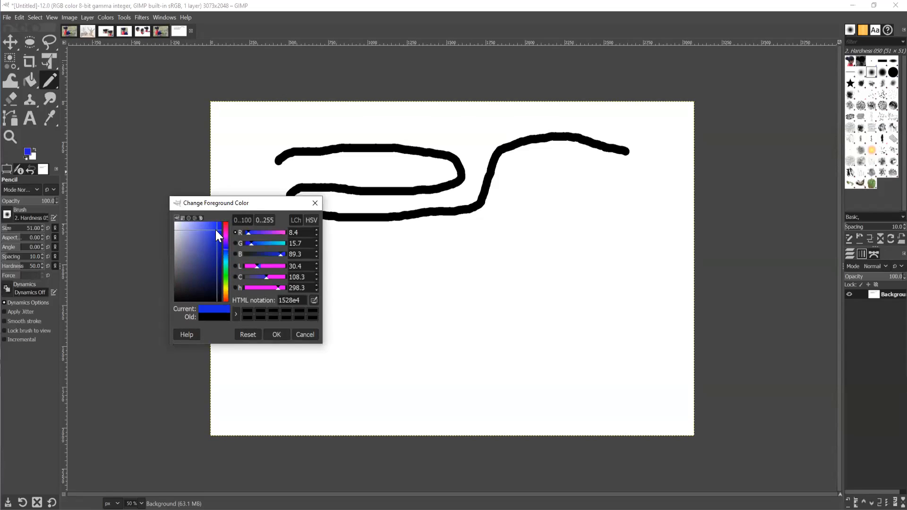
left_click(197, 251)
left_click(226, 294)
left_click(214, 265)
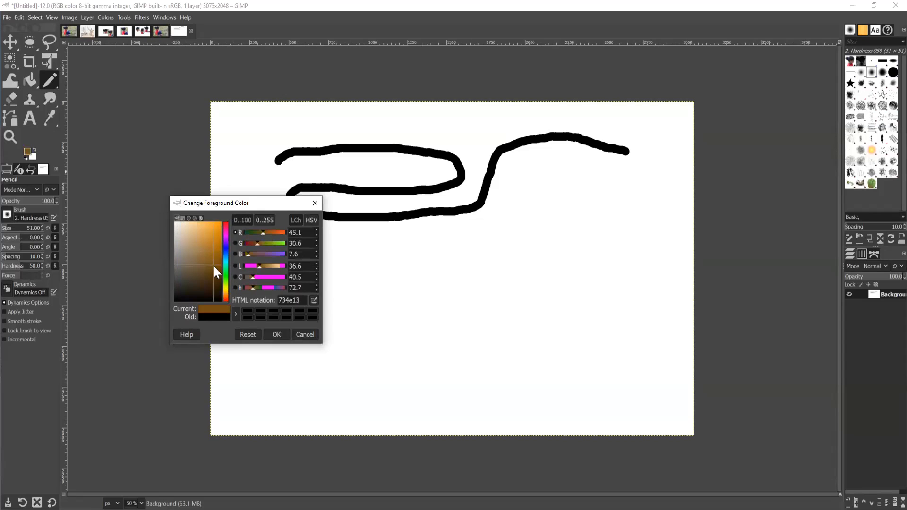
left_click(225, 230)
left_click(211, 234)
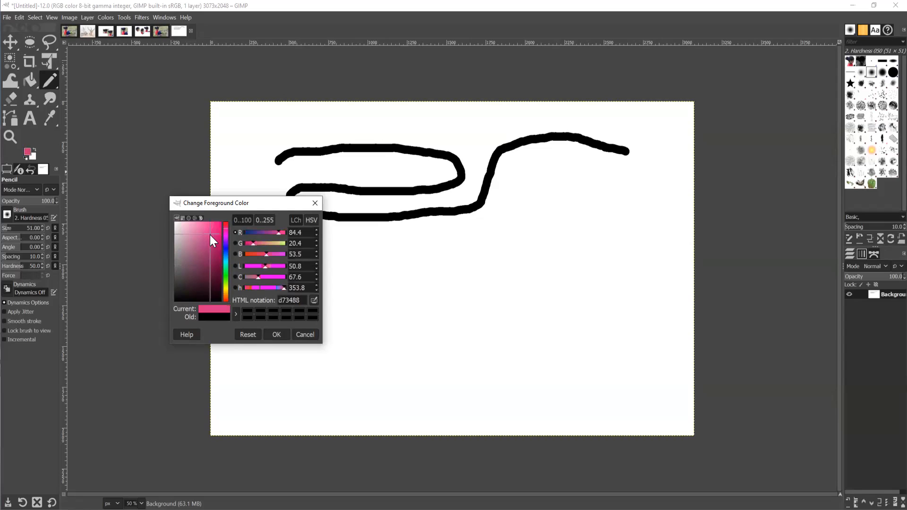
left_click(276, 335)
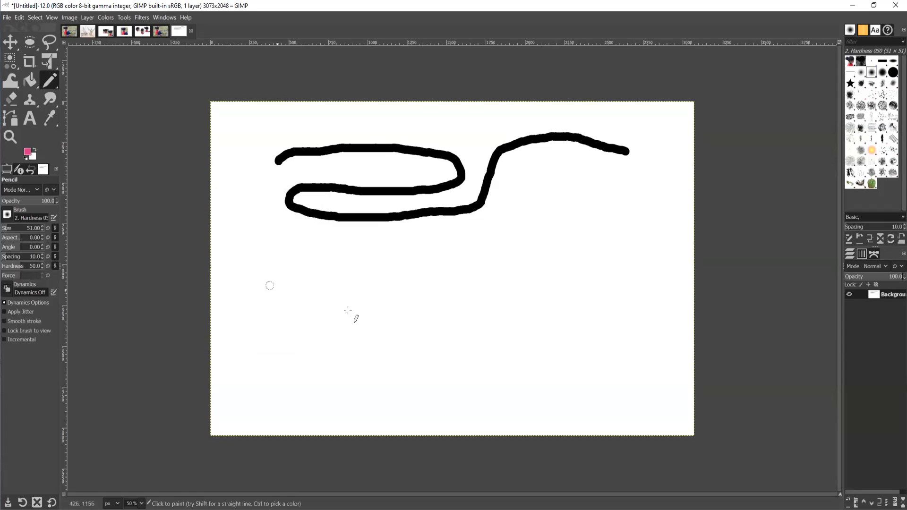
Draw three pink pencil strokes of decreasing thickness beneath the black loop.
mouse_move(248, 215)
left_mouse_down()
mouse_move(347, 254)
mouse_move(385, 239)
mouse_move(394, 256)
mouse_move(455, 242)
mouse_move(491, 250)
mouse_move(537, 195)
mouse_move(593, 192)
left_mouse_up()
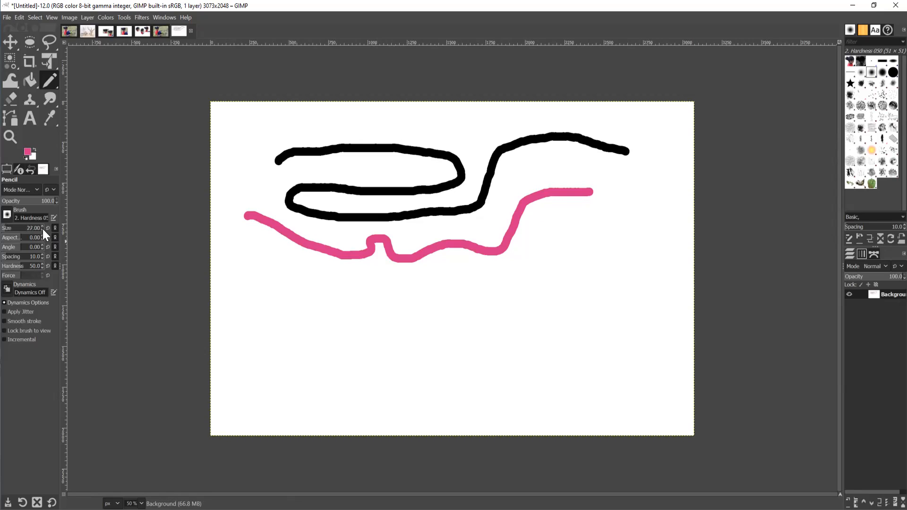
mouse_move(258, 286)
left_mouse_down()
mouse_move(350, 305)
mouse_move(428, 309)
mouse_move(512, 294)
mouse_move(552, 273)
left_mouse_up()
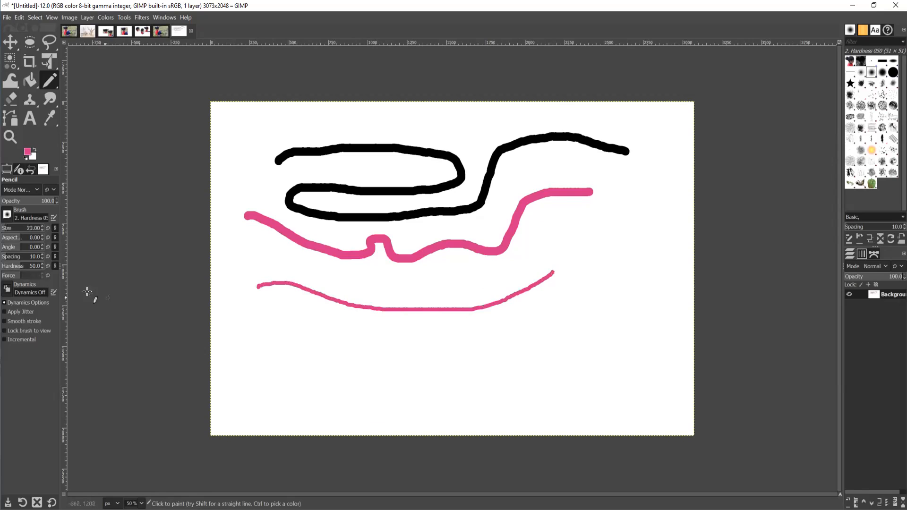
left_click(42, 225)
mouse_move(259, 324)
left_mouse_down()
mouse_move(435, 339)
mouse_move(518, 334)
mouse_move(533, 323)
left_mouse_up()
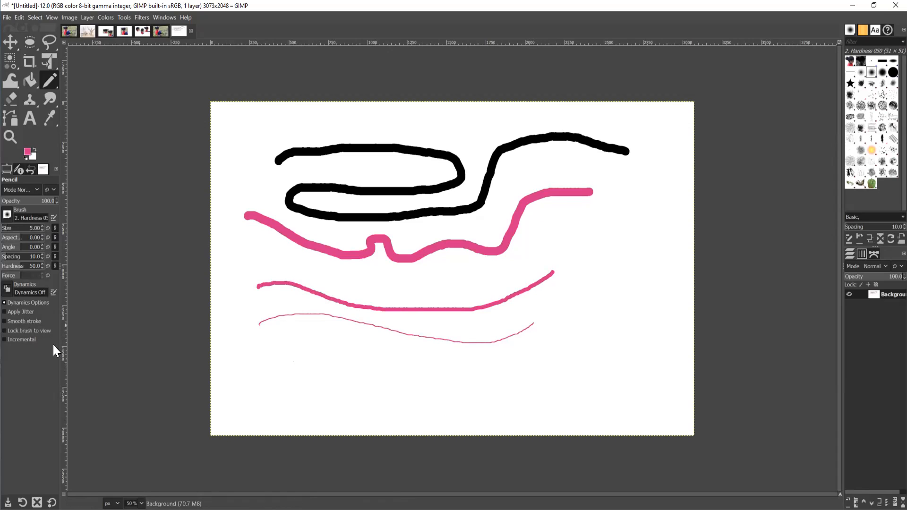
left_click(27, 154)
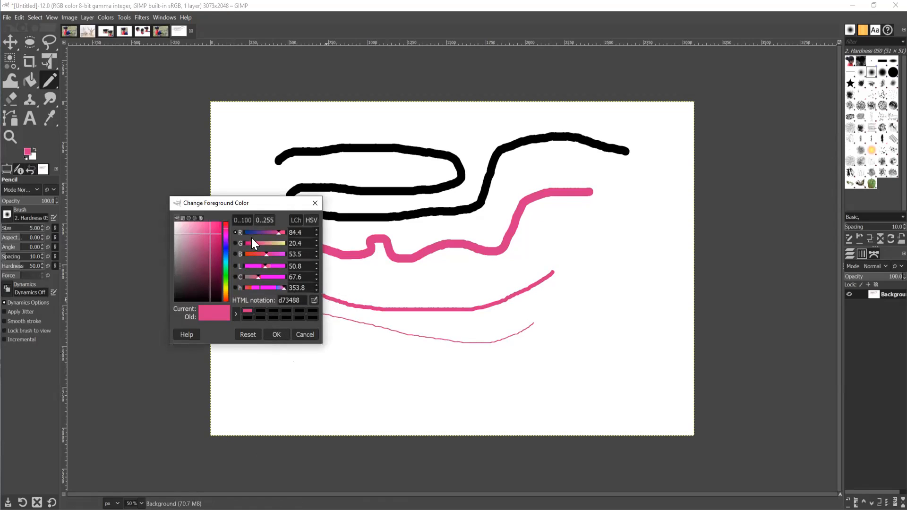
Set the foreground colour to pure red: R 255, G 0, B 0.
left_click_drag(303, 232, 280, 233)
left_click(316, 230)
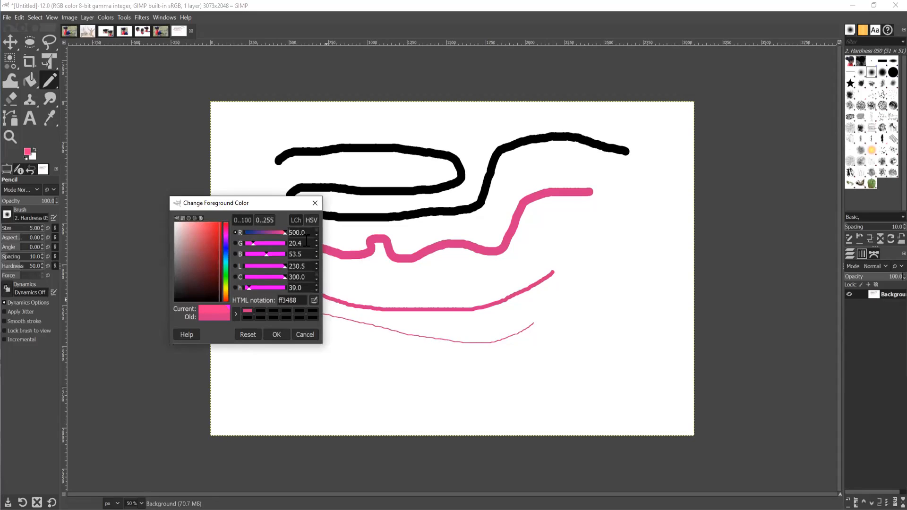
left_click_drag(310, 234, 258, 231)
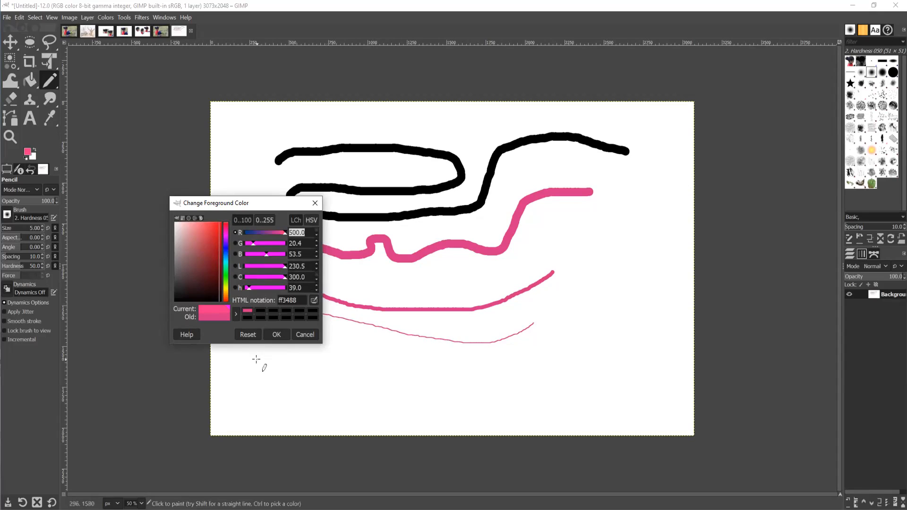
type("255")
key("Tab")
type("0")
key("Tab")
key("Tab")
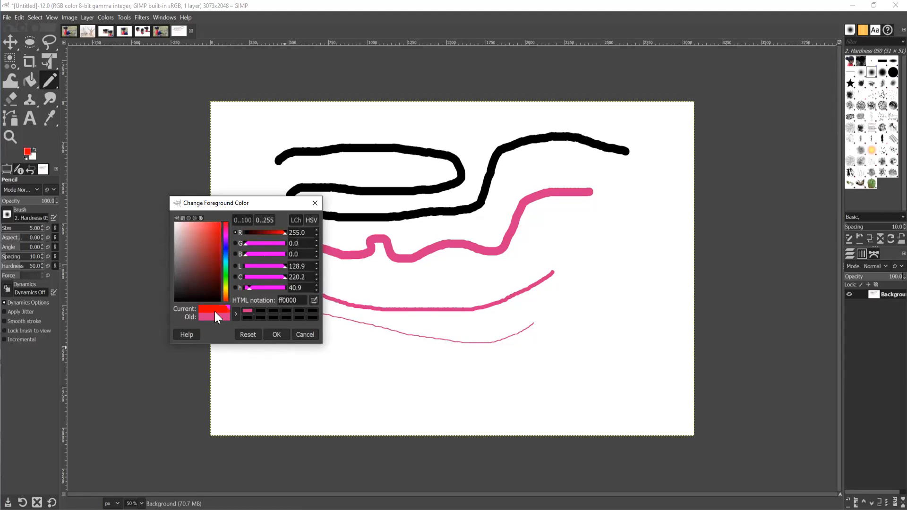
left_click(277, 335)
Draw a thin red line near the bottom and a thick red curve down the right side.
mouse_move(267, 370)
left_mouse_down()
mouse_move(289, 359)
mouse_move(448, 380)
mouse_move(500, 369)
left_mouse_up()
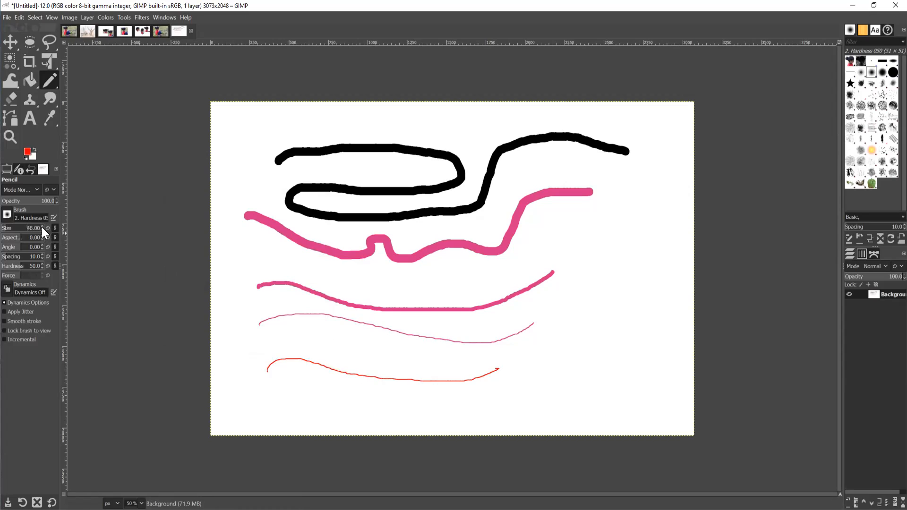
mouse_move(636, 202)
left_mouse_down()
mouse_move(589, 285)
mouse_move(582, 357)
mouse_move(562, 383)
mouse_move(514, 397)
left_mouse_up()
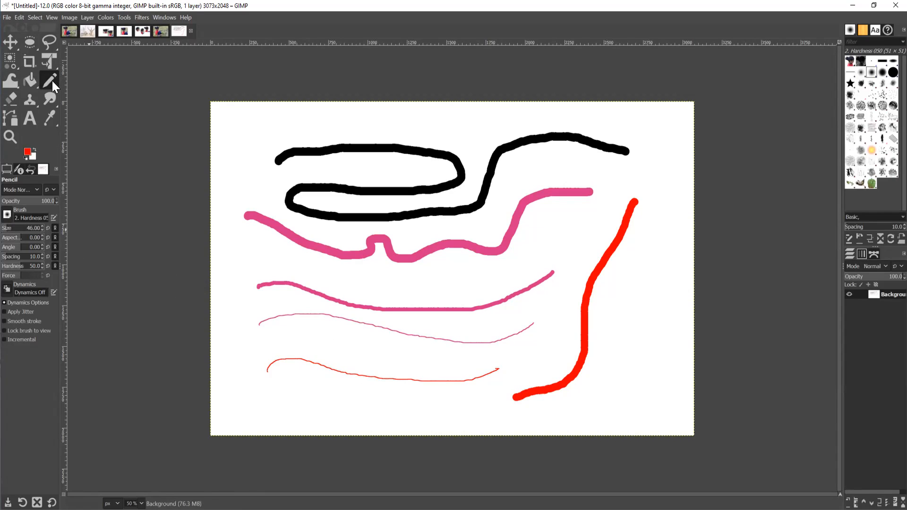
left_click_drag(52, 80, 83, 86)
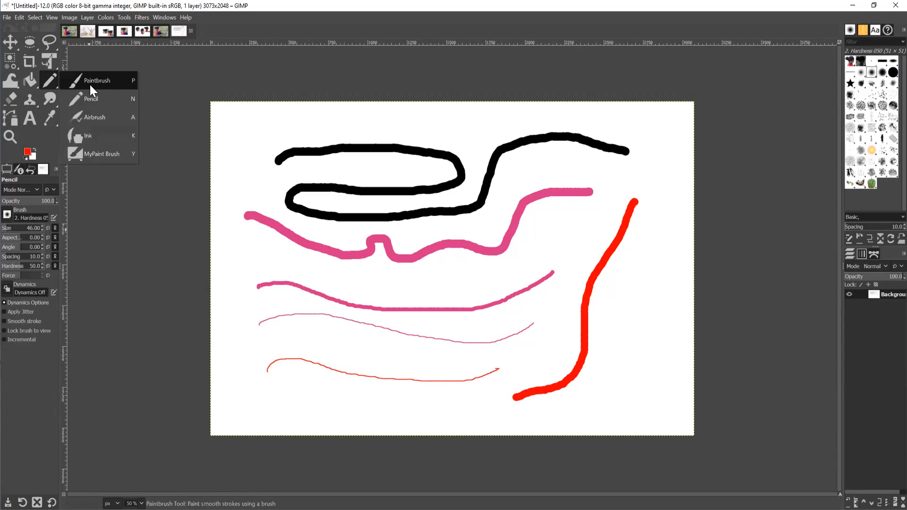
Paint soft red Paintbrush strokes across the top and, at size 74, the lower left.
left_click(89, 83)
left_click_drag(236, 128, 440, 119)
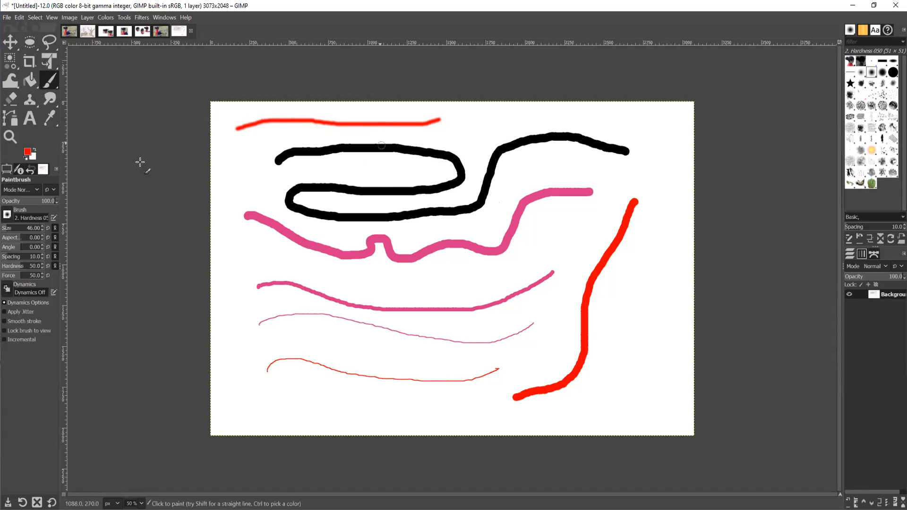
left_click(43, 227)
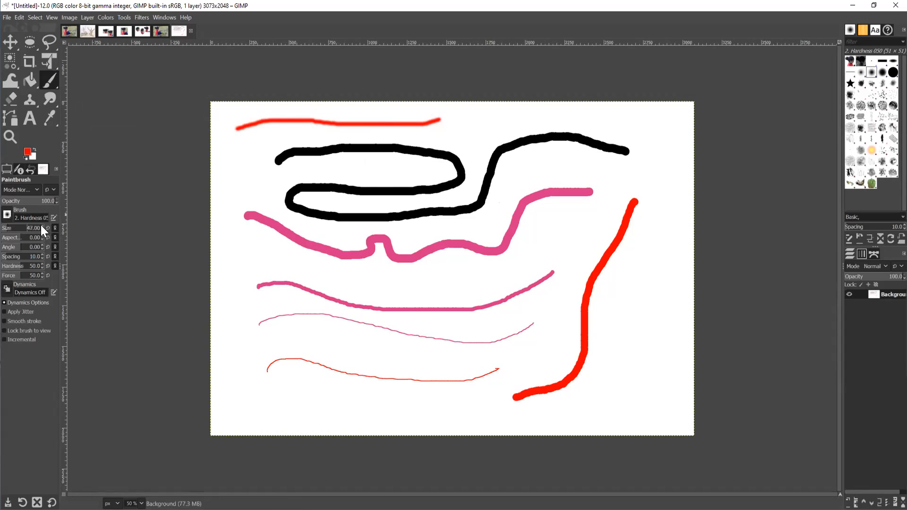
left_click(43, 226)
left_click_drag(229, 420, 454, 401)
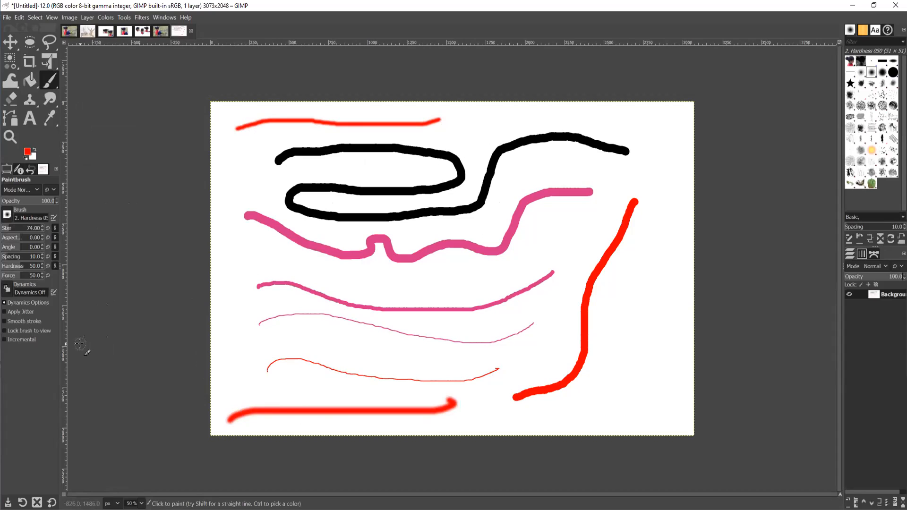
Leave the brush shape unchanged and start creating another new image.
left_click(7, 215)
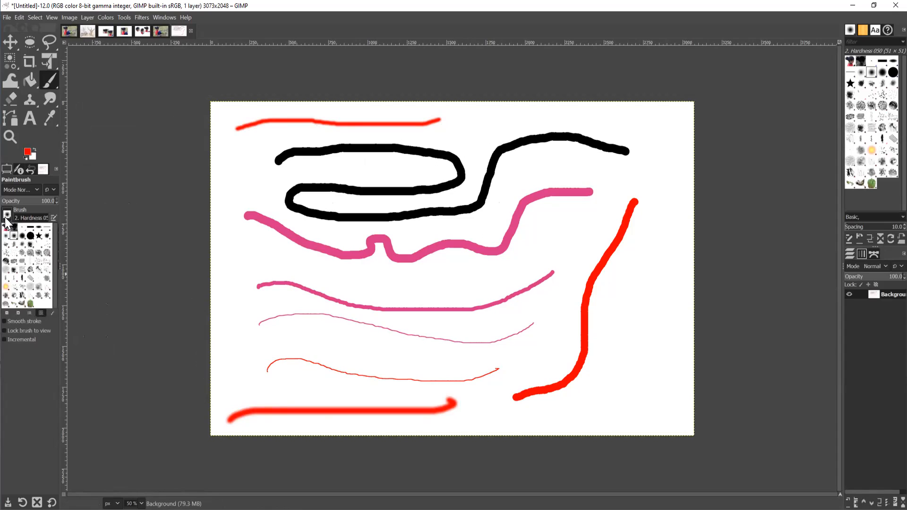
left_click(5, 217)
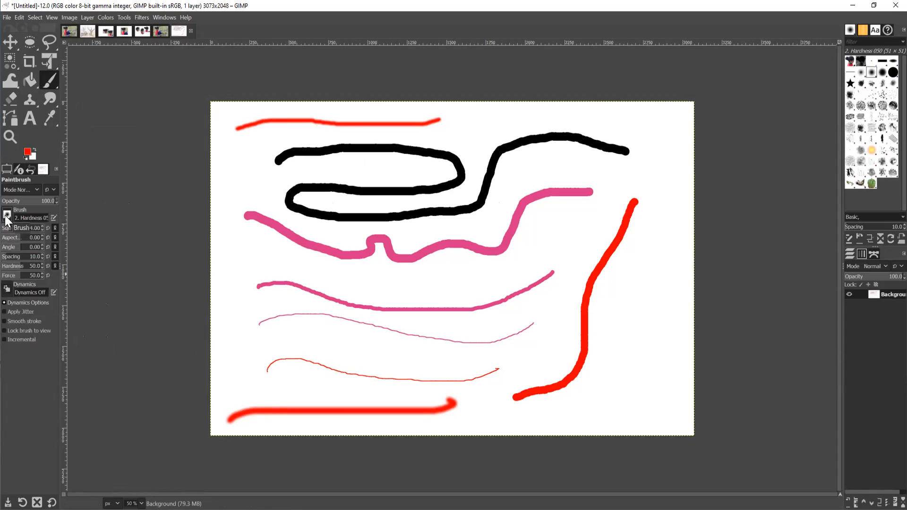
left_click(7, 18)
left_click(7, 26)
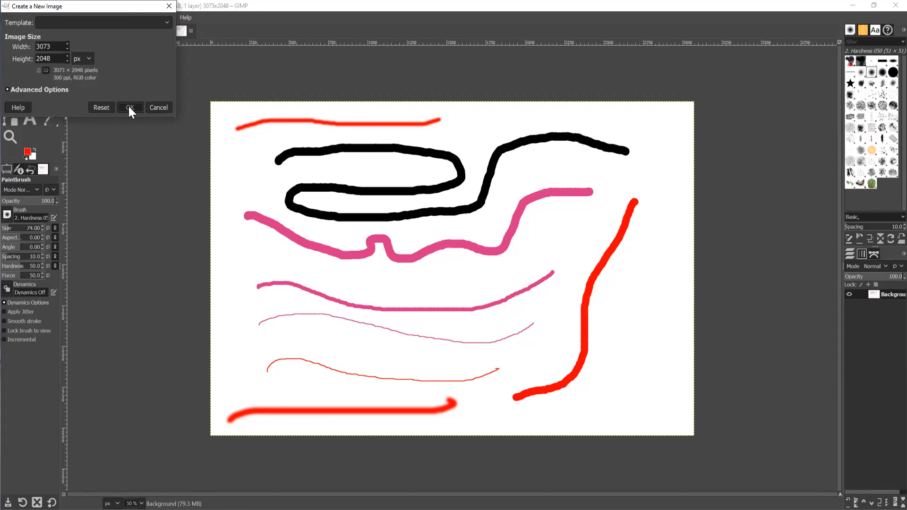
Create a new default image and paint a red Star-brush line across the upper canvas.
left_click(128, 107)
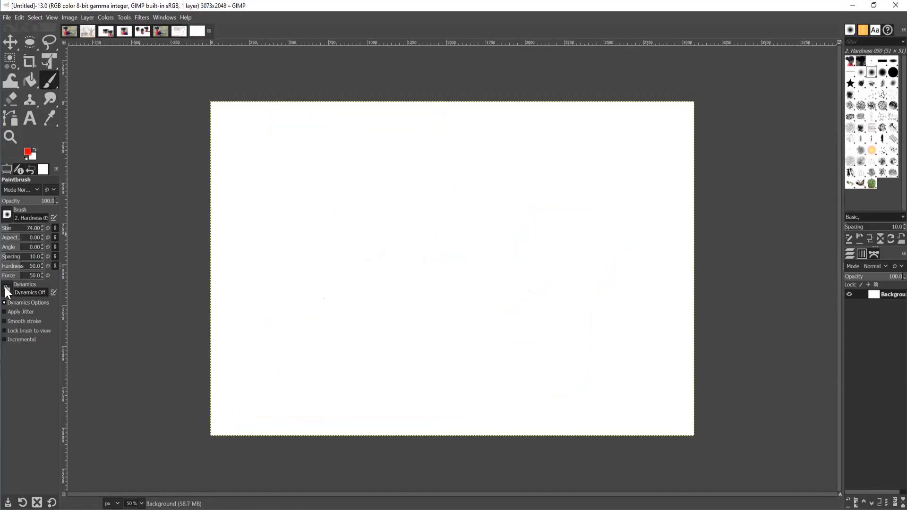
left_click(7, 215)
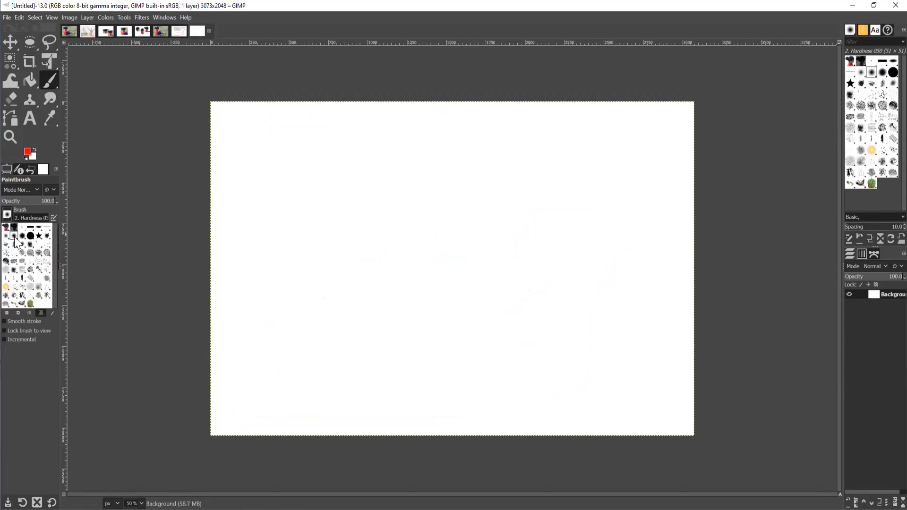
left_click(39, 236)
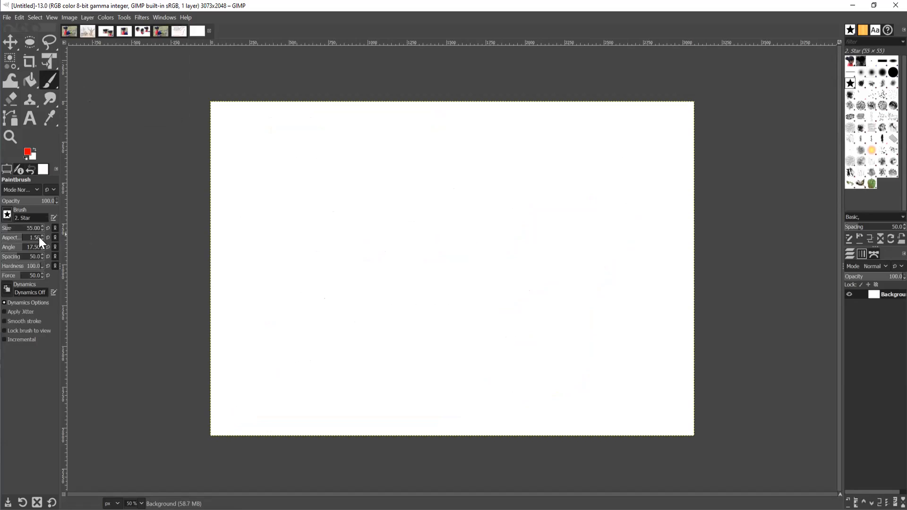
left_click_drag(262, 159, 457, 166)
Stamp scattered red stars and add an S-shaped star stroke at the upper right.
left_click(342, 208)
left_click(417, 249)
left_click(251, 265)
left_click(312, 310)
left_click(316, 247)
left_click(376, 302)
left_click_drag(497, 267, 498, 262)
left_click(476, 195)
left_click(517, 161)
left_click(550, 198)
left_click(458, 127)
left_click(521, 127)
mouse_move(646, 138)
left_mouse_down()
mouse_move(642, 202)
mouse_move(598, 211)
left_mouse_up()
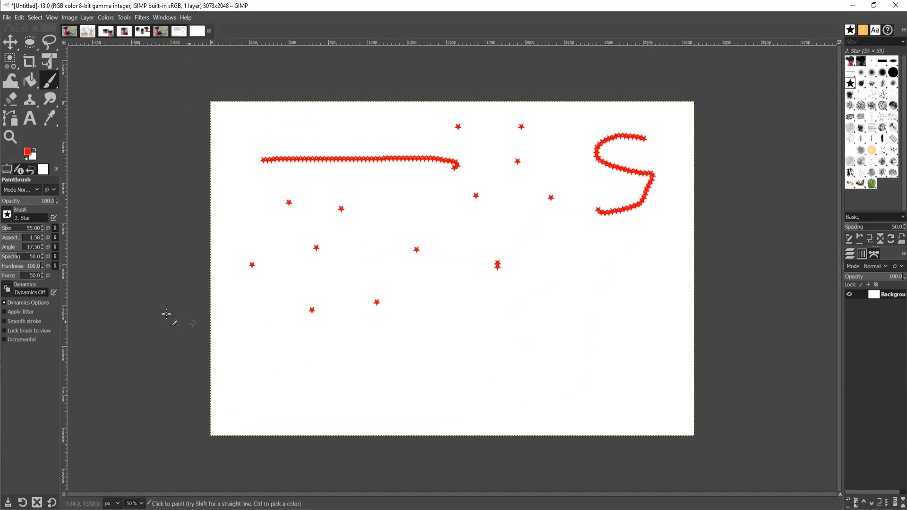
Paint a curving row of green peppers along the bottom with the z Pepper brush.
left_click(8, 215)
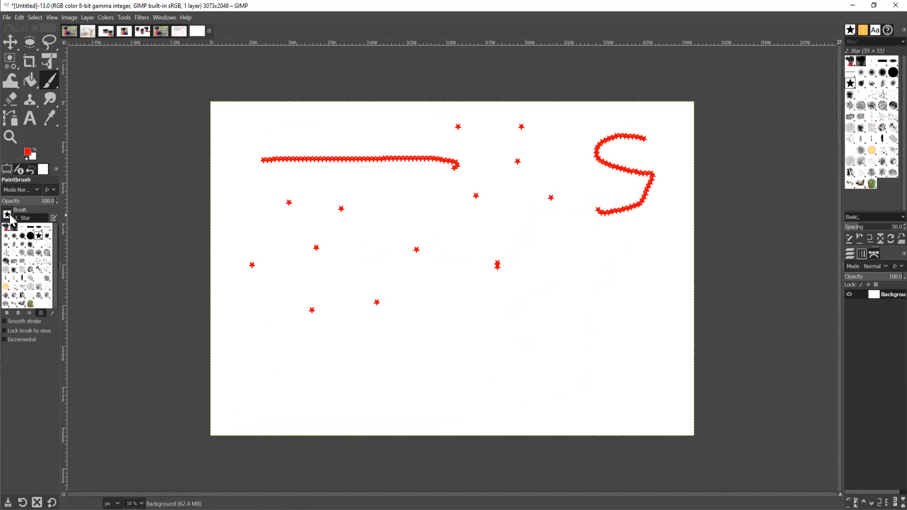
left_click(32, 304)
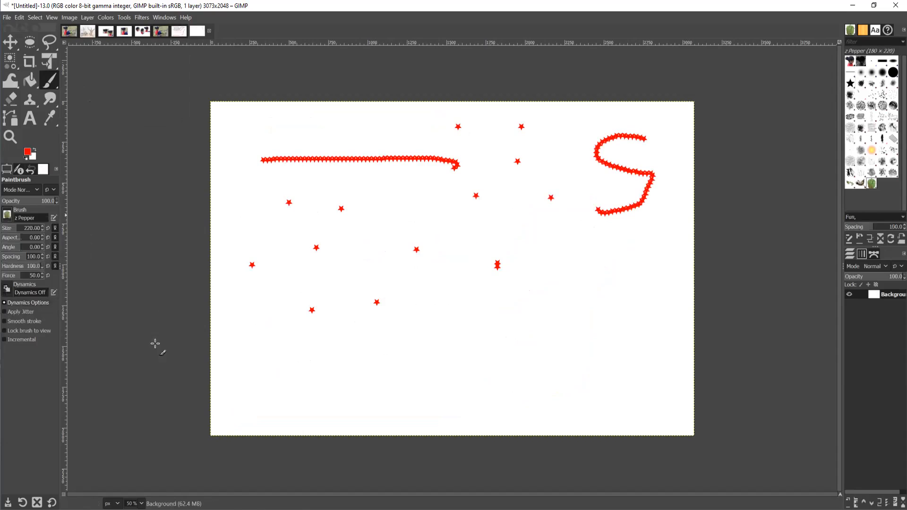
left_click(248, 375)
mouse_move(295, 358)
left_mouse_down()
mouse_move(377, 381)
mouse_move(478, 391)
mouse_move(598, 358)
mouse_move(626, 389)
left_mouse_up()
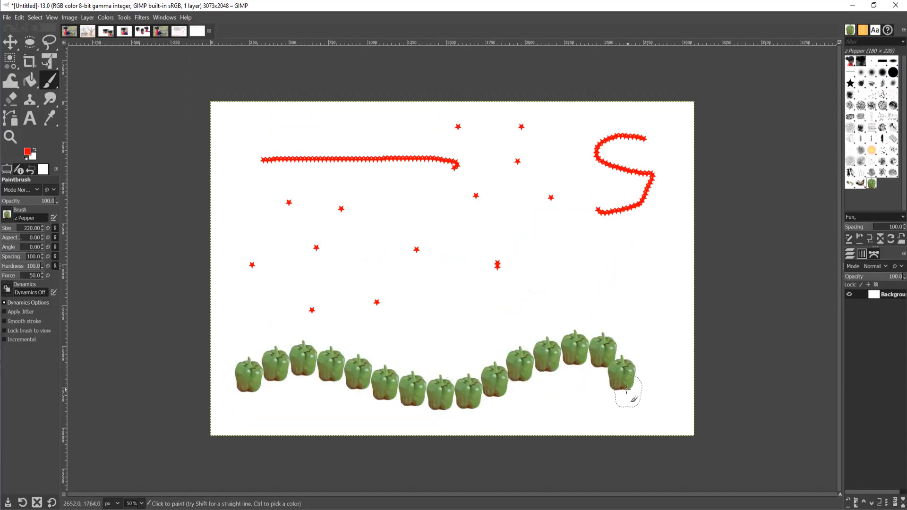
Add a Texture 01 wave above the peppers and a Splats 01 stroke across the middle.
left_click(7, 215)
left_click(5, 297)
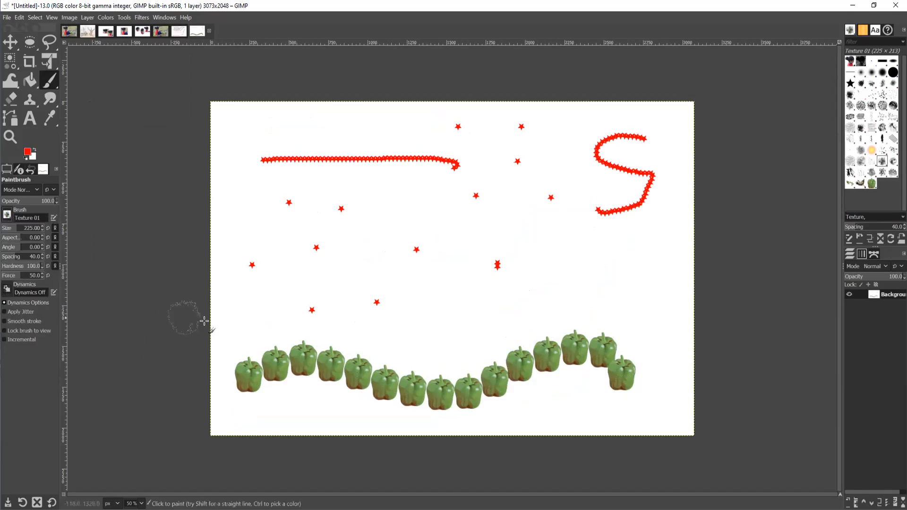
mouse_move(231, 331)
left_mouse_down()
mouse_move(302, 296)
mouse_move(359, 292)
mouse_move(461, 318)
mouse_move(544, 297)
mouse_move(626, 300)
left_mouse_up()
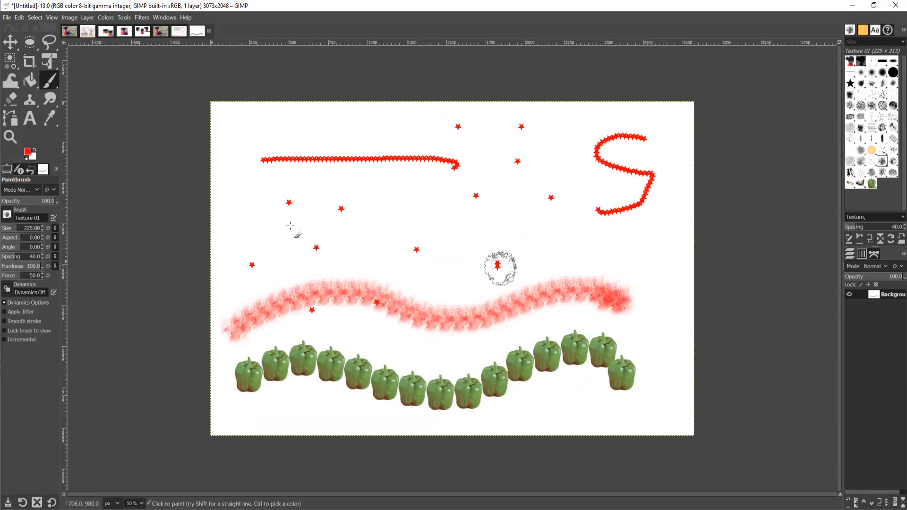
left_click(7, 215)
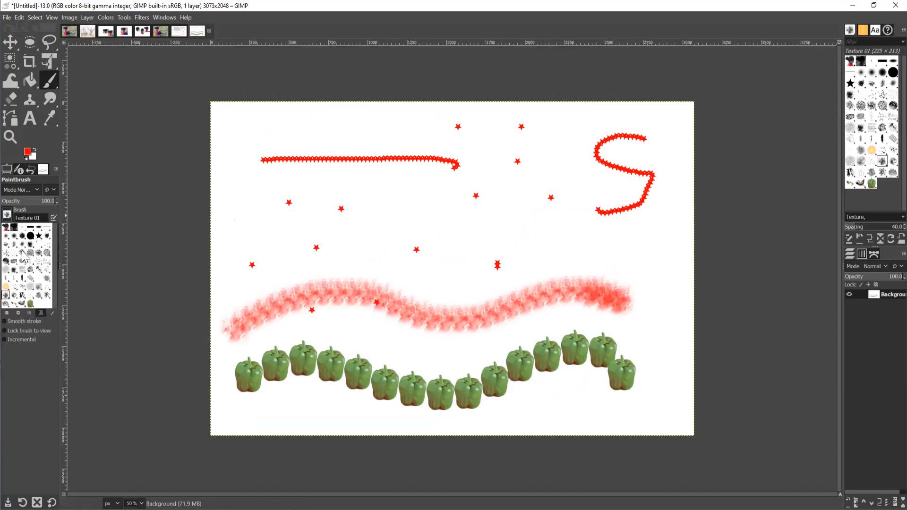
left_click(26, 297)
mouse_move(234, 270)
left_mouse_down()
mouse_move(236, 260)
mouse_move(374, 236)
mouse_move(451, 258)
mouse_move(505, 253)
mouse_move(529, 238)
left_mouse_up()
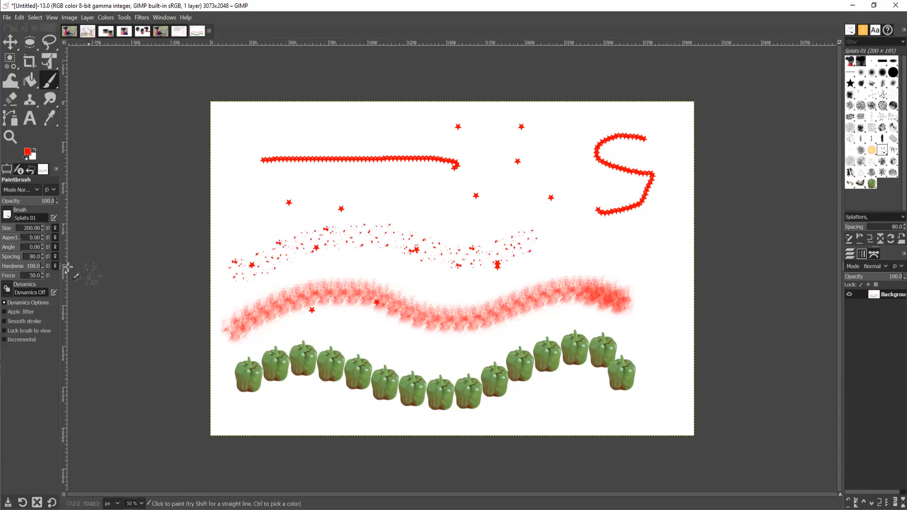
Add a Vegetation 01 foliage stroke and a Bristles 02 stroke under the star line.
left_click(7, 216)
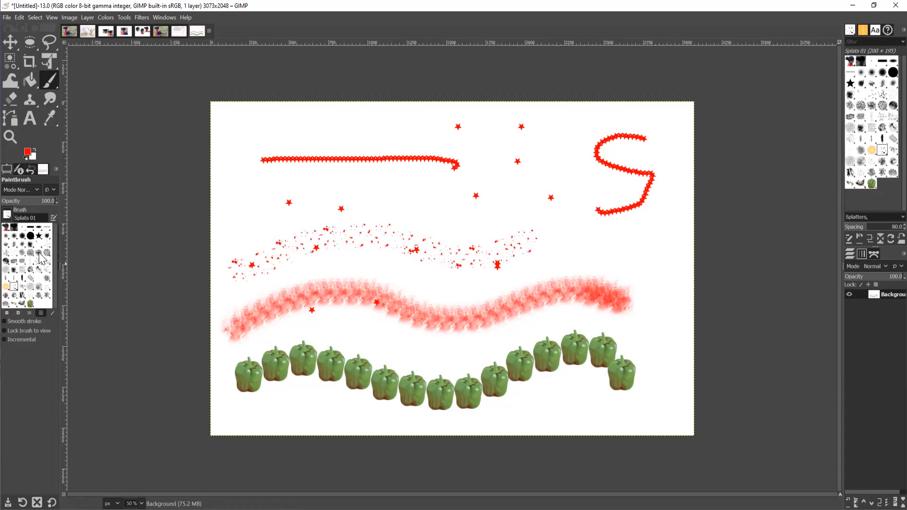
left_click(47, 297)
mouse_move(237, 228)
left_mouse_down()
mouse_move(435, 209)
mouse_move(534, 233)
left_mouse_up()
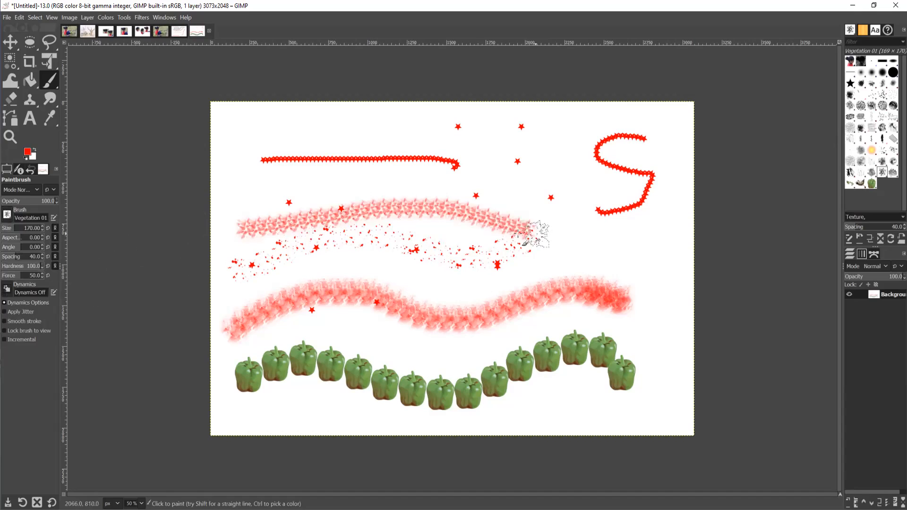
left_click(8, 216)
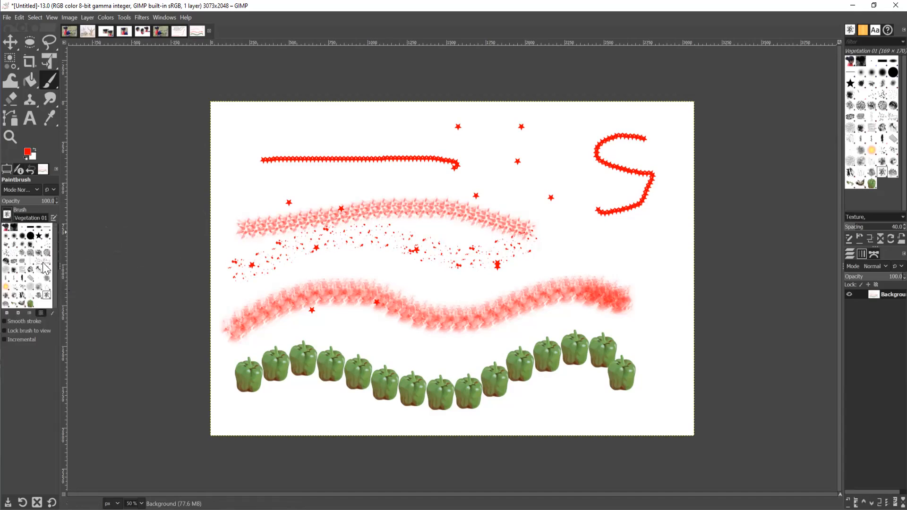
left_click(6, 253)
mouse_move(240, 187)
left_mouse_down()
mouse_move(412, 187)
mouse_move(543, 200)
mouse_move(573, 216)
left_mouse_up()
Paint an Acrylic 02 stroke along the top, then return to the z Pepper brush.
left_click(7, 215)
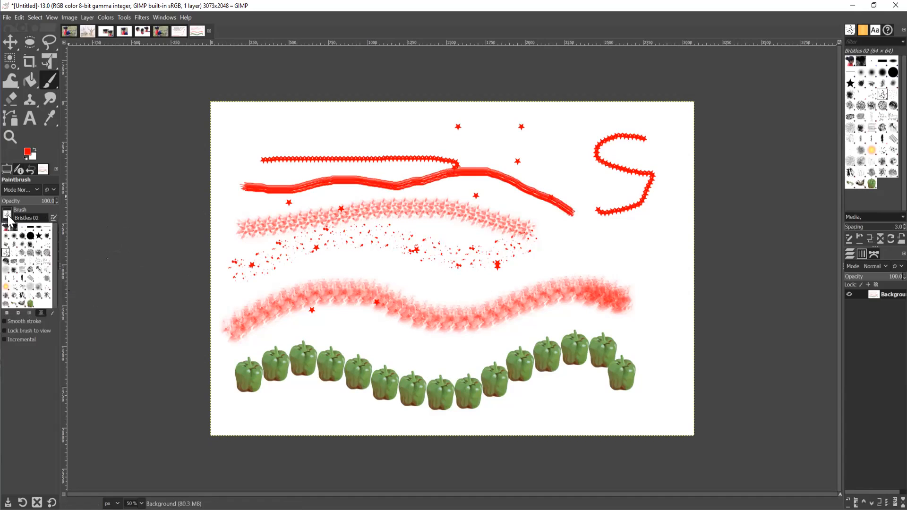
left_click(7, 249)
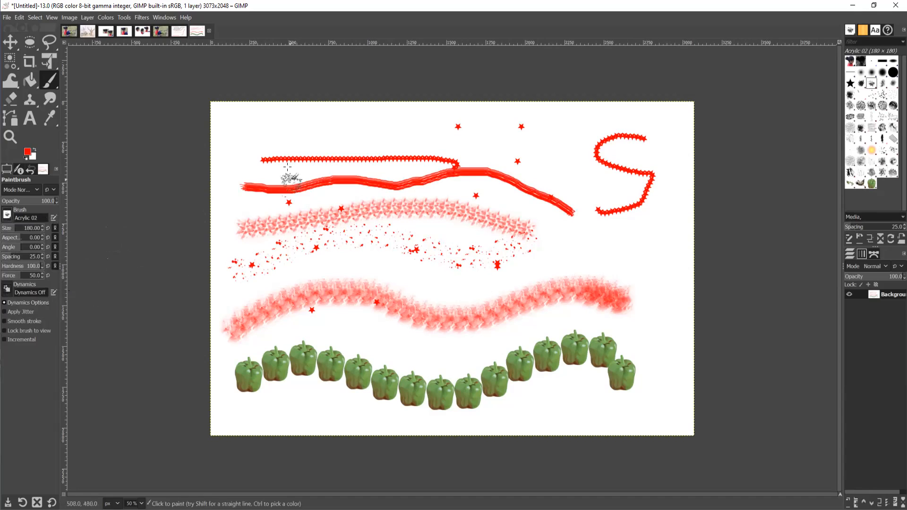
mouse_move(234, 126)
left_mouse_down()
mouse_move(383, 122)
mouse_move(584, 141)
left_mouse_up()
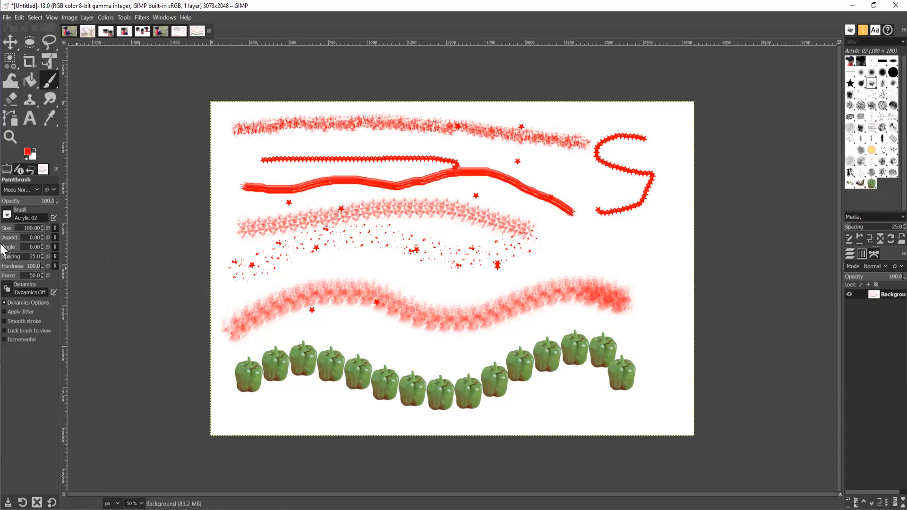
left_click(7, 216)
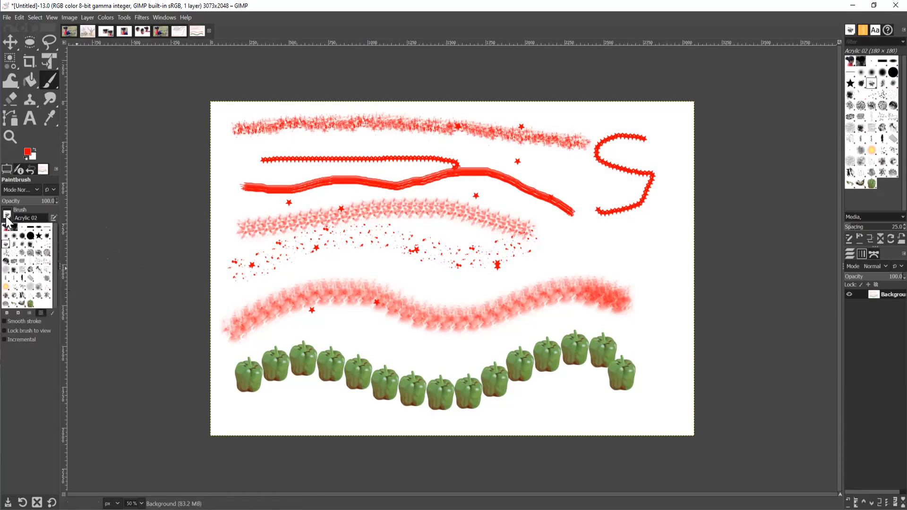
left_click(91, 207)
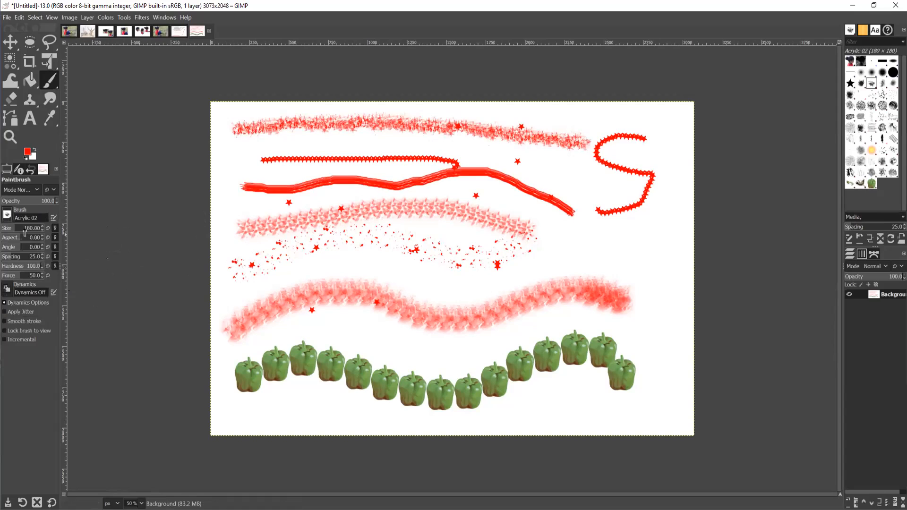
left_click(7, 216)
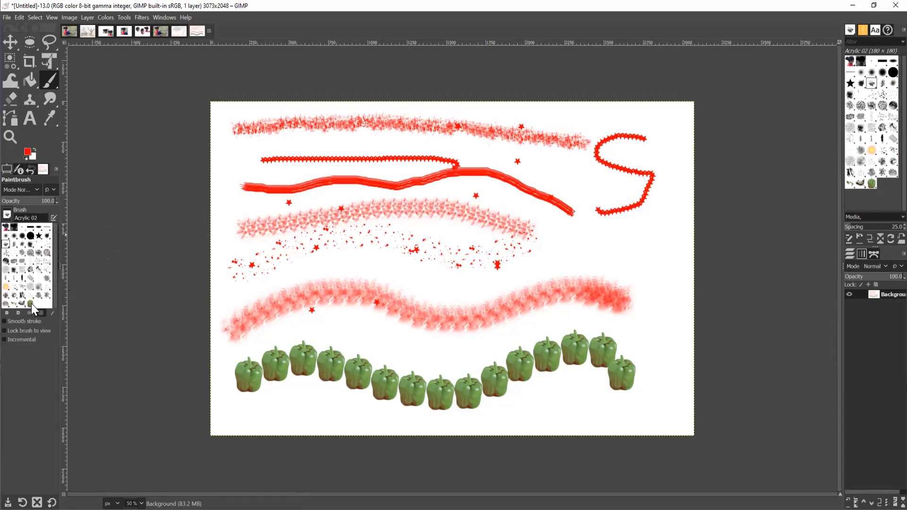
left_click(31, 303)
Paint rows of progressively larger green peppers across the middle of the canvas.
left_click_drag(431, 325, 474, 326)
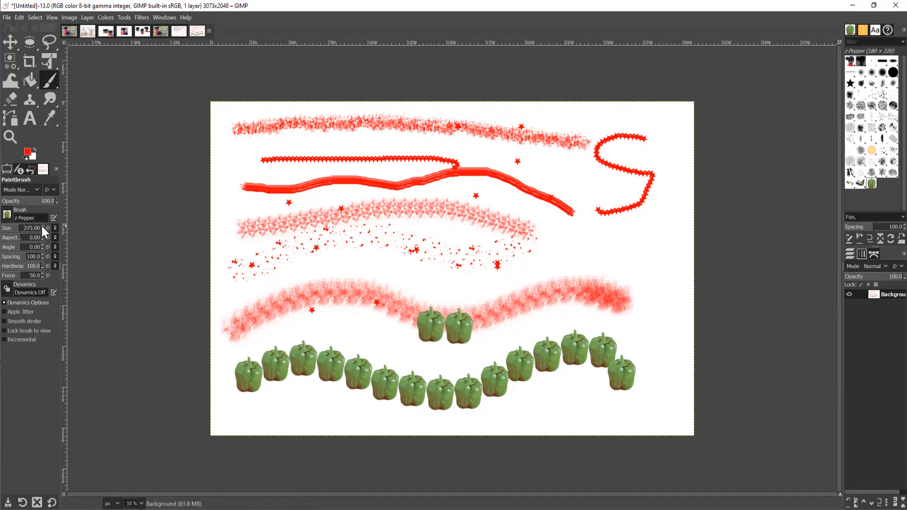
scroll(41, 228, "up", 6)
mouse_move(299, 299)
left_mouse_down()
mouse_move(336, 281)
mouse_move(471, 282)
left_mouse_up()
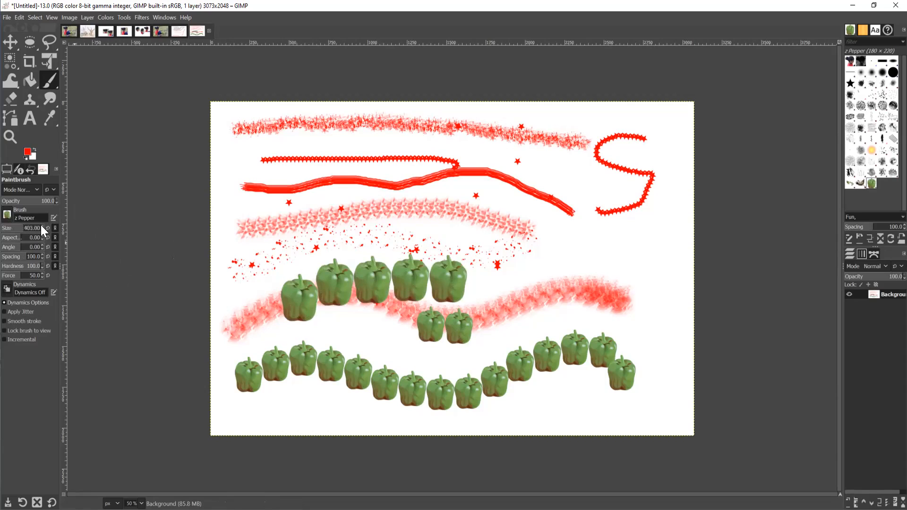
scroll(52, 228, "up", 3)
mouse_move(281, 244)
left_mouse_down()
mouse_move(302, 222)
mouse_move(359, 208)
mouse_move(492, 210)
left_mouse_up()
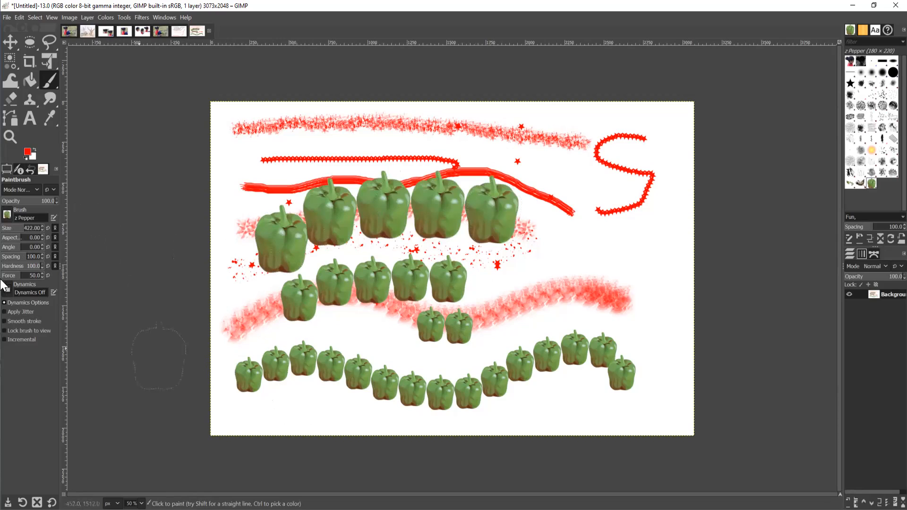
Draw two parallel red vertical lines on the right with the 2. Hardness 050 brush.
left_click(7, 215)
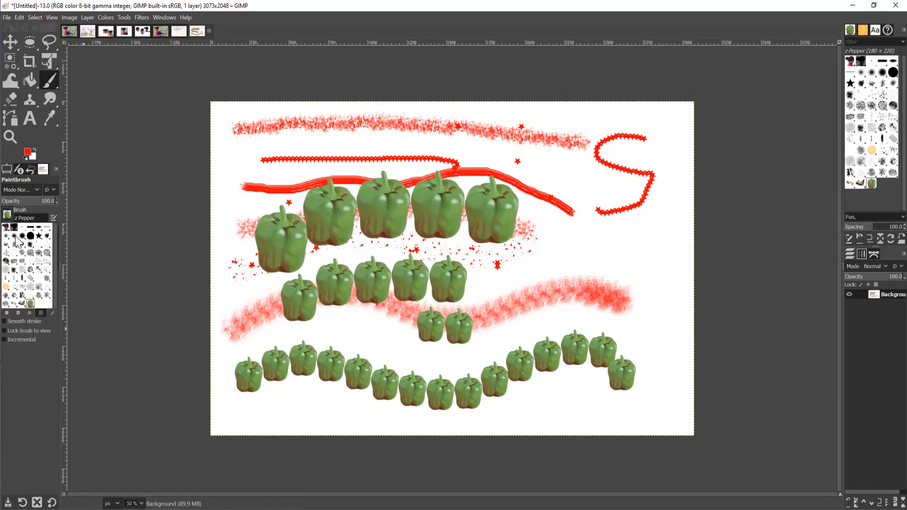
left_click(14, 236)
mouse_move(677, 189)
left_mouse_down()
mouse_move(676, 163)
mouse_move(666, 394)
left_mouse_up()
left_click_drag(654, 221, 649, 365)
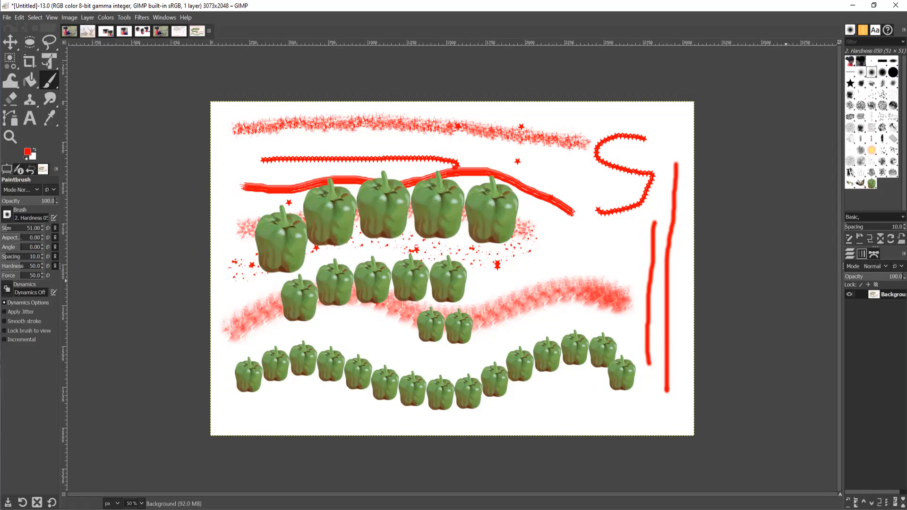
Erase the top of the red S shape and the star zigzag at the upper right.
right_click(54, 80)
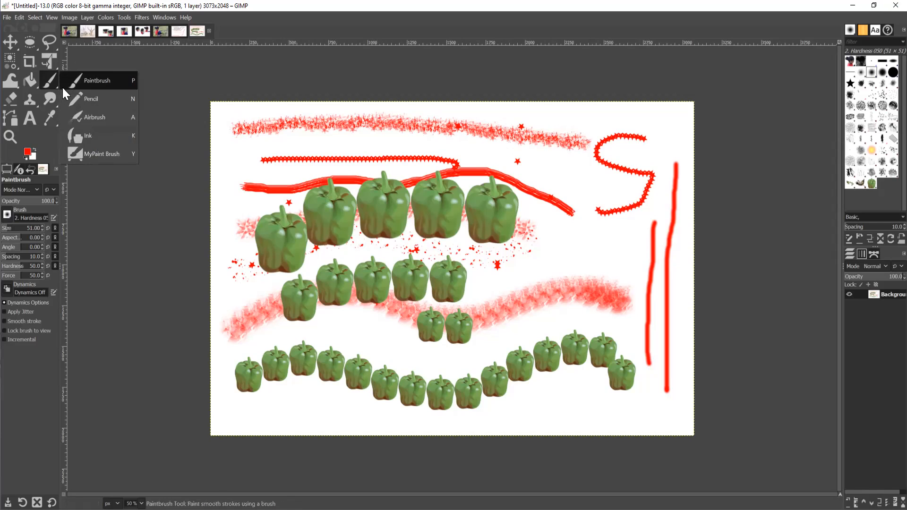
left_click(10, 96)
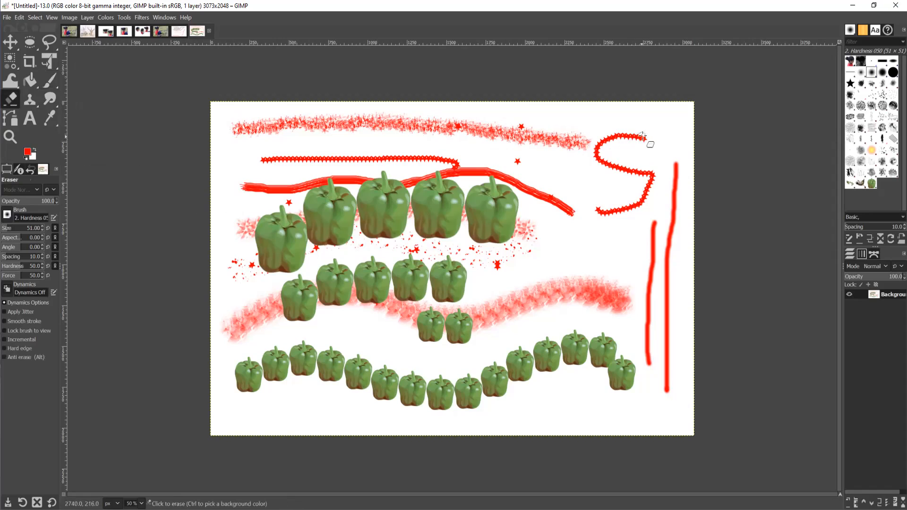
mouse_move(637, 138)
left_mouse_down()
mouse_move(612, 136)
mouse_move(596, 157)
mouse_move(609, 135)
mouse_move(654, 138)
mouse_move(609, 141)
mouse_move(636, 136)
mouse_move(624, 141)
left_mouse_up()
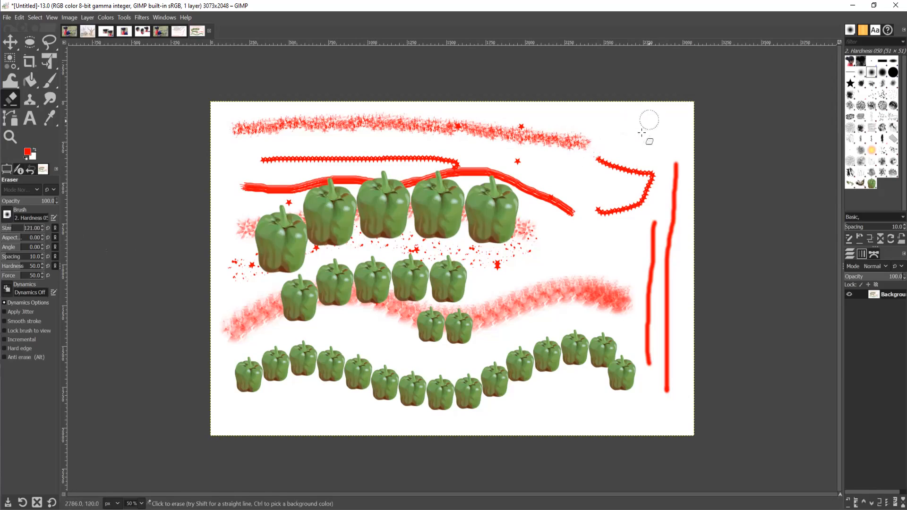
mouse_move(608, 146)
left_mouse_down()
mouse_move(648, 182)
mouse_move(626, 209)
mouse_move(603, 212)
mouse_move(603, 200)
mouse_move(639, 202)
mouse_move(654, 165)
mouse_move(641, 160)
mouse_move(632, 177)
mouse_move(606, 169)
mouse_move(679, 160)
mouse_move(665, 397)
mouse_move(681, 174)
mouse_move(648, 402)
mouse_move(627, 360)
mouse_move(625, 388)
mouse_move(624, 360)
mouse_move(615, 392)
mouse_move(613, 344)
mouse_move(607, 383)
mouse_move(601, 359)
mouse_move(597, 366)
mouse_move(599, 331)
mouse_move(606, 355)
mouse_move(612, 334)
mouse_move(624, 396)
mouse_move(627, 346)
mouse_move(639, 377)
mouse_move(650, 330)
mouse_move(661, 215)
mouse_move(643, 355)
mouse_move(649, 206)
mouse_move(652, 245)
mouse_move(660, 201)
mouse_move(676, 180)
mouse_move(658, 156)
mouse_move(576, 144)
left_mouse_up()
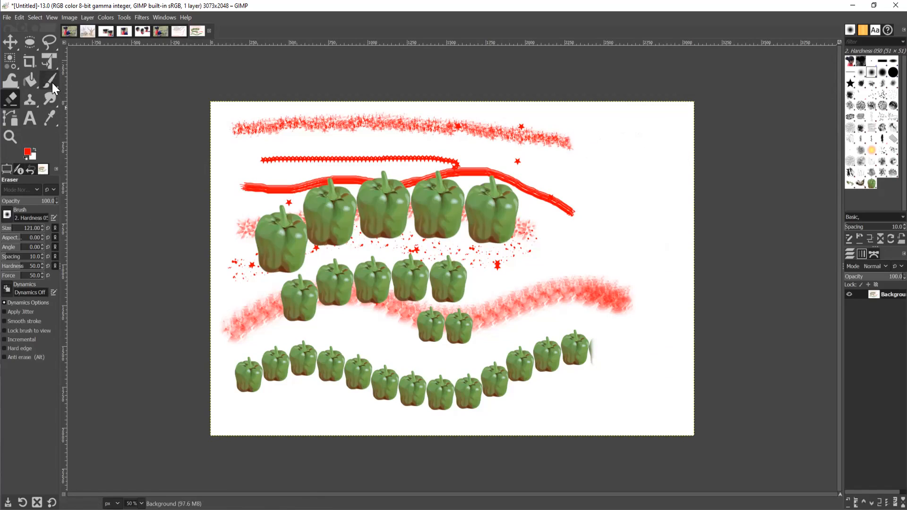
mouse_move(52, 83)
left_mouse_down()
mouse_move(85, 87)
mouse_move(84, 97)
left_mouse_up()
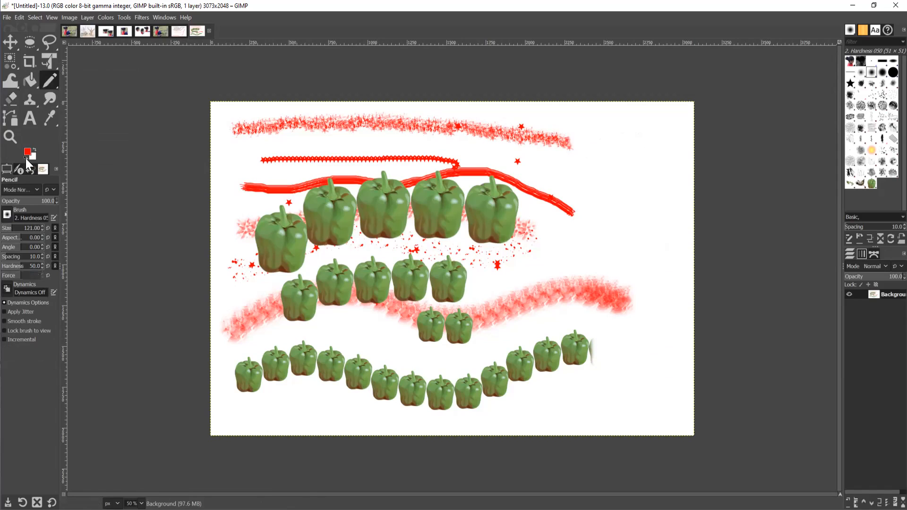
Draw a thick black 9-shaped loop at the upper right with a size-51 pencil.
left_click(25, 159)
left_click(42, 227)
left_click_drag(26, 229, 45, 223)
left_click_drag(21, 228, 47, 226)
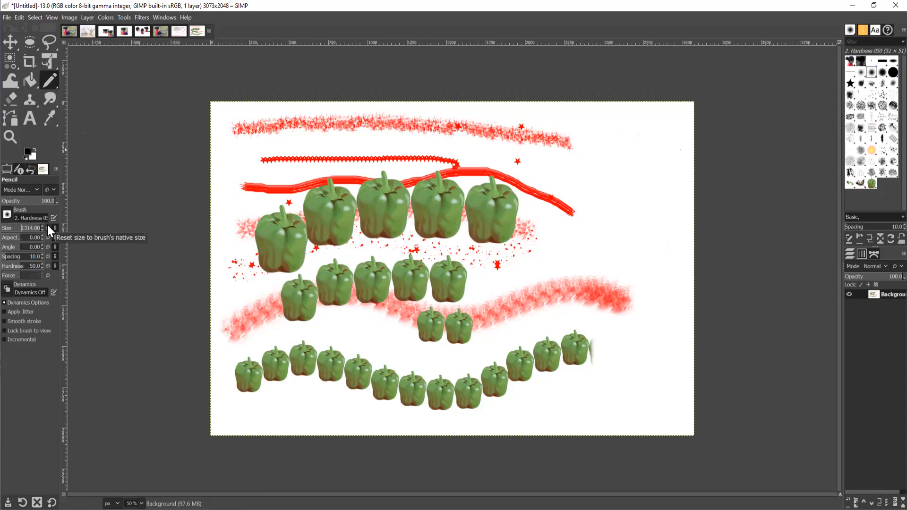
type("15")
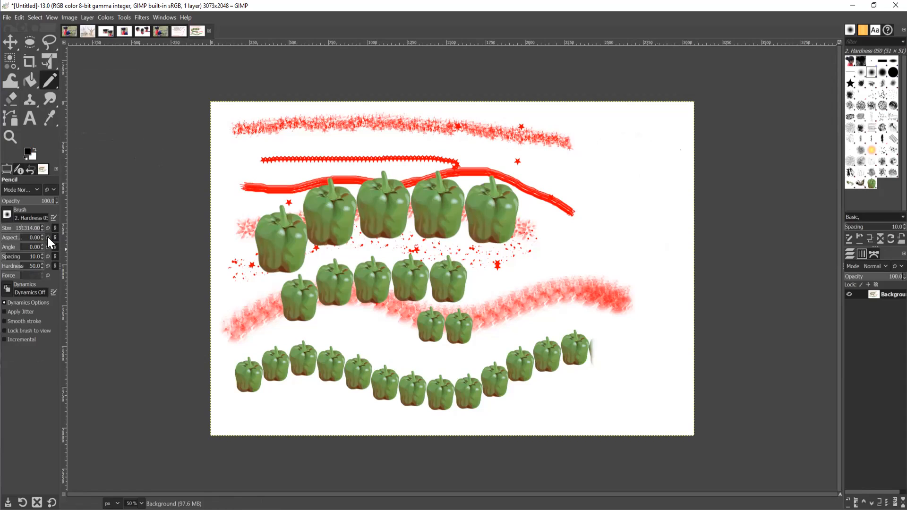
left_click(48, 228)
mouse_move(635, 137)
left_mouse_down()
mouse_move(647, 228)
mouse_move(674, 154)
mouse_move(645, 134)
mouse_move(633, 141)
mouse_move(666, 208)
mouse_move(631, 267)
mouse_move(608, 257)
left_mouse_up()
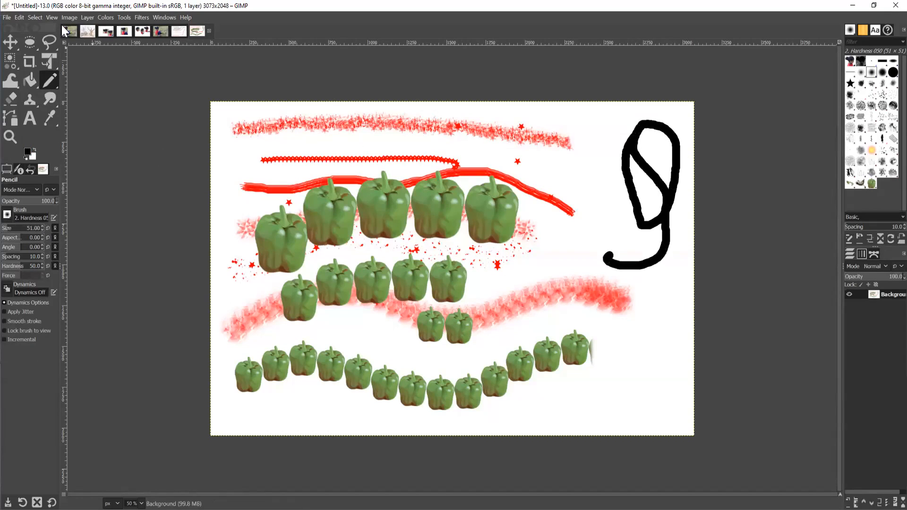
left_click(8, 17)
Create a new 3073×2048 image, scribble thick black size-20 pencil lines over it, then choose Bucket Fill.
left_click(24, 31)
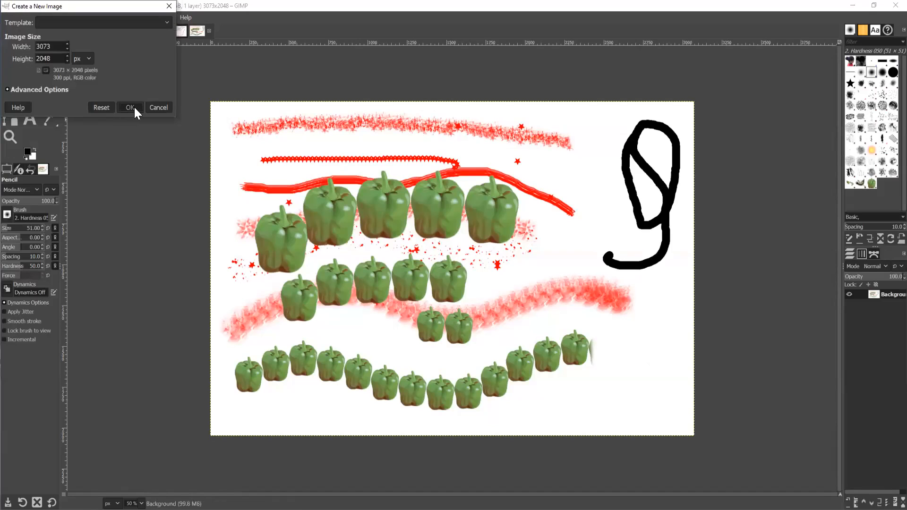
left_click(131, 108)
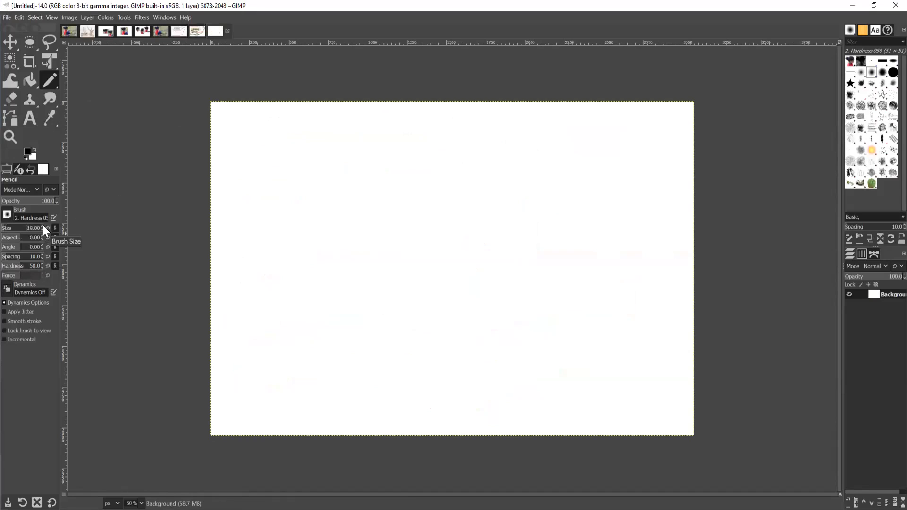
mouse_move(204, 180)
left_mouse_down()
mouse_move(388, 134)
mouse_move(282, 269)
mouse_move(800, 65)
mouse_move(406, 207)
mouse_move(706, 192)
mouse_move(255, 444)
mouse_move(796, 411)
mouse_move(295, 100)
mouse_move(480, 293)
mouse_move(418, 463)
mouse_move(667, 218)
mouse_move(75, 317)
mouse_move(271, 326)
mouse_move(324, 95)
mouse_move(350, 478)
mouse_move(652, 442)
left_mouse_up()
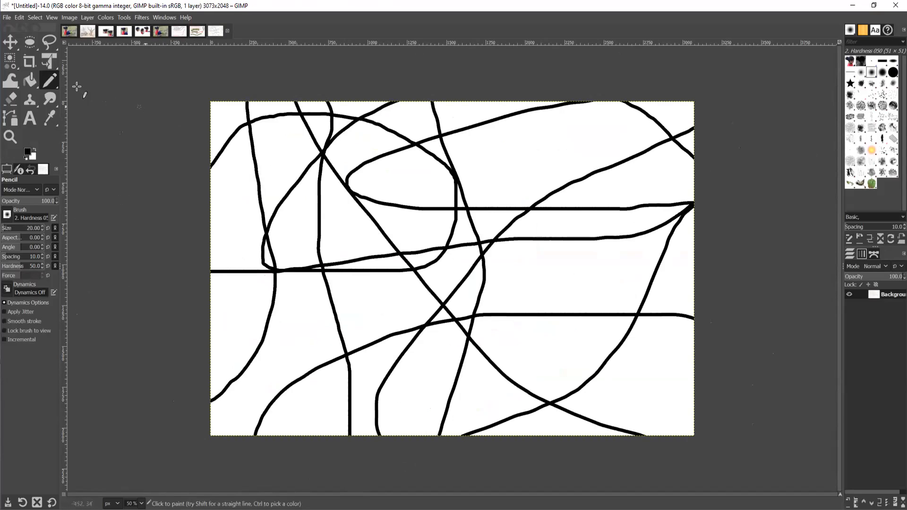
left_click(32, 81)
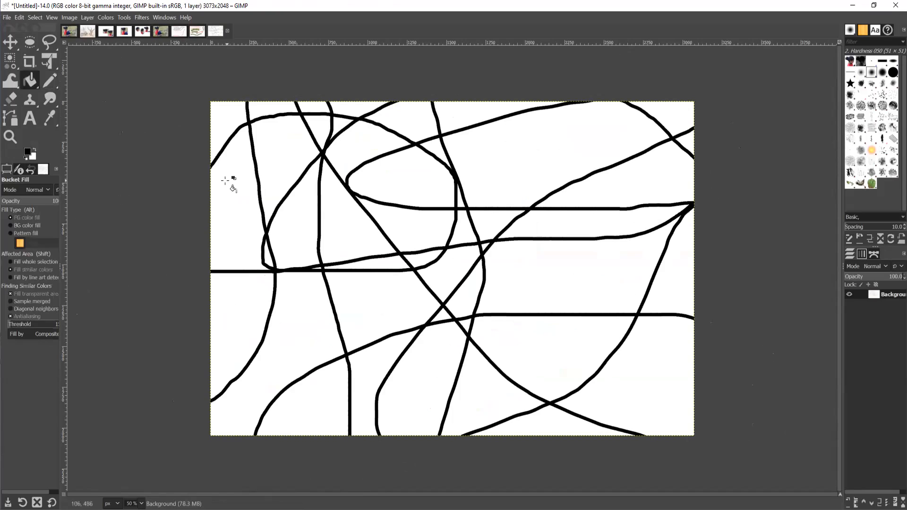
Set the foreground to red and bucket-fill four regions: top, lower-left, lower-middle and upper-right.
left_click(27, 152)
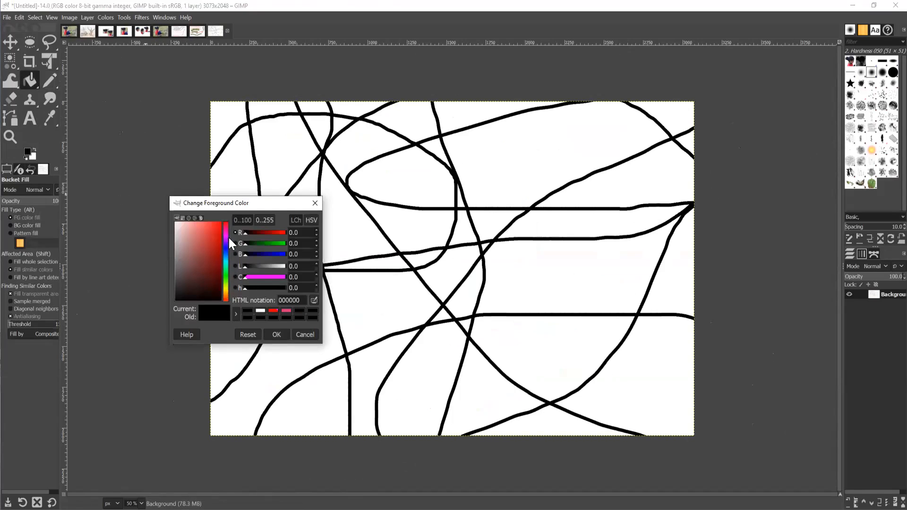
left_click(217, 230)
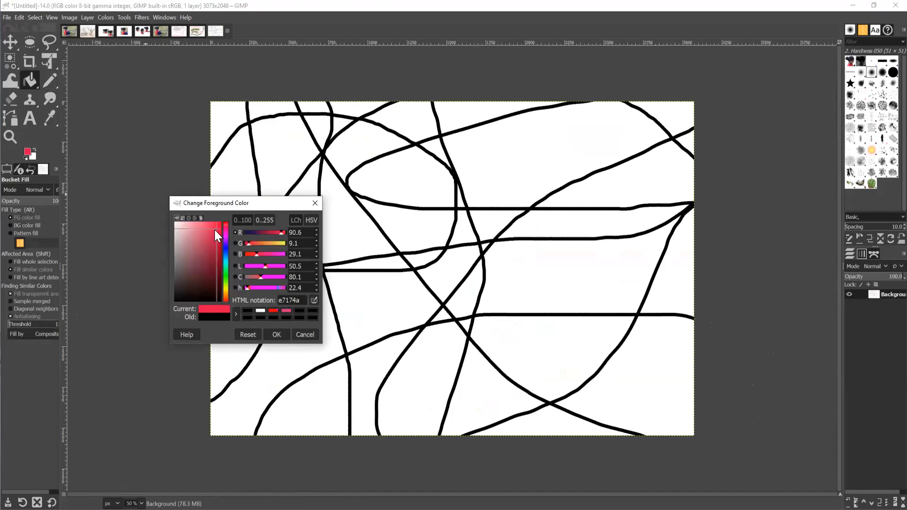
left_click(278, 334)
left_click(403, 182)
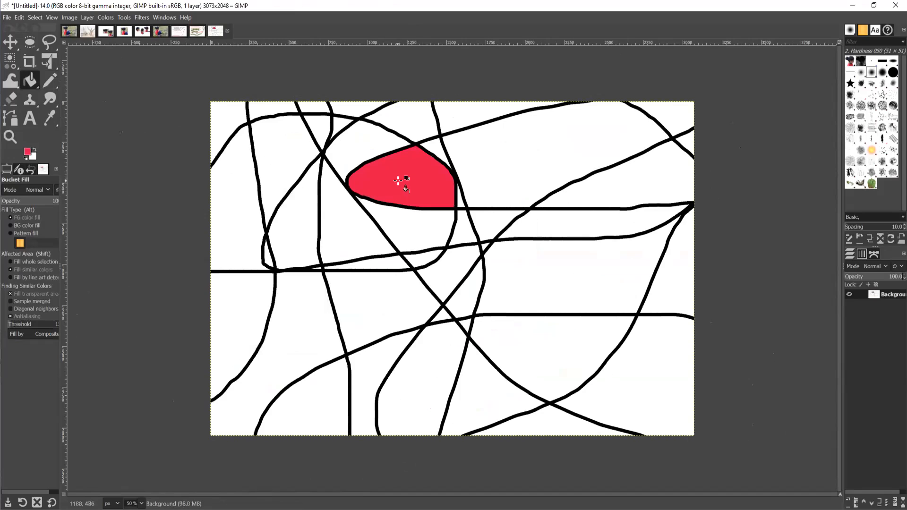
left_click(298, 354)
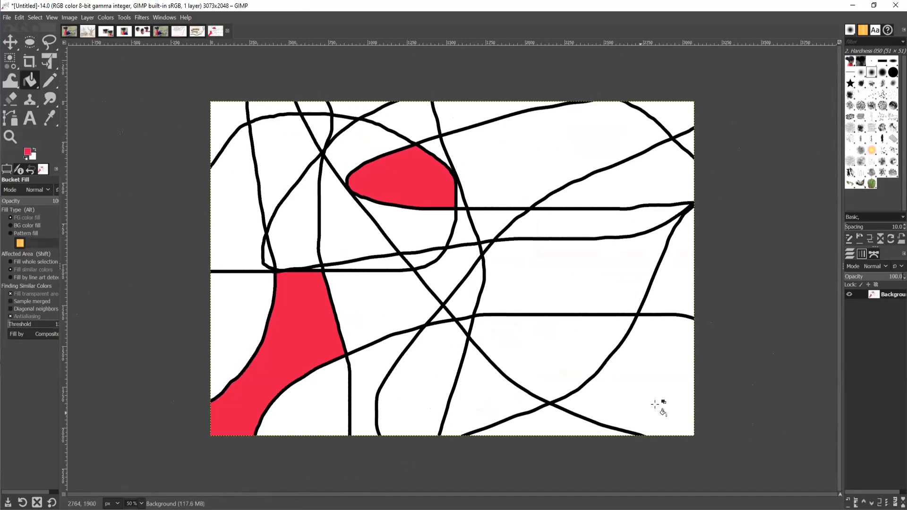
left_click(581, 360)
left_click(631, 184)
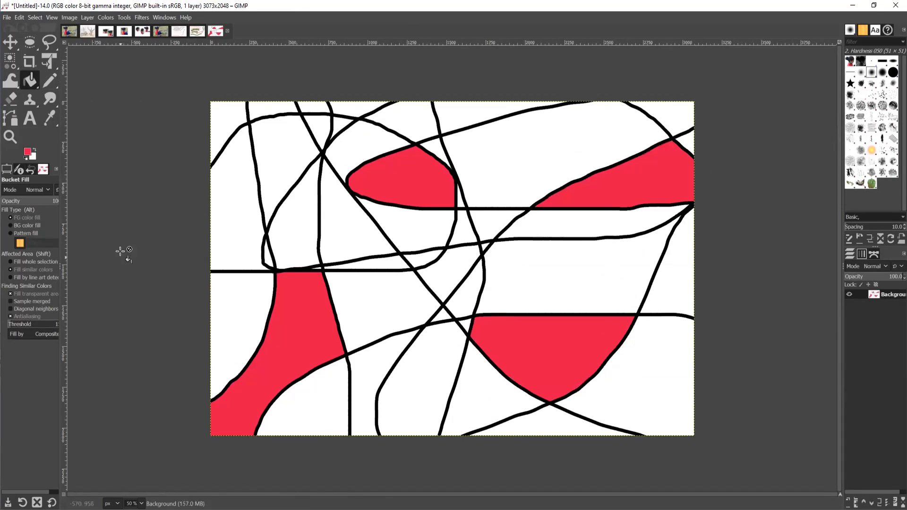
Switch the foreground to green 3ec346 and fill six regions, including the central and triangular ones.
left_click(26, 151)
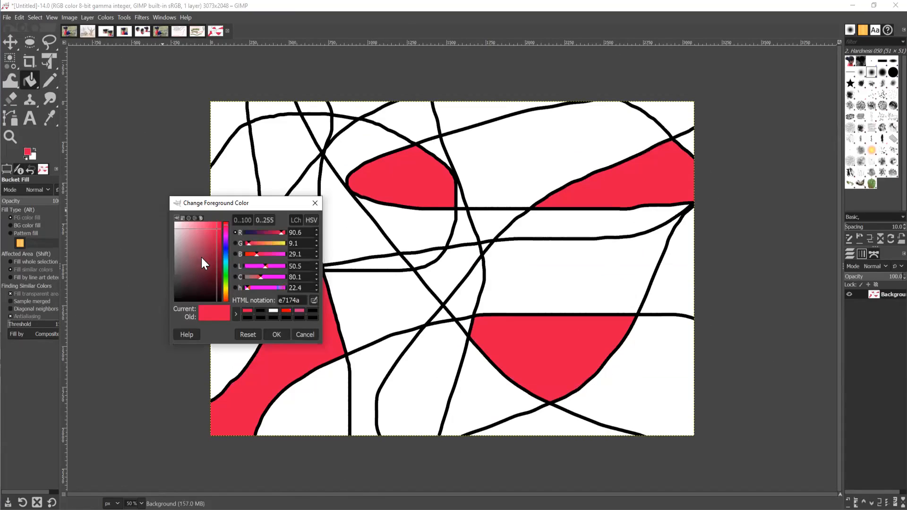
left_click(226, 276)
left_click(207, 240)
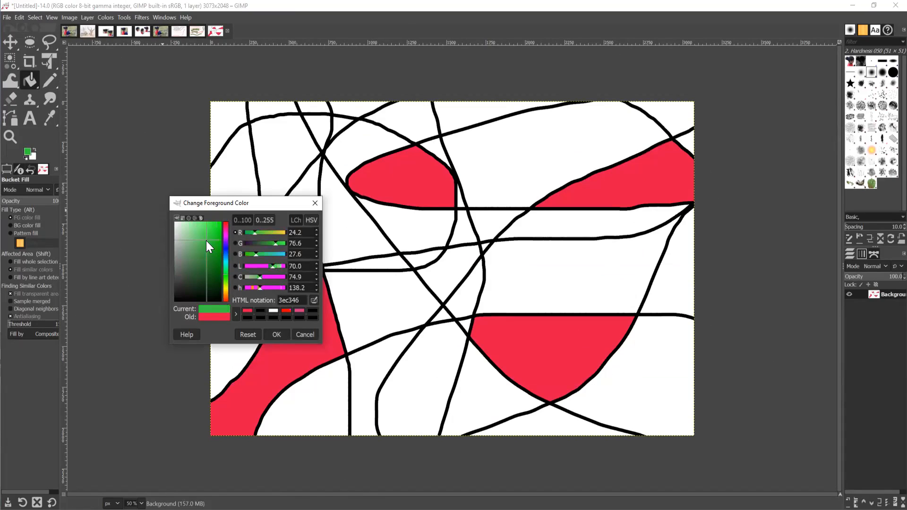
left_click(276, 335)
left_click(239, 197)
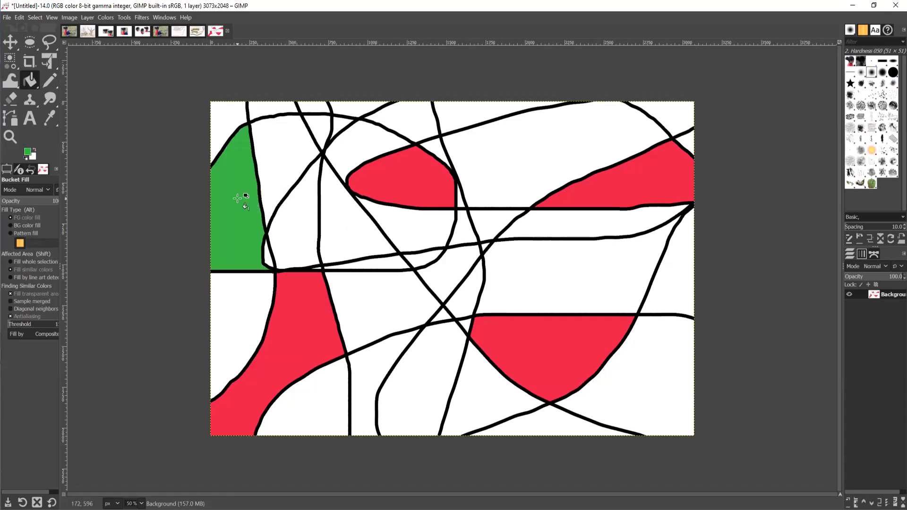
left_click(561, 166)
left_click(435, 374)
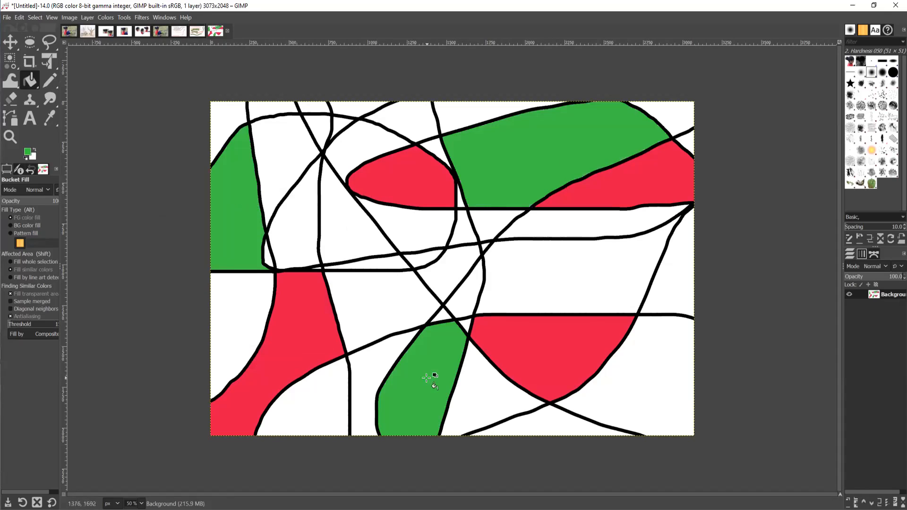
left_click(667, 294)
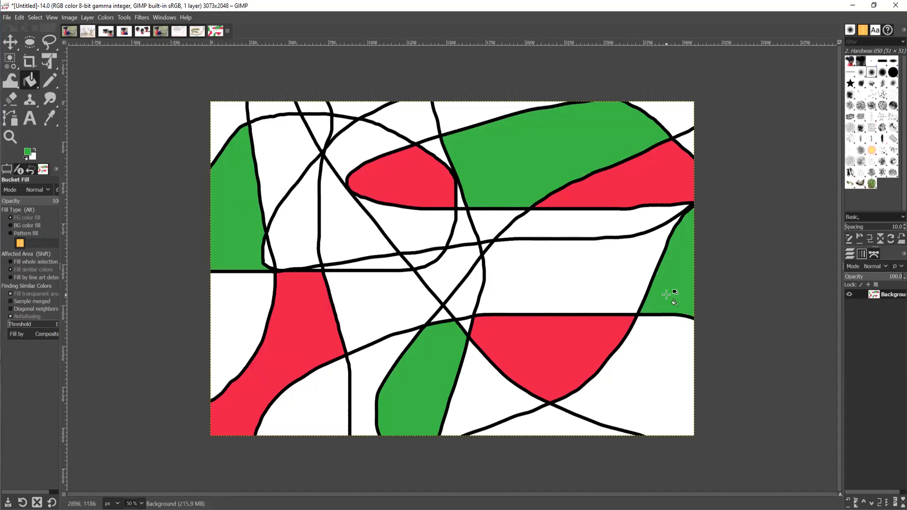
left_click(448, 273)
left_click(338, 235)
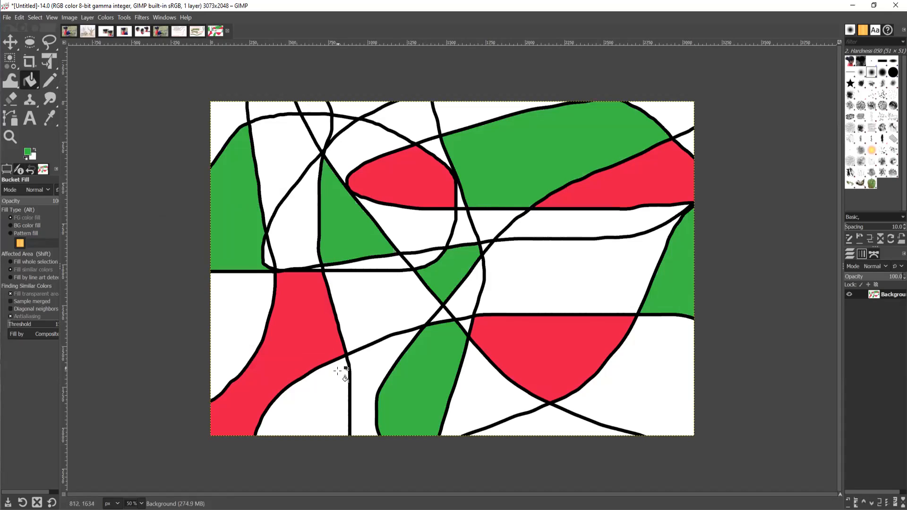
Fill five regions yellow-green, including the lower-left, top and upper-left areas.
left_click(27, 153)
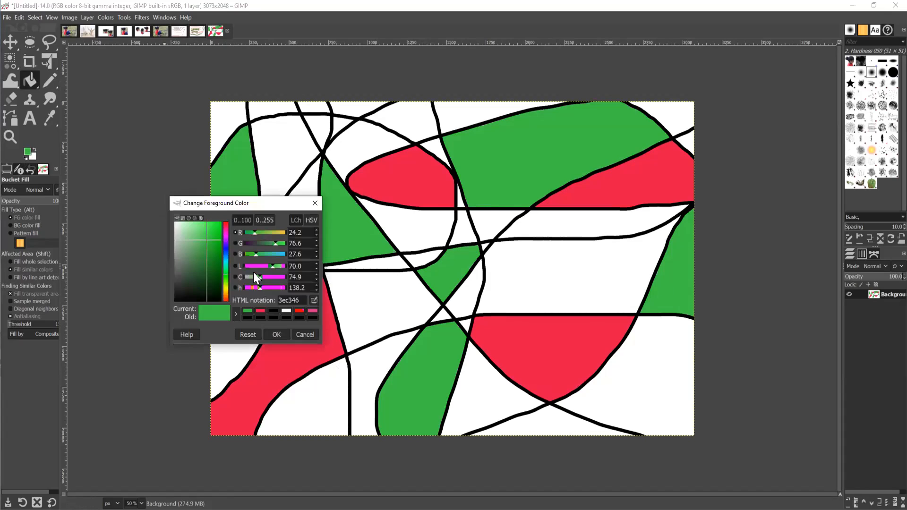
left_click(226, 285)
left_click(214, 222)
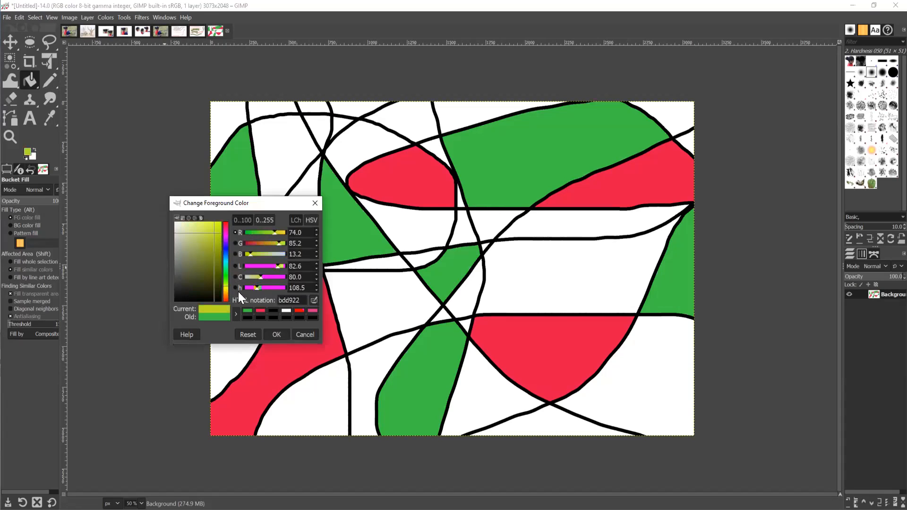
left_click(276, 334)
left_click(239, 334)
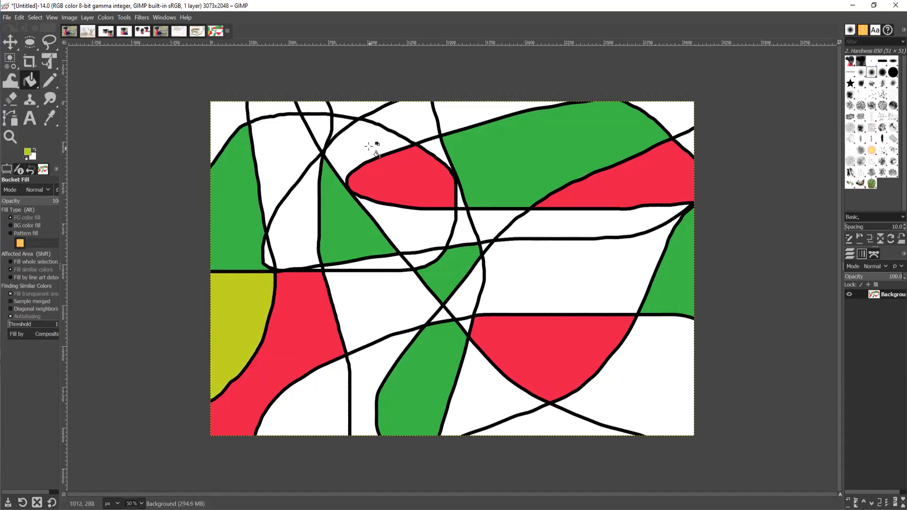
left_click(488, 115)
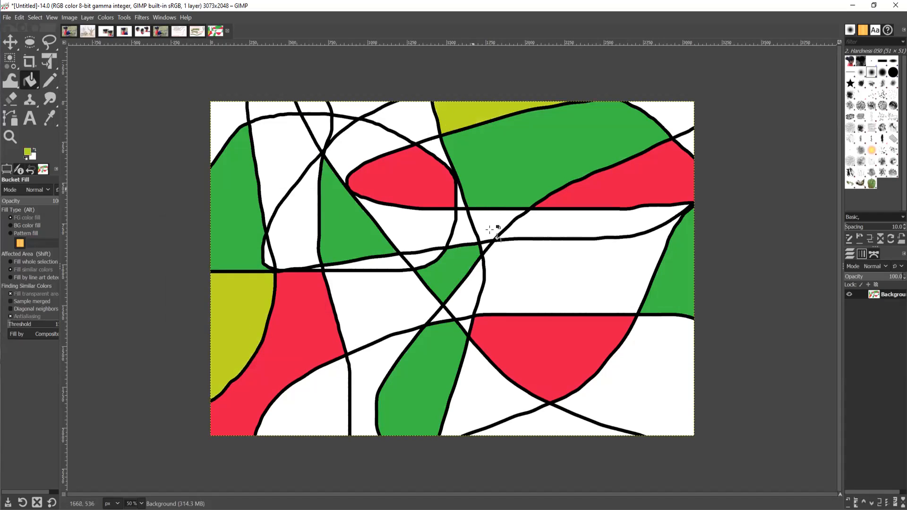
left_click(549, 290)
left_click(364, 368)
left_click(277, 175)
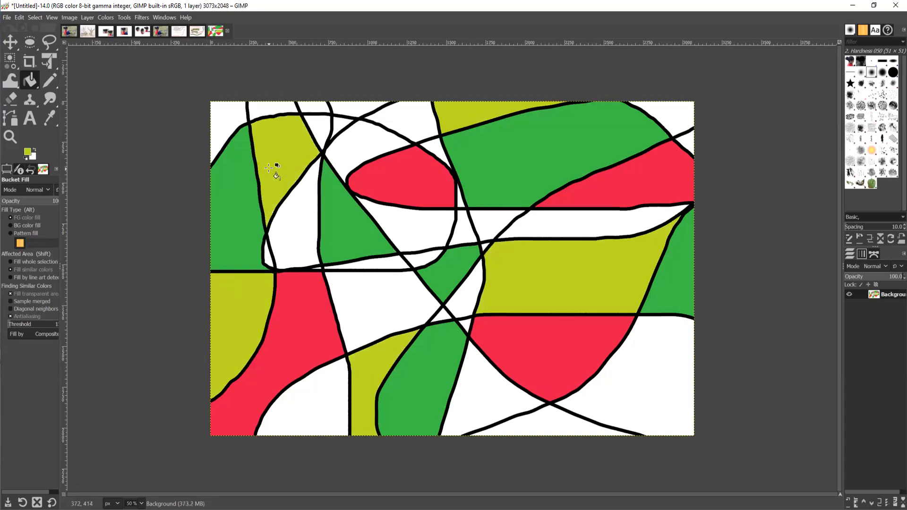
Switch to bright magenta and fill five white regions, including bottom-right and the right band.
left_click(29, 151)
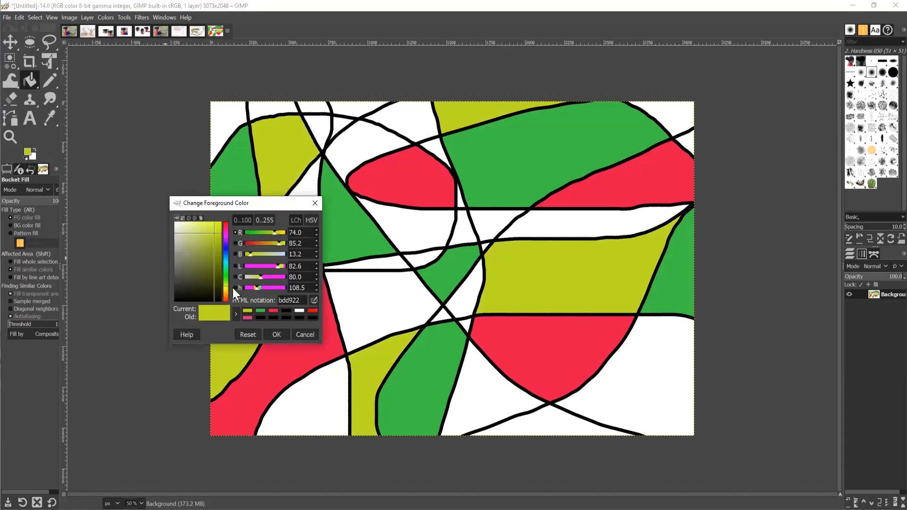
left_click(226, 238)
left_click(209, 226)
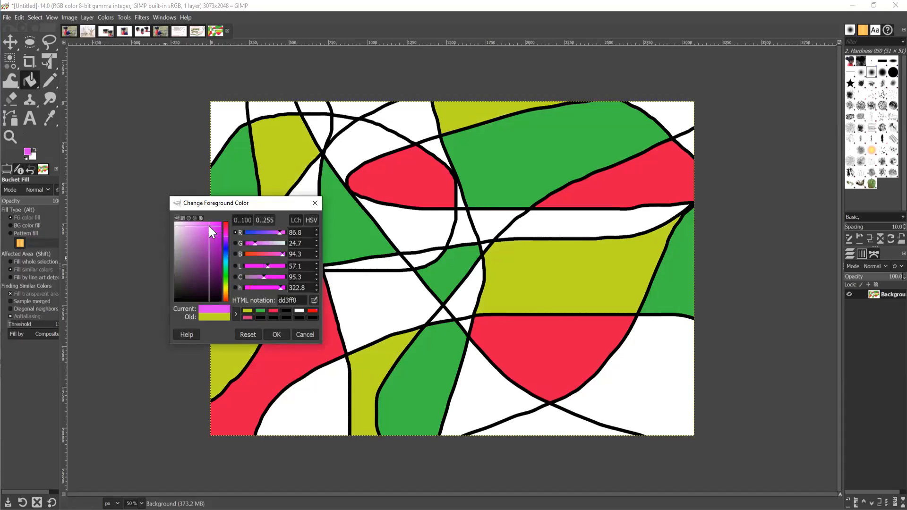
left_click(280, 331)
left_click(383, 307)
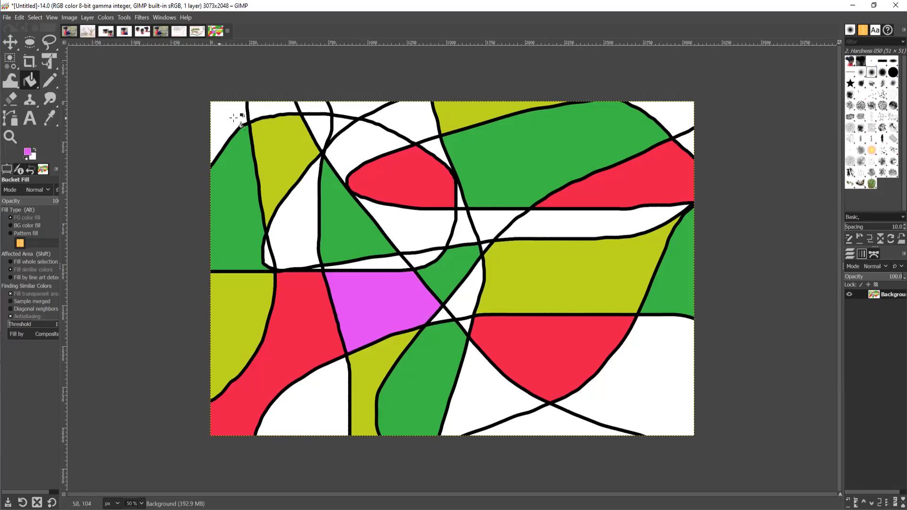
left_click(295, 212)
left_click(648, 403)
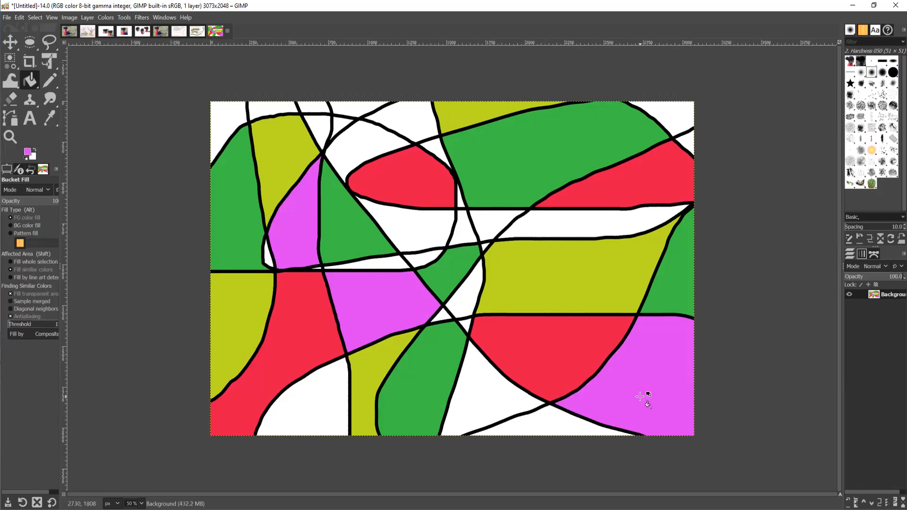
left_click(310, 406)
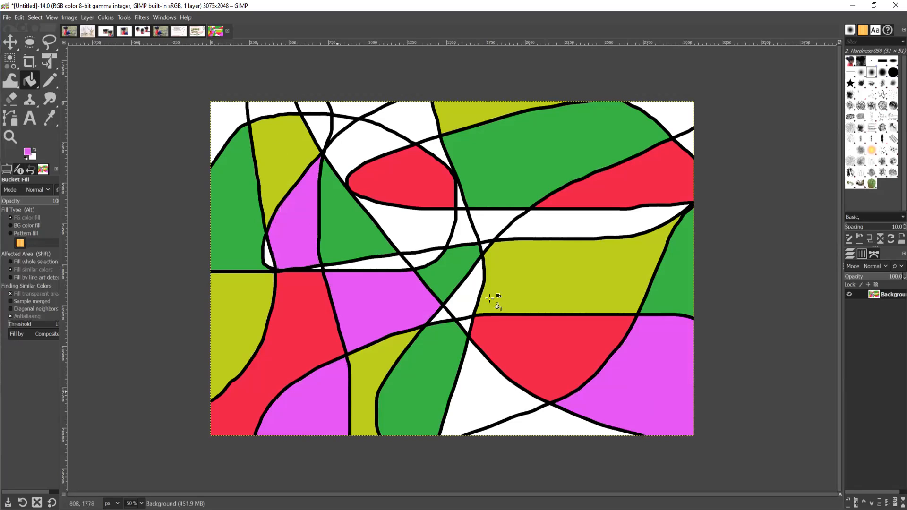
left_click(552, 229)
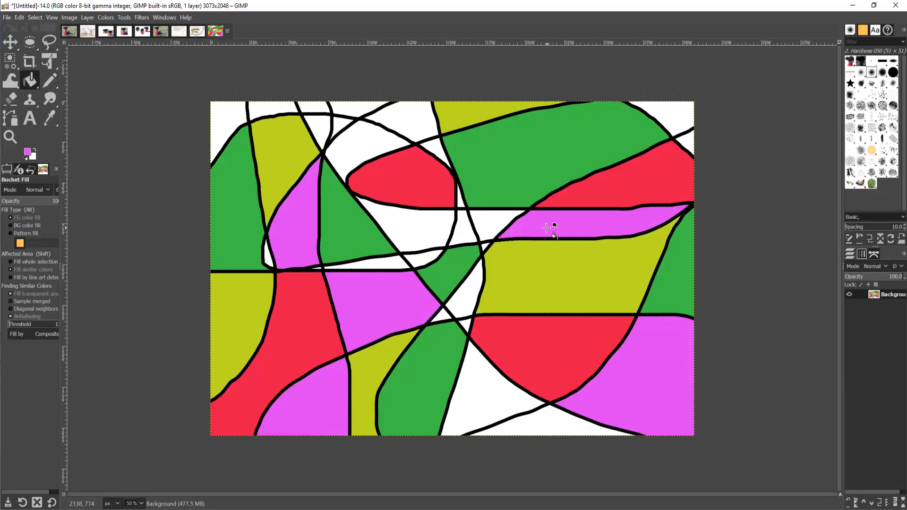
Change the foreground to cyan 23d8cf and fill five regions, including both top corners and bottom-centre triangle.
left_click(28, 152)
left_click_drag(227, 259, 227, 262)
left_click(214, 233)
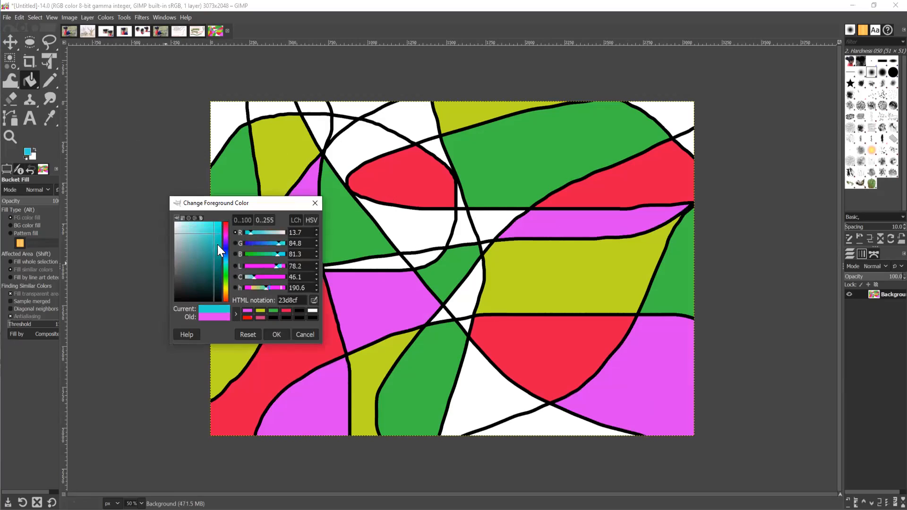
left_click(278, 334)
left_click(362, 152)
left_click(226, 114)
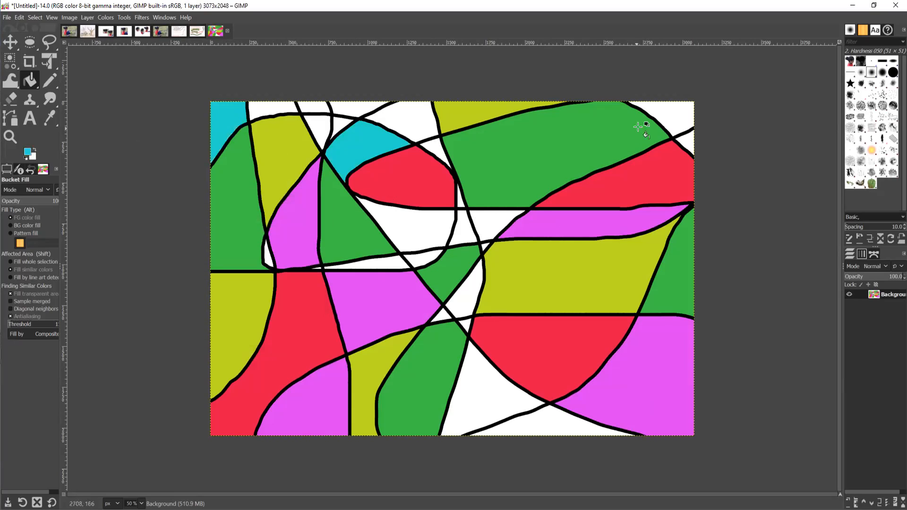
left_click(675, 114)
left_click(466, 298)
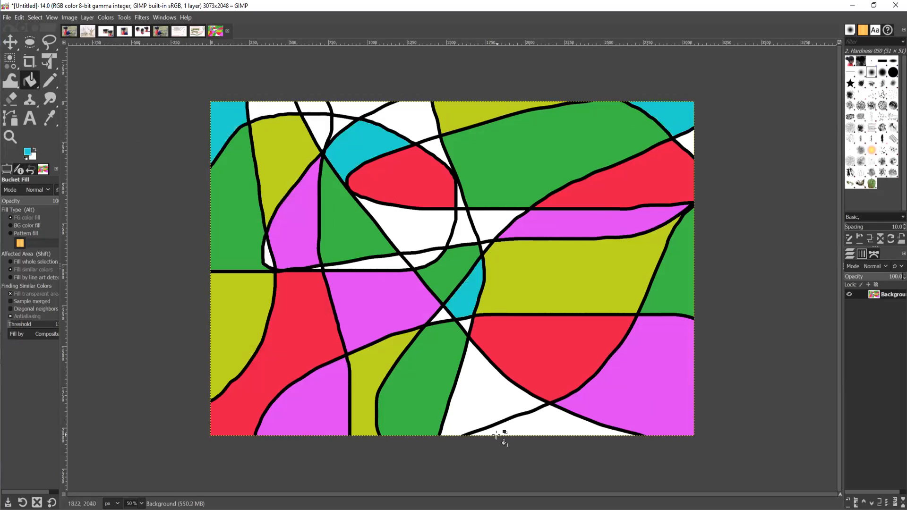
left_click(517, 414)
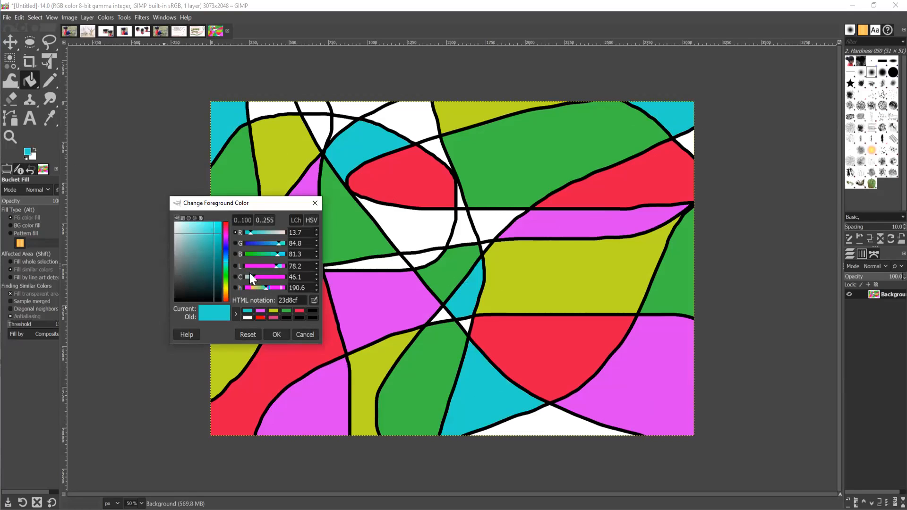
Set the foreground to blue 383ac2 and fill six white regions and slivers.
left_click(225, 250)
left_click(209, 241)
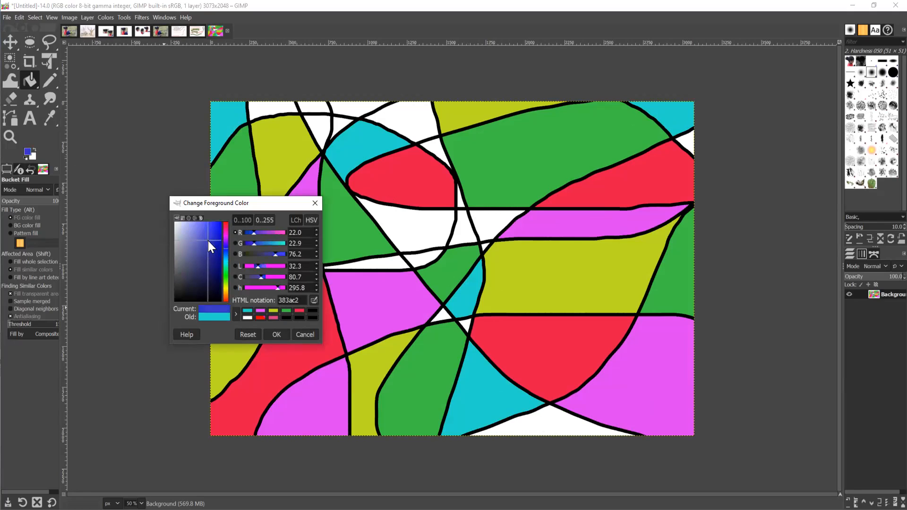
left_click(276, 335)
left_click(405, 229)
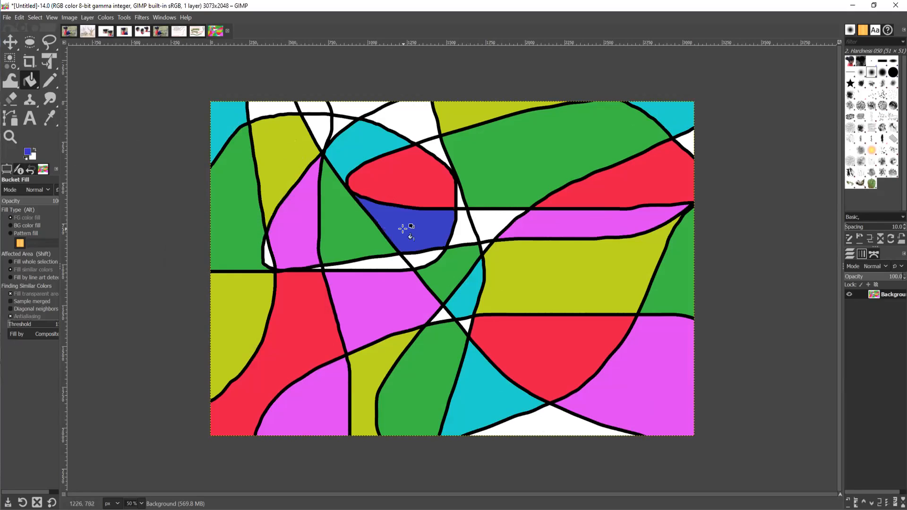
left_click(568, 426)
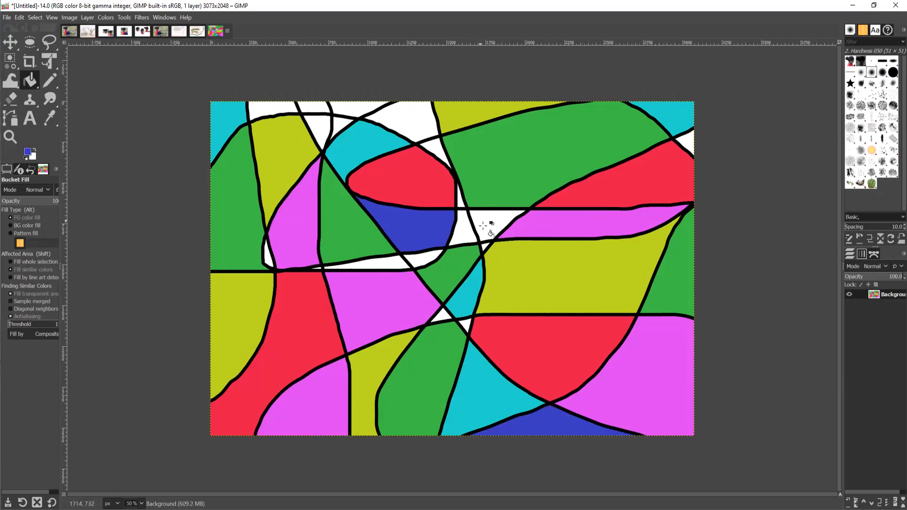
left_click(397, 118)
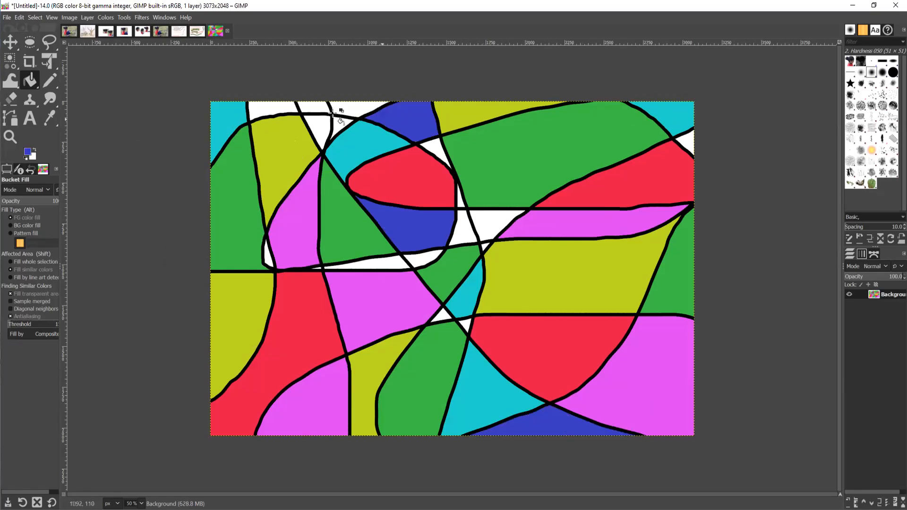
left_click(272, 108)
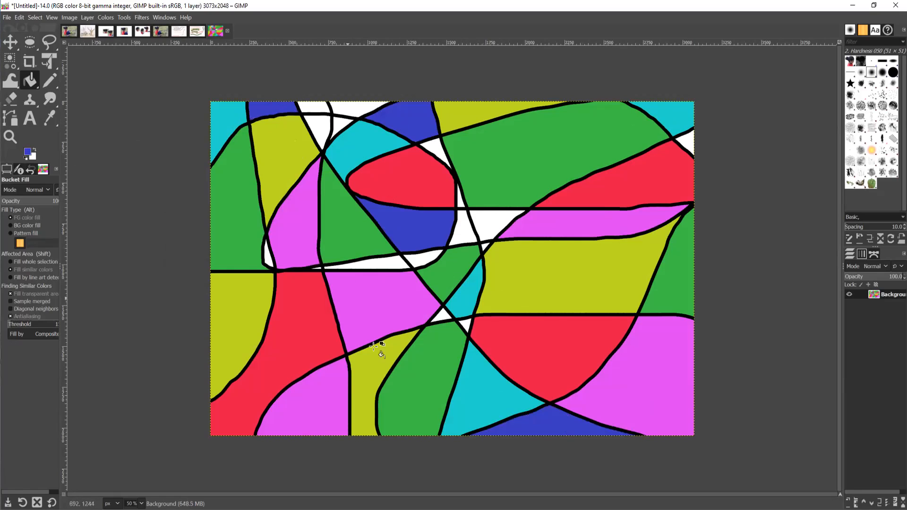
left_click(685, 141)
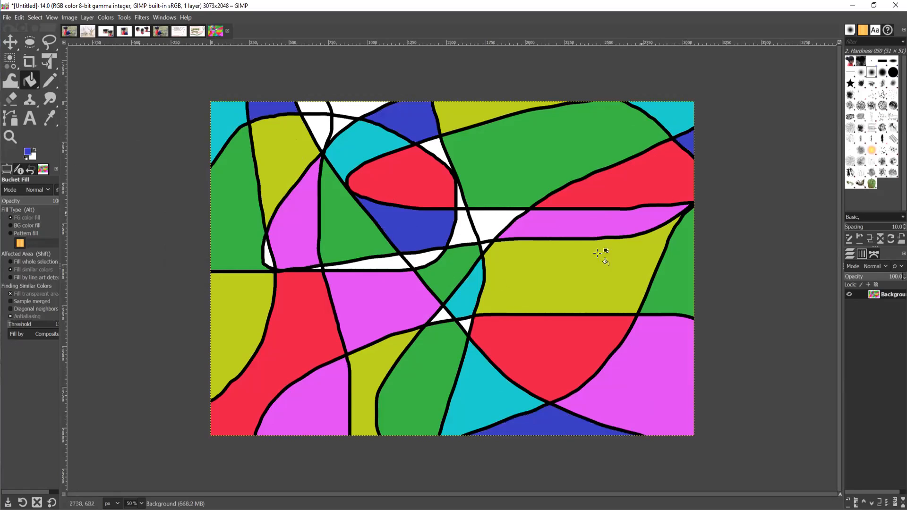
left_click(268, 258)
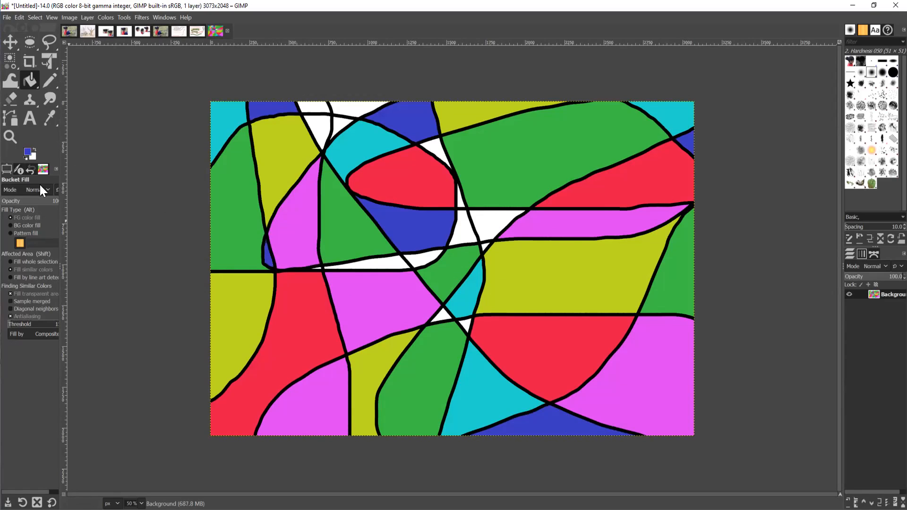
Switch to ochre c29438 and fill eight small wedges and slivers around the centre and top-left.
left_click(27, 152)
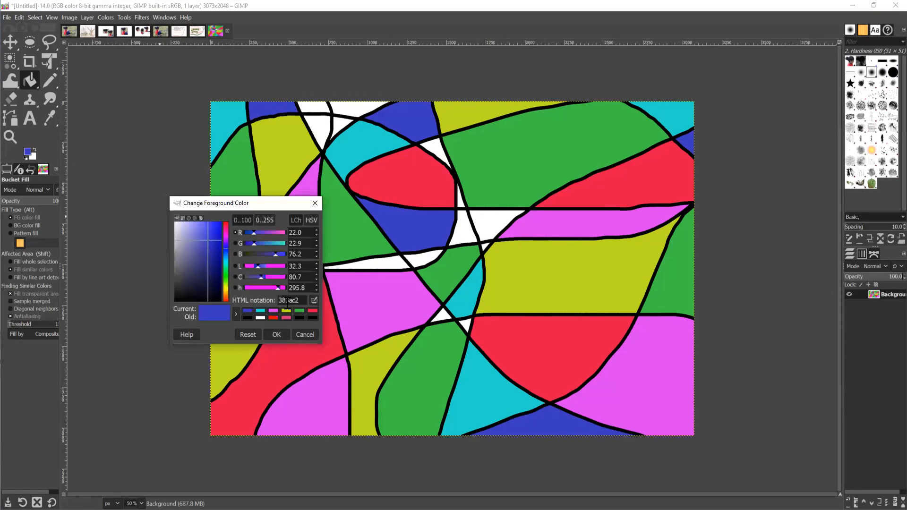
left_click(226, 293)
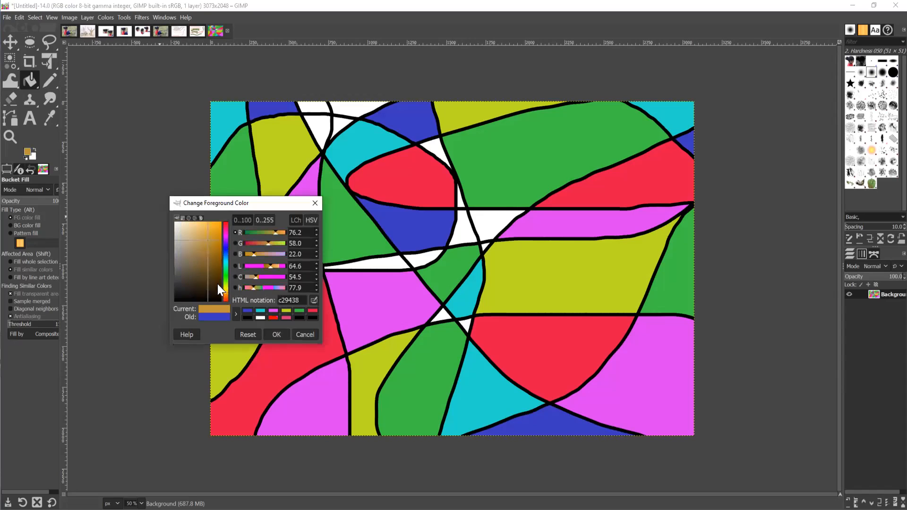
left_click(277, 336)
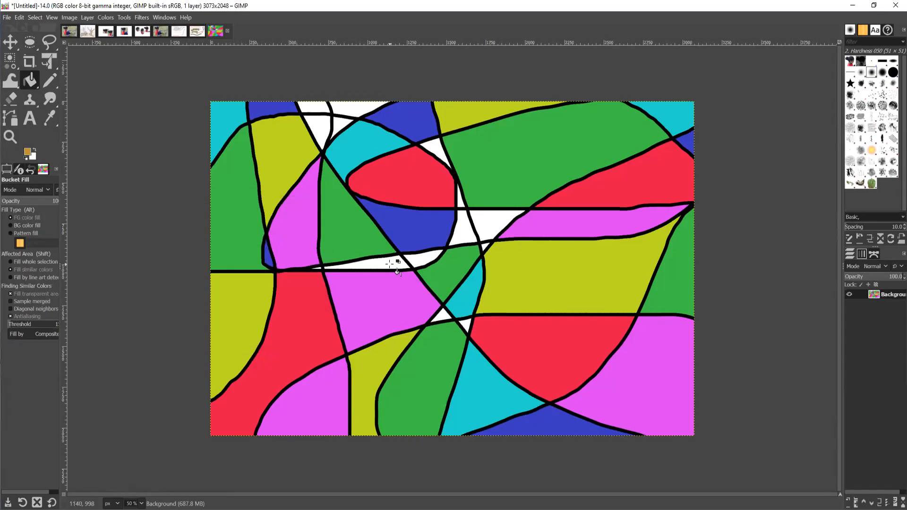
left_click(390, 264)
left_click(422, 259)
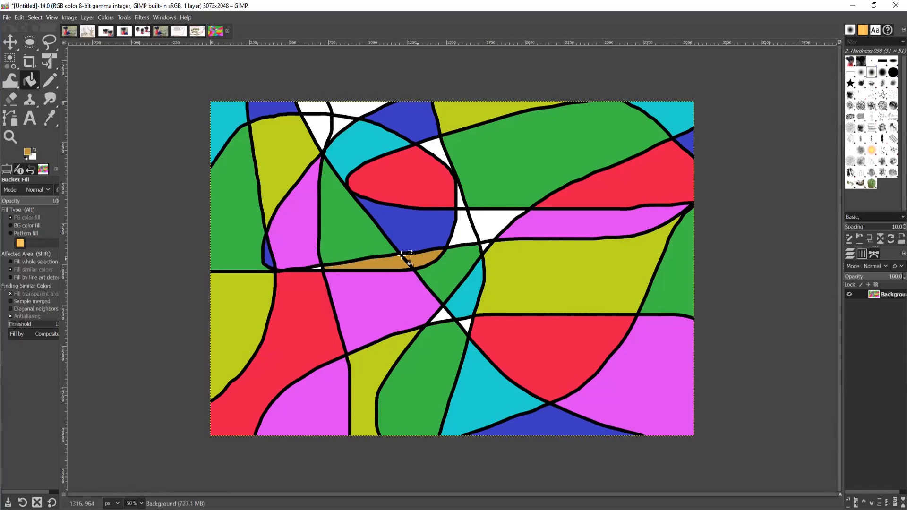
left_click(315, 124)
left_click(341, 121)
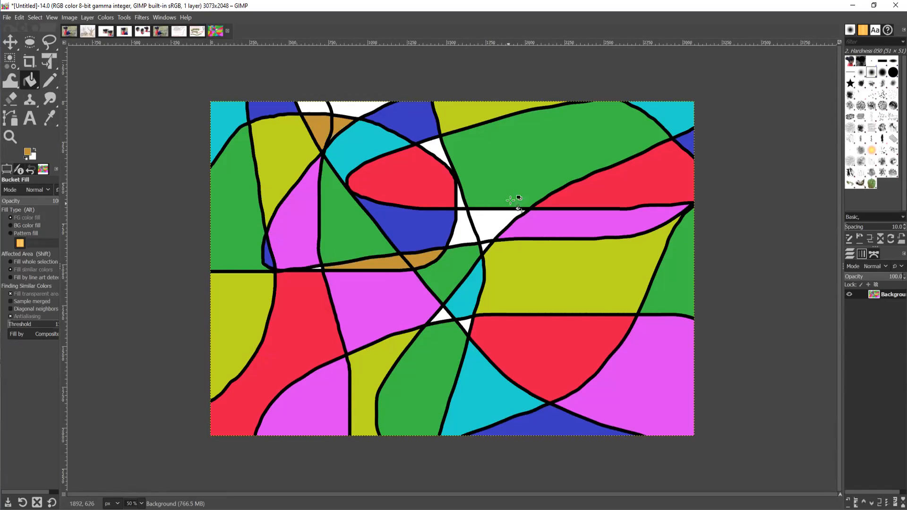
left_click(434, 150)
left_click(461, 203)
left_click(467, 324)
left_click(442, 317)
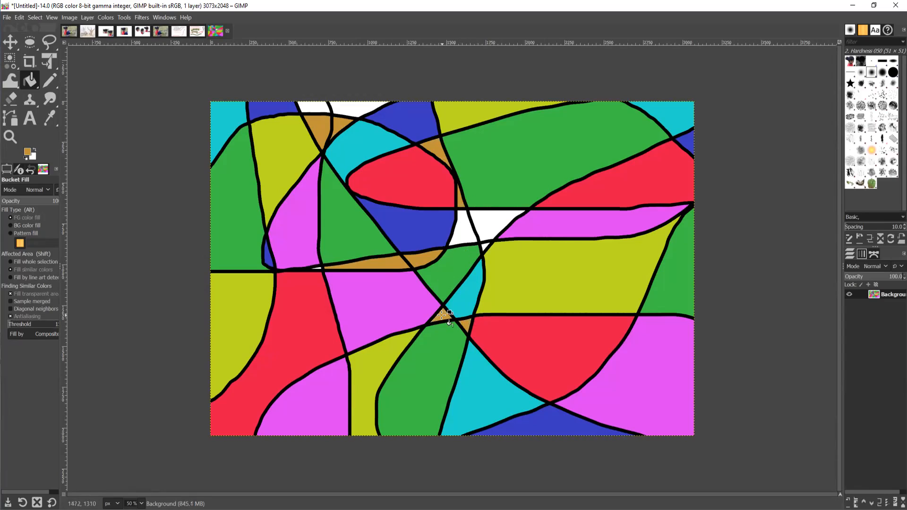
Switch to purple ad1ede and fill the remaining top and centre white areas.
left_click(26, 152)
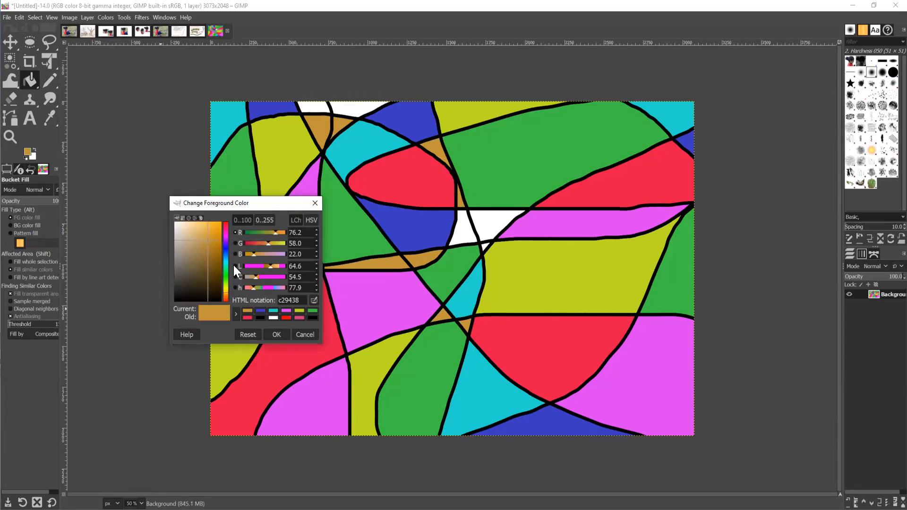
left_click(226, 239)
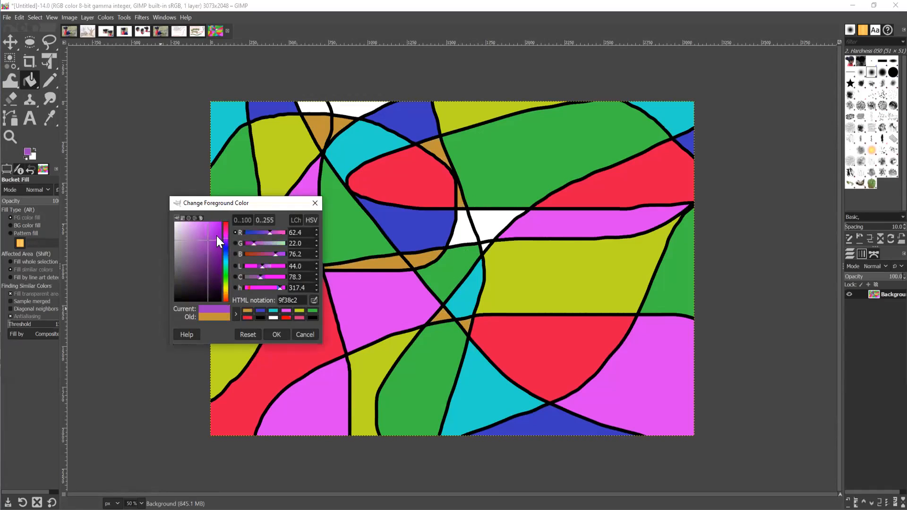
left_click(215, 232)
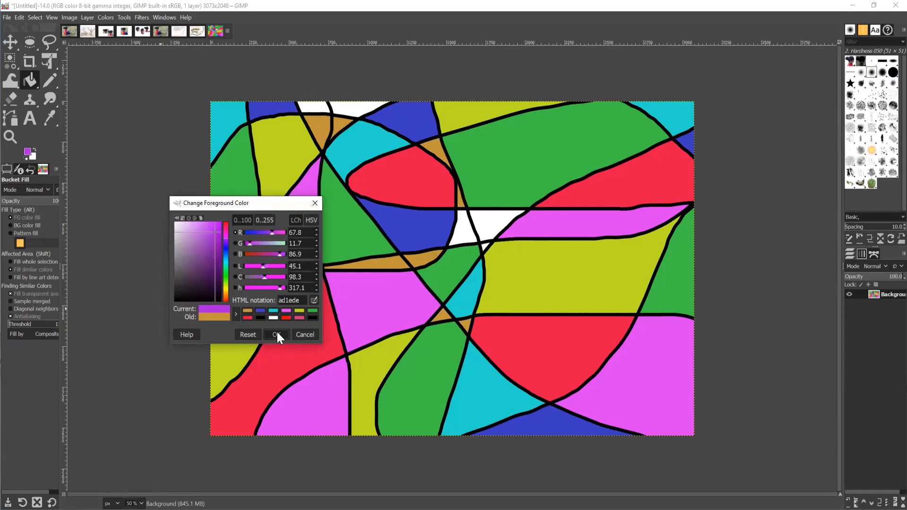
left_click(276, 330)
left_click(349, 107)
left_click(318, 107)
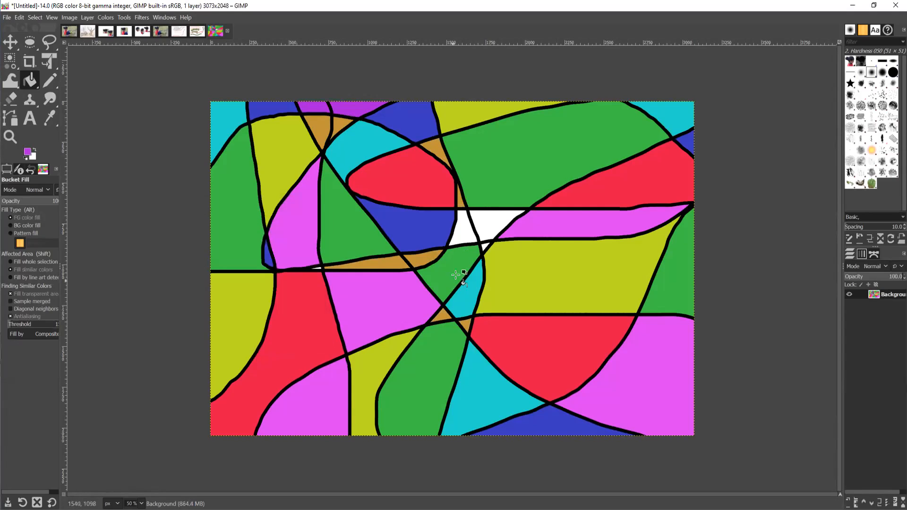
left_click(455, 227)
left_click(488, 224)
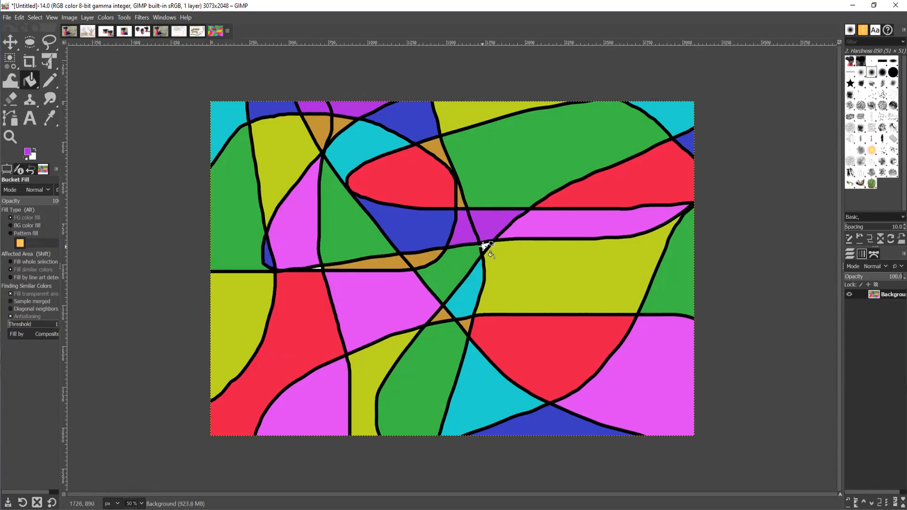
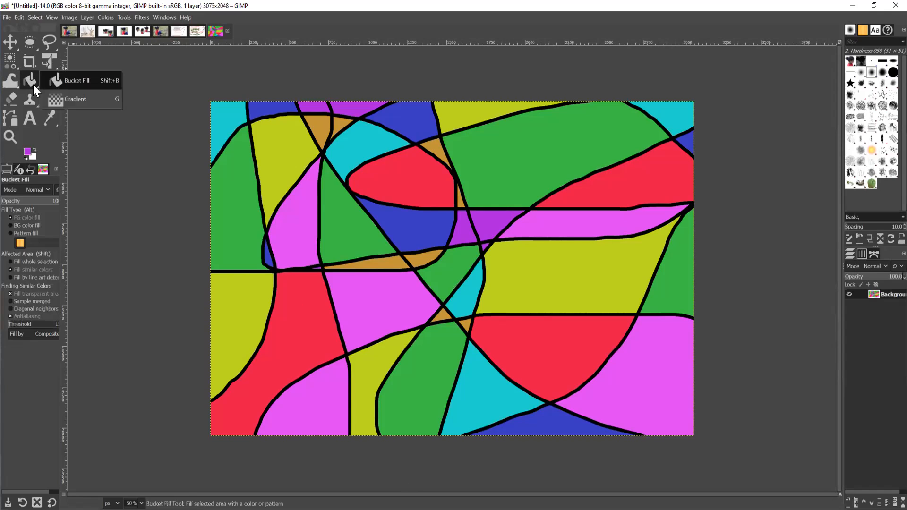
Select the Gradient tool and create a new blank white 3073×2048 image.
left_click(63, 99)
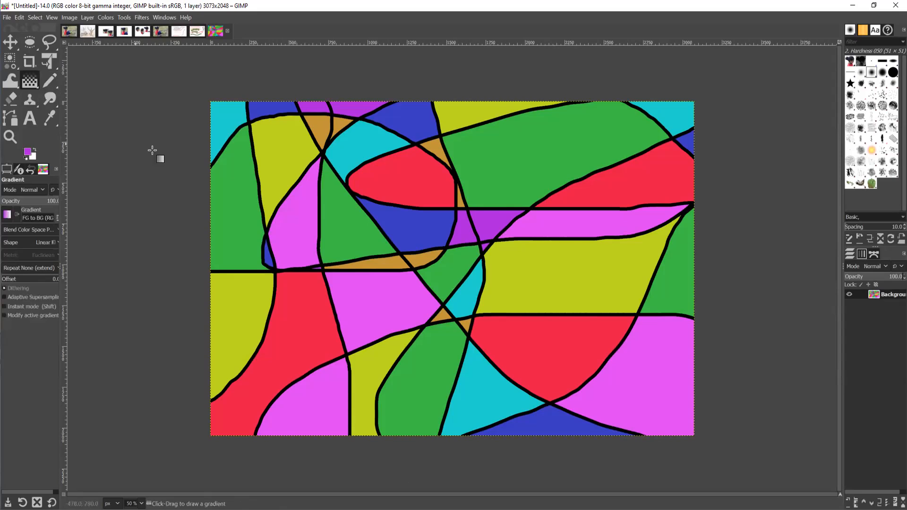
left_click(7, 19)
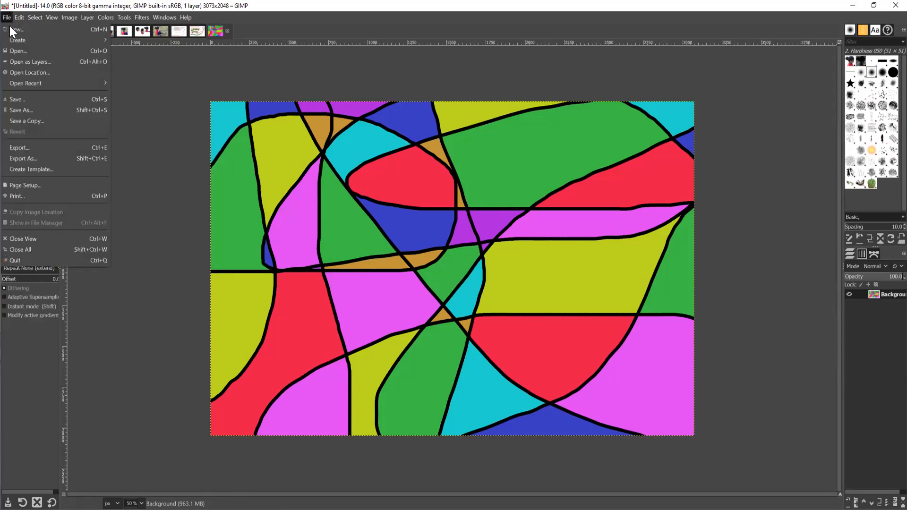
key("Escape")
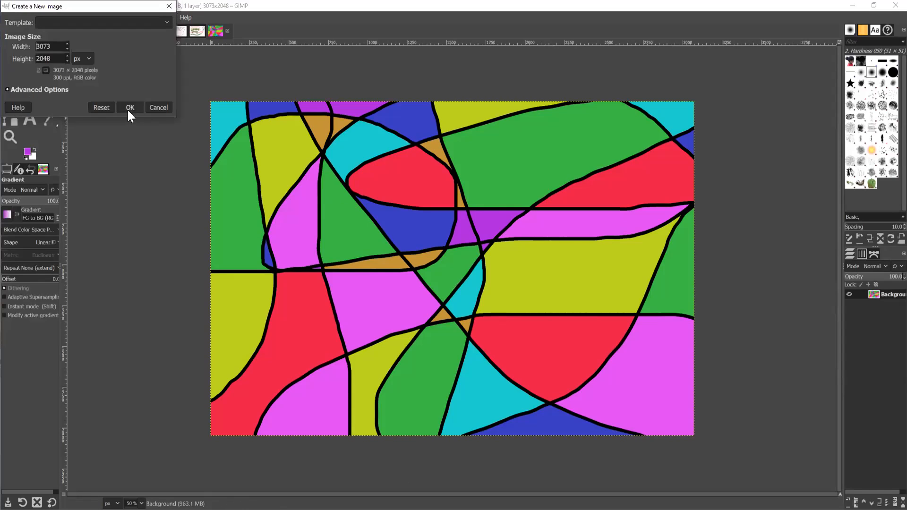
left_click(131, 107)
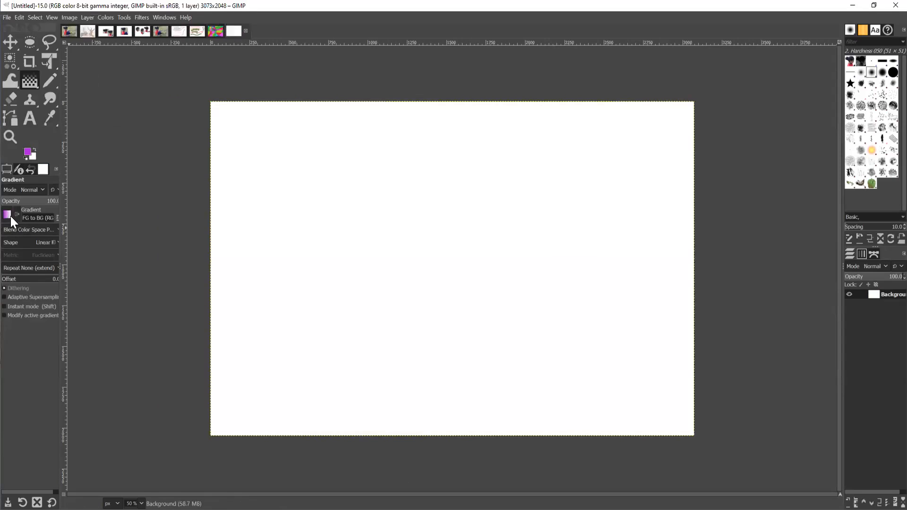
Choose the Custom gradient and set the foreground colour to green 3ec346 from history.
left_click(6, 215)
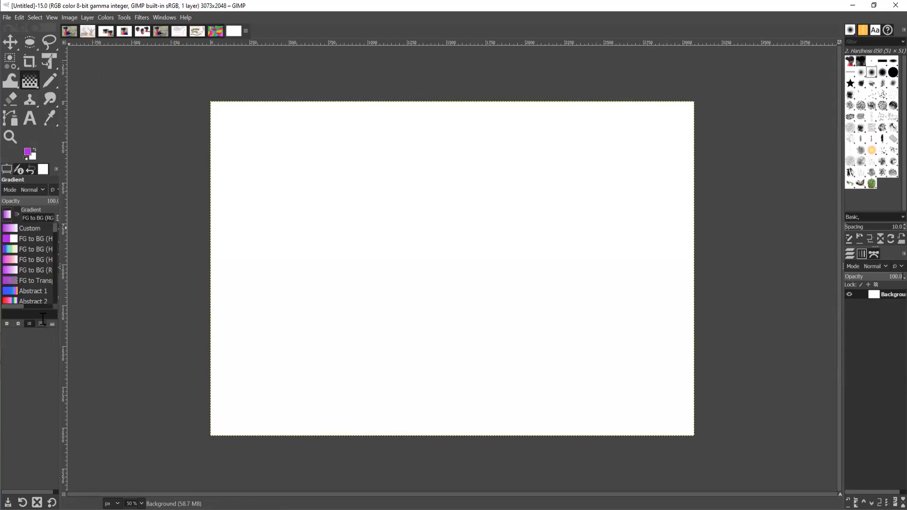
left_click(10, 228)
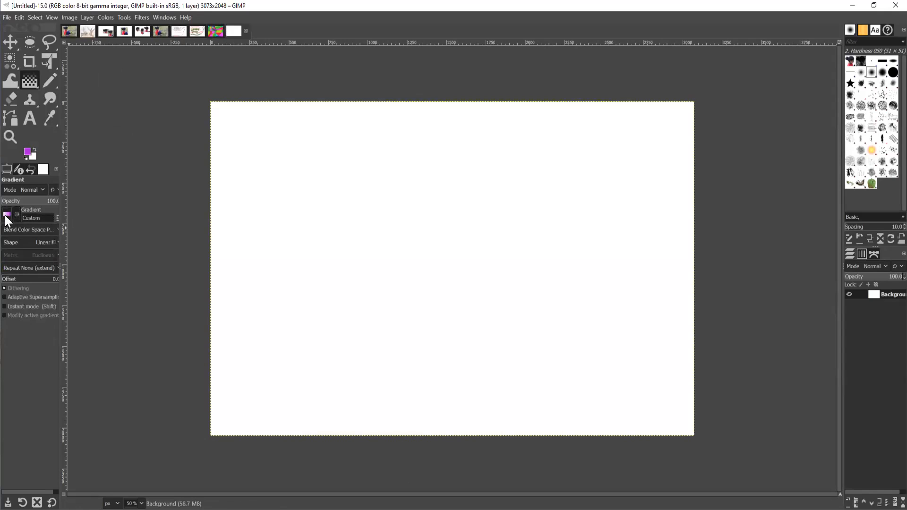
left_click(6, 215)
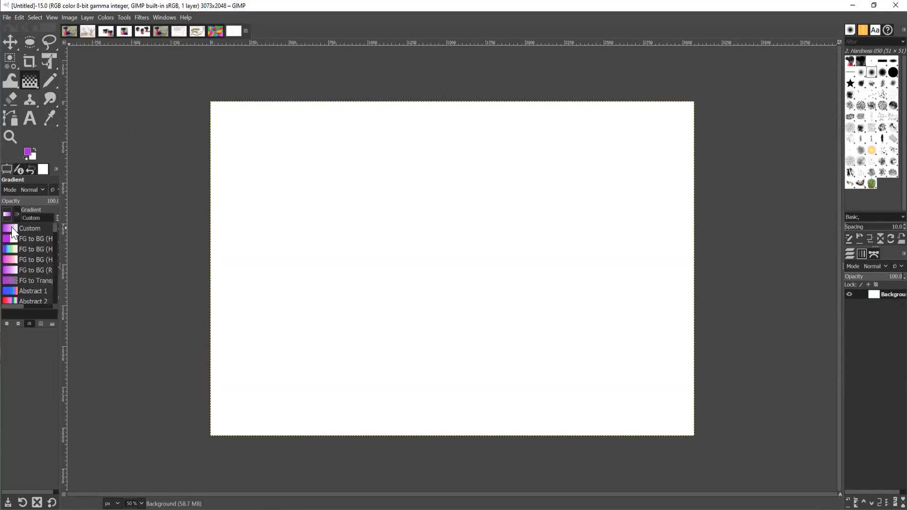
left_click(36, 217)
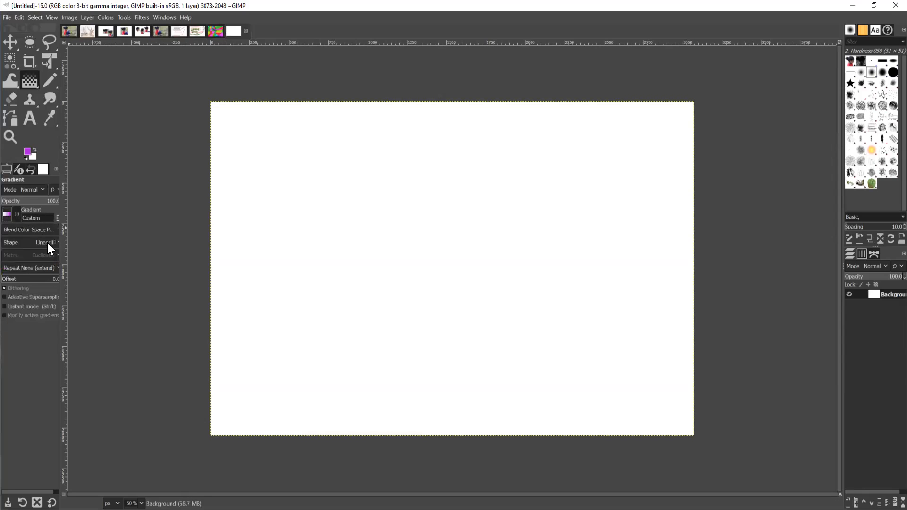
left_click(7, 215)
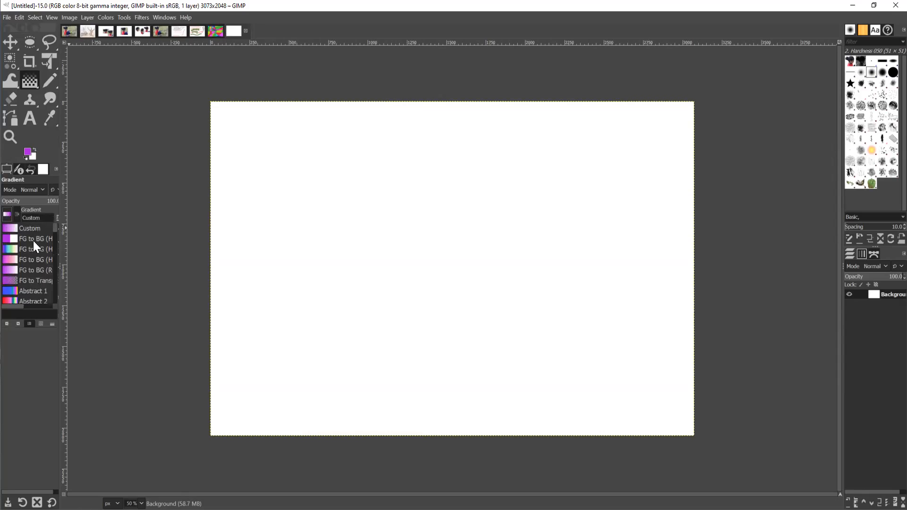
left_click(41, 146)
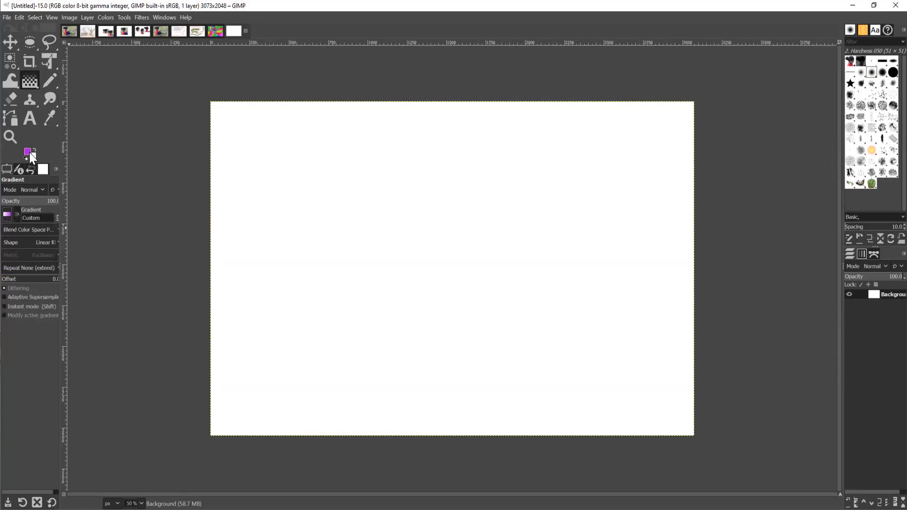
left_click(29, 152)
left_click(248, 317)
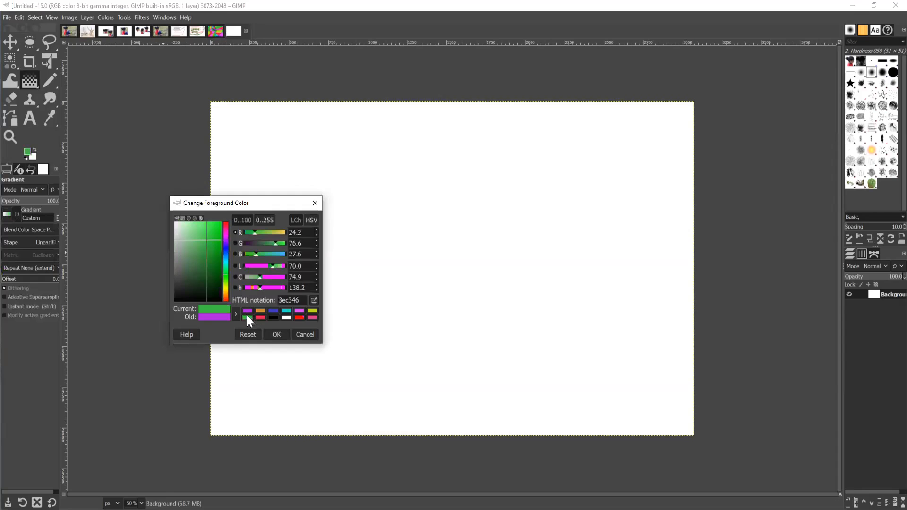
Set the background colour to red from the colour history.
left_click(33, 158)
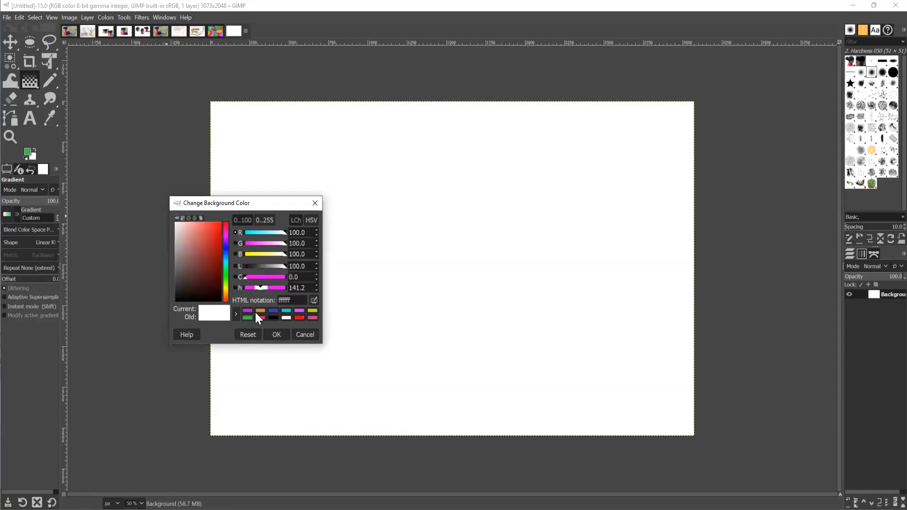
left_click(262, 316)
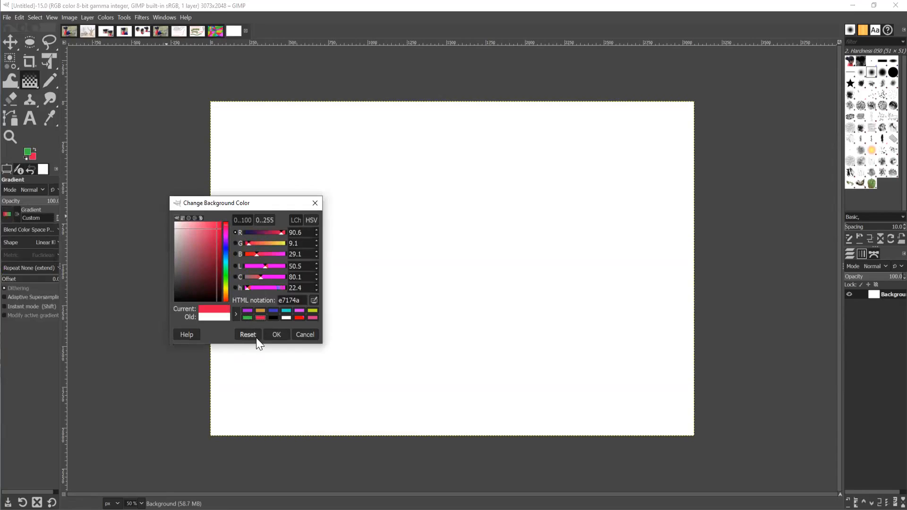
left_click(277, 334)
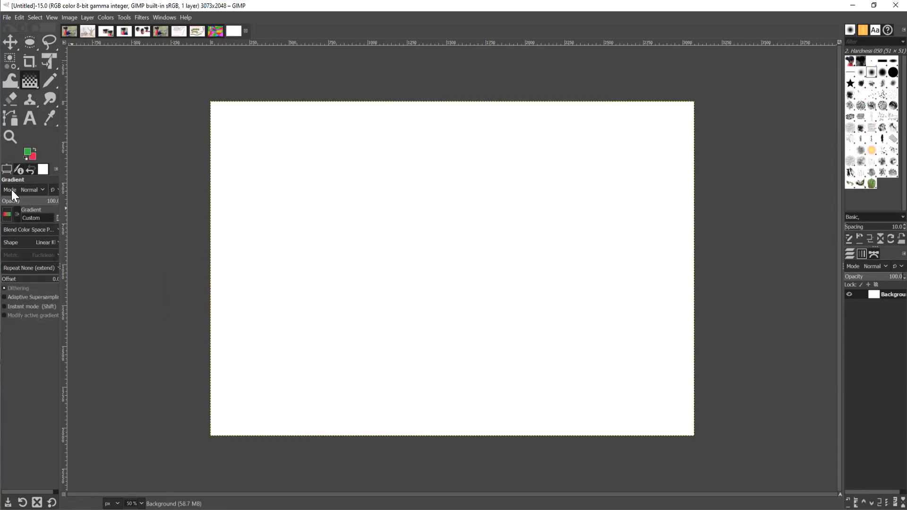
Keep the Custom gradient and drag it diagonally from top-left to bottom-right.
left_click(7, 215)
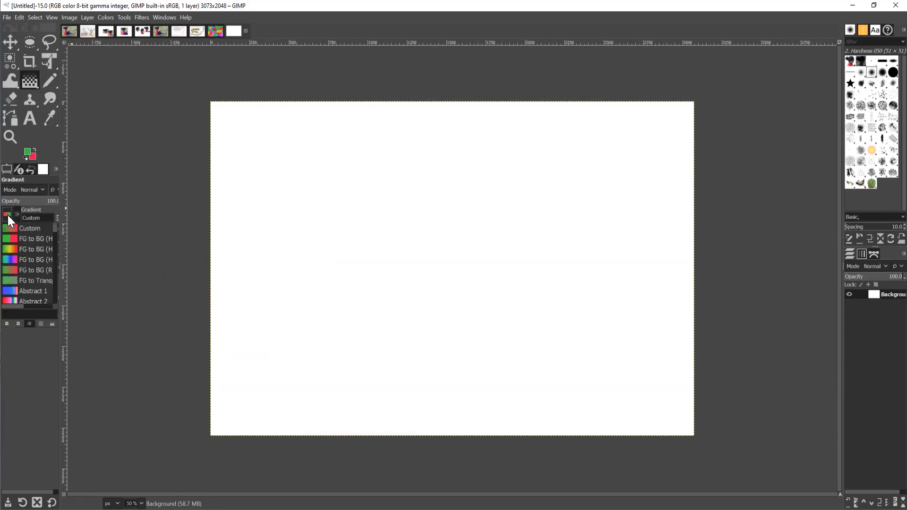
left_click(23, 239)
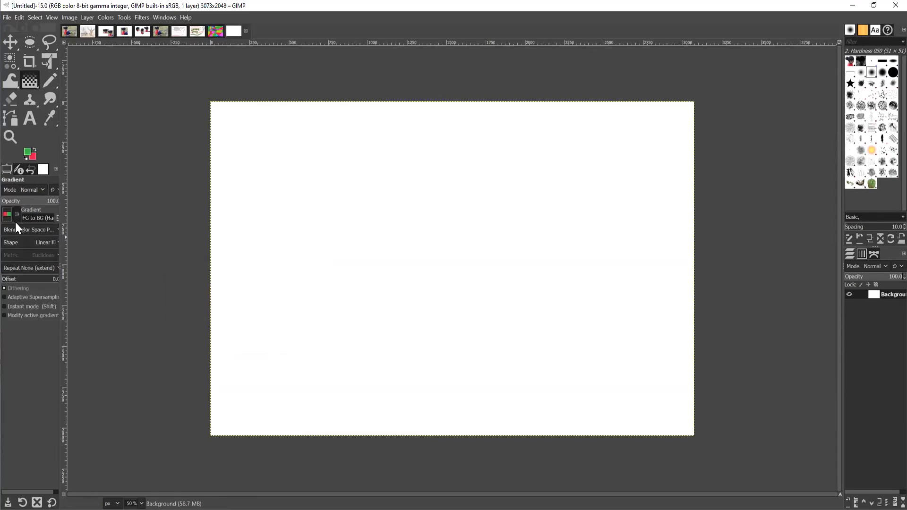
left_click(8, 214)
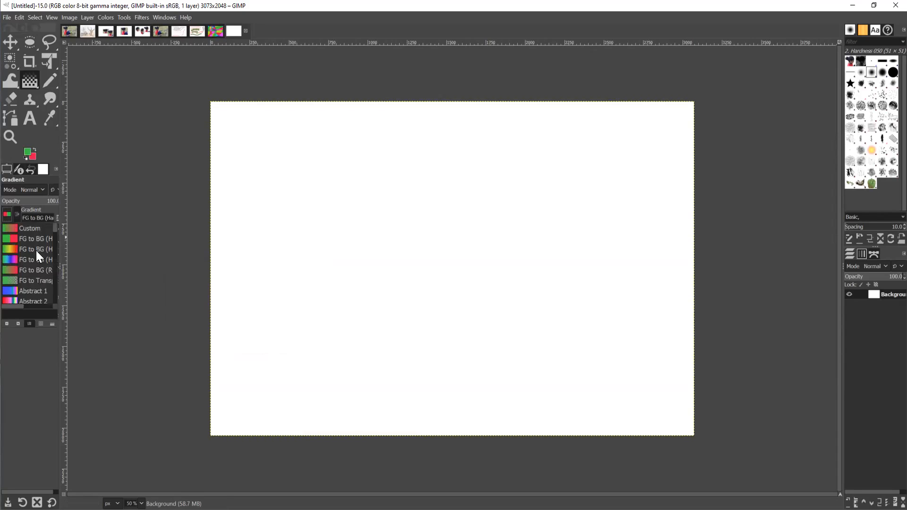
left_click(33, 231)
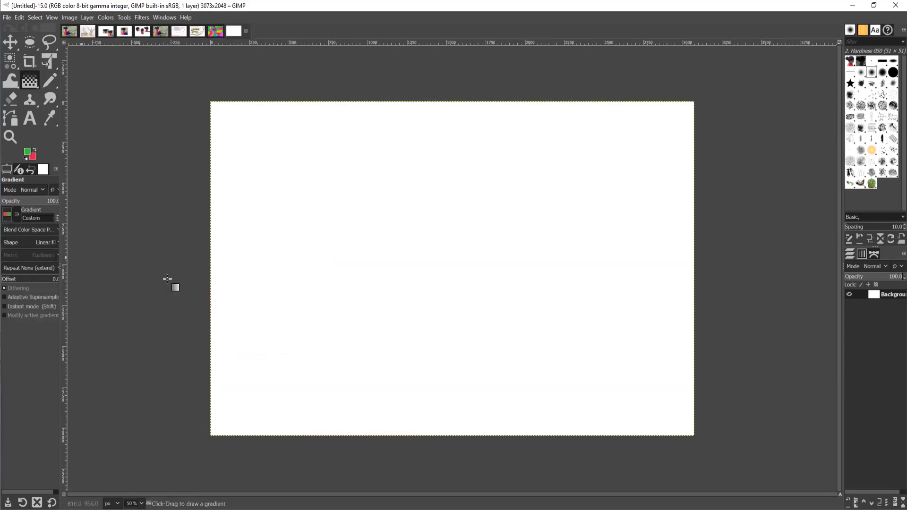
left_click_drag(298, 154, 639, 379)
left_click(607, 165)
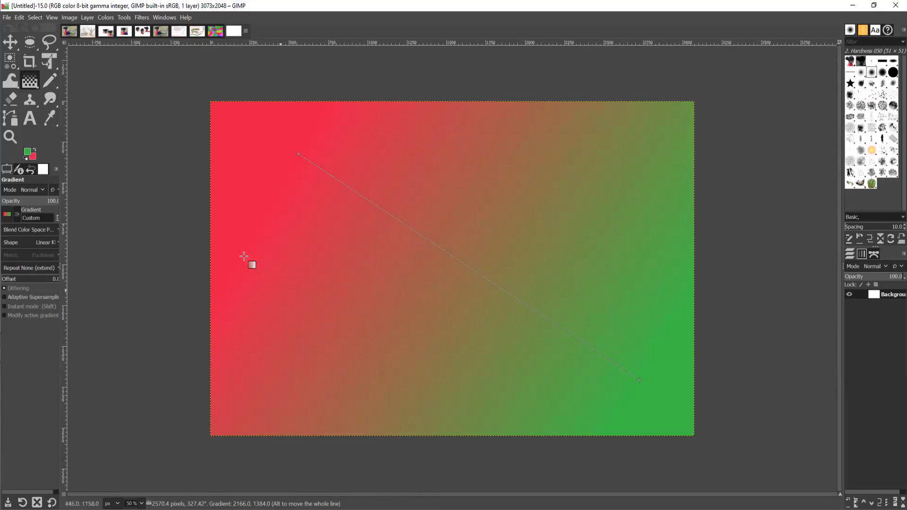
Create another new image and draw a white-to-black gradient from lower left to upper right.
left_click(8, 17)
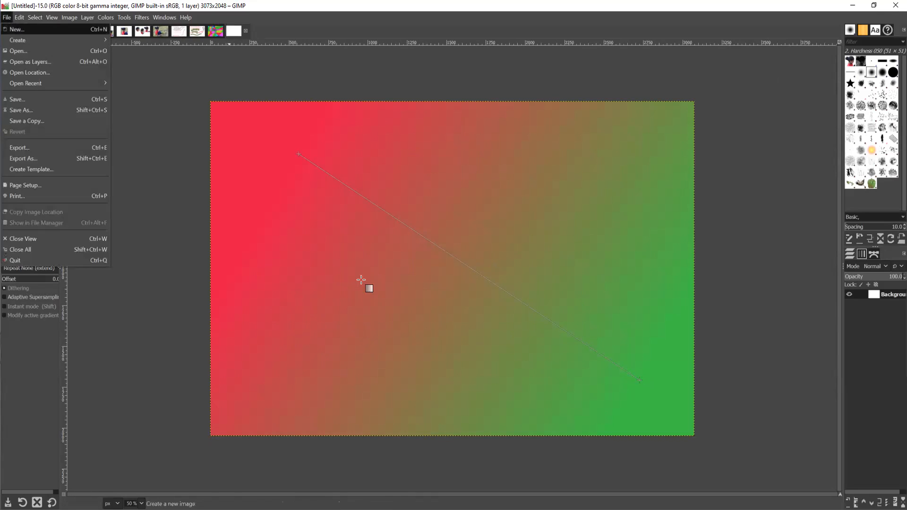
left_click(17, 29)
left_click(130, 107)
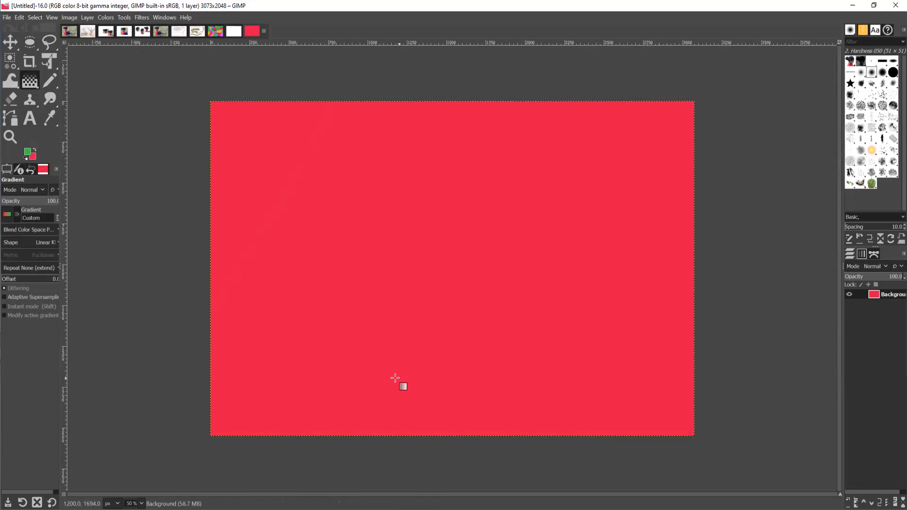
left_click_drag(391, 391, 501, 171)
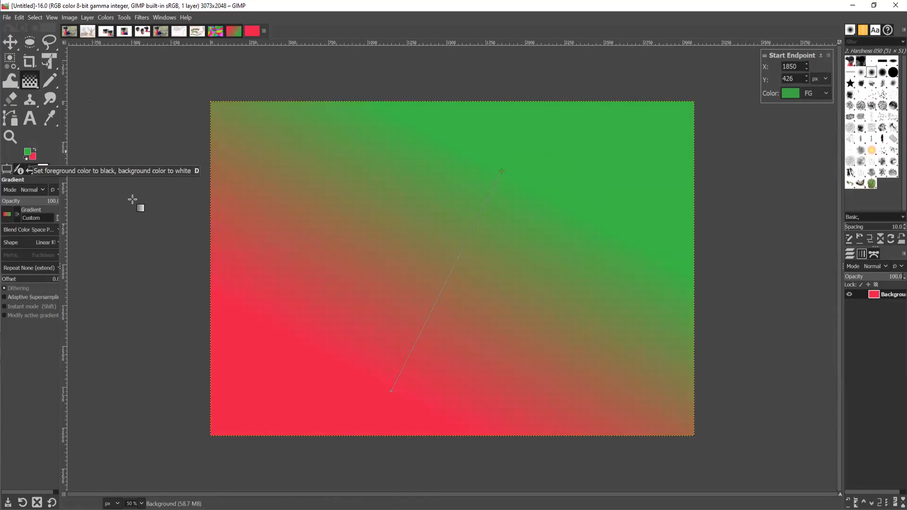
left_click(26, 160)
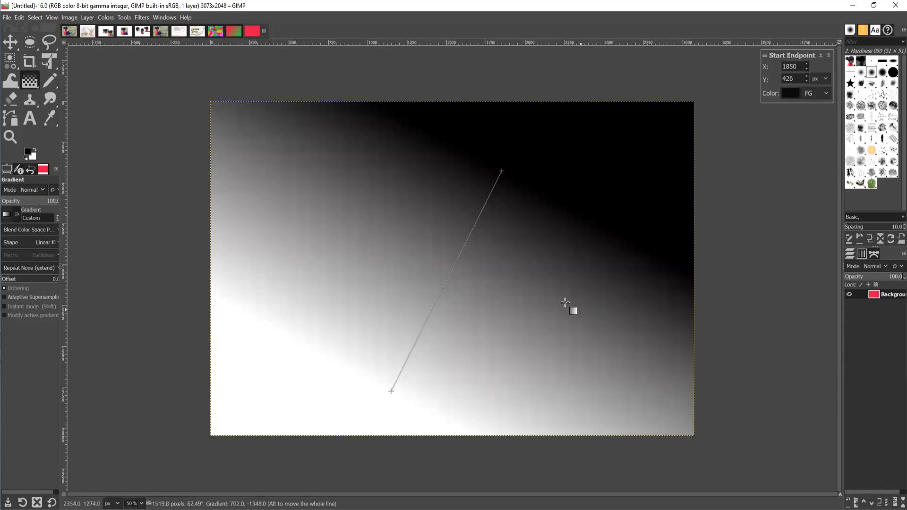
left_click(173, 355)
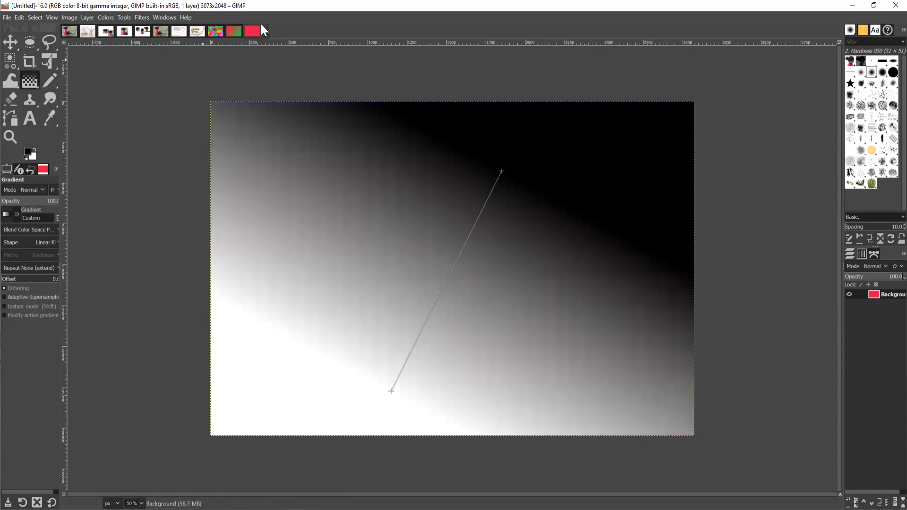
Create a new 3073×2048 image and drag the Abstract 2 gradient diagonally across it.
left_click(7, 17)
left_click(12, 25)
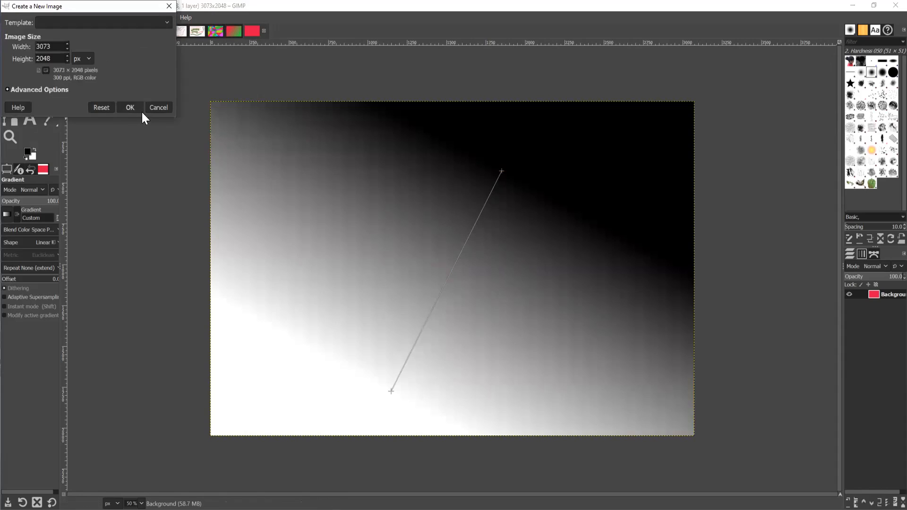
left_click(130, 107)
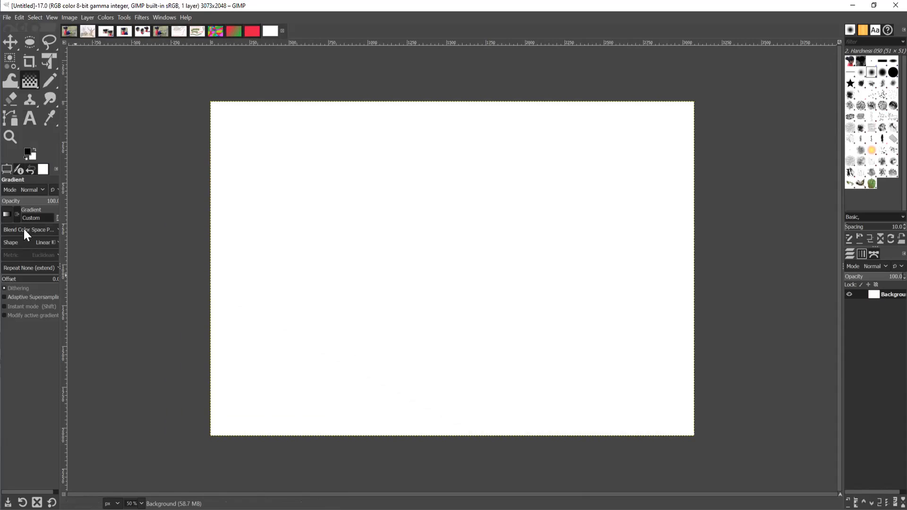
left_click(5, 215)
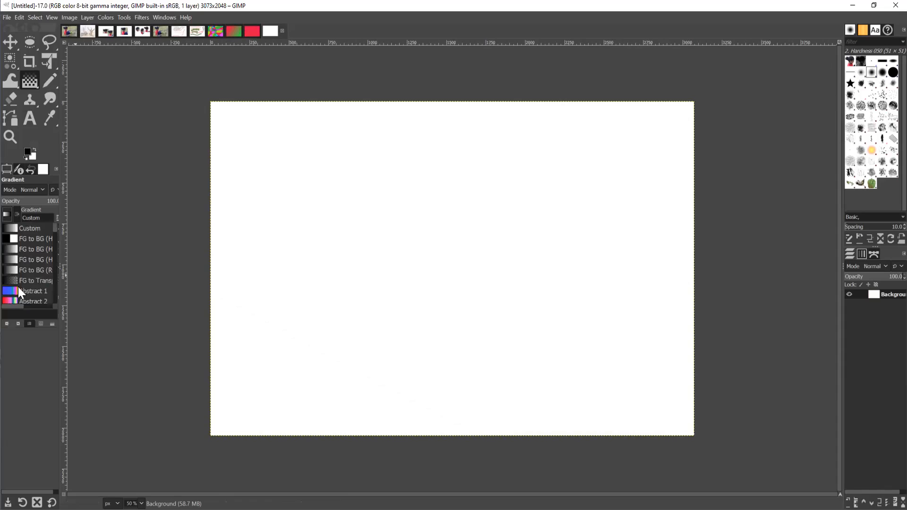
left_click(9, 301)
left_click_drag(304, 157, 610, 362)
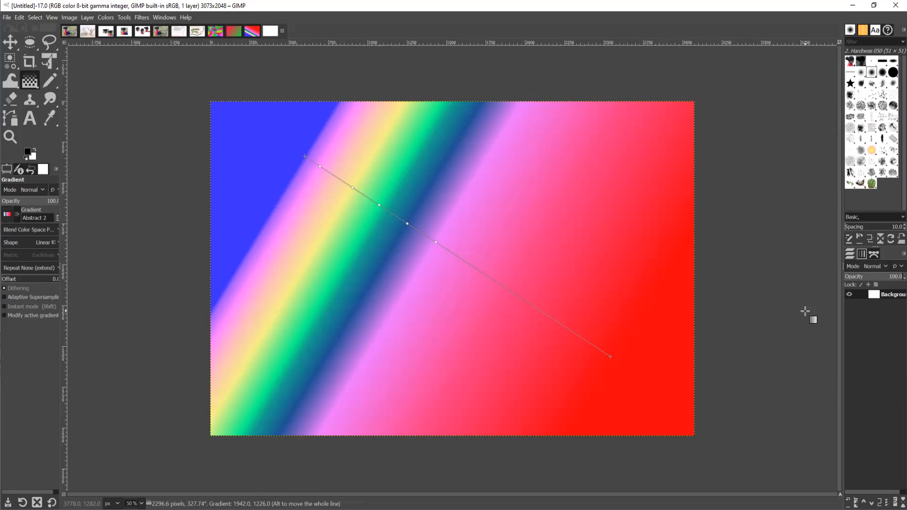
Switch to the girl-on-grass photo, clear the selection, and choose the plain Clone tool.
left_click(70, 33)
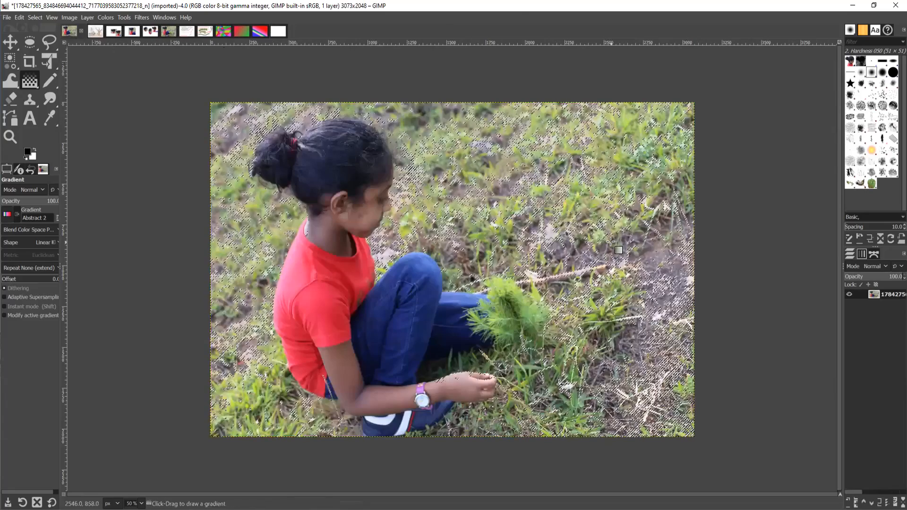
left_click(35, 19)
left_click(43, 42)
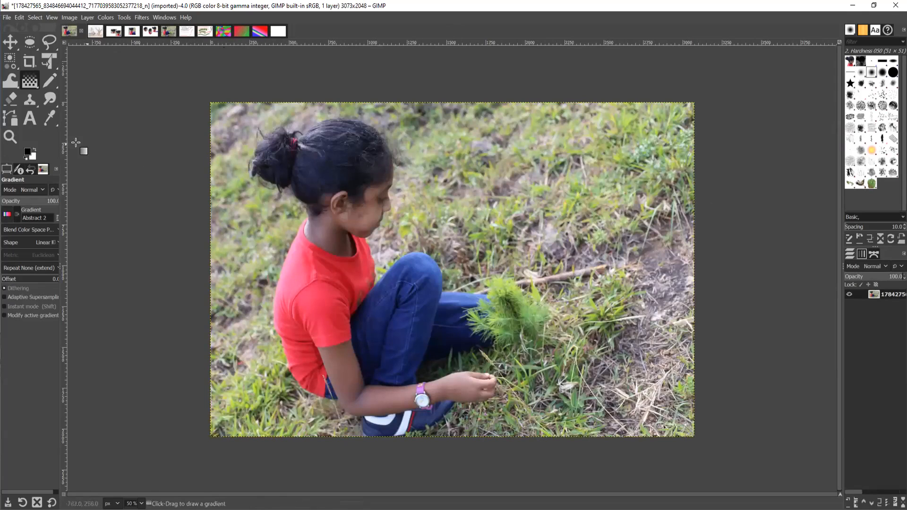
left_click(31, 101)
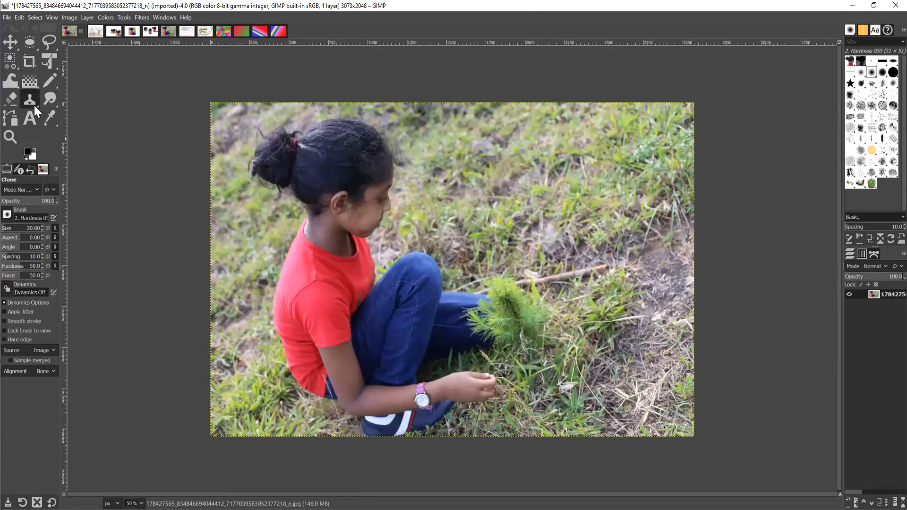
right_click(34, 106)
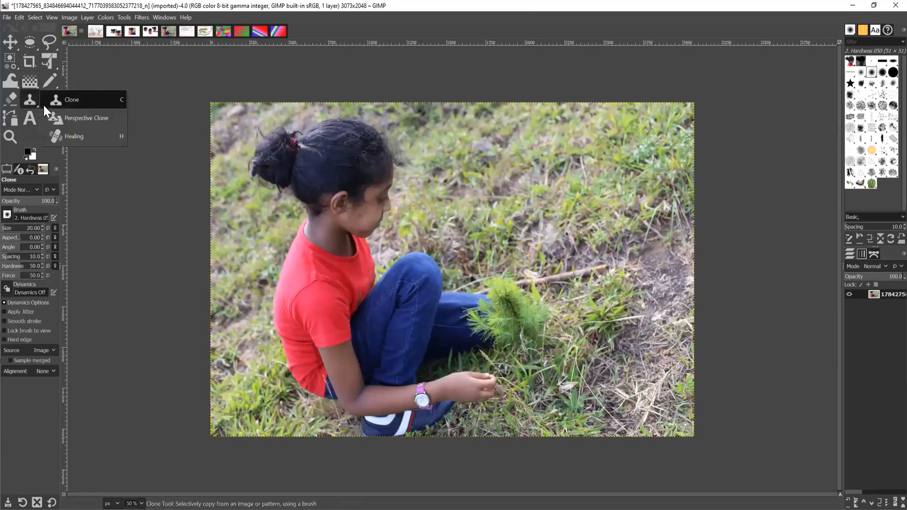
left_click(73, 101)
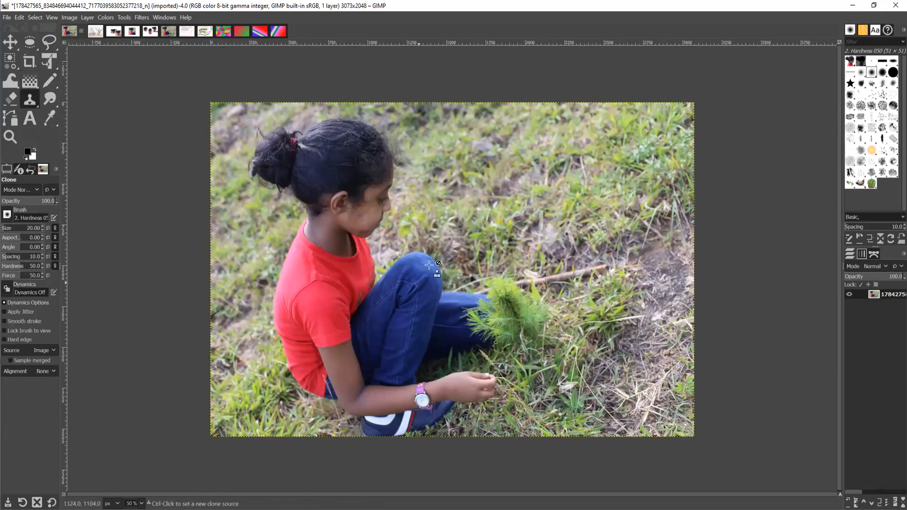
Set the girl's hair as the clone source and enlarge the brush to 108.
left_click(359, 129)
key("ctrl")
left_click(372, 128, "ctrl")
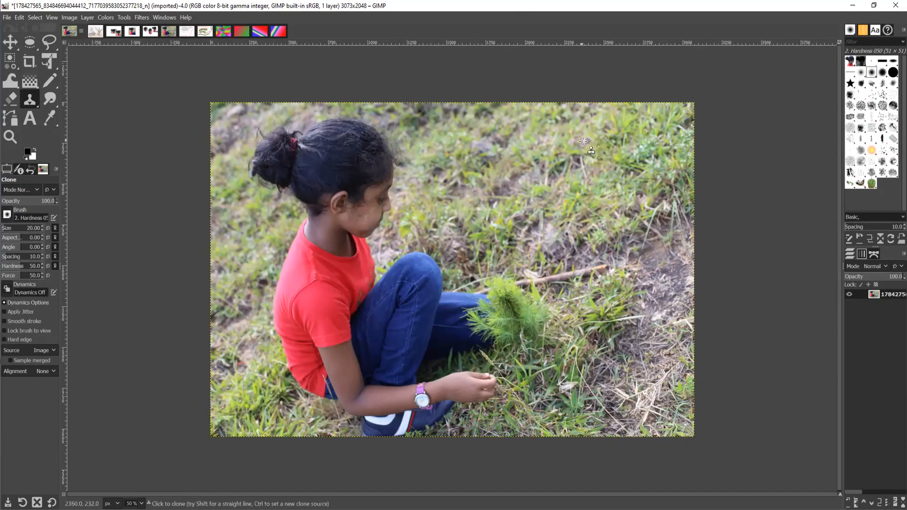
mouse_move(587, 141)
left_mouse_down()
mouse_move(605, 161)
mouse_move(601, 151)
left_mouse_up()
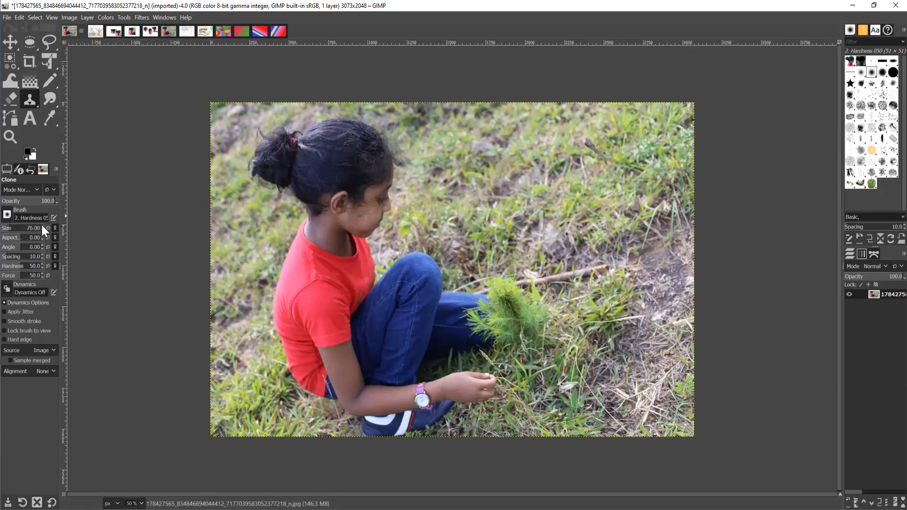
left_click_drag(42, 225, 98, 230)
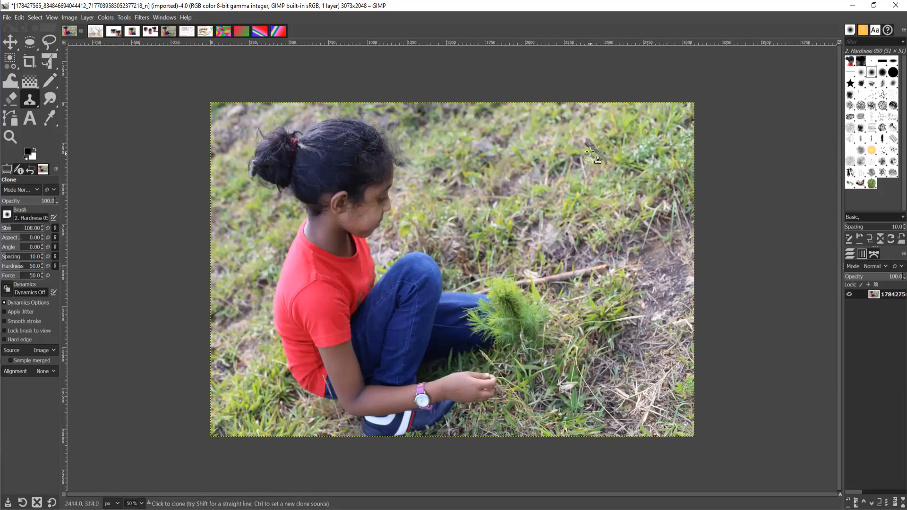
Clone the girl's head, shirt, jeans, knee and arm onto the grass at right.
mouse_move(590, 149)
left_mouse_down()
mouse_move(600, 181)
mouse_move(579, 149)
mouse_move(592, 159)
mouse_move(570, 148)
mouse_move(598, 186)
mouse_move(583, 190)
mouse_move(597, 199)
mouse_move(595, 249)
mouse_move(598, 222)
mouse_move(581, 243)
mouse_move(591, 216)
mouse_move(575, 235)
mouse_move(583, 139)
mouse_move(579, 226)
mouse_move(568, 135)
mouse_move(560, 153)
mouse_move(550, 144)
mouse_move(531, 156)
mouse_move(517, 138)
mouse_move(505, 144)
mouse_move(519, 146)
mouse_move(515, 155)
mouse_move(500, 144)
mouse_move(492, 158)
mouse_move(467, 159)
mouse_move(470, 176)
mouse_move(490, 172)
mouse_move(475, 163)
mouse_move(472, 185)
mouse_move(506, 166)
mouse_move(519, 176)
mouse_move(519, 193)
mouse_move(491, 203)
mouse_move(504, 206)
mouse_move(517, 236)
mouse_move(513, 220)
mouse_move(547, 176)
mouse_move(538, 163)
mouse_move(558, 174)
mouse_move(527, 196)
mouse_move(478, 155)
mouse_move(524, 165)
mouse_move(539, 210)
mouse_move(555, 199)
mouse_move(552, 186)
mouse_move(567, 223)
mouse_move(556, 245)
mouse_move(542, 234)
left_mouse_up()
mouse_move(533, 218)
left_mouse_down()
mouse_move(517, 255)
mouse_move(503, 244)
mouse_move(491, 262)
mouse_move(484, 319)
mouse_move(505, 267)
mouse_move(503, 285)
mouse_move(512, 274)
mouse_move(497, 320)
mouse_move(513, 314)
mouse_move(539, 203)
mouse_move(545, 240)
mouse_move(527, 235)
mouse_move(524, 252)
mouse_move(542, 325)
mouse_move(557, 276)
mouse_move(570, 273)
mouse_move(571, 246)
mouse_move(575, 283)
mouse_move(571, 252)
mouse_move(590, 290)
mouse_move(594, 271)
mouse_move(592, 304)
mouse_move(591, 291)
mouse_move(565, 314)
mouse_move(561, 334)
mouse_move(530, 305)
mouse_move(510, 343)
mouse_move(493, 332)
mouse_move(491, 342)
mouse_move(489, 322)
mouse_move(497, 366)
mouse_move(515, 354)
mouse_move(510, 364)
mouse_move(540, 367)
mouse_move(574, 349)
mouse_move(609, 317)
mouse_move(600, 292)
mouse_move(585, 328)
mouse_move(636, 266)
mouse_move(641, 321)
mouse_move(630, 314)
mouse_move(645, 272)
mouse_move(659, 345)
mouse_move(626, 352)
mouse_move(615, 331)
mouse_move(605, 340)
mouse_move(596, 333)
mouse_move(610, 331)
mouse_move(582, 325)
left_mouse_up()
mouse_move(618, 269)
left_mouse_down()
mouse_move(639, 328)
mouse_move(660, 302)
mouse_move(653, 287)
mouse_move(638, 346)
mouse_move(635, 312)
mouse_move(566, 341)
left_mouse_up()
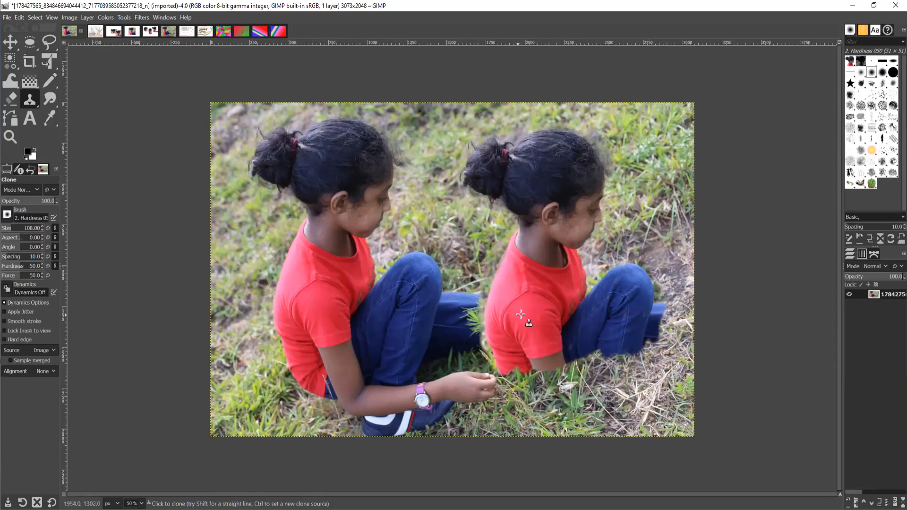
mouse_move(539, 378)
left_mouse_down()
mouse_move(508, 376)
mouse_move(523, 404)
mouse_move(538, 408)
mouse_move(520, 406)
mouse_move(550, 416)
mouse_move(536, 414)
mouse_move(554, 411)
mouse_move(534, 398)
mouse_move(549, 385)
mouse_move(564, 413)
mouse_move(573, 397)
mouse_move(557, 420)
mouse_move(591, 409)
mouse_move(525, 364)
mouse_move(522, 385)
mouse_move(574, 398)
mouse_move(555, 351)
mouse_move(574, 360)
mouse_move(577, 387)
mouse_move(566, 376)
mouse_move(592, 396)
mouse_move(621, 354)
mouse_move(598, 358)
mouse_move(588, 379)
mouse_move(630, 360)
mouse_move(610, 423)
mouse_move(632, 337)
mouse_move(644, 377)
mouse_move(680, 345)
mouse_move(661, 334)
mouse_move(650, 350)
mouse_move(666, 360)
mouse_move(684, 356)
mouse_move(657, 346)
mouse_move(694, 333)
mouse_move(683, 342)
mouse_move(690, 358)
mouse_move(686, 339)
mouse_move(665, 321)
mouse_move(668, 308)
mouse_move(689, 307)
mouse_move(666, 363)
mouse_move(639, 355)
mouse_move(661, 336)
left_mouse_up()
mouse_move(631, 414)
left_mouse_down()
mouse_move(661, 400)
mouse_move(641, 400)
mouse_move(644, 388)
mouse_move(619, 419)
mouse_move(593, 429)
mouse_move(656, 422)
mouse_move(681, 390)
mouse_move(647, 391)
mouse_move(663, 383)
mouse_move(687, 391)
mouse_move(688, 411)
mouse_move(670, 406)
mouse_move(693, 408)
mouse_move(678, 411)
mouse_move(690, 416)
mouse_move(580, 408)
mouse_move(593, 431)
mouse_move(576, 418)
left_mouse_up()
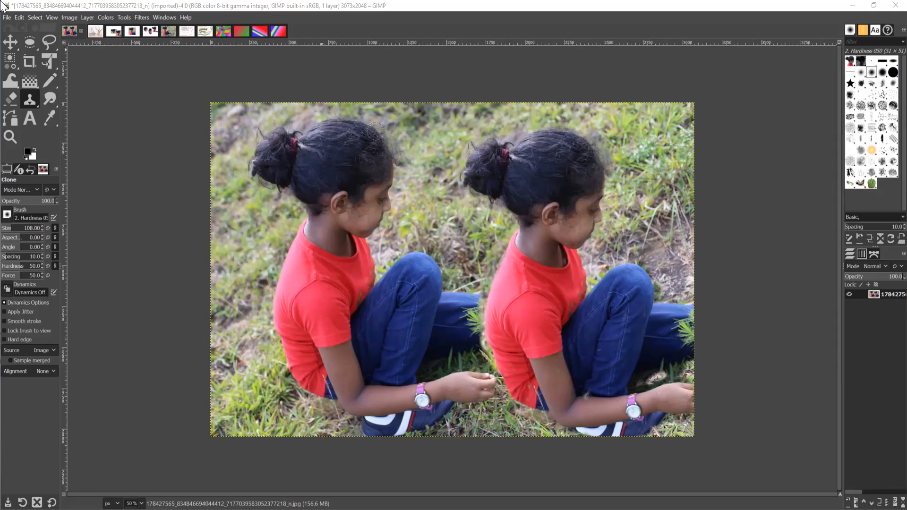
Bring up the Open Image dialog and browse the Desktop file list.
left_click(6, 17)
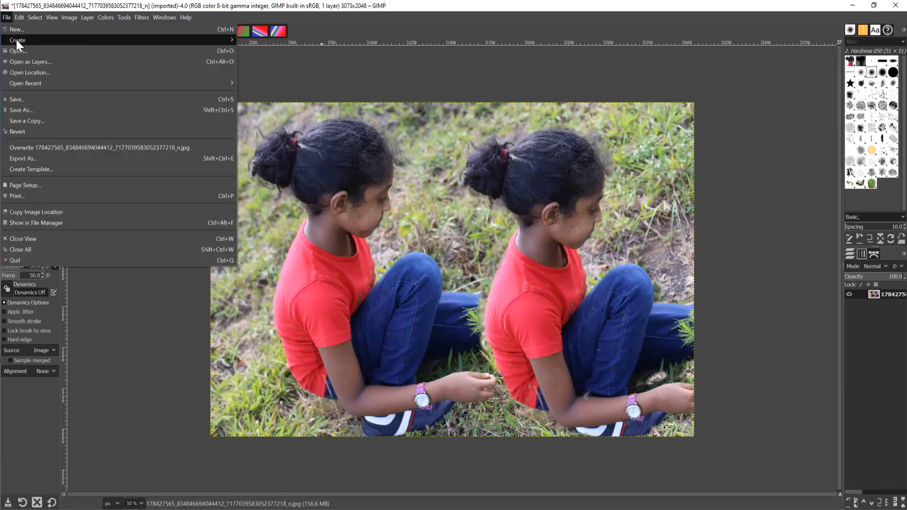
left_click(18, 52)
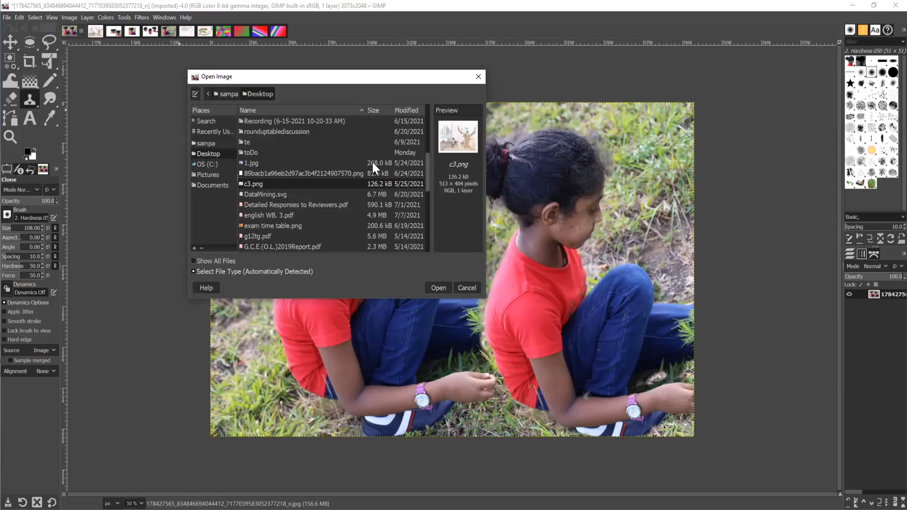
left_click(279, 205)
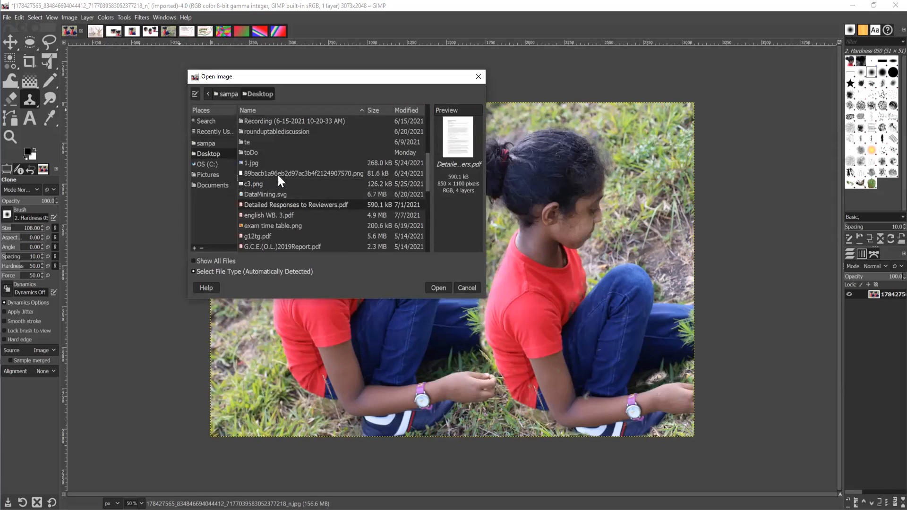
scroll(301, 213, "down", 6)
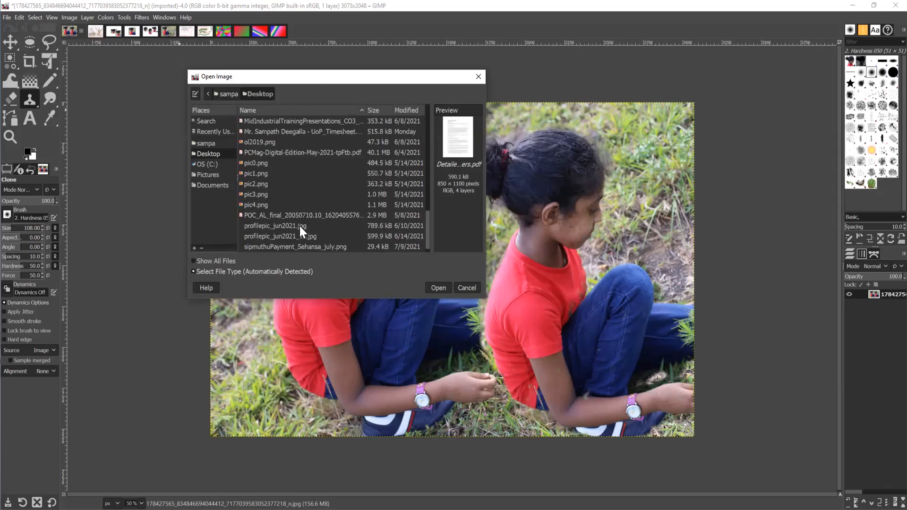
scroll(291, 248, "up", 1)
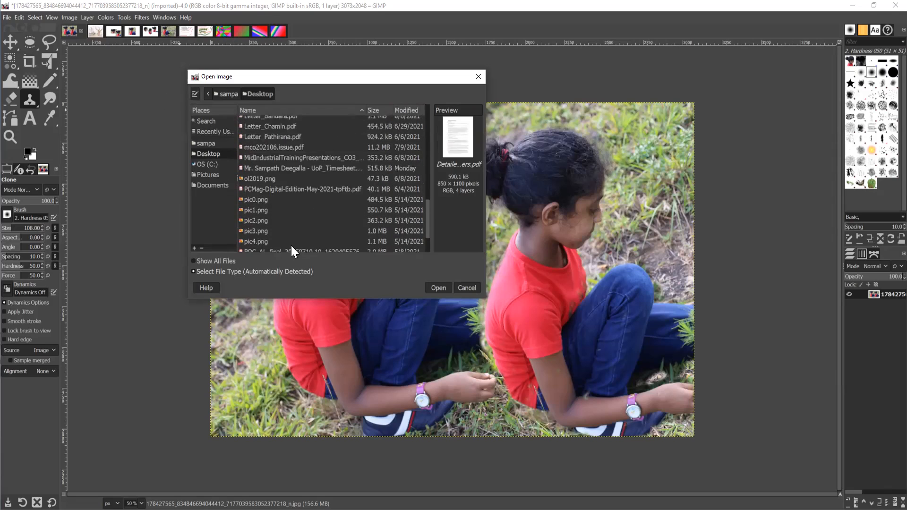
scroll(288, 242, "down", 3)
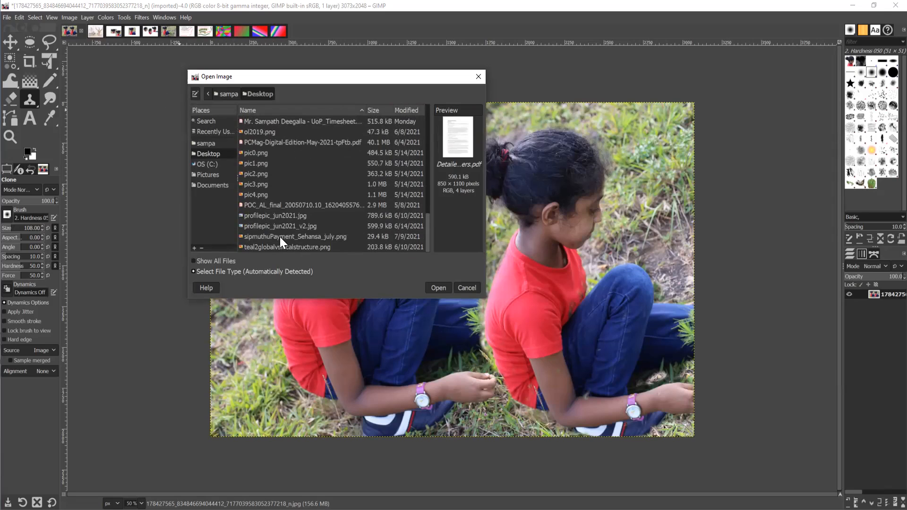
scroll(280, 236, "up", 10)
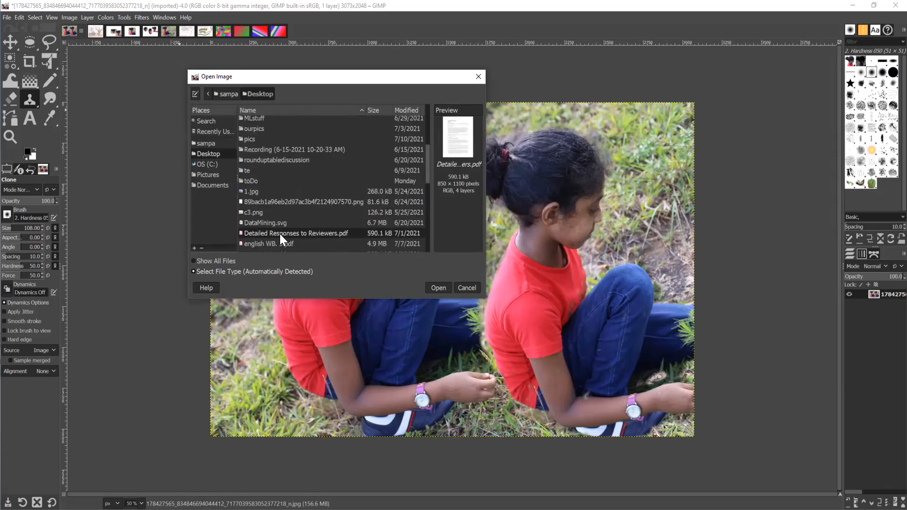
scroll(297, 218, "up", 5)
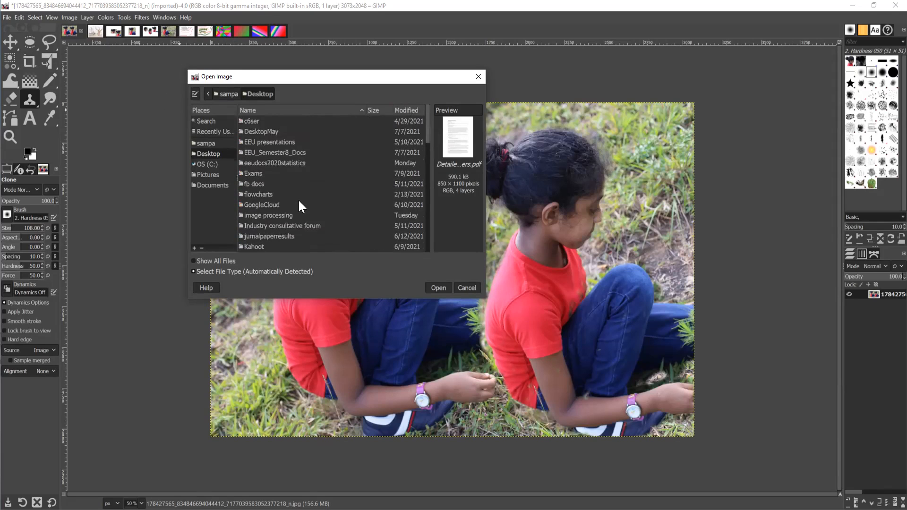
scroll(299, 201, "down", 5)
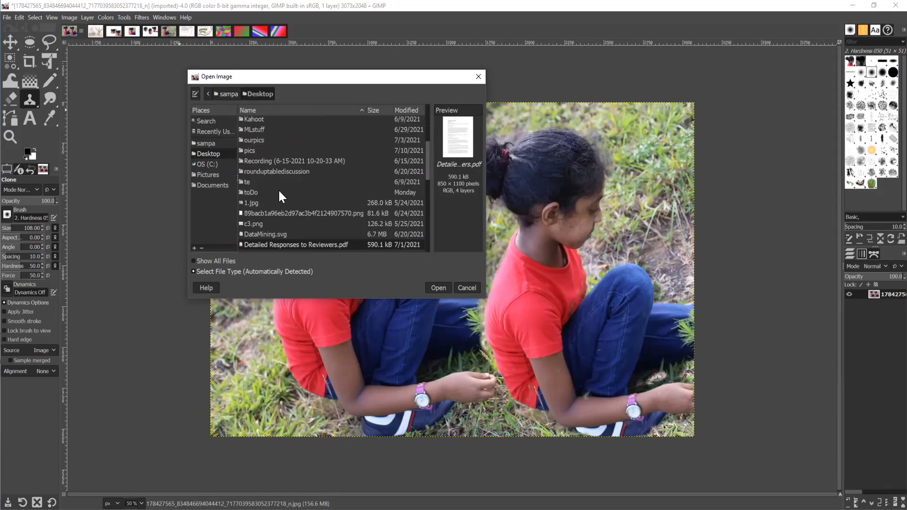
scroll(280, 197, "down", 2)
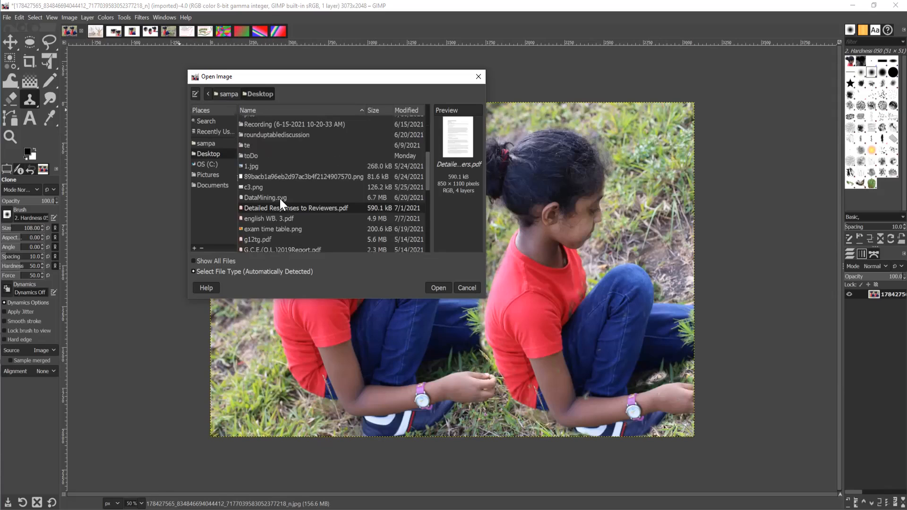
left_click(274, 175)
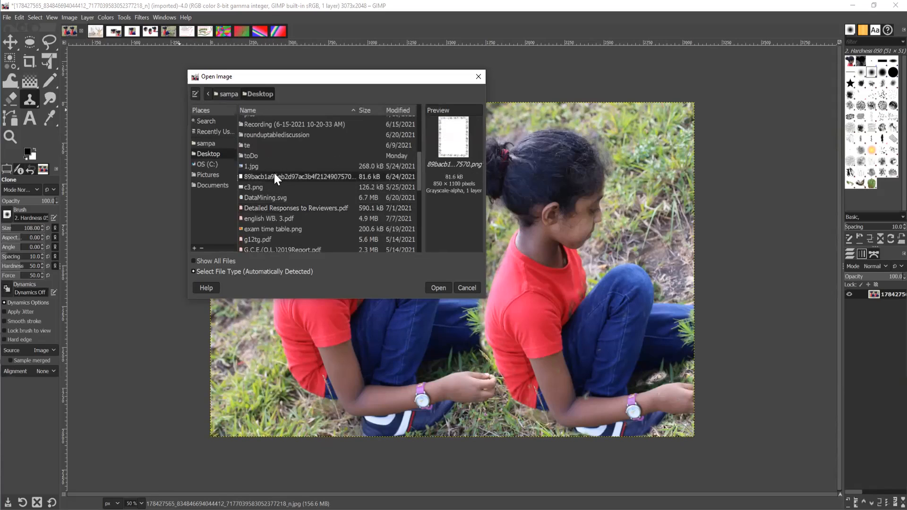
left_click(257, 166)
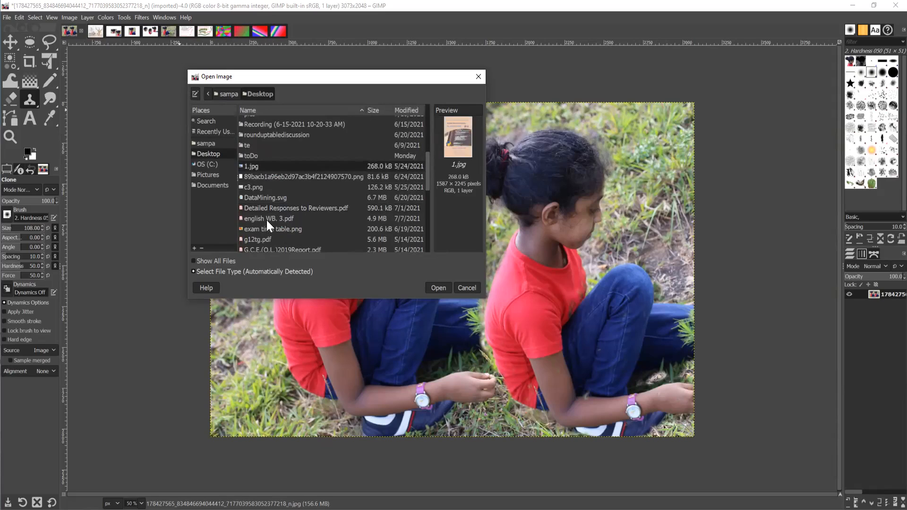
scroll(267, 221, "down", 3)
left_click(273, 208)
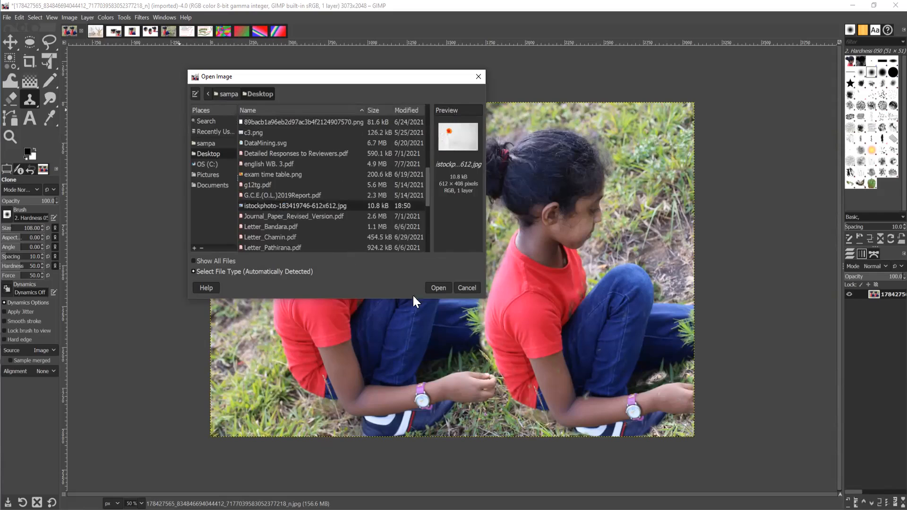
left_click(439, 288)
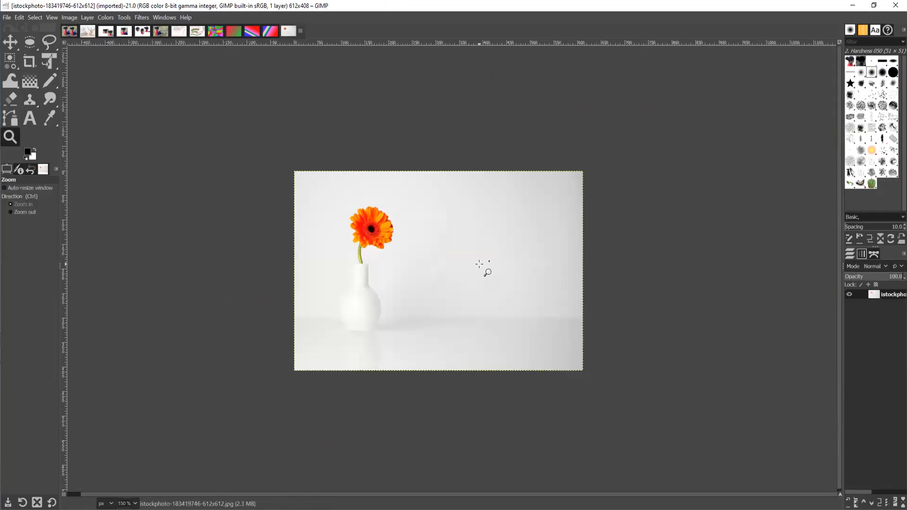
left_click(765, 358)
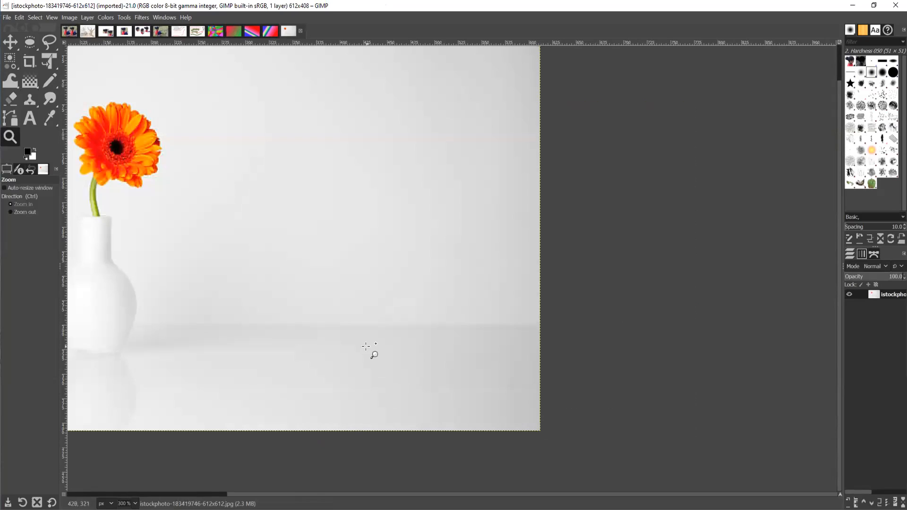
left_click(349, 305)
left_click(349, 304)
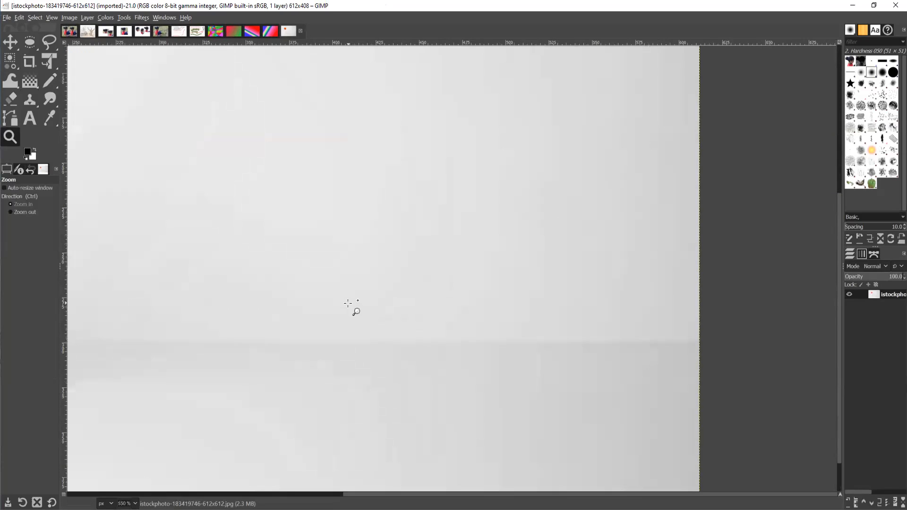
left_click(349, 303, "ctrl")
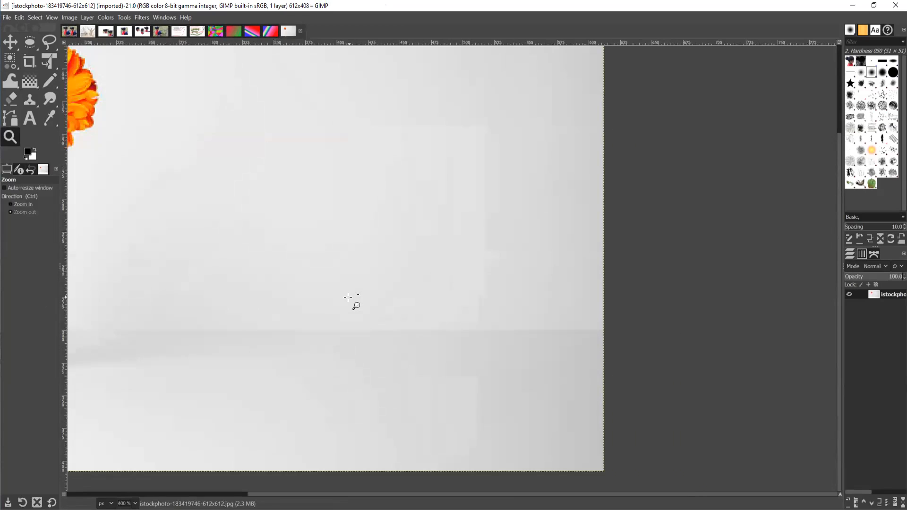
left_click(348, 303, "ctrl")
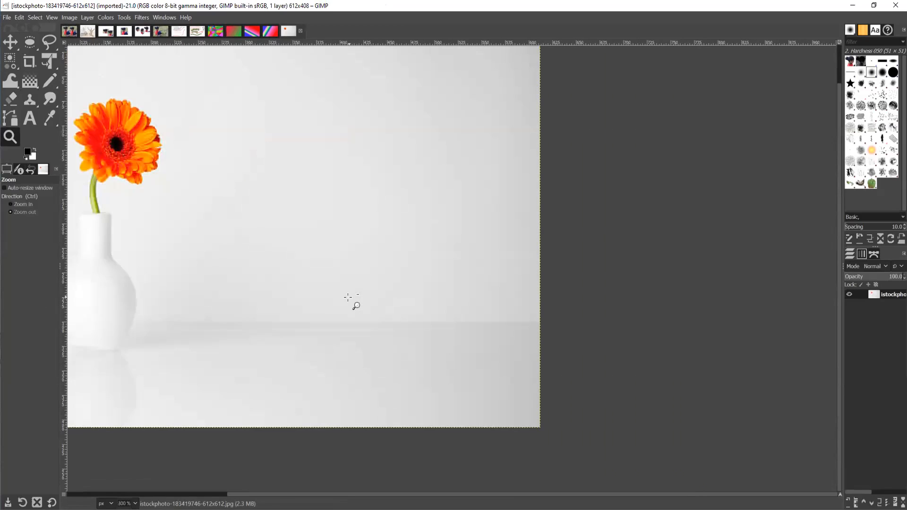
left_click(391, 296, "ctrl")
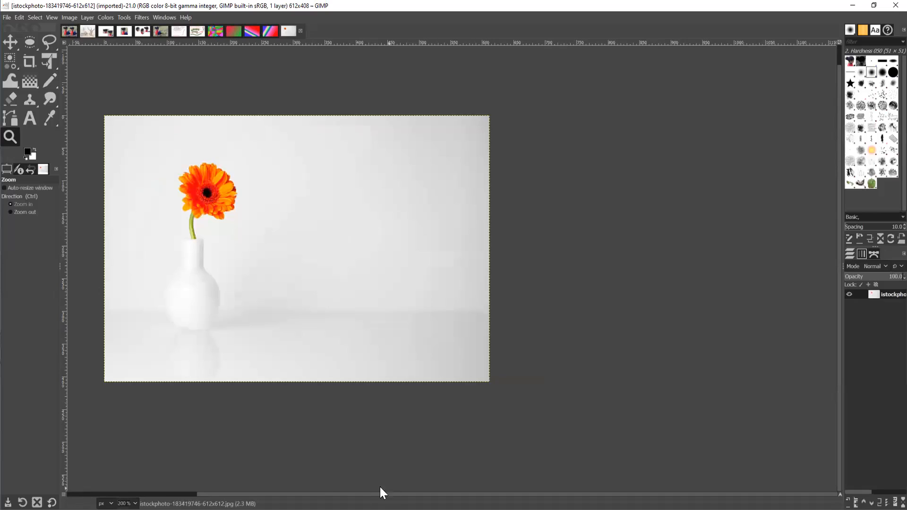
left_click_drag(211, 487, 140, 487)
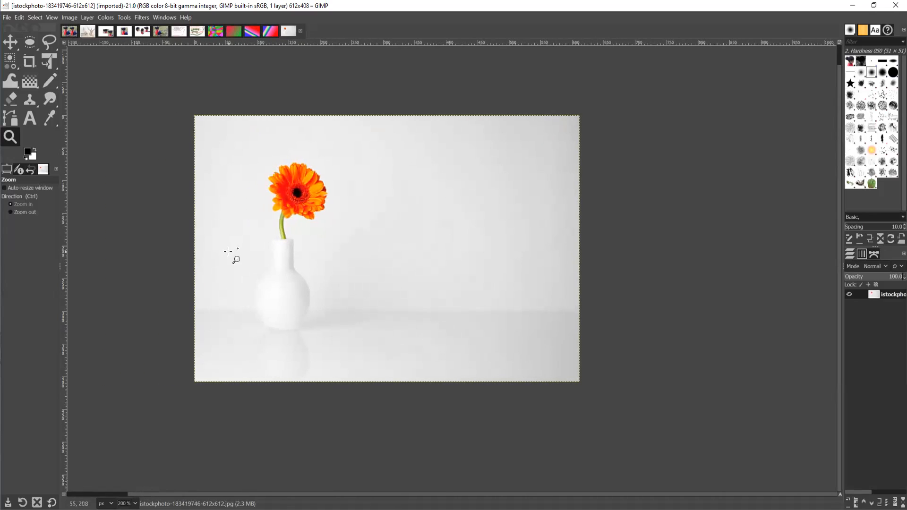
Choose the Clone tool, shrink the brush to 41, and sample the orange flower as source.
left_click(29, 100)
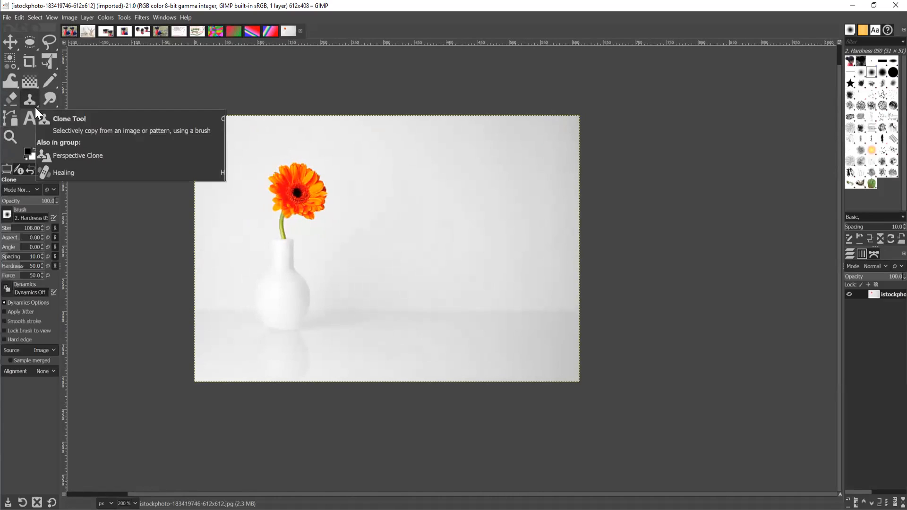
left_click(31, 99)
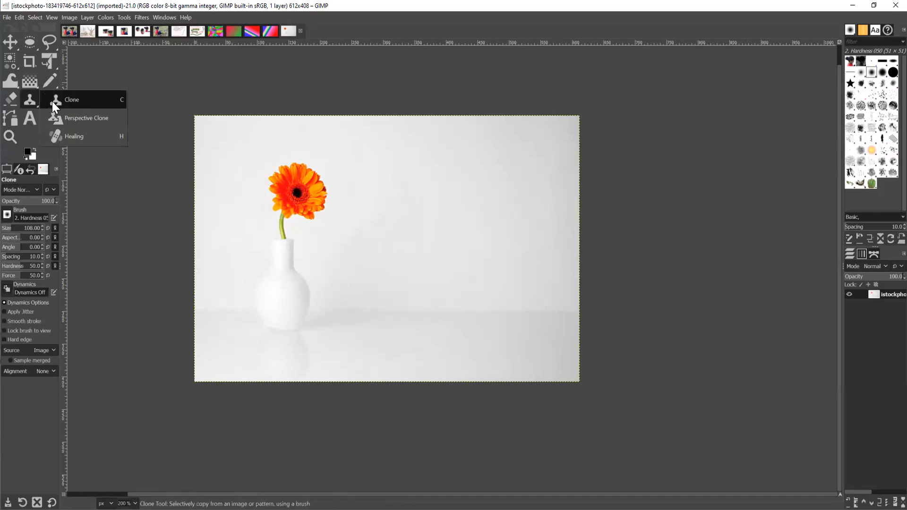
left_click(52, 101)
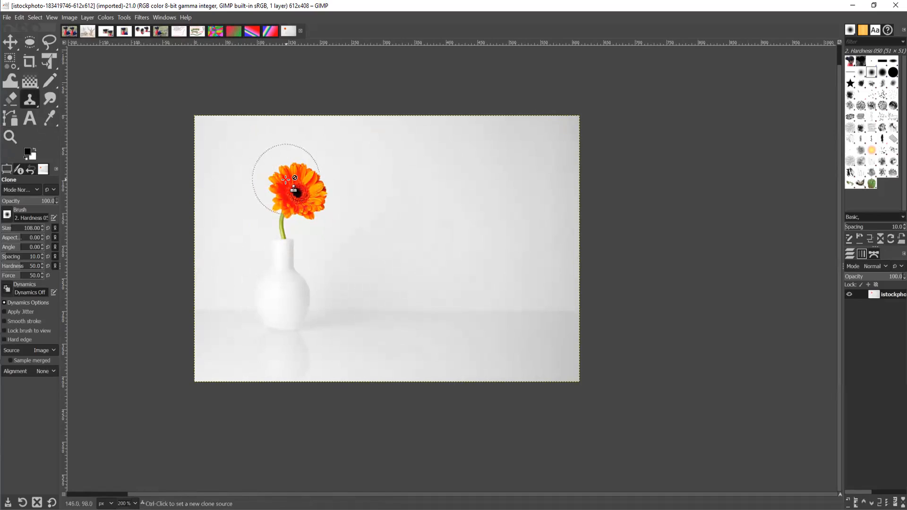
key("bracketright")
key("bracketright")
key("bracketleft")
key("bracketleft")
key("bracketleft")
key("bracketleft")
key("bracketleft")
key("bracketleft")
key("bracketleft")
key("bracketleft")
key("bracketleft")
key("bracketleft")
key("bracketleft")
key("bracketleft")
key("bracketleft")
key("bracketleft")
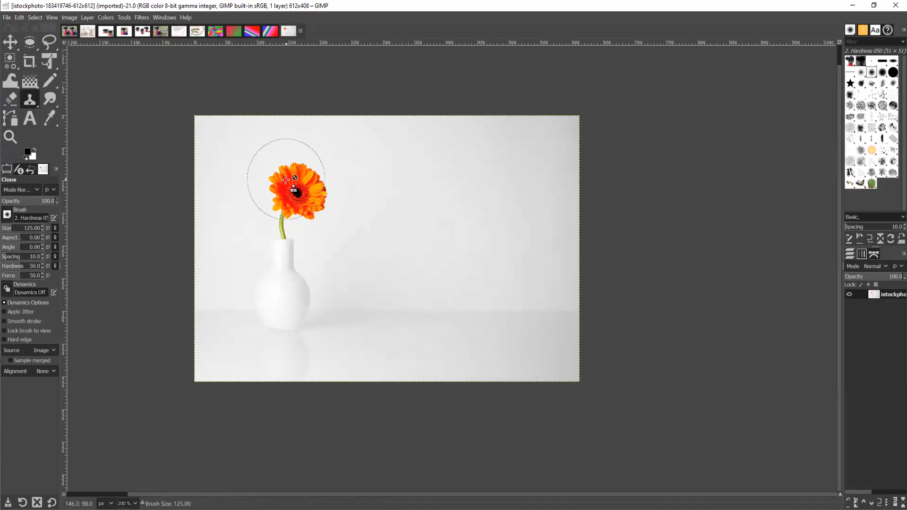
key("bracketleft")
key("bracketleft")
key("bracketleft")
key("bracketleft")
key("bracketleft")
key("bracketleft")
key("bracketleft")
key("bracketleft")
key("bracketleft")
key("bracketleft")
key("bracketleft")
key("bracketleft")
key("bracketleft")
key("bracketleft")
key("bracketleft")
key("bracketleft")
key("bracketleft")
key("bracketleft")
key("bracketleft")
key("bracketleft")
left_click(275, 177, "ctrl")
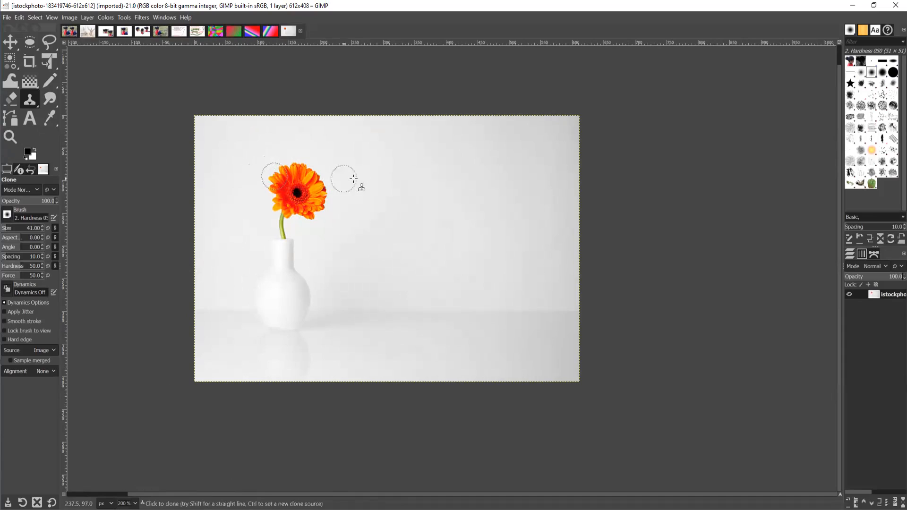
left_click(392, 187)
Clone the gerbera and white vase twice onto the empty background at right.
mouse_move(394, 188)
left_mouse_down()
mouse_move(425, 183)
mouse_move(413, 181)
mouse_move(431, 192)
mouse_move(436, 212)
mouse_move(422, 219)
mouse_move(421, 203)
mouse_move(409, 209)
mouse_move(402, 193)
mouse_move(389, 196)
mouse_move(391, 211)
mouse_move(416, 222)
mouse_move(400, 218)
mouse_move(401, 205)
mouse_move(418, 194)
mouse_move(406, 222)
mouse_move(426, 216)
mouse_move(426, 224)
mouse_move(438, 212)
mouse_move(398, 230)
mouse_move(406, 249)
mouse_move(394, 278)
mouse_move(405, 274)
mouse_move(411, 285)
mouse_move(417, 325)
mouse_move(383, 327)
mouse_move(377, 310)
mouse_move(396, 292)
mouse_move(405, 310)
mouse_move(396, 262)
mouse_move(414, 317)
mouse_move(391, 338)
mouse_move(387, 360)
mouse_move(406, 348)
mouse_move(422, 366)
mouse_move(416, 377)
mouse_move(403, 361)
mouse_move(374, 367)
mouse_move(384, 349)
mouse_move(373, 363)
mouse_move(391, 356)
mouse_move(400, 307)
left_mouse_up()
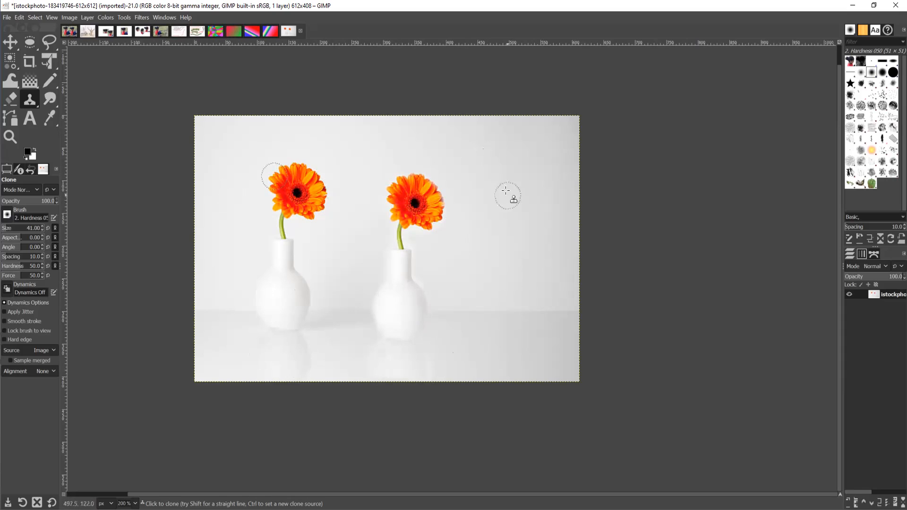
mouse_move(502, 177)
left_mouse_down()
mouse_move(530, 174)
mouse_move(501, 181)
mouse_move(508, 190)
mouse_move(535, 180)
mouse_move(529, 196)
mouse_move(538, 189)
mouse_move(533, 174)
mouse_move(541, 195)
mouse_move(514, 206)
mouse_move(510, 192)
mouse_move(510, 207)
mouse_move(536, 208)
mouse_move(544, 181)
mouse_move(536, 211)
mouse_move(547, 197)
mouse_move(540, 178)
mouse_move(513, 168)
mouse_move(506, 217)
mouse_move(512, 198)
mouse_move(511, 264)
mouse_move(519, 197)
mouse_move(516, 275)
mouse_move(503, 239)
mouse_move(488, 268)
mouse_move(506, 243)
mouse_move(504, 292)
mouse_move(512, 262)
mouse_move(520, 291)
mouse_move(532, 283)
mouse_move(542, 310)
mouse_move(534, 326)
mouse_move(519, 294)
mouse_move(515, 323)
mouse_move(505, 311)
mouse_move(508, 284)
mouse_move(490, 327)
mouse_move(500, 283)
mouse_move(484, 313)
mouse_move(487, 325)
mouse_move(513, 330)
mouse_move(535, 323)
mouse_move(522, 311)
mouse_move(489, 311)
mouse_move(493, 277)
mouse_move(488, 295)
mouse_move(503, 322)
mouse_move(523, 320)
mouse_move(536, 295)
mouse_move(513, 212)
mouse_move(530, 161)
mouse_move(510, 150)
mouse_move(496, 307)
mouse_move(523, 318)
mouse_move(542, 305)
mouse_move(526, 222)
mouse_move(542, 205)
mouse_move(499, 167)
left_mouse_up()
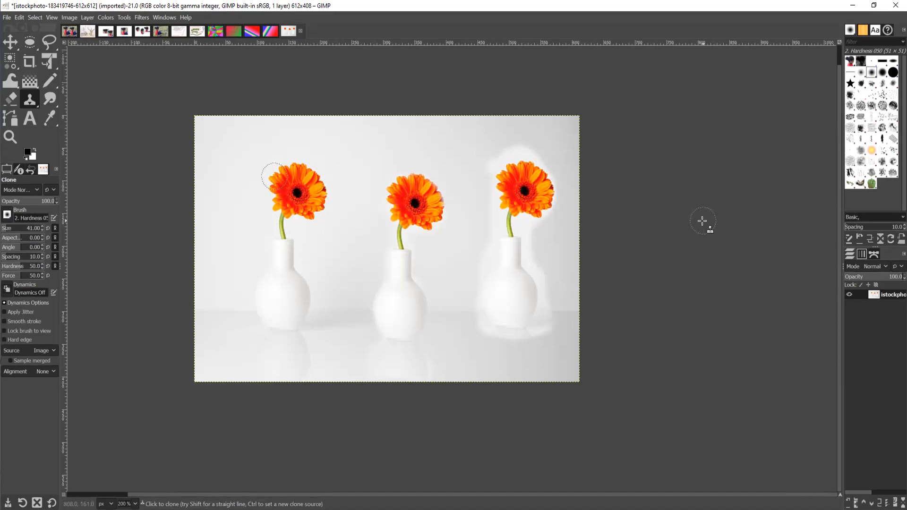
left_click(8, 17)
left_click(28, 110)
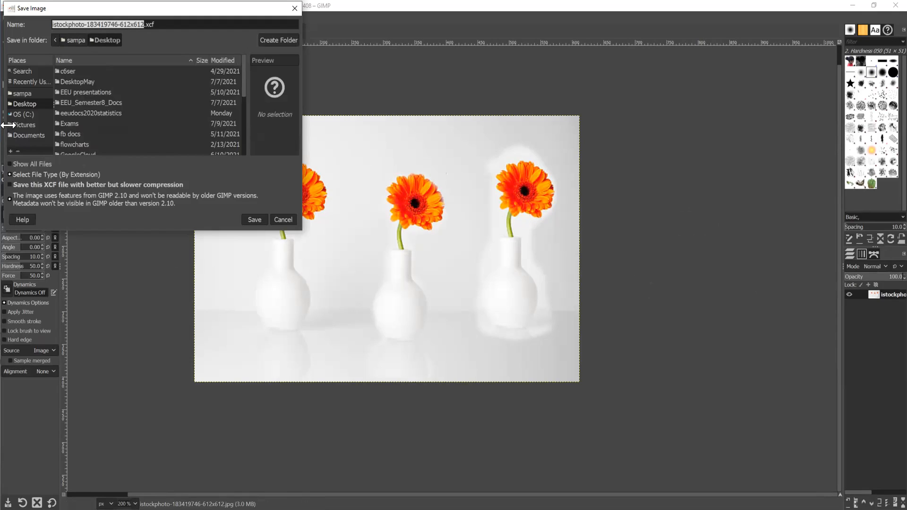
left_click(62, 174)
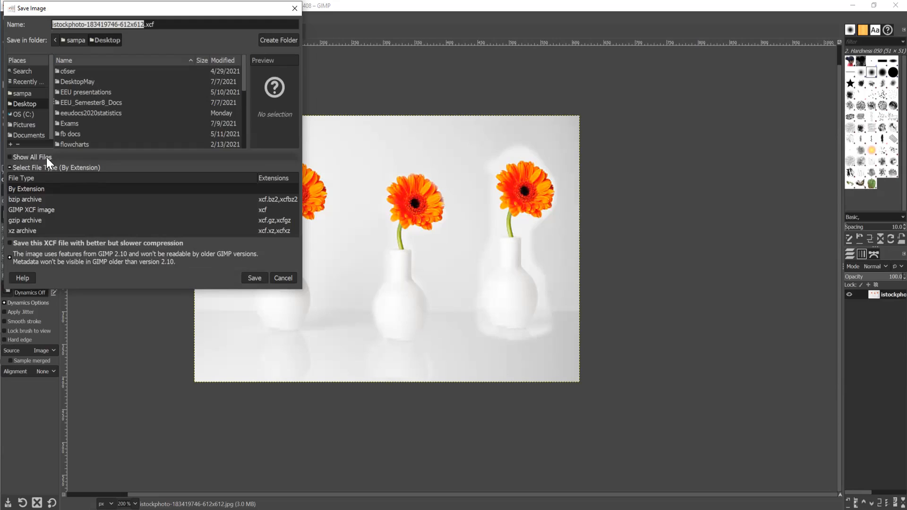
left_click(283, 278)
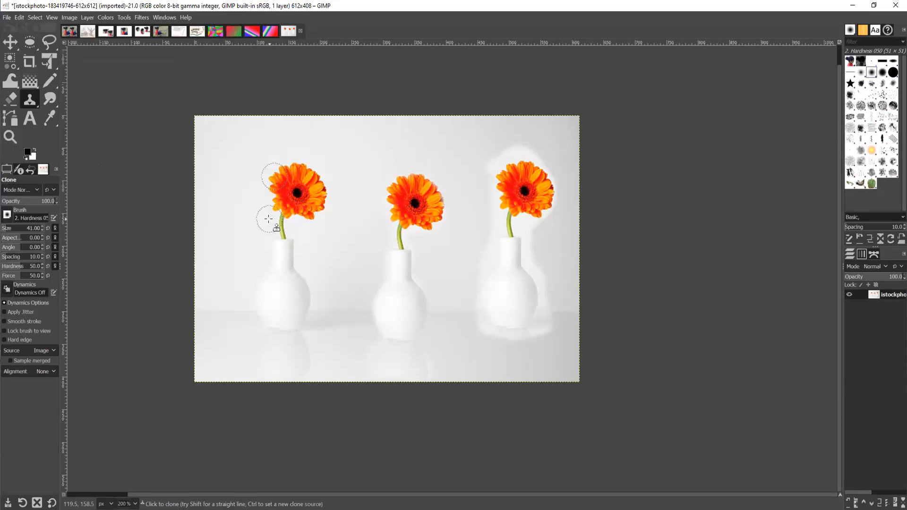